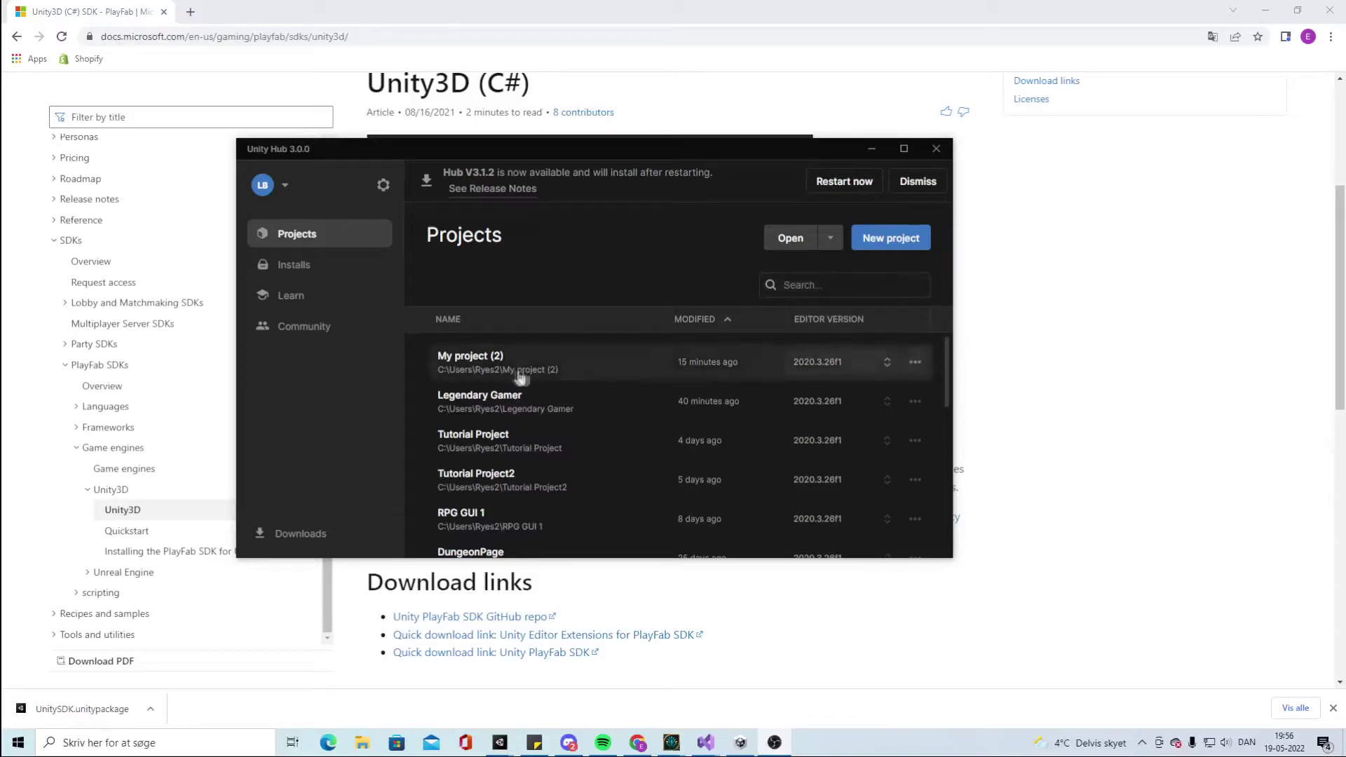
Create a new Unity project from the 2D Core template and name it PlayFabSystem
left_click(892, 238)
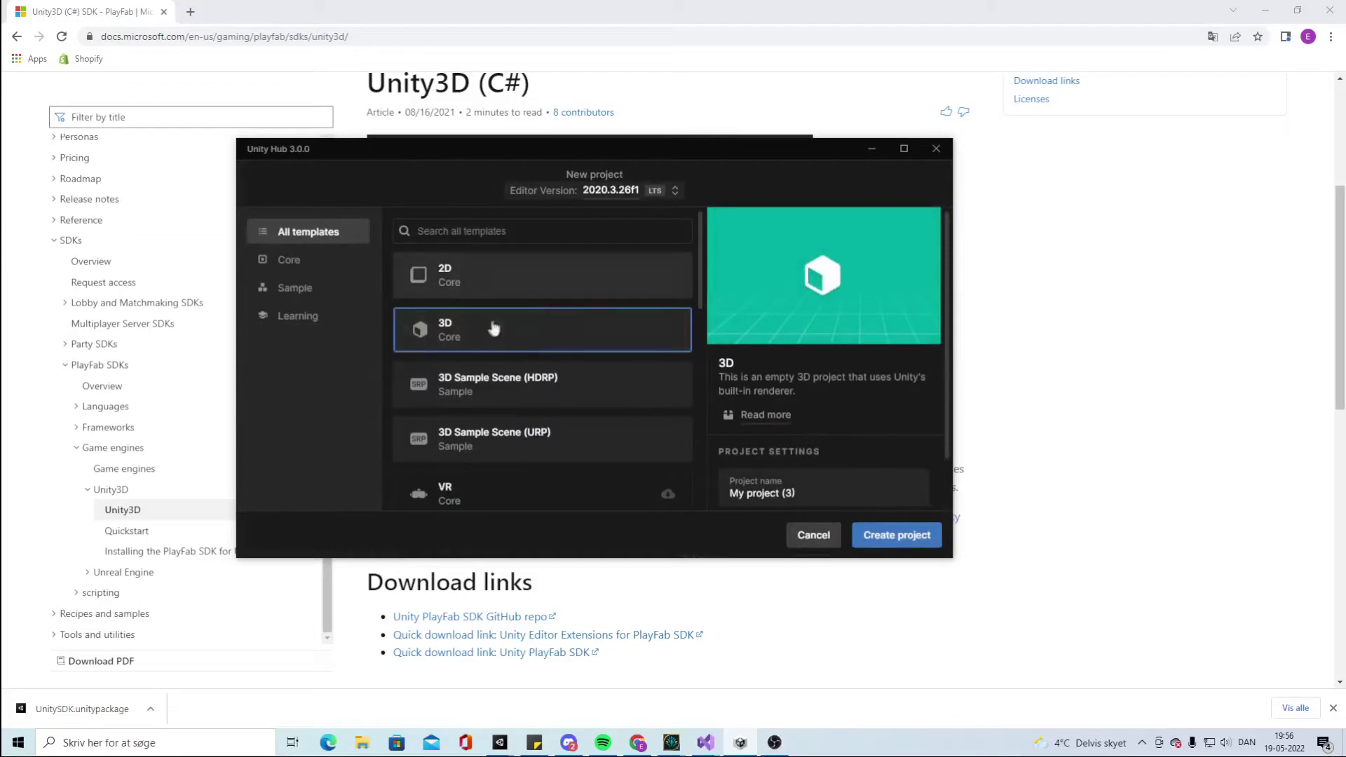
left_click(544, 290)
left_click(811, 490)
triple_click(811, 490)
type("PlayFabSyst")
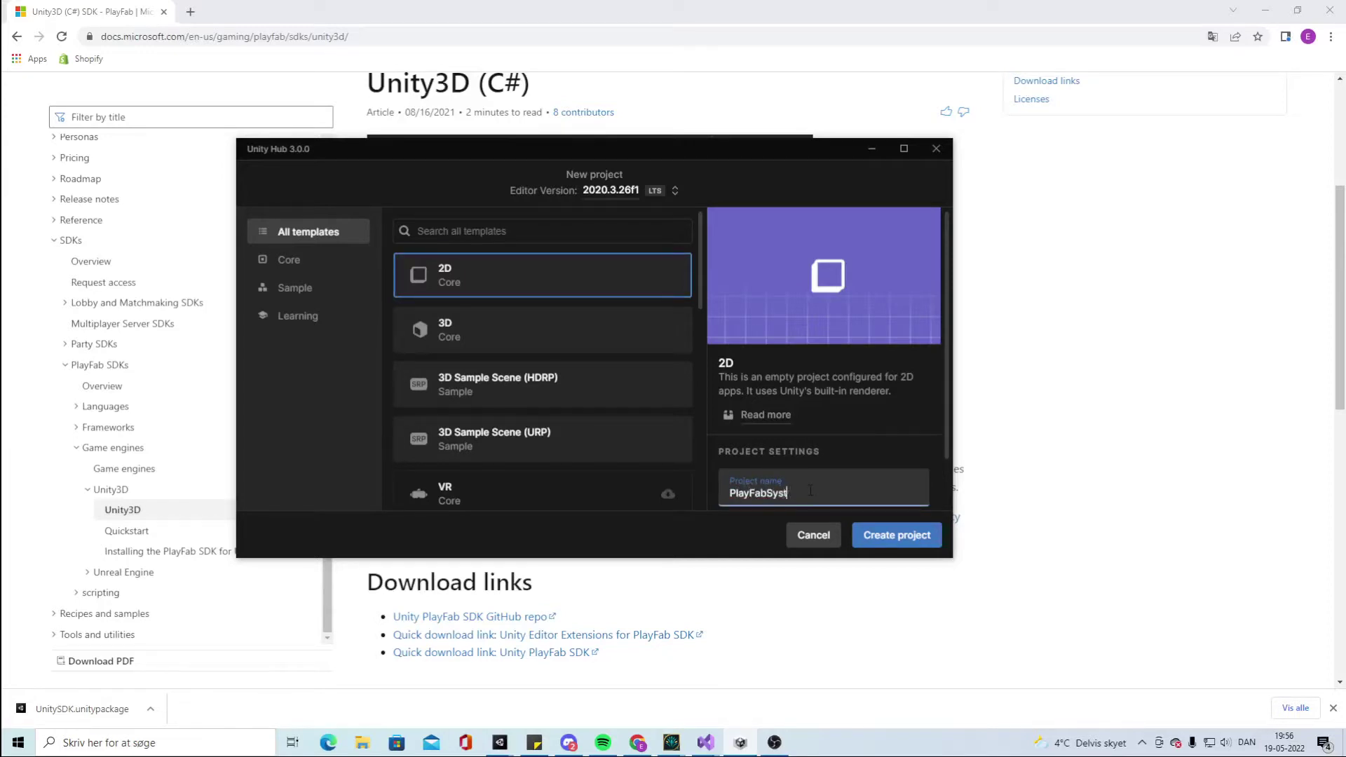
left_click(905, 542)
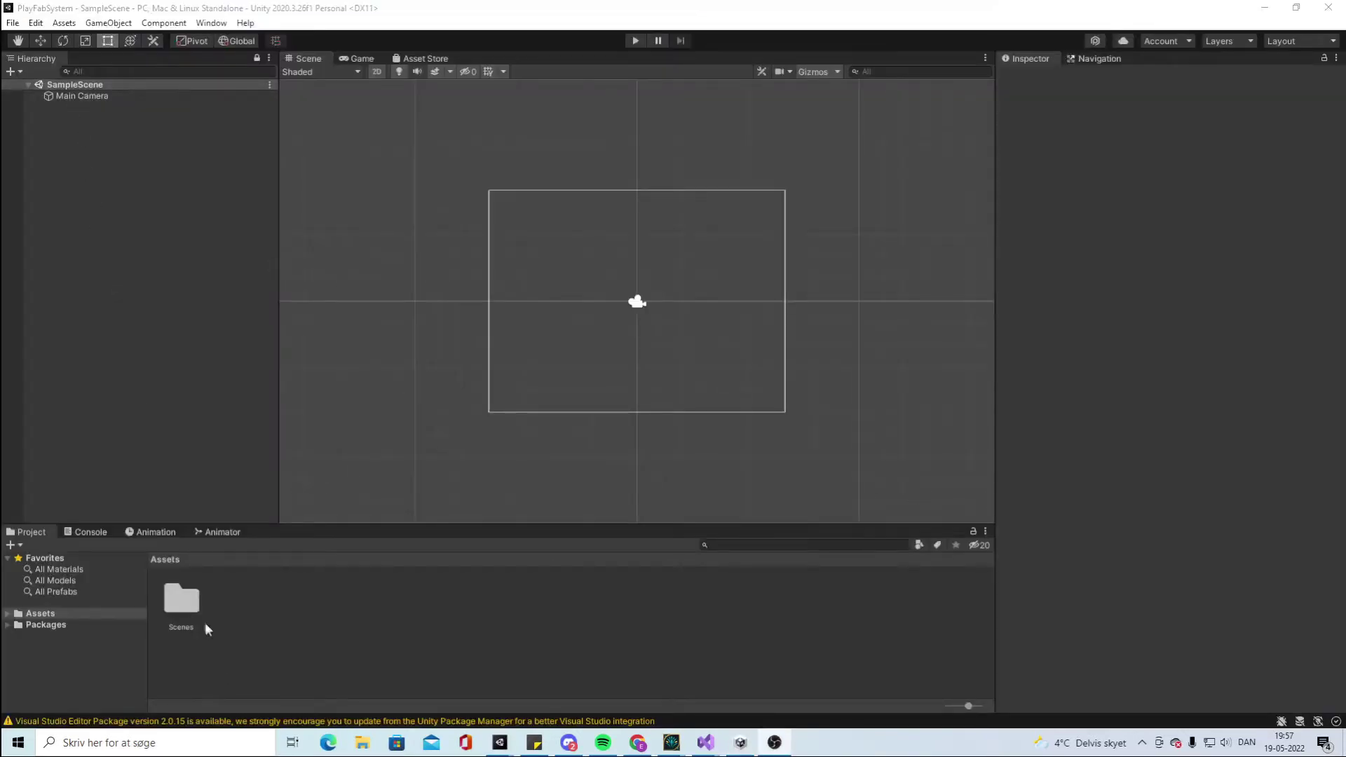
Rename the SampleScene asset in the Scenes folder as LoginScene_01 and reload the open scene
double_click(186, 607)
right_click(184, 613)
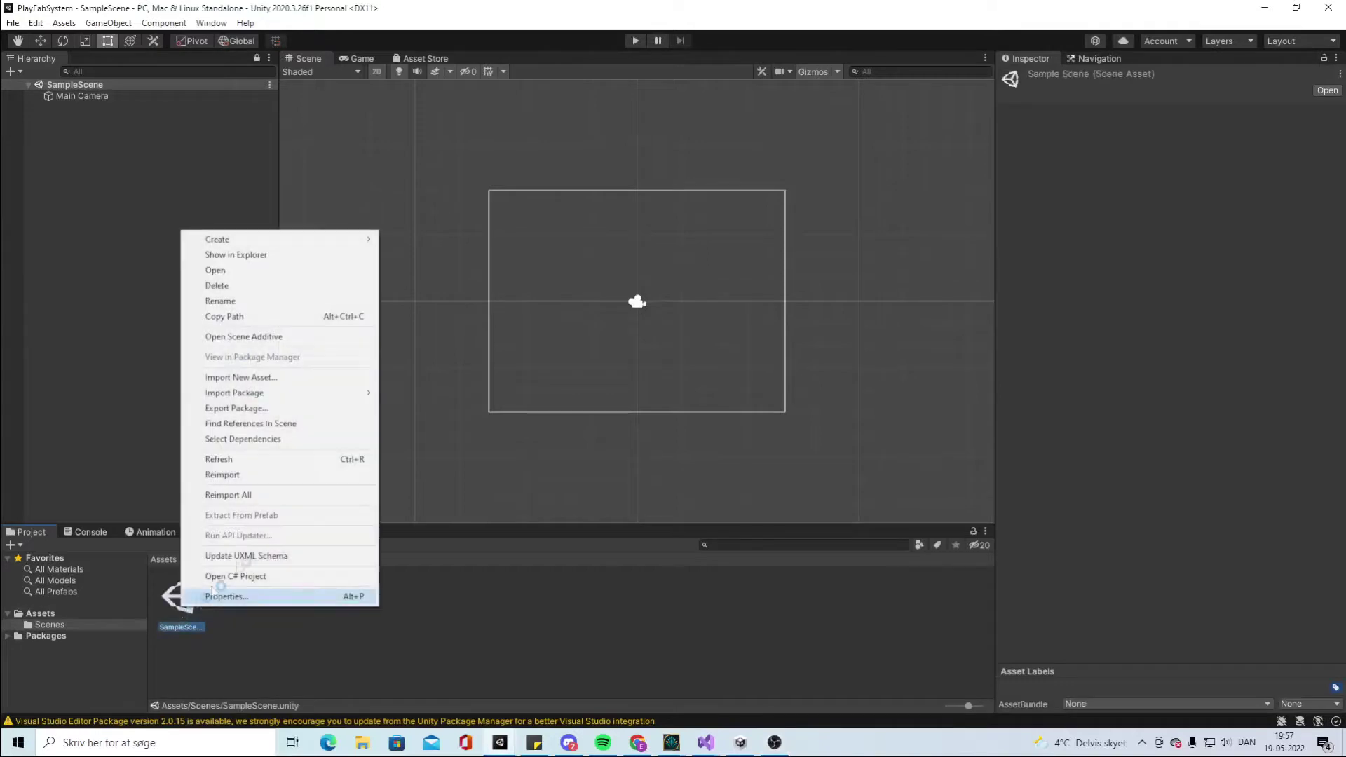
left_click(258, 310)
type("LoginScene_01")
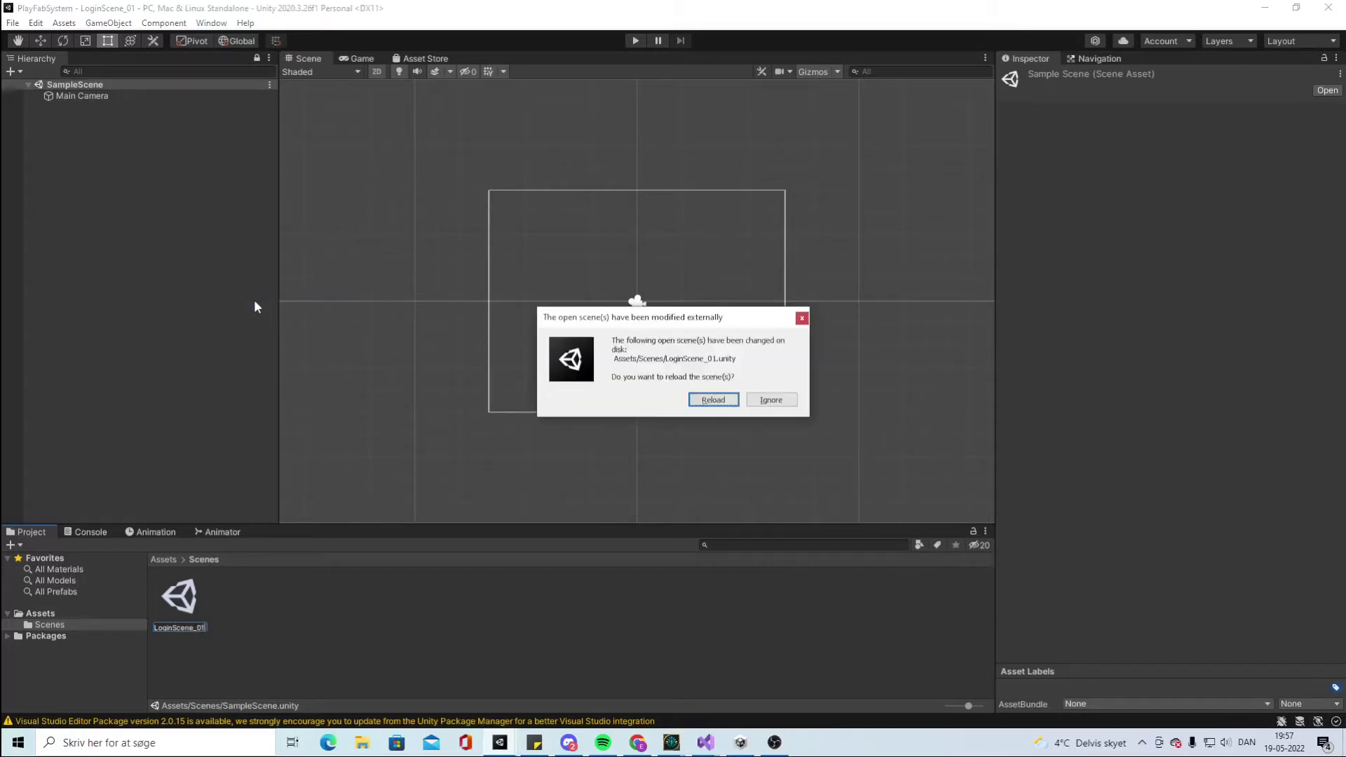
left_click(723, 406)
Rename the Scenes folder in Assets as 03_Scenes
left_click(161, 560)
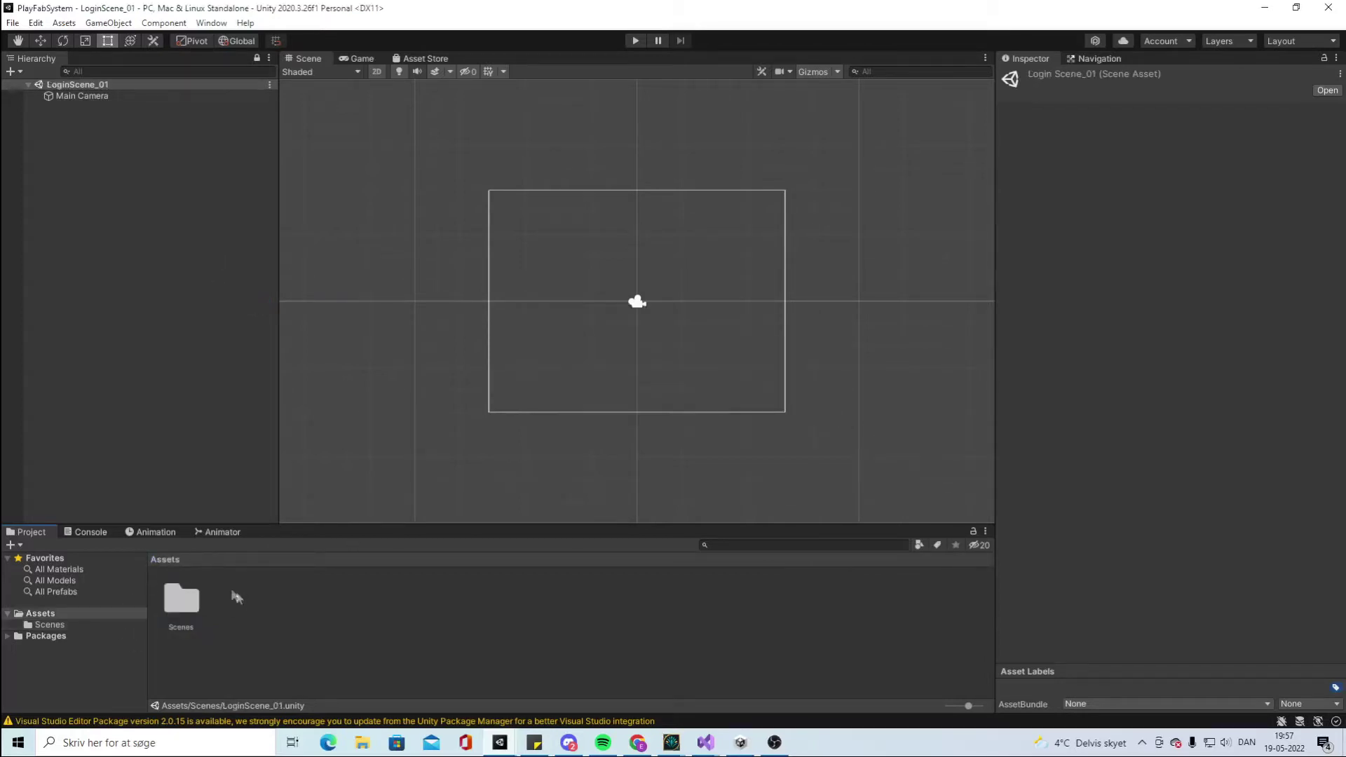
right_click(176, 601)
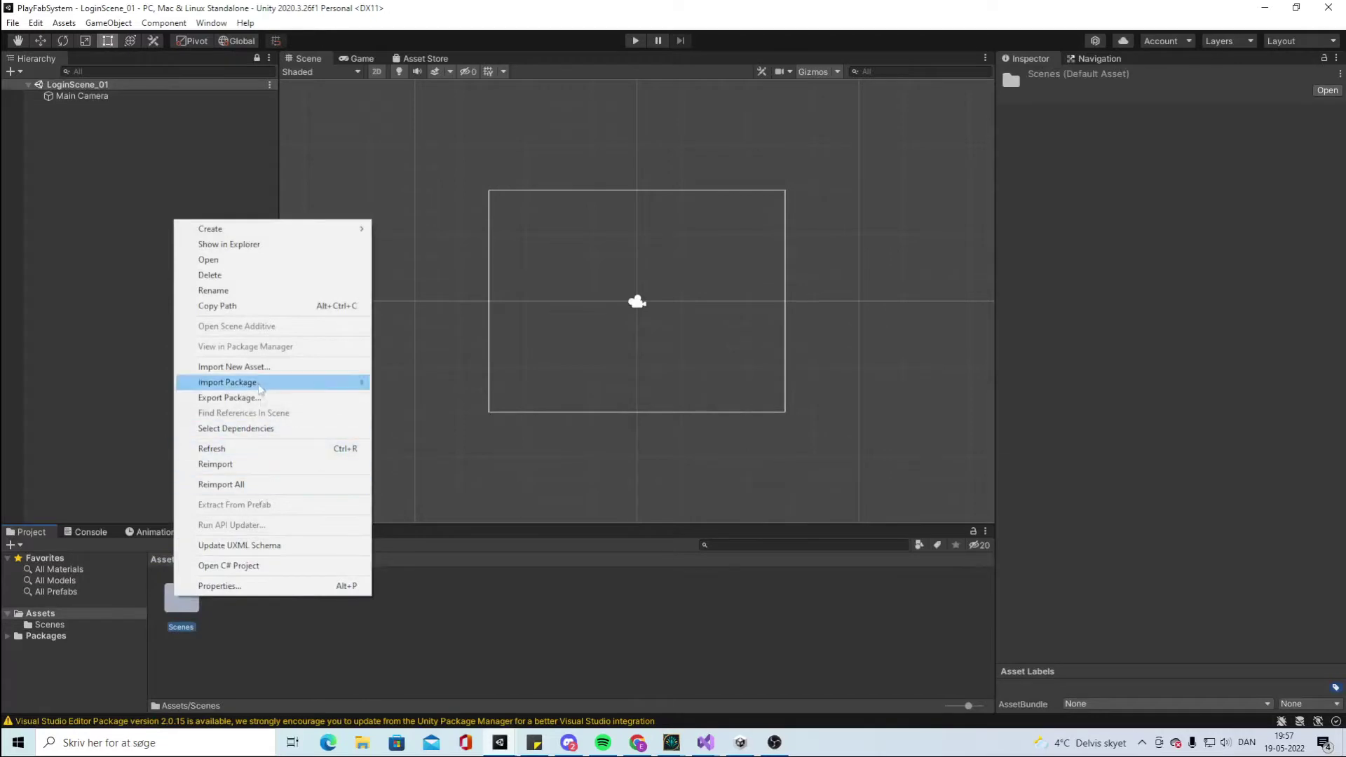
left_click(244, 290)
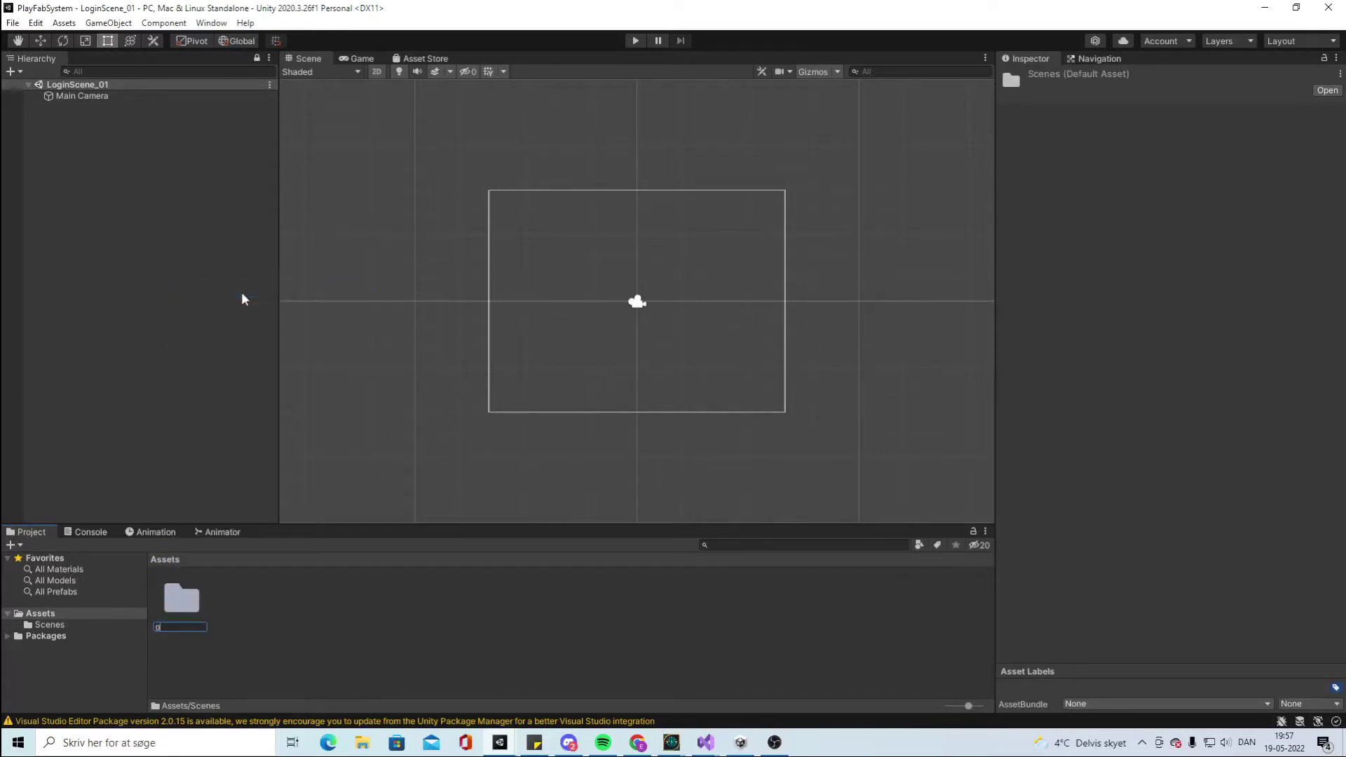
key("Return")
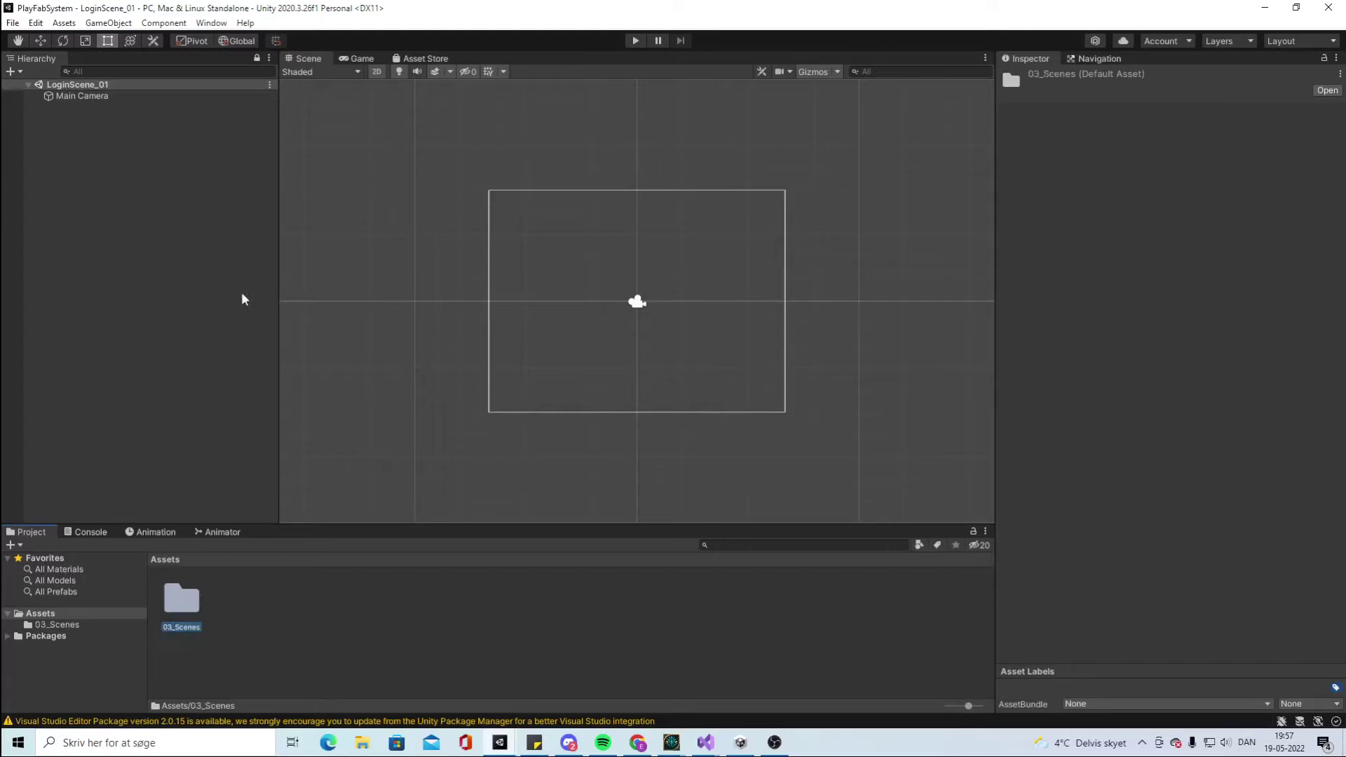
Create a folder named 02_Scripts in Assets
right_click(286, 590)
mouse_move(319, 220)
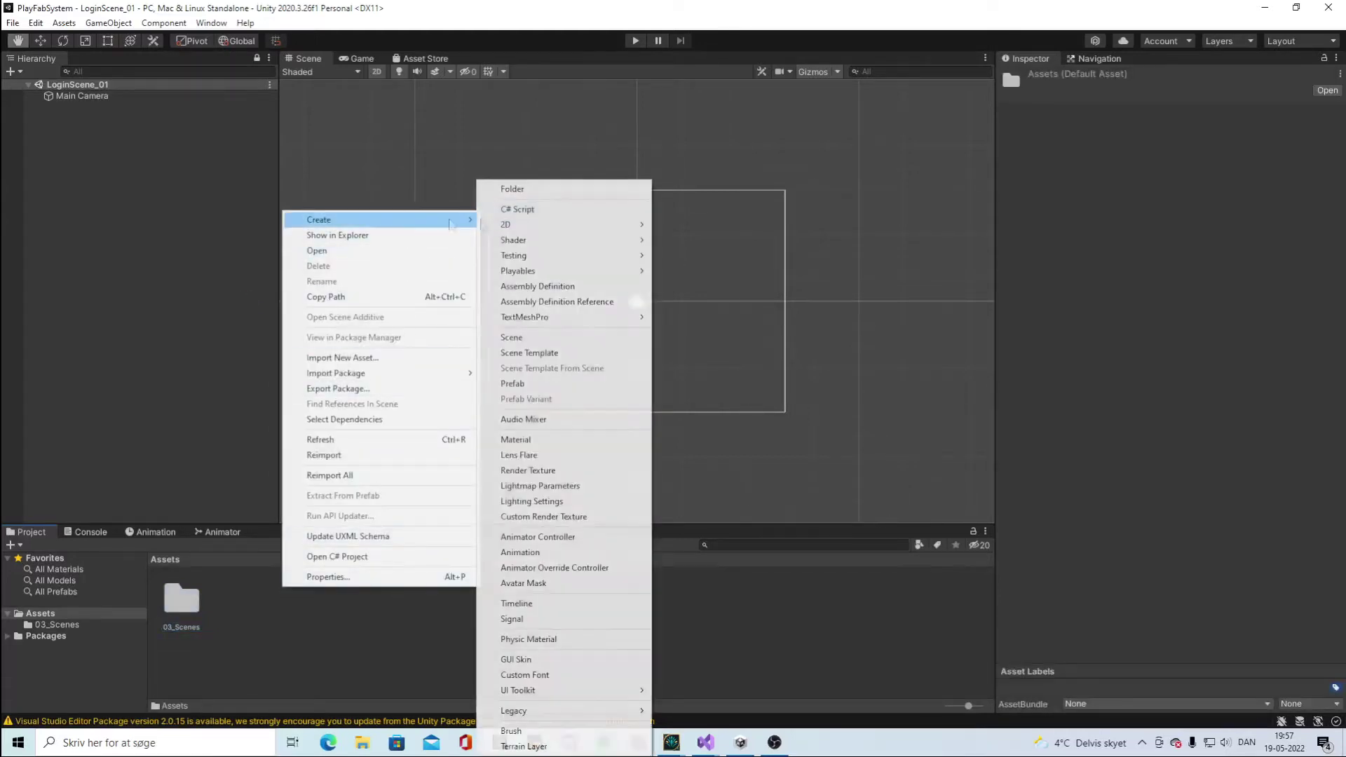
left_click(555, 194)
type("0")
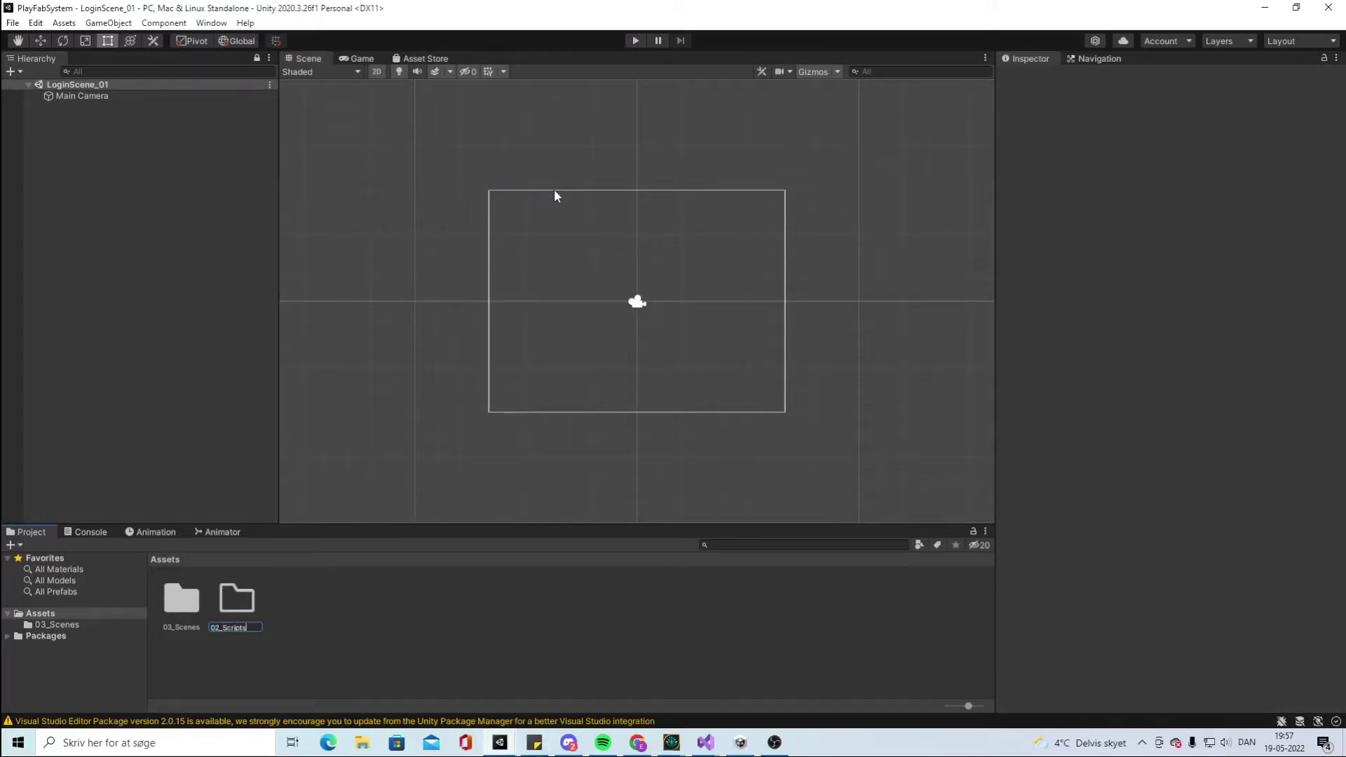
type("2_Scripts")
key("Return")
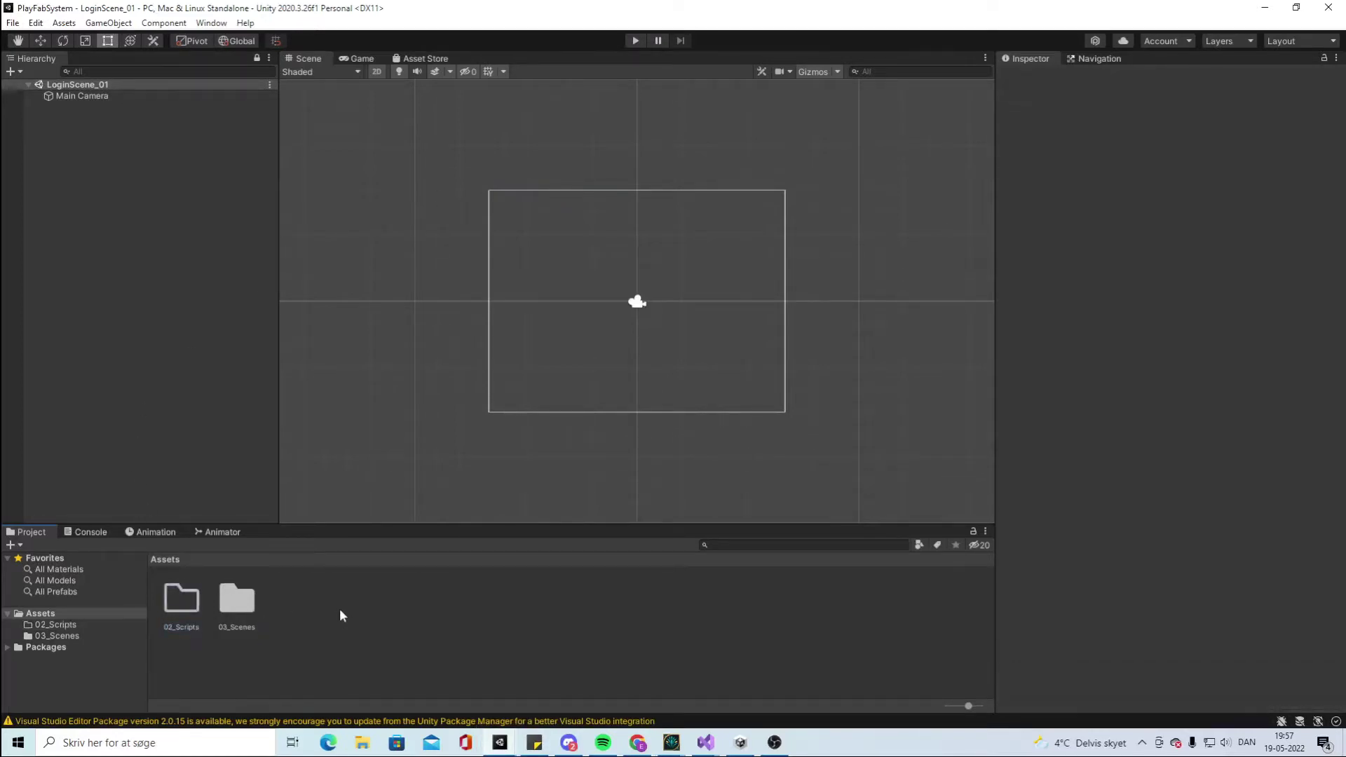
Create a folder named 01_Visual in Assets
right_click(344, 619)
mouse_move(486, 247)
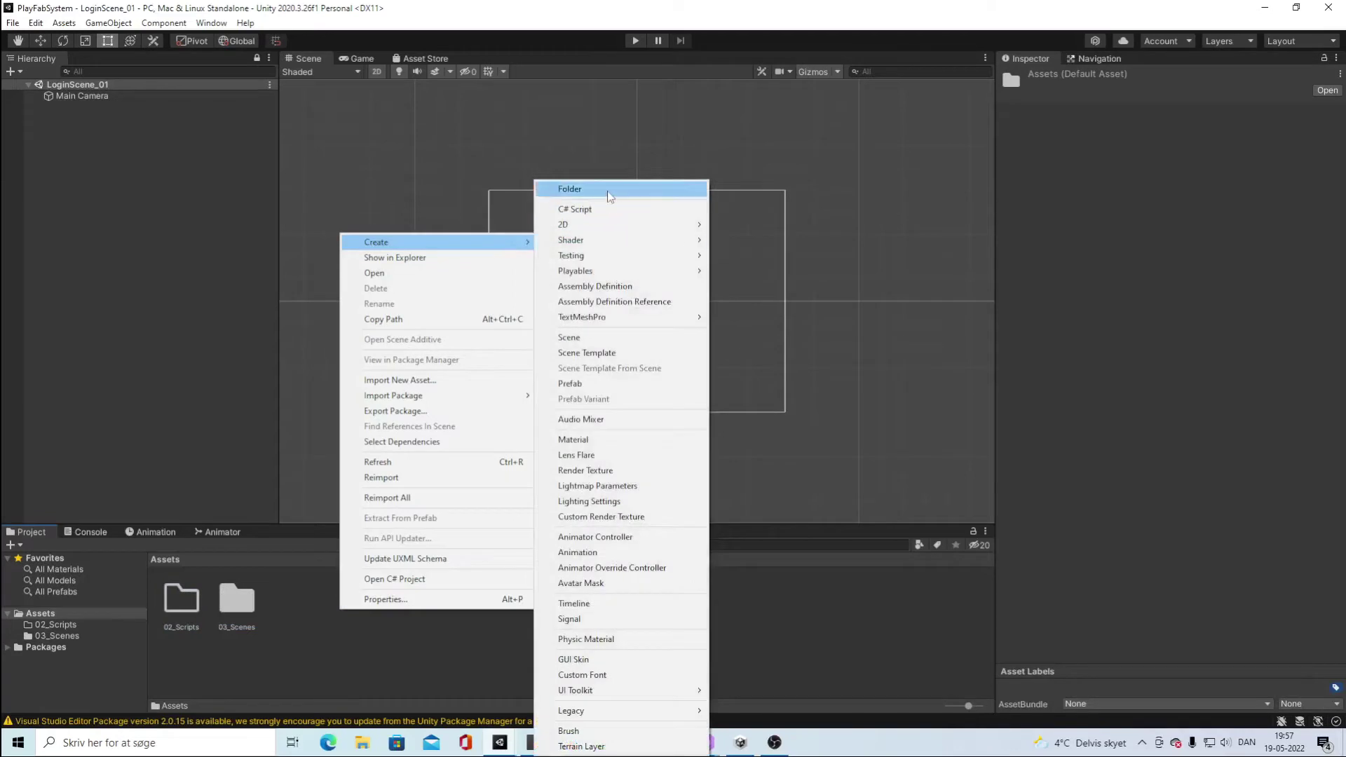
left_click(607, 190)
type("01_Visual")
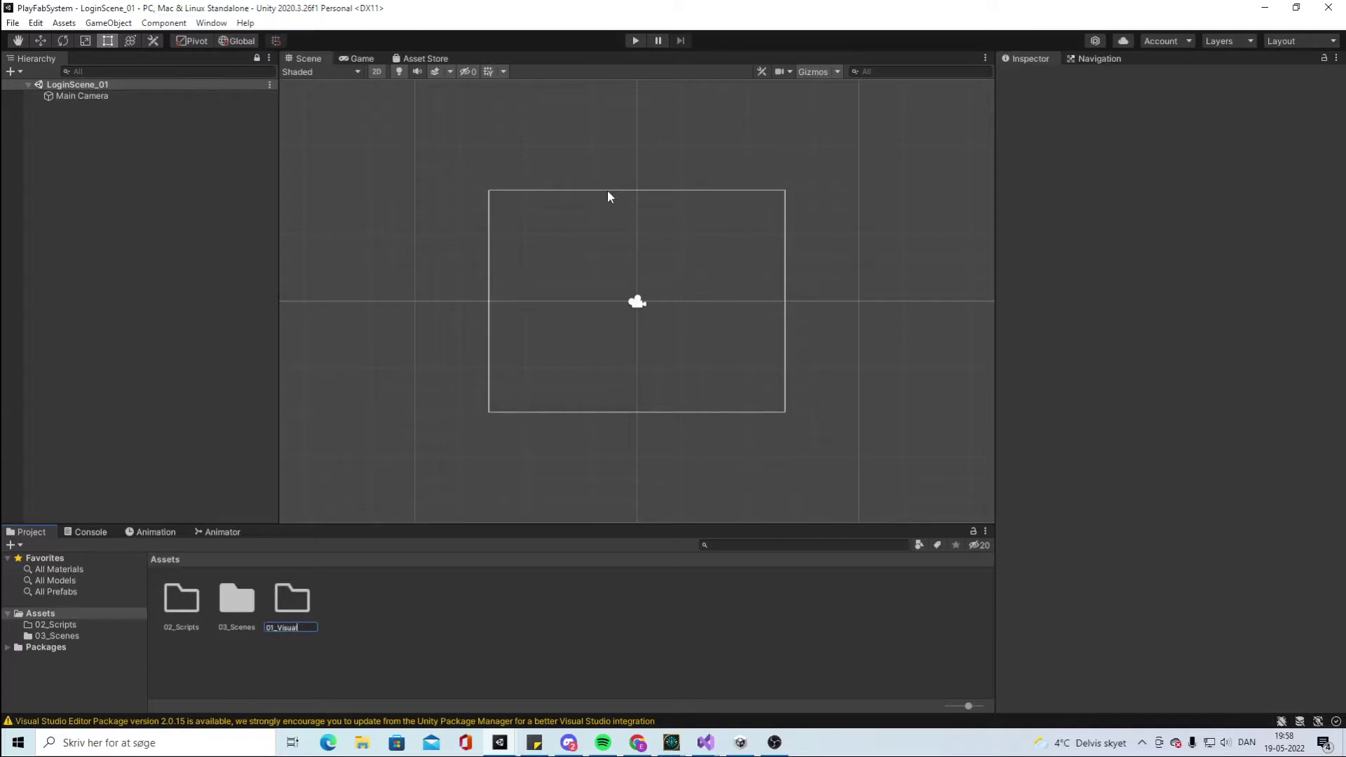
key("Return")
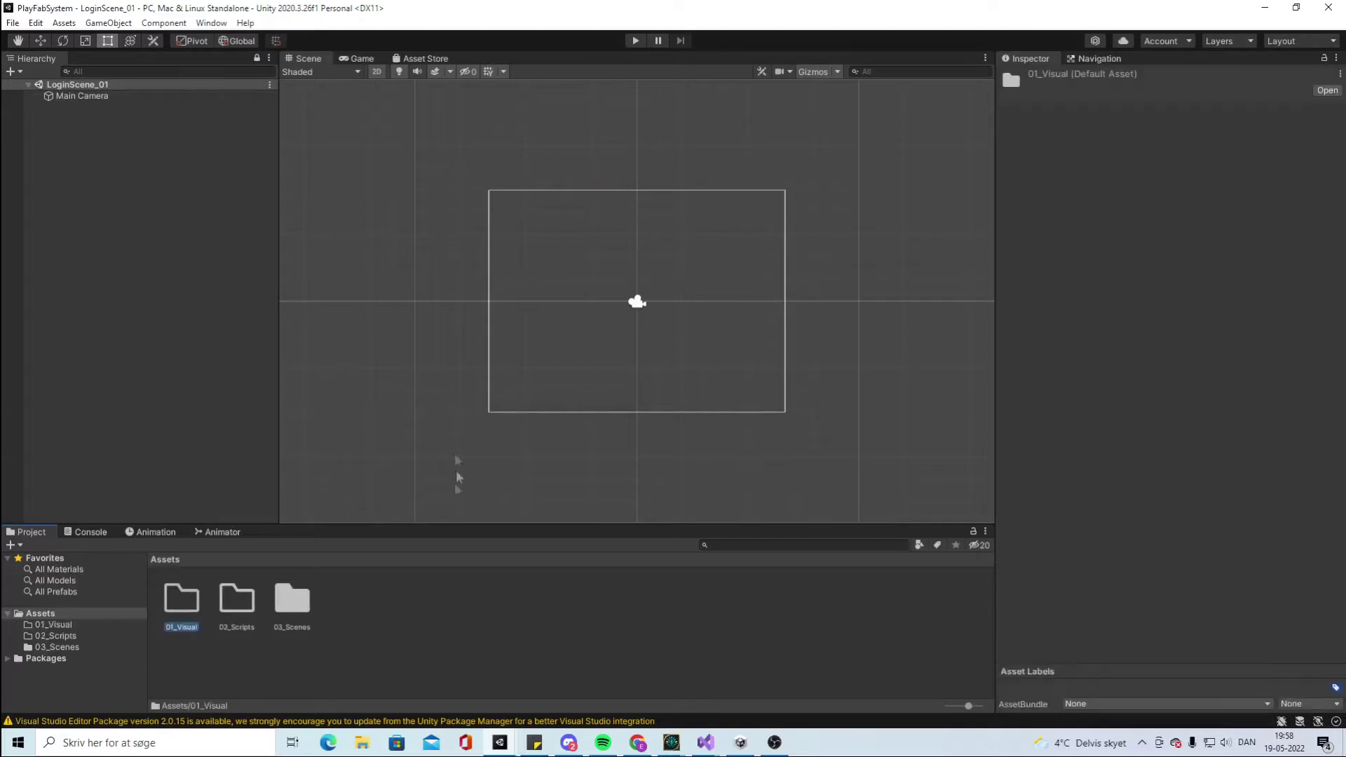
Open the online Unity Asset Store in the web browser and maximize its window
left_click(428, 59)
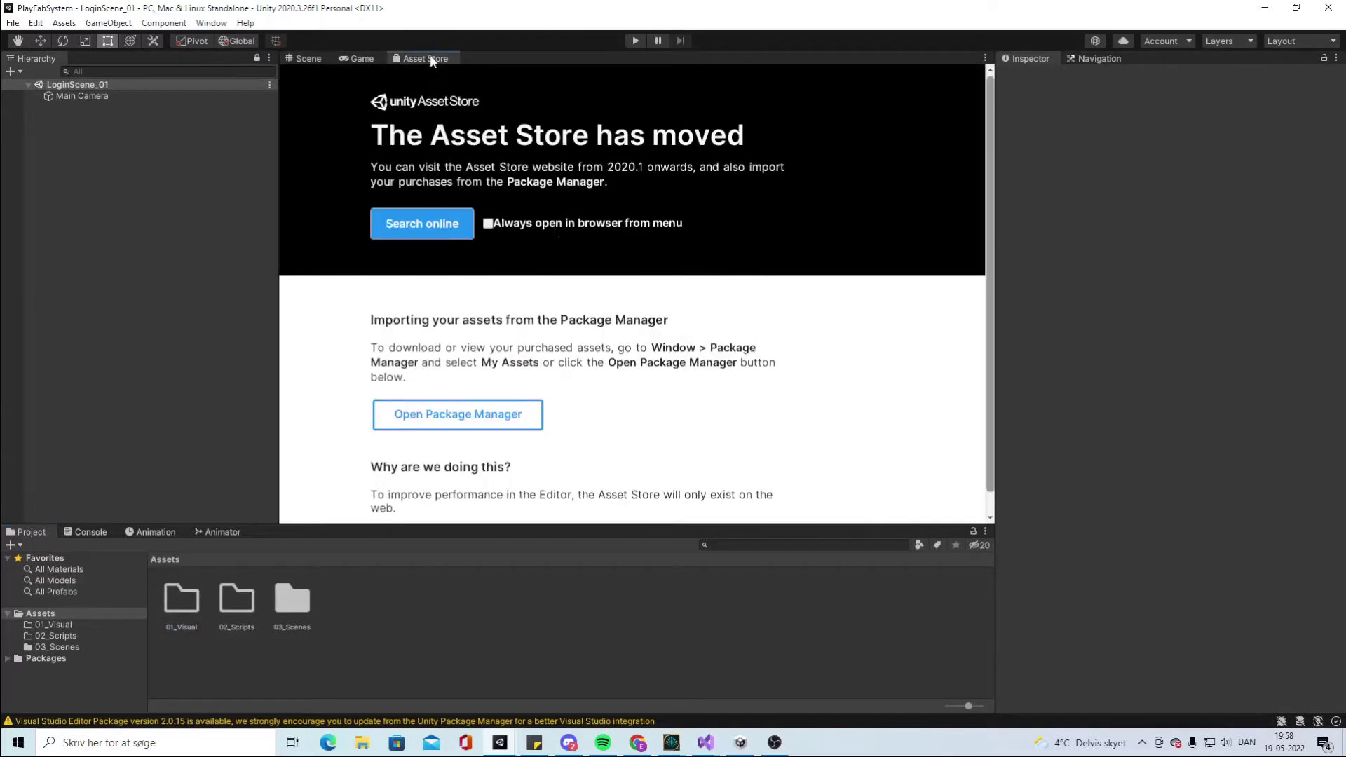
left_click(430, 238)
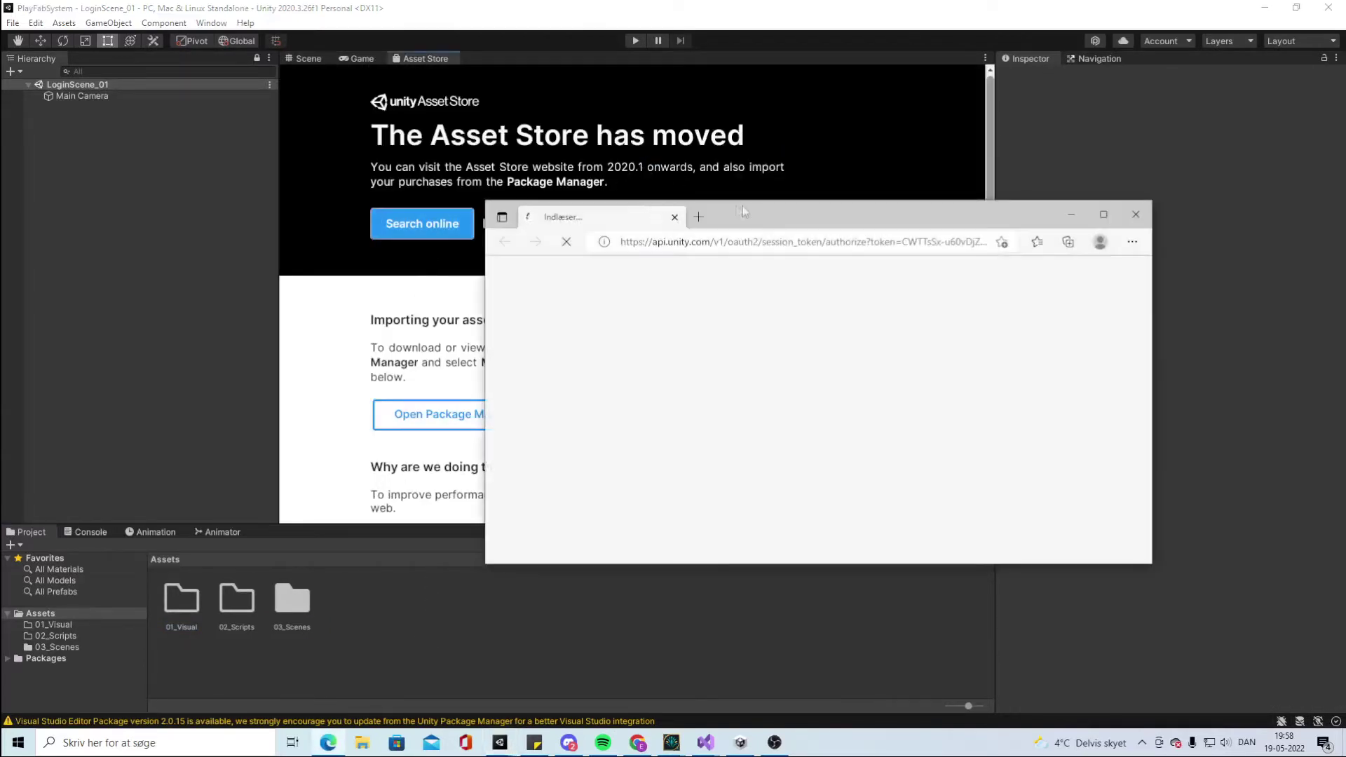
double_click(802, 210)
left_click(524, 76)
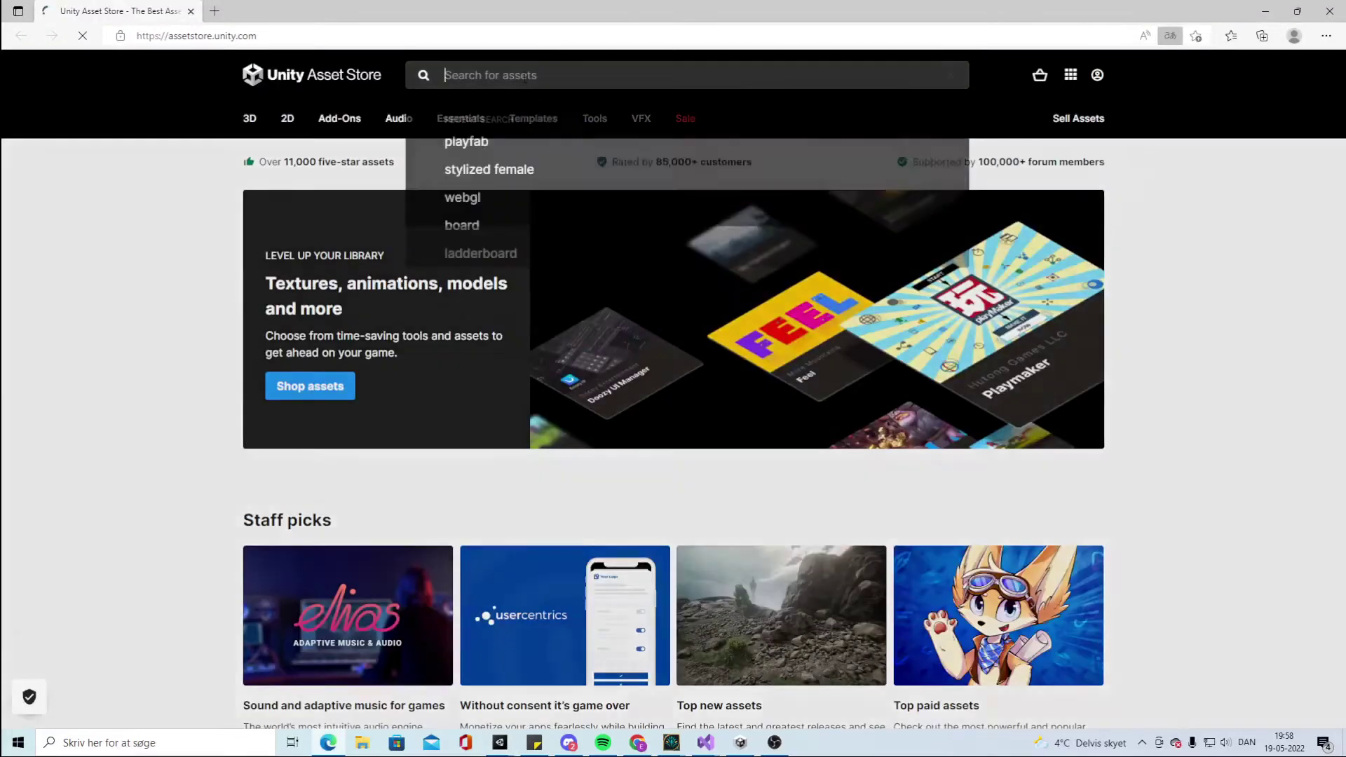
type("fantasy")
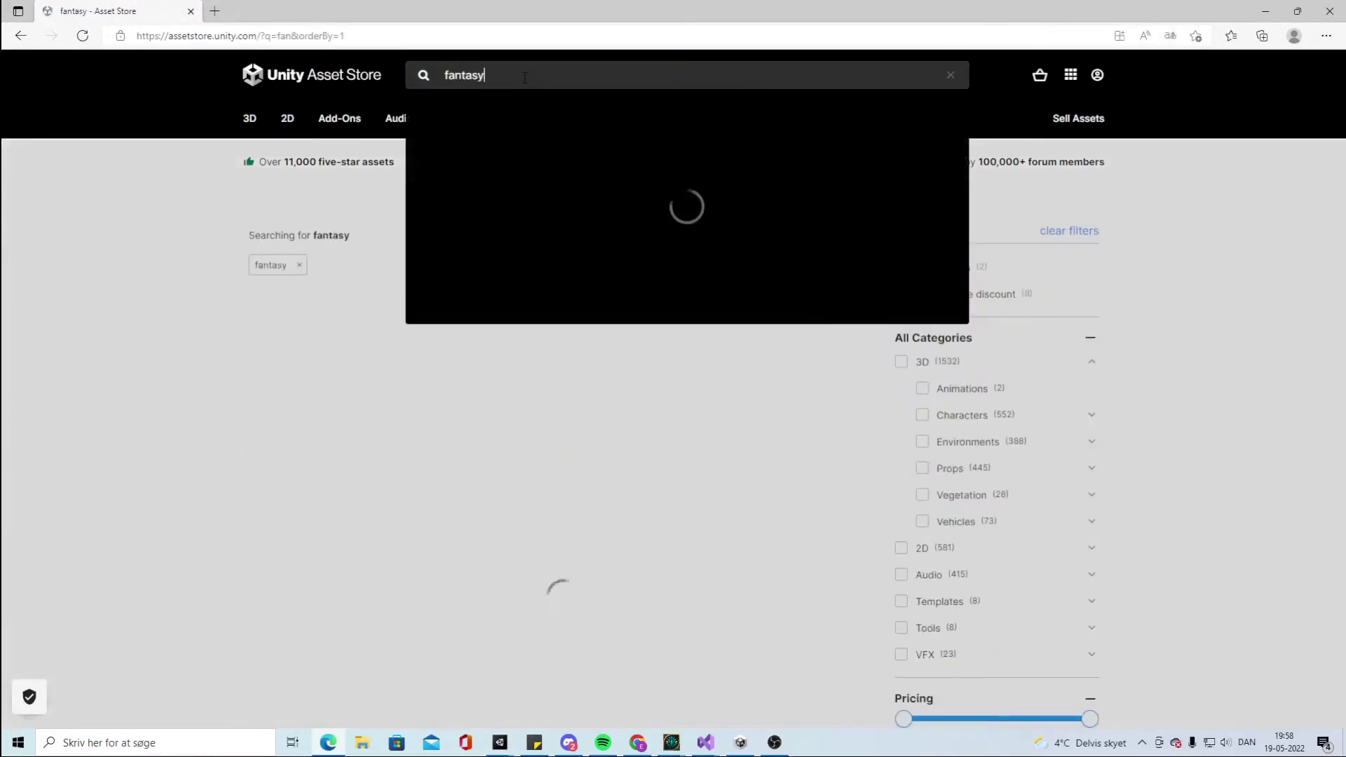
type(" gui")
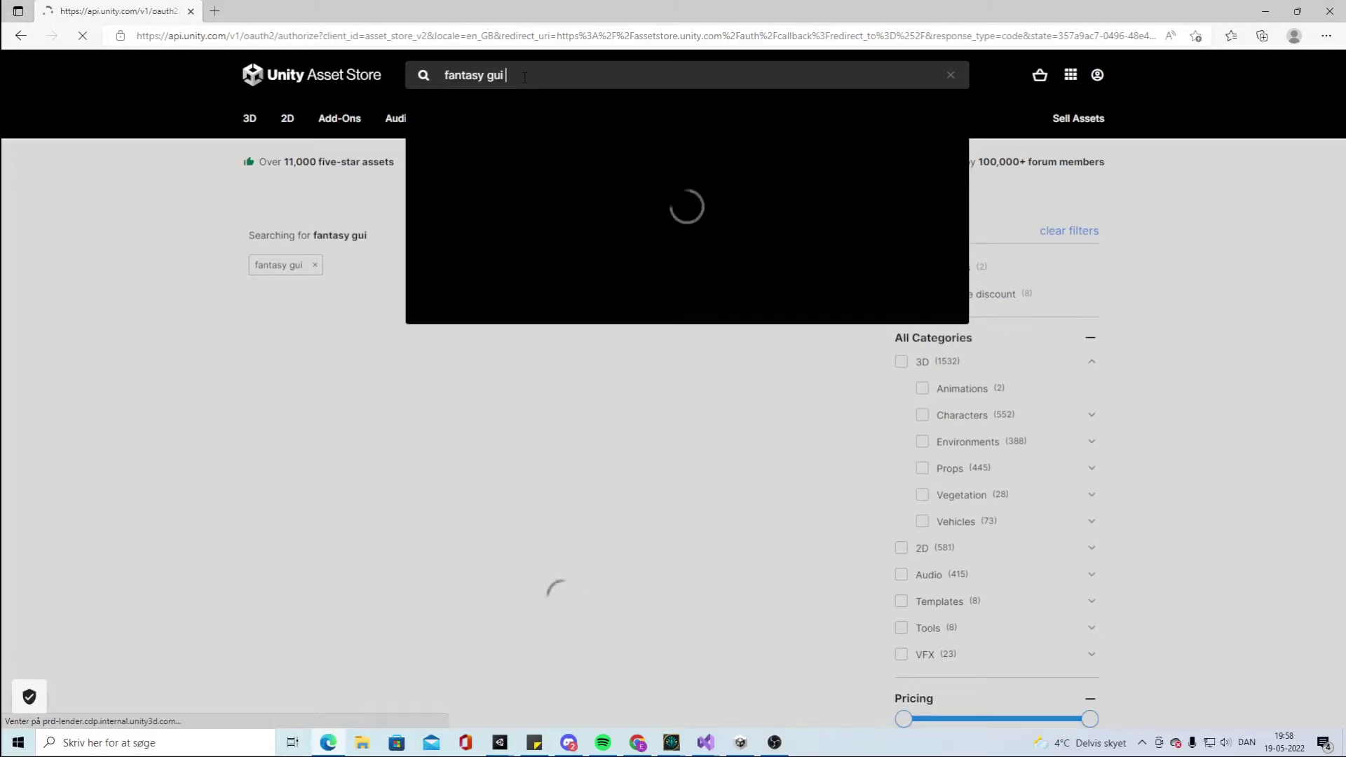
scroll(751, 190, "down", 4)
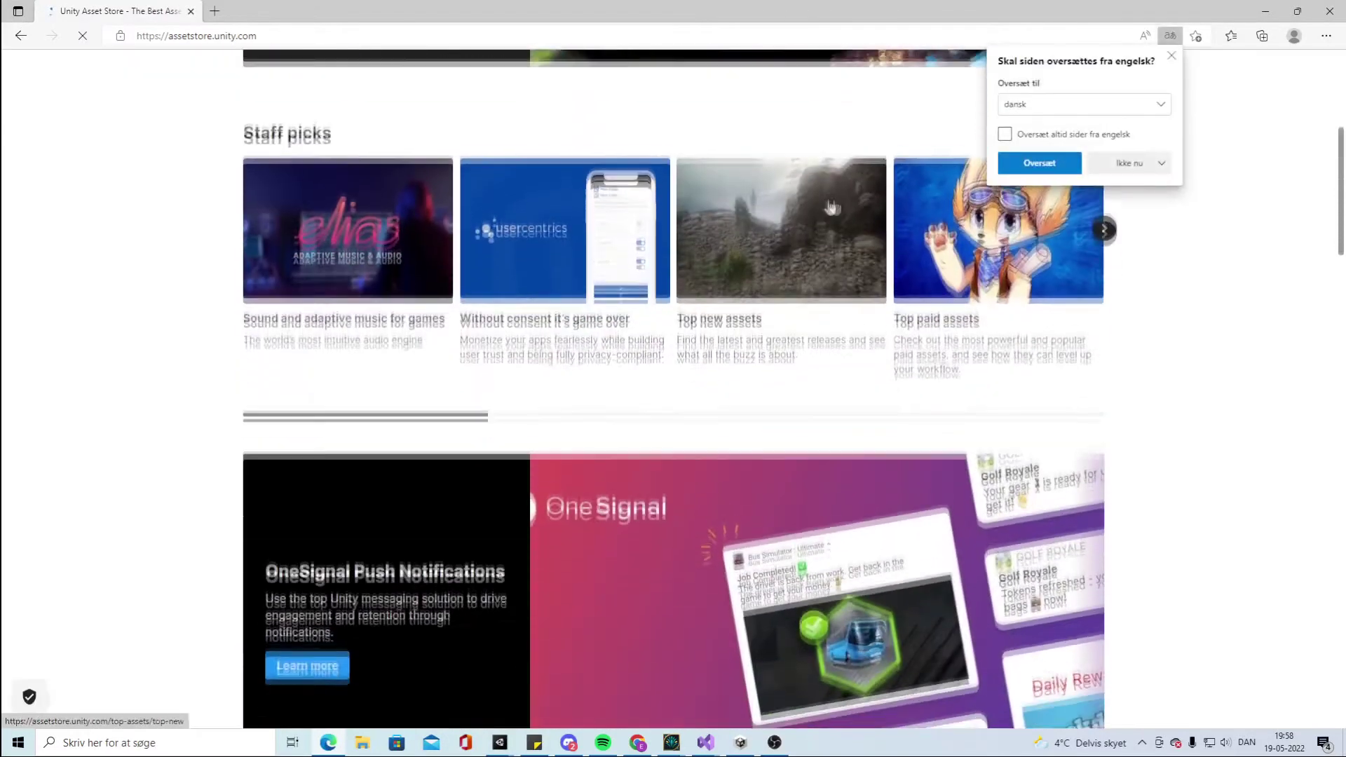
scroll(751, 190, "up", 5)
Search the Asset Store for "fantasy gui" and limit the results to free assets
left_click(602, 81)
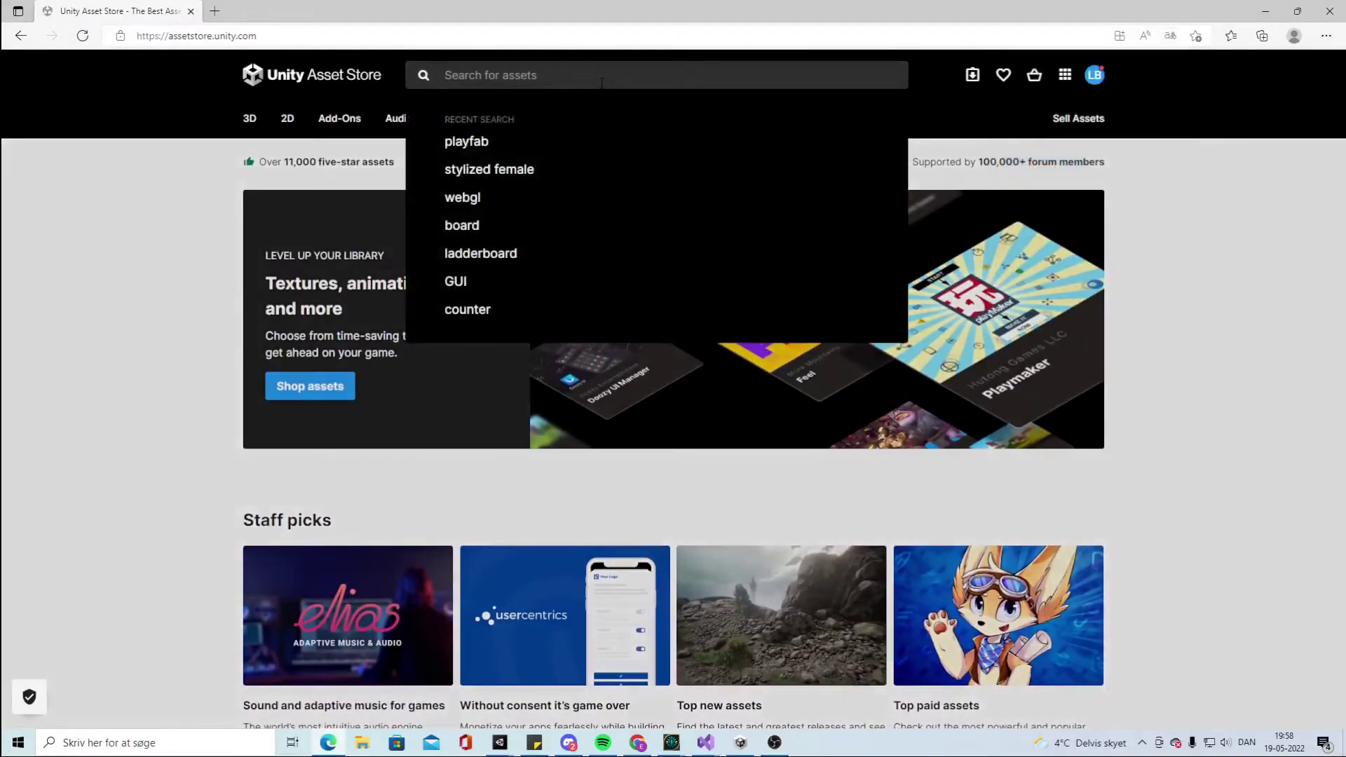
type("fantasy gui")
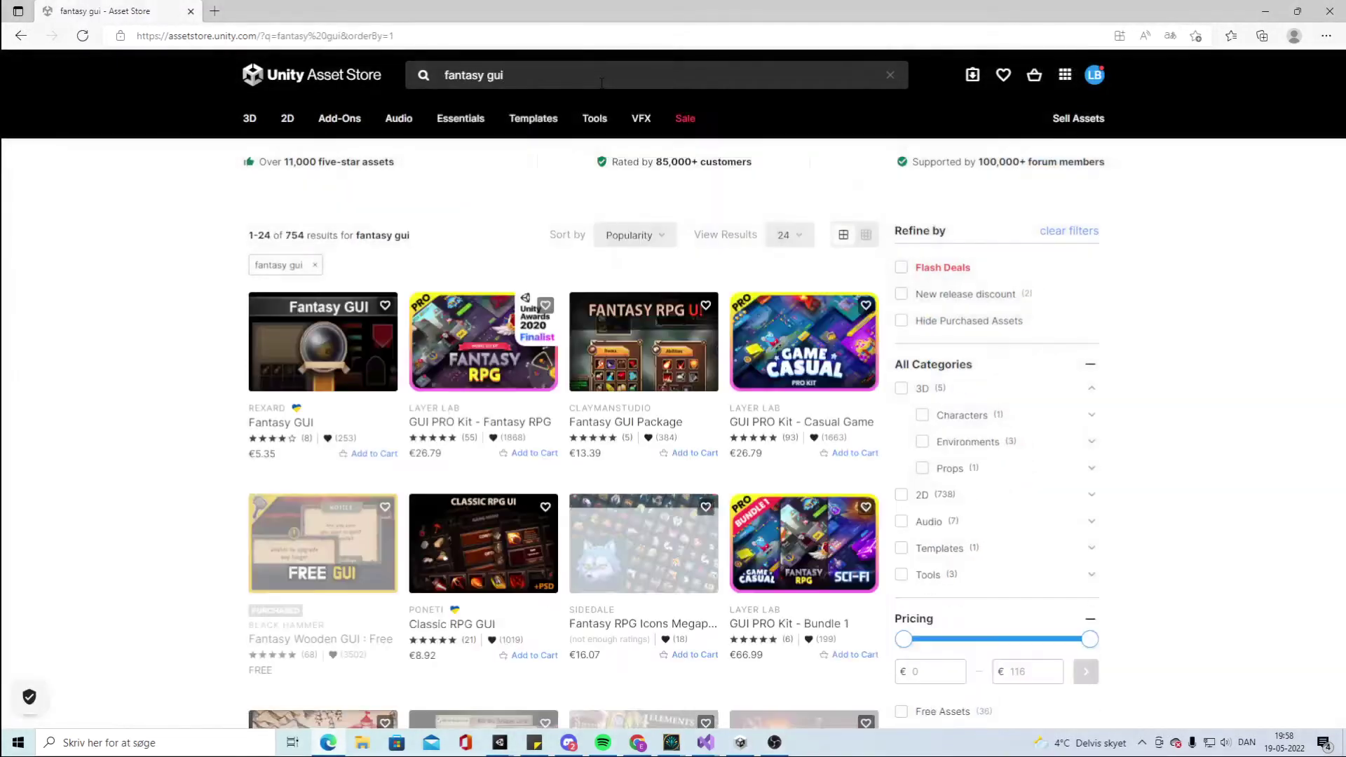
scroll(991, 550, "down", 2)
left_click(924, 613)
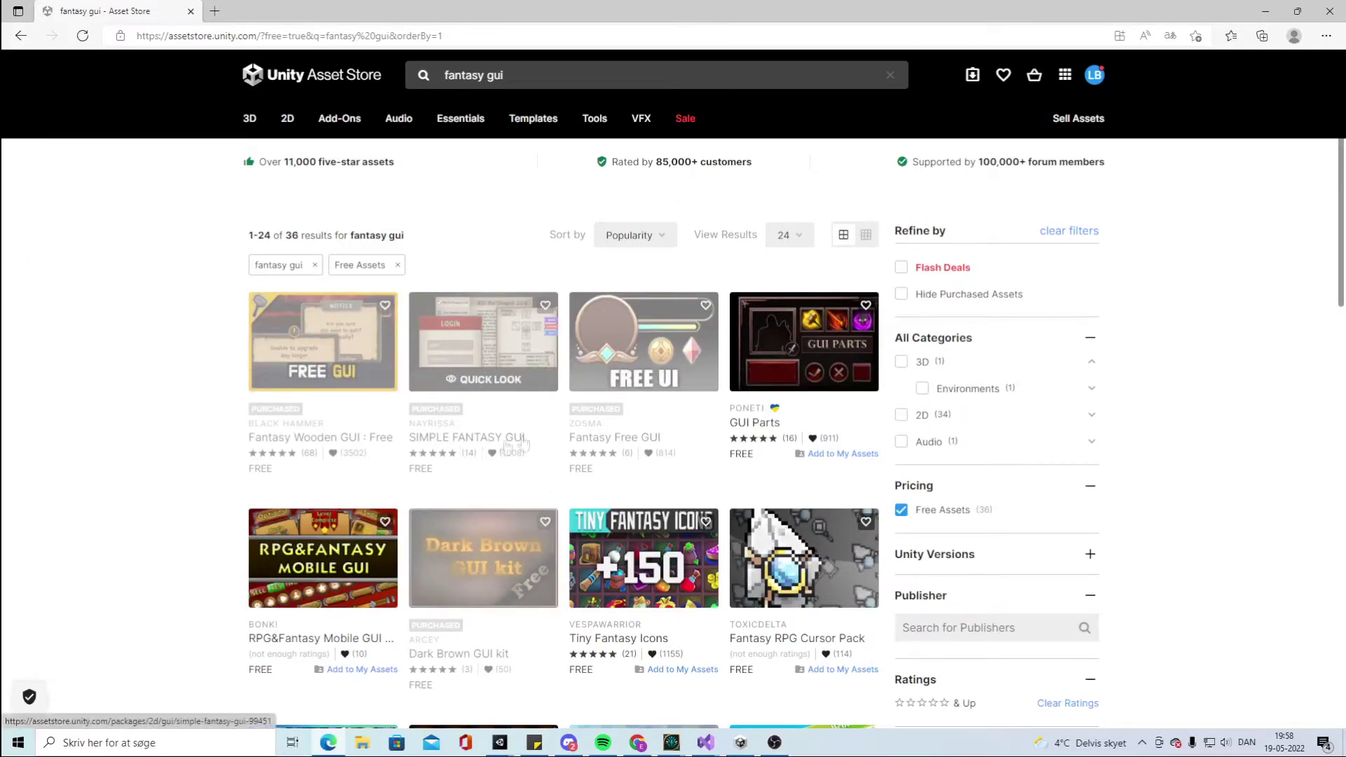
Take a quick look at the SIMPLE FANTASY GUI asset and open it in Unity's Package Manager
left_click(487, 380)
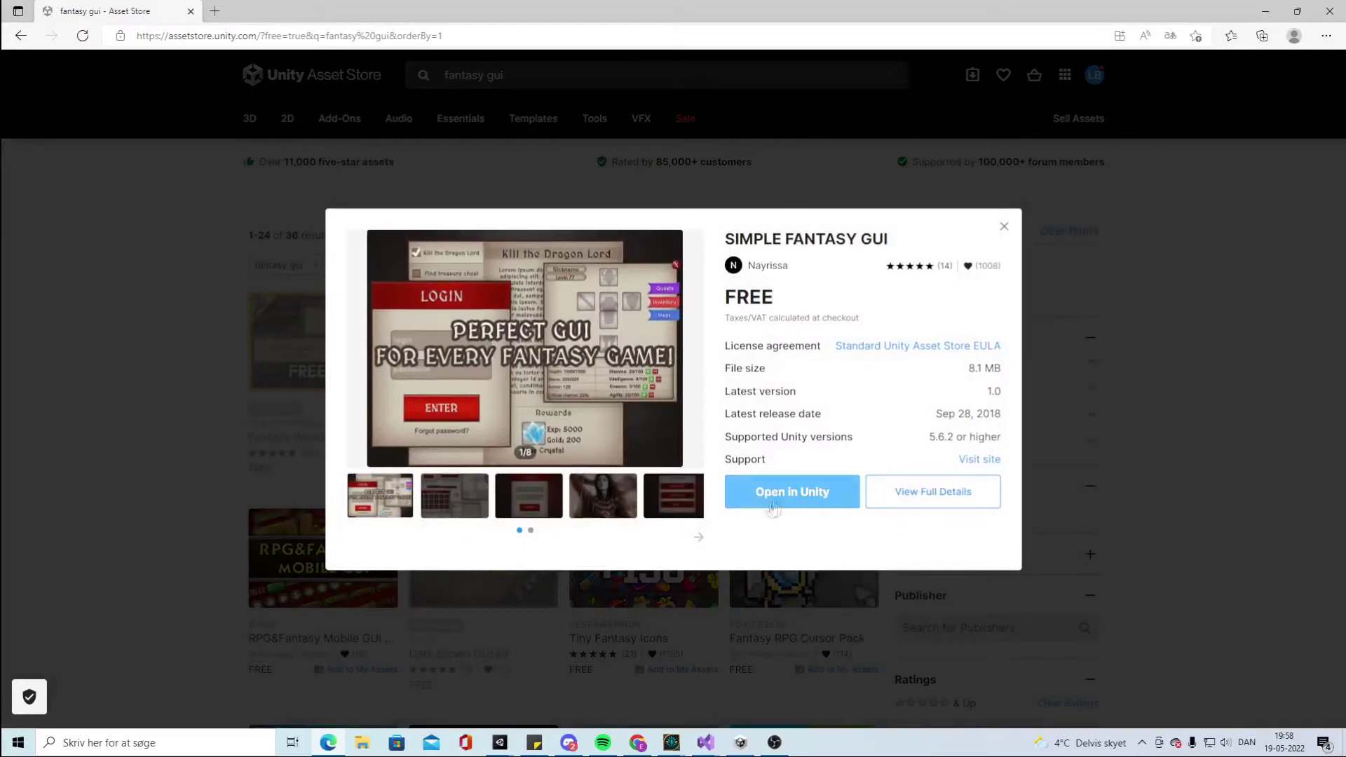
left_click(774, 492)
left_click(780, 139)
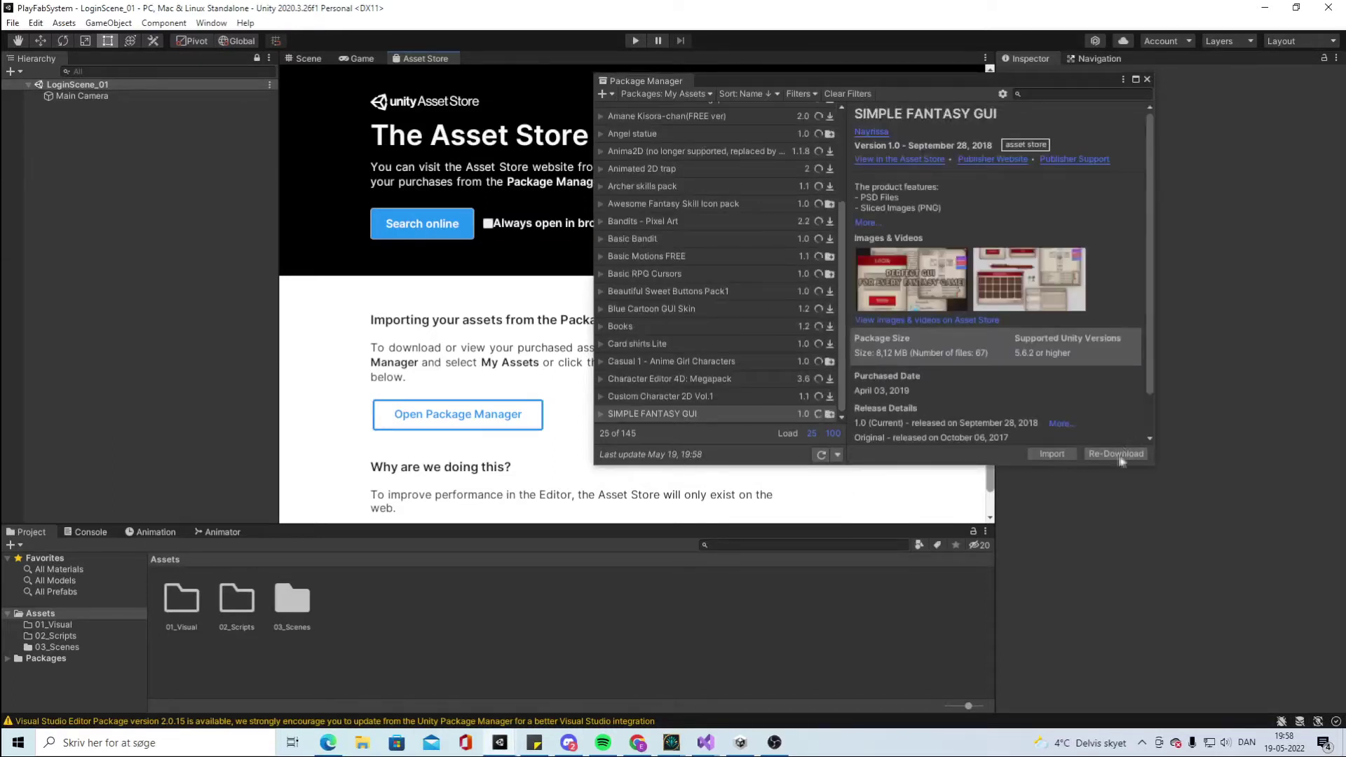
Import the SIMPLE FANTASY GUI package without its Scenes and PSD folders, then close the Package Manager
left_click(1058, 452)
scroll(676, 426, "down", 15)
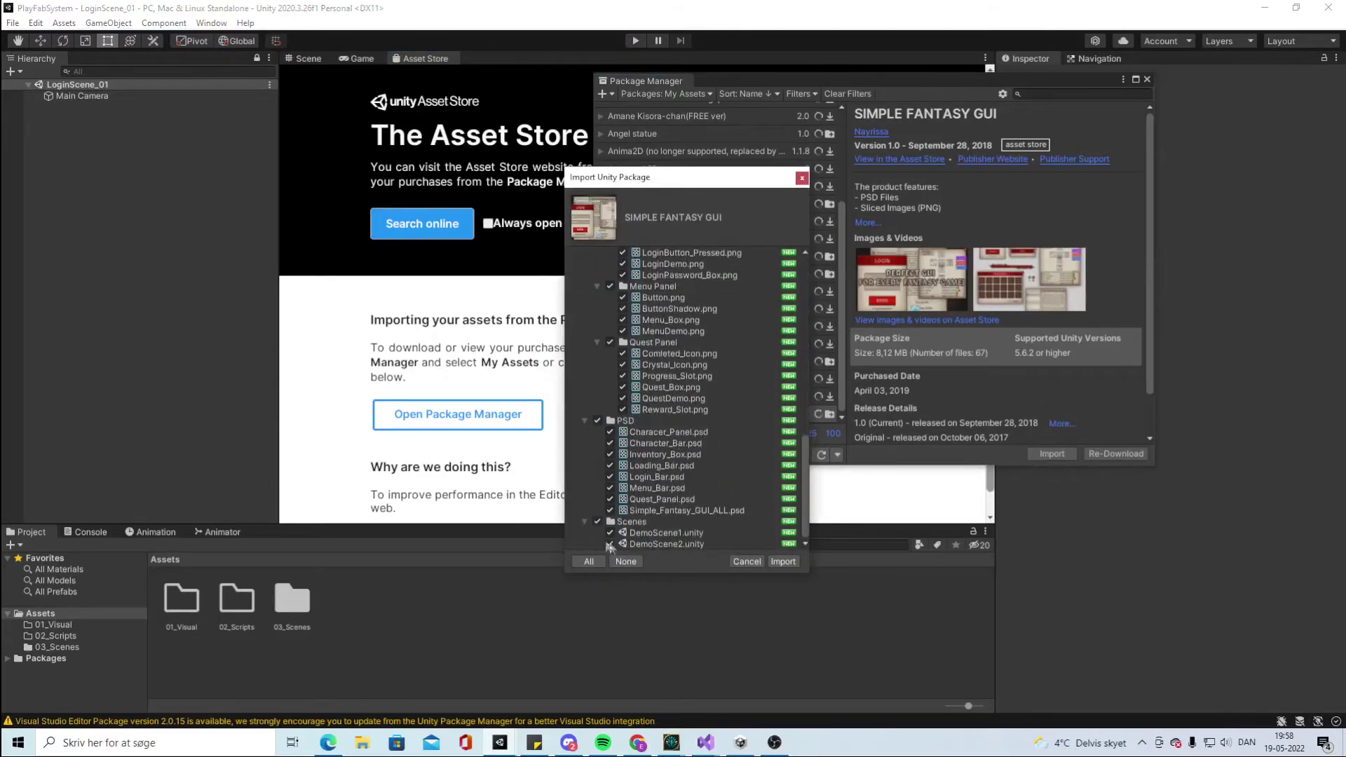
scroll(681, 453, "up", 10)
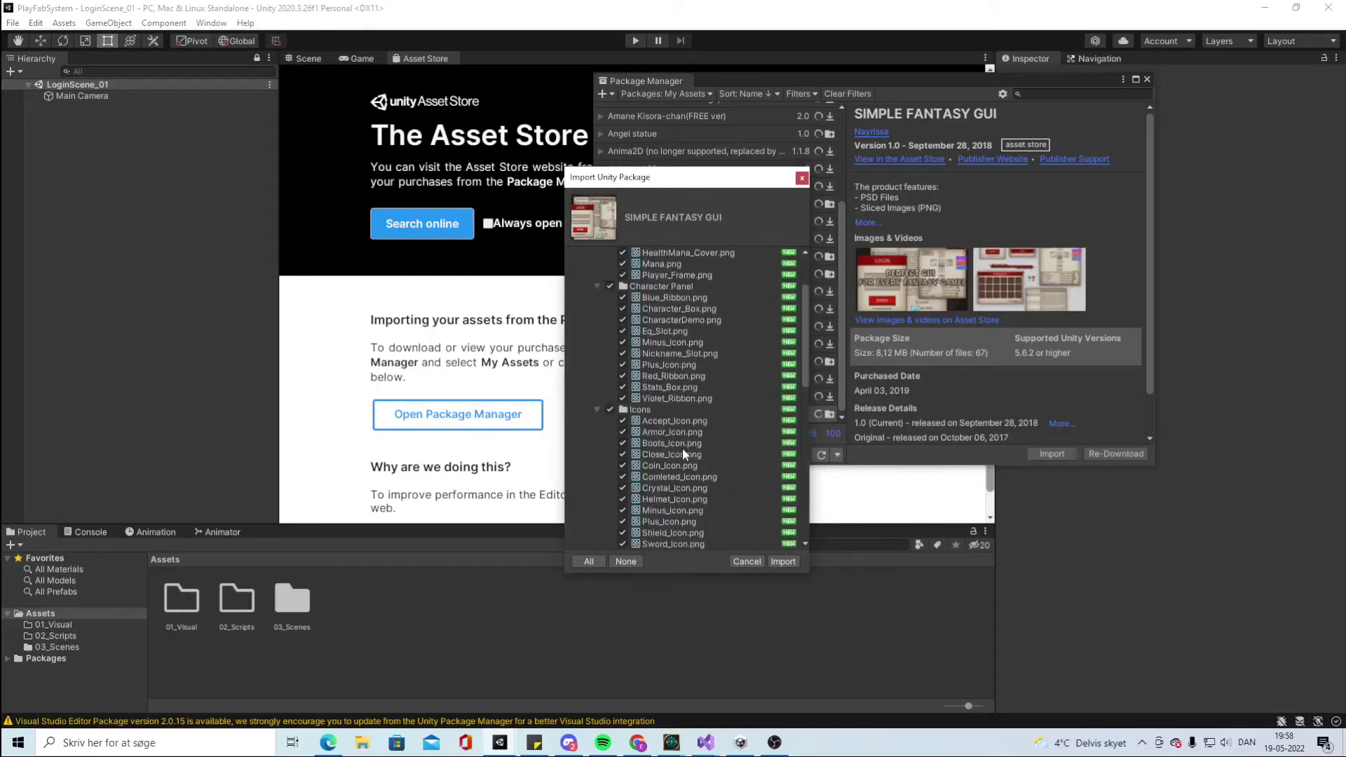
scroll(690, 448, "down", 5)
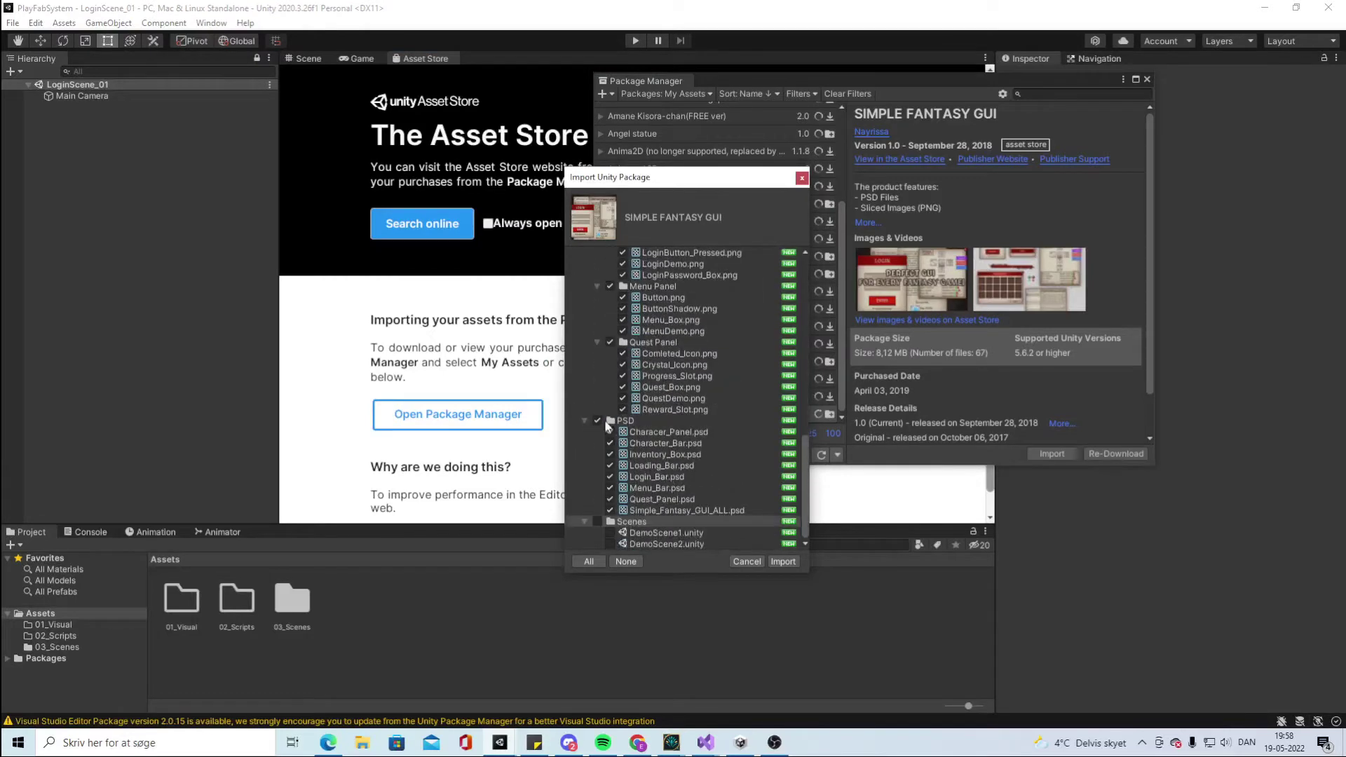
left_click(598, 420)
scroll(747, 469, "up", 3)
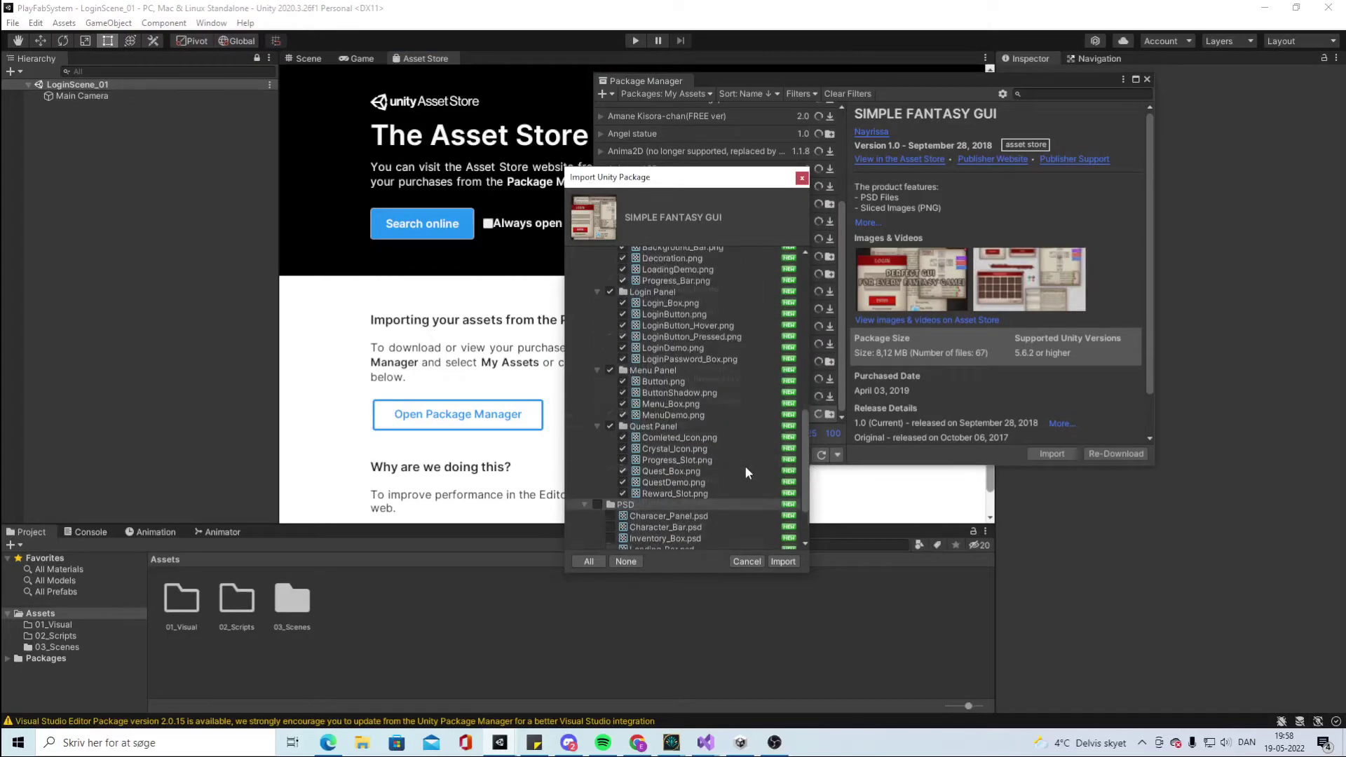
scroll(744, 465, "up", 10)
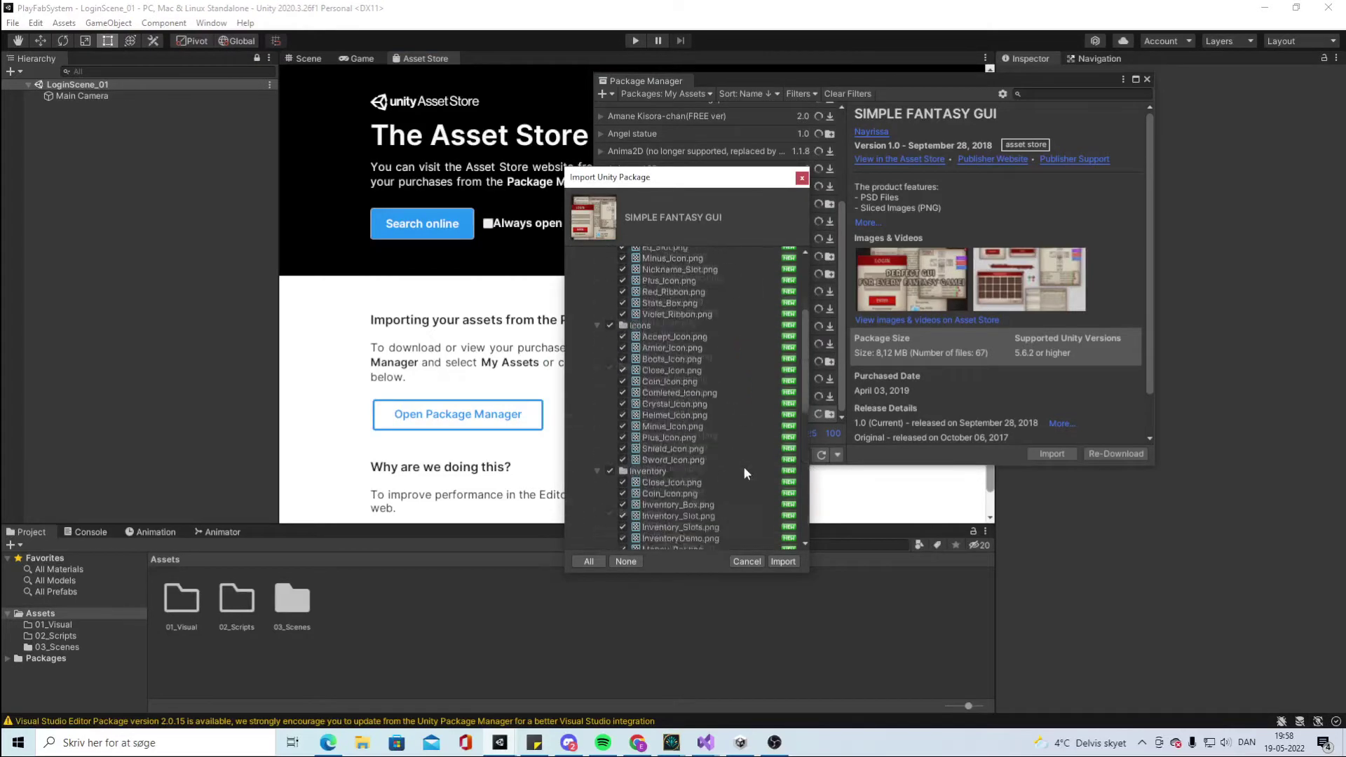
left_click(788, 565)
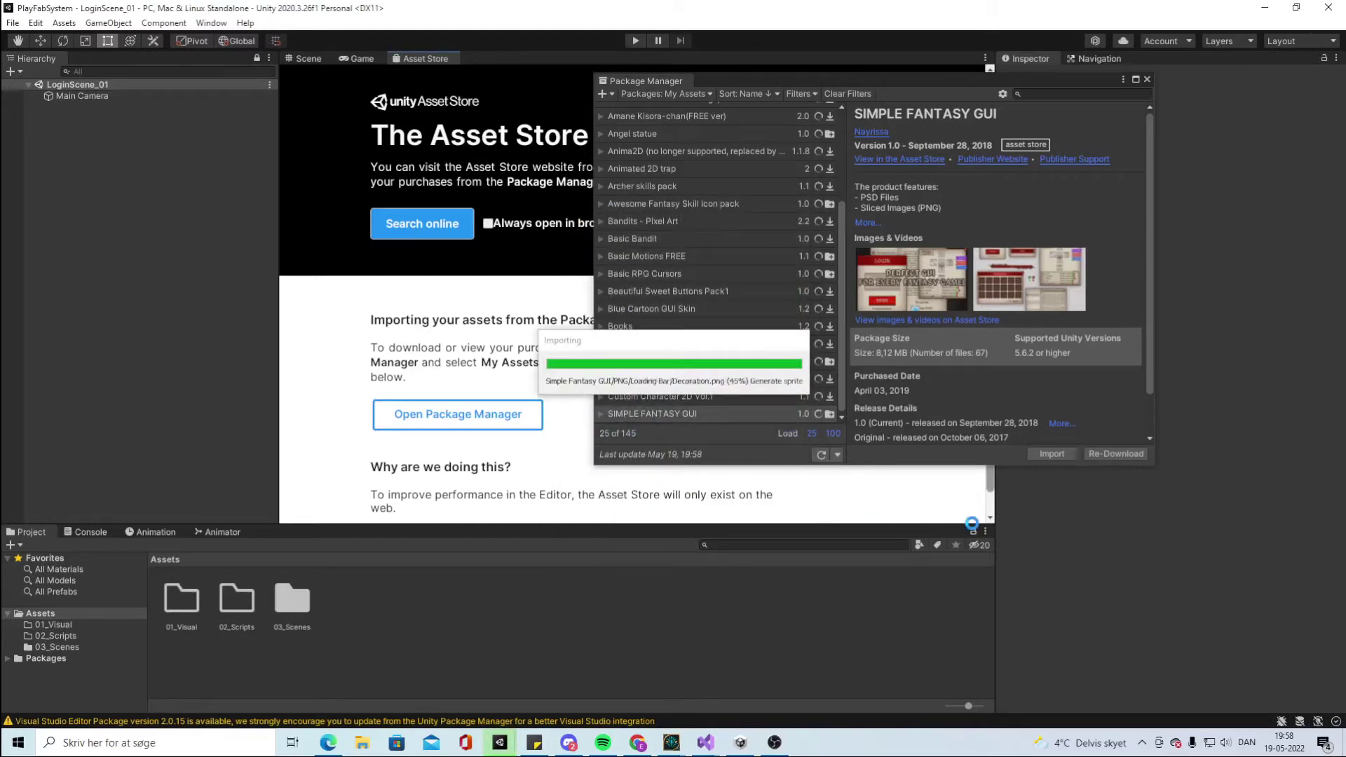
left_click(1147, 79)
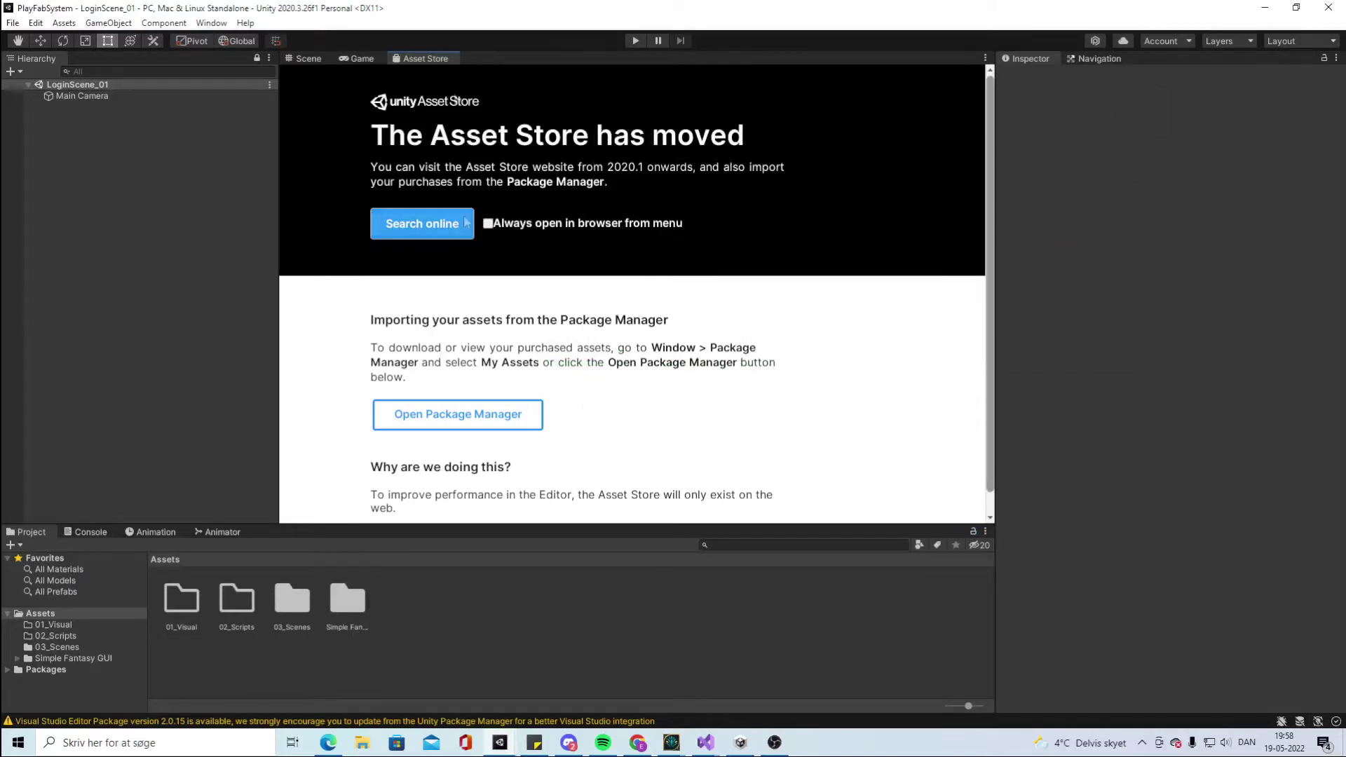
Return to the Scene view and add a UI Canvas to LoginScene_01
left_click(308, 59)
right_click(76, 141)
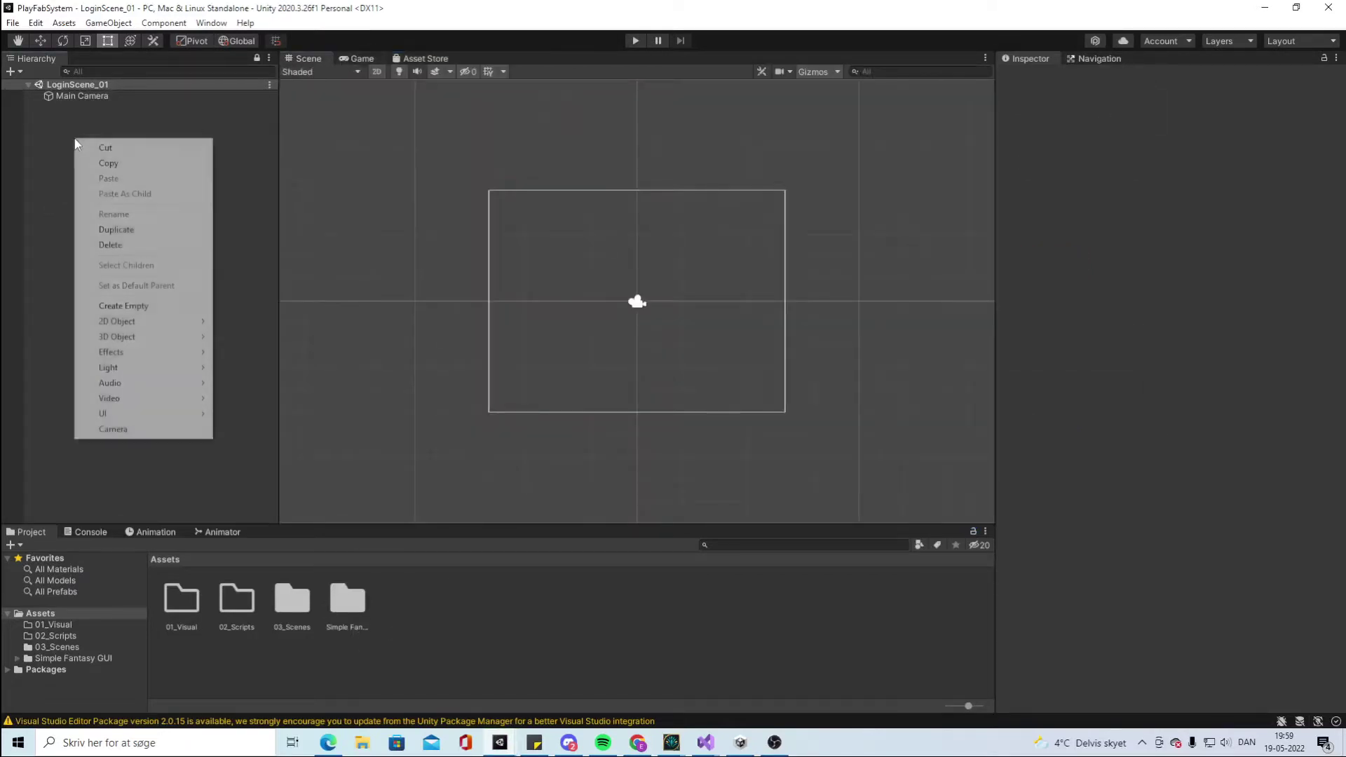
mouse_move(166, 419)
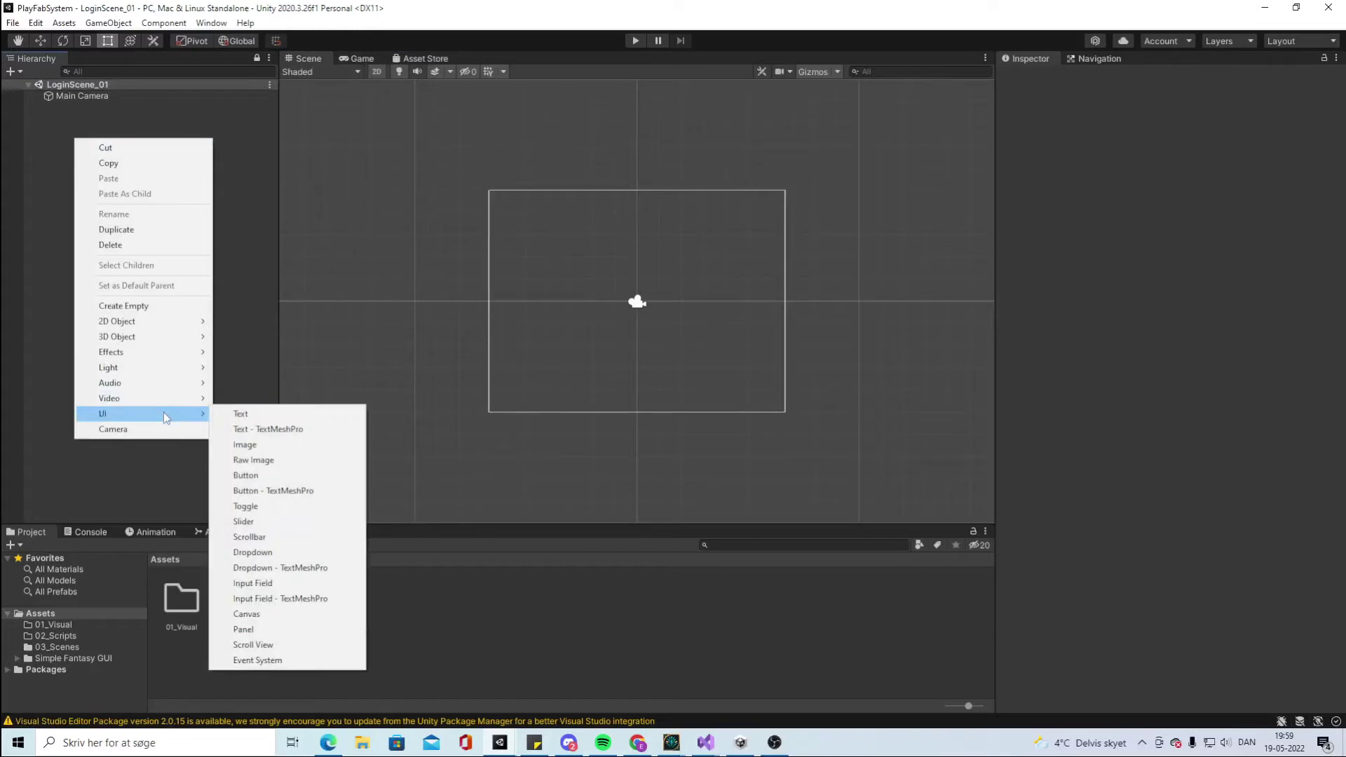
left_click(280, 614)
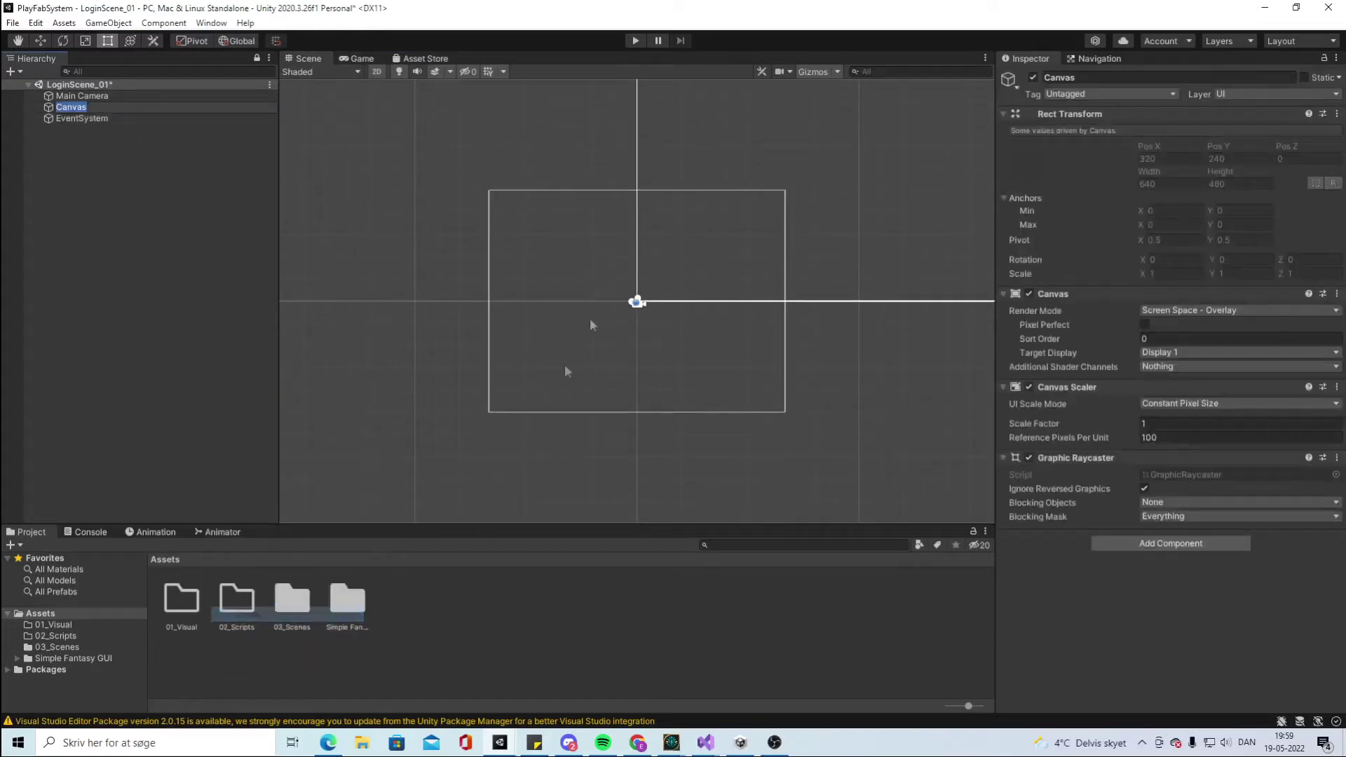
left_click(150, 245)
left_click(110, 107)
left_click(159, 204)
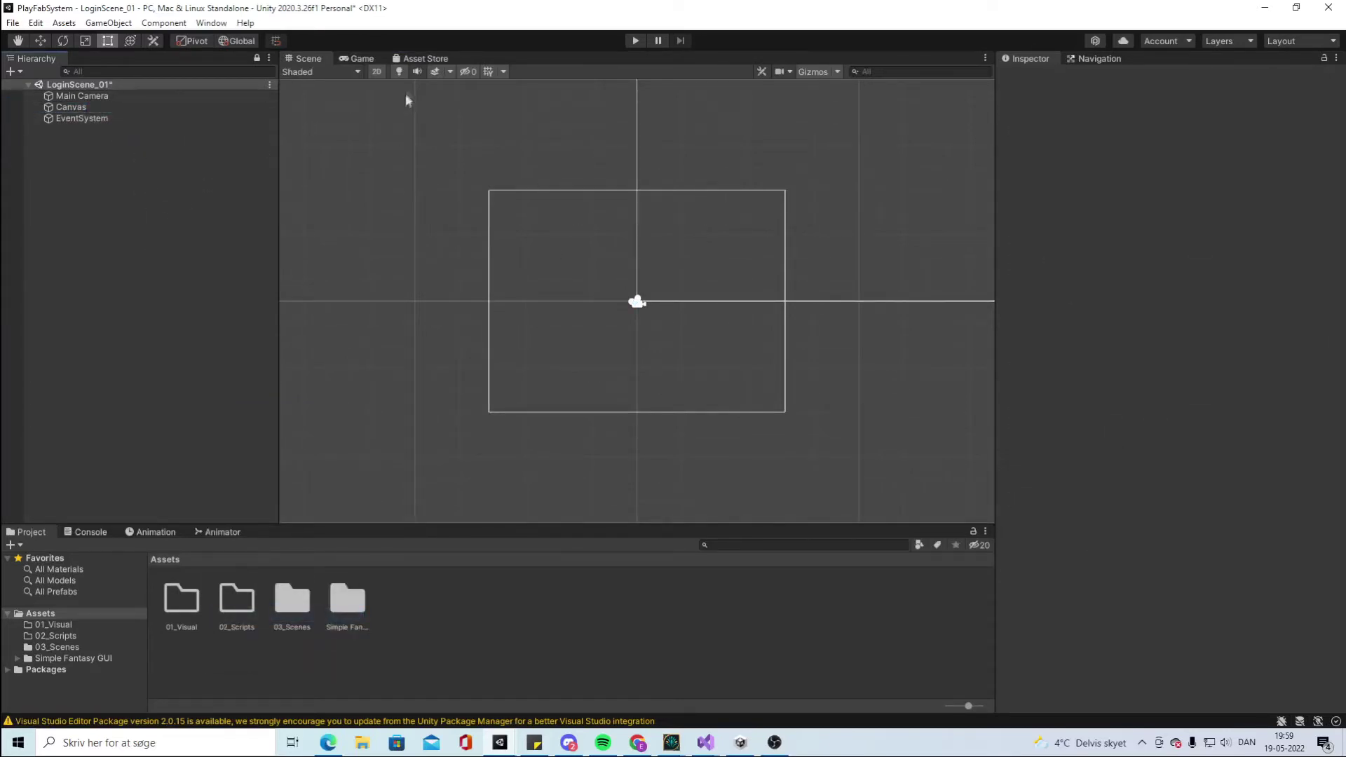
Keep the scene in 2D view and rename the Canvas object to UiCanvas
left_click(377, 71)
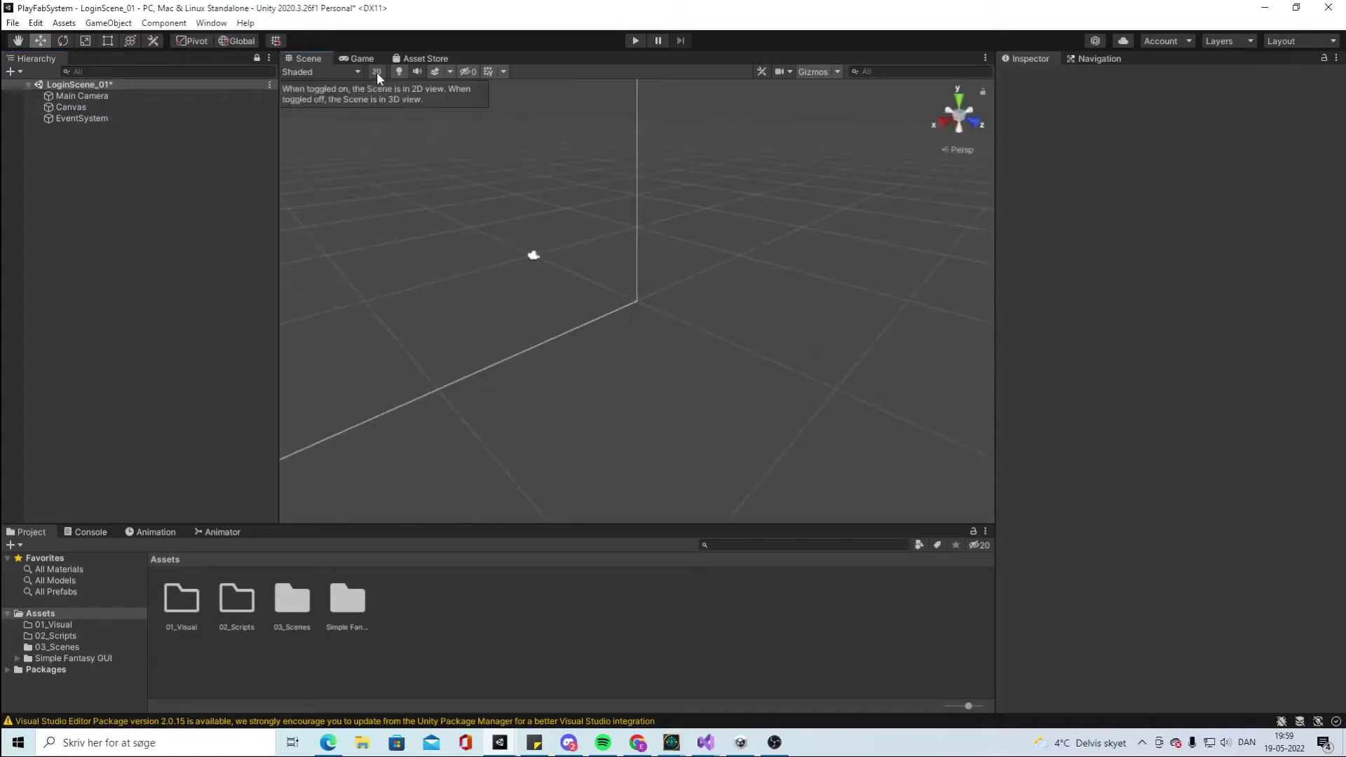
left_click(376, 72)
left_click(114, 107)
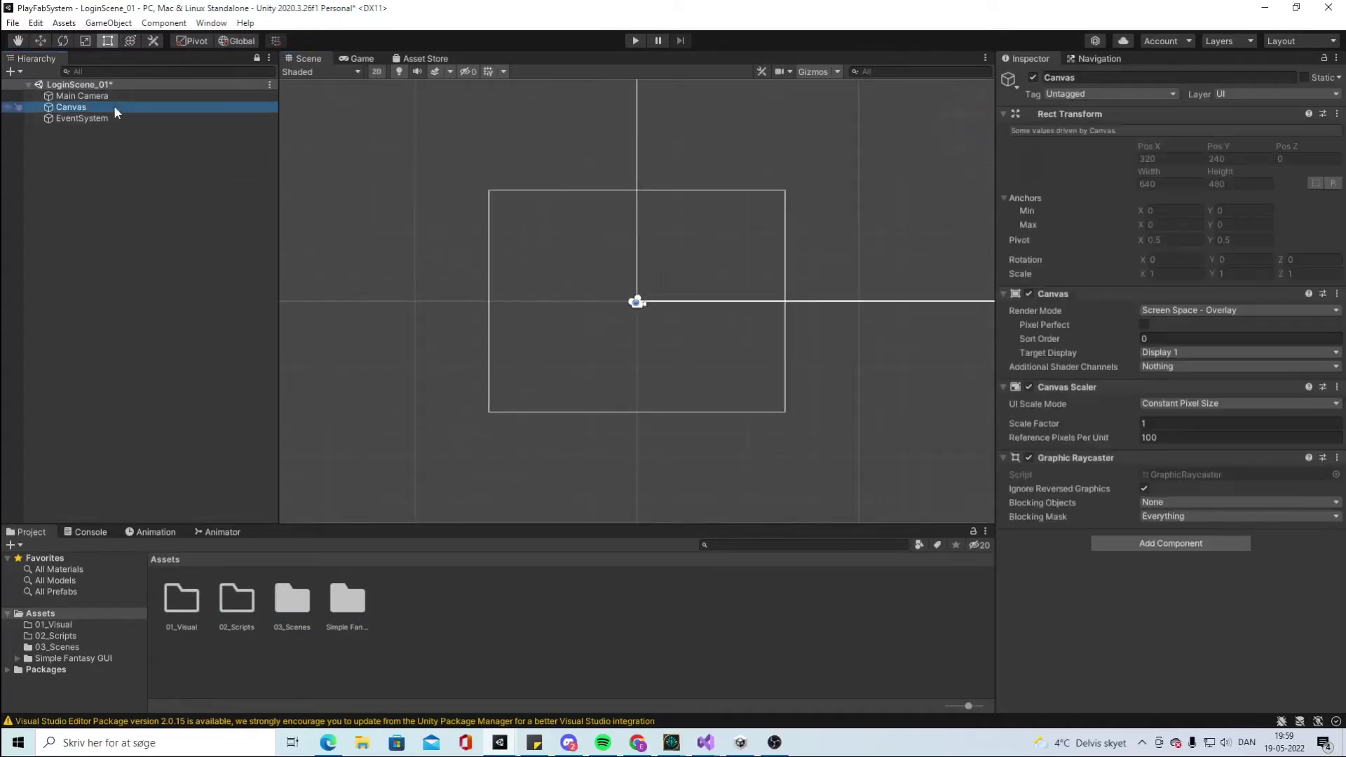
right_click(60, 108)
left_click(136, 182)
type("UICanvas")
key("Return")
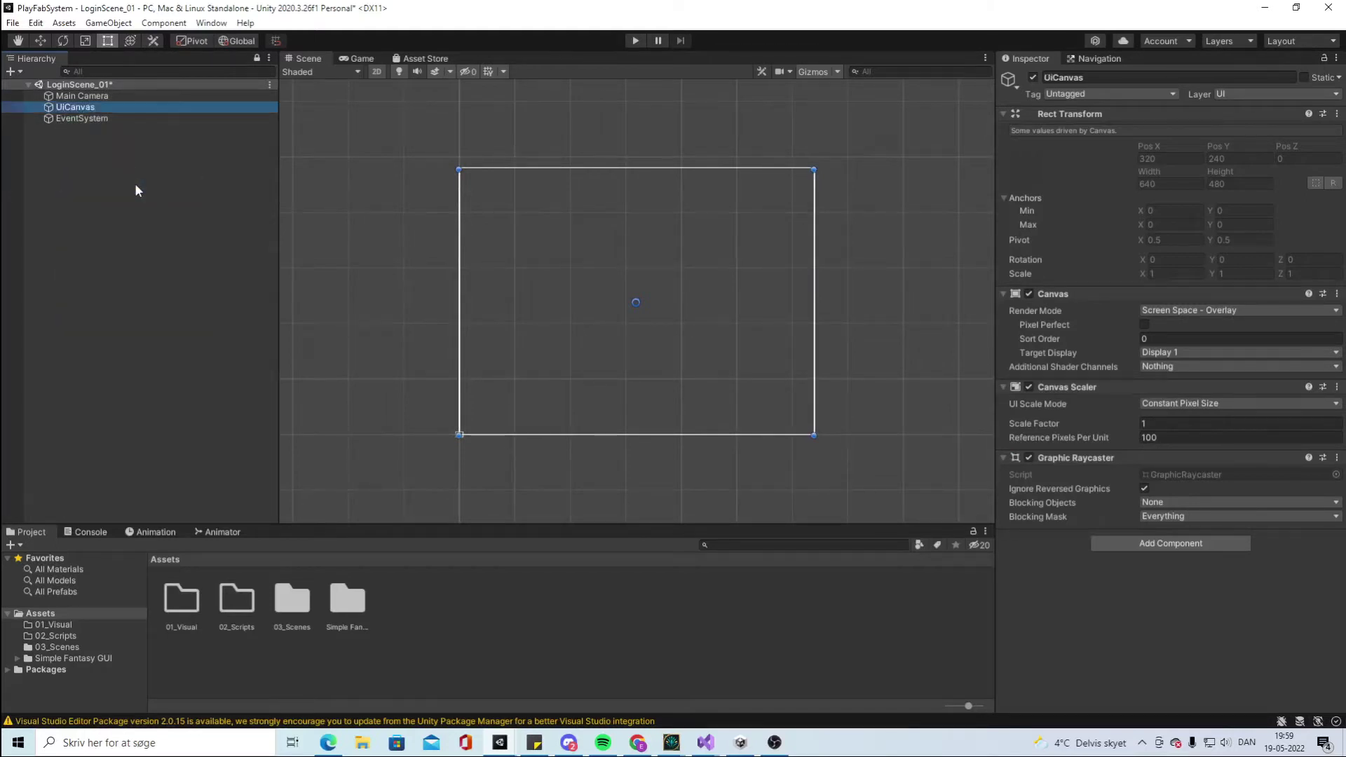
Add a UI Panel inside UiCanvas and name it BG
right_click(148, 108)
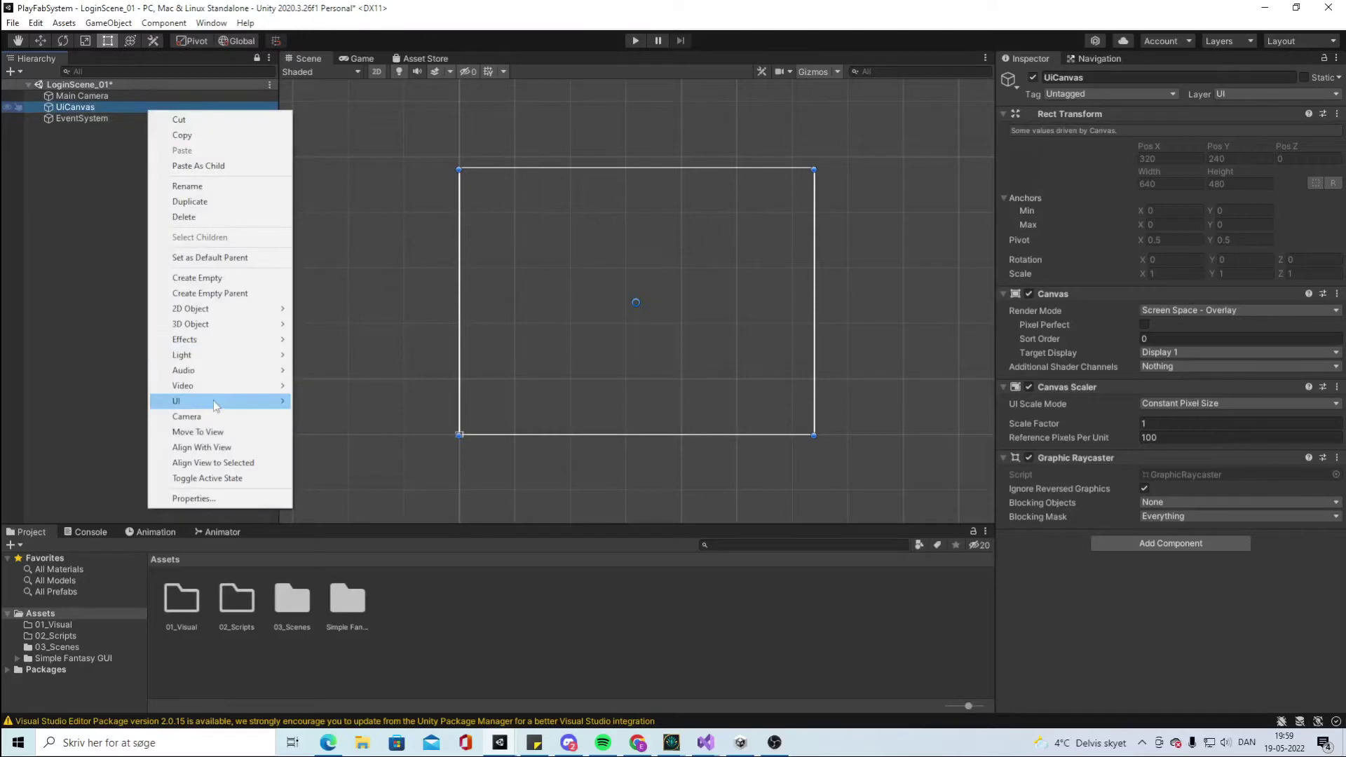
mouse_move(210, 401)
left_click(323, 616)
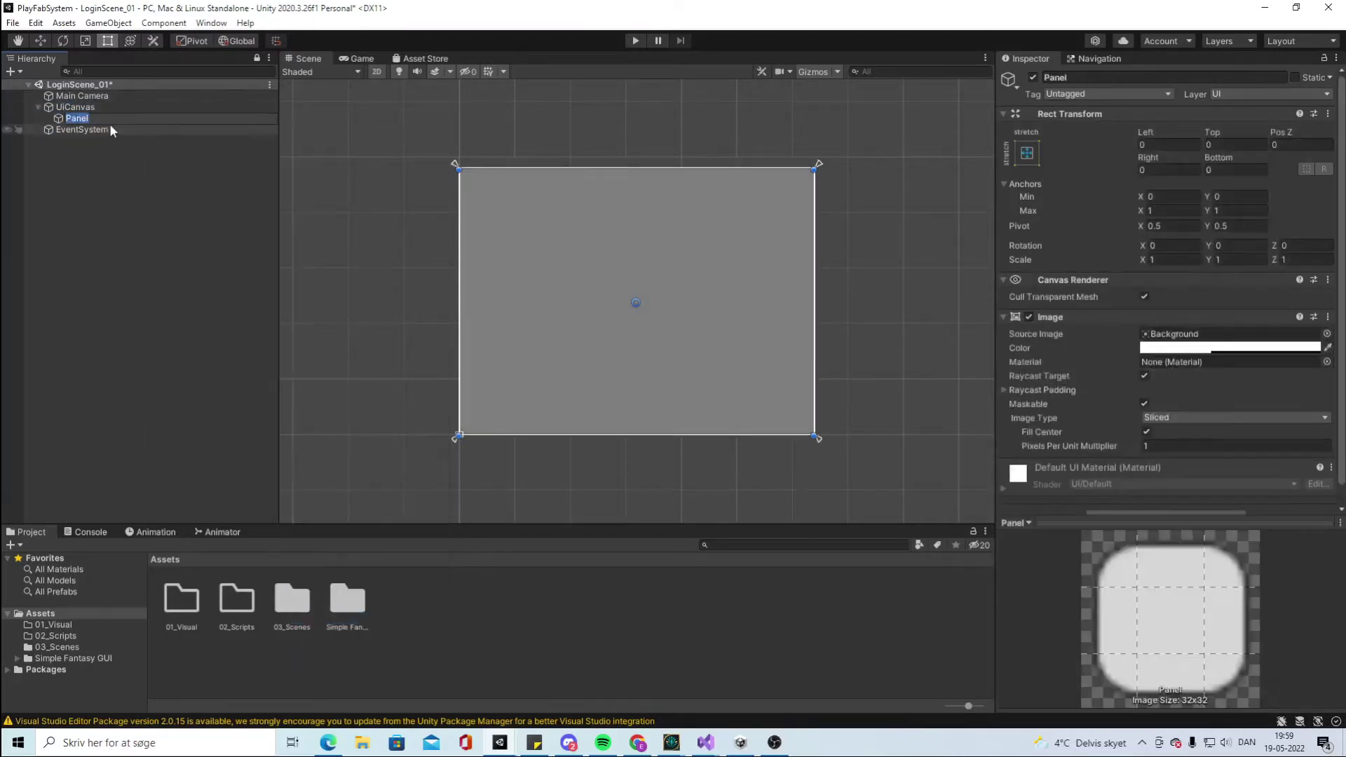
type("BG")
key("Return")
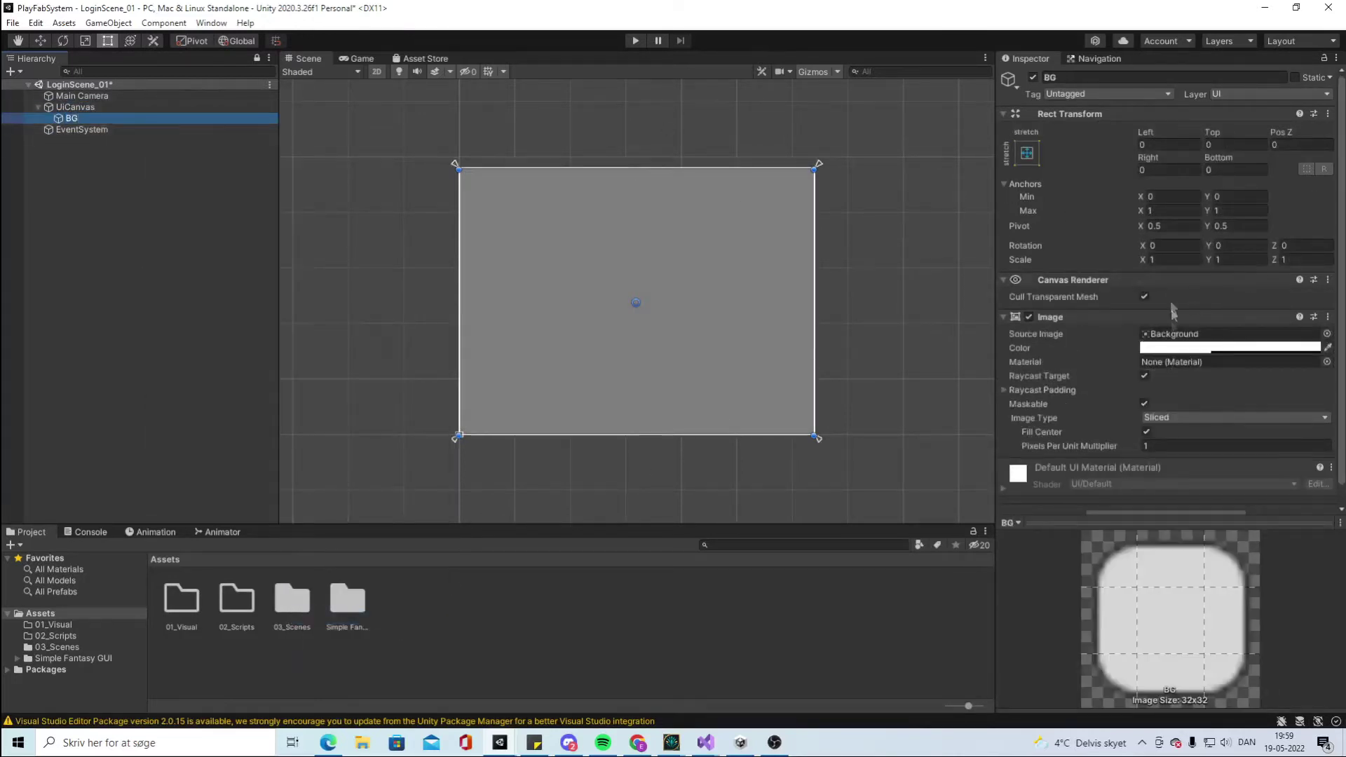
Set the BG panel's image color to black with an alpha of 255
left_click(1184, 348)
left_click_drag(1233, 453, 1204, 532)
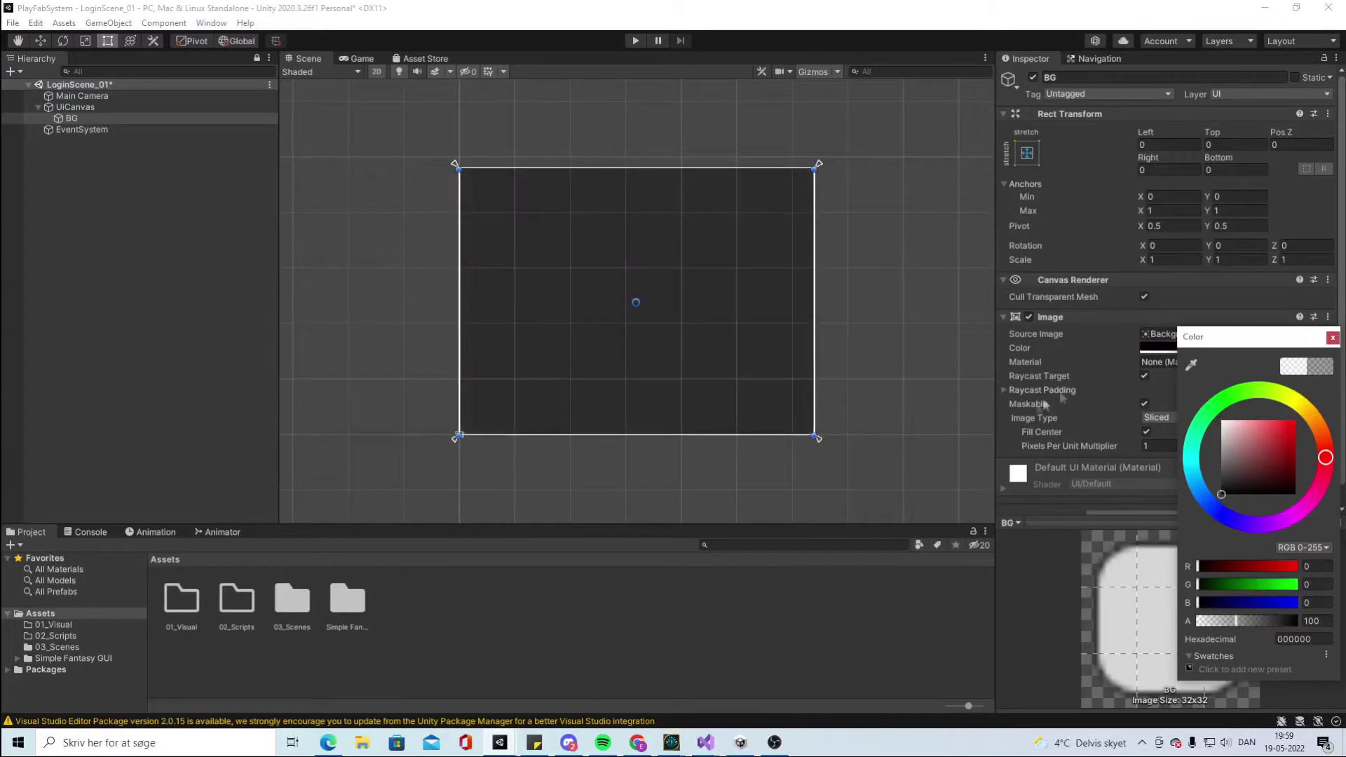
left_click(1321, 623)
type("255")
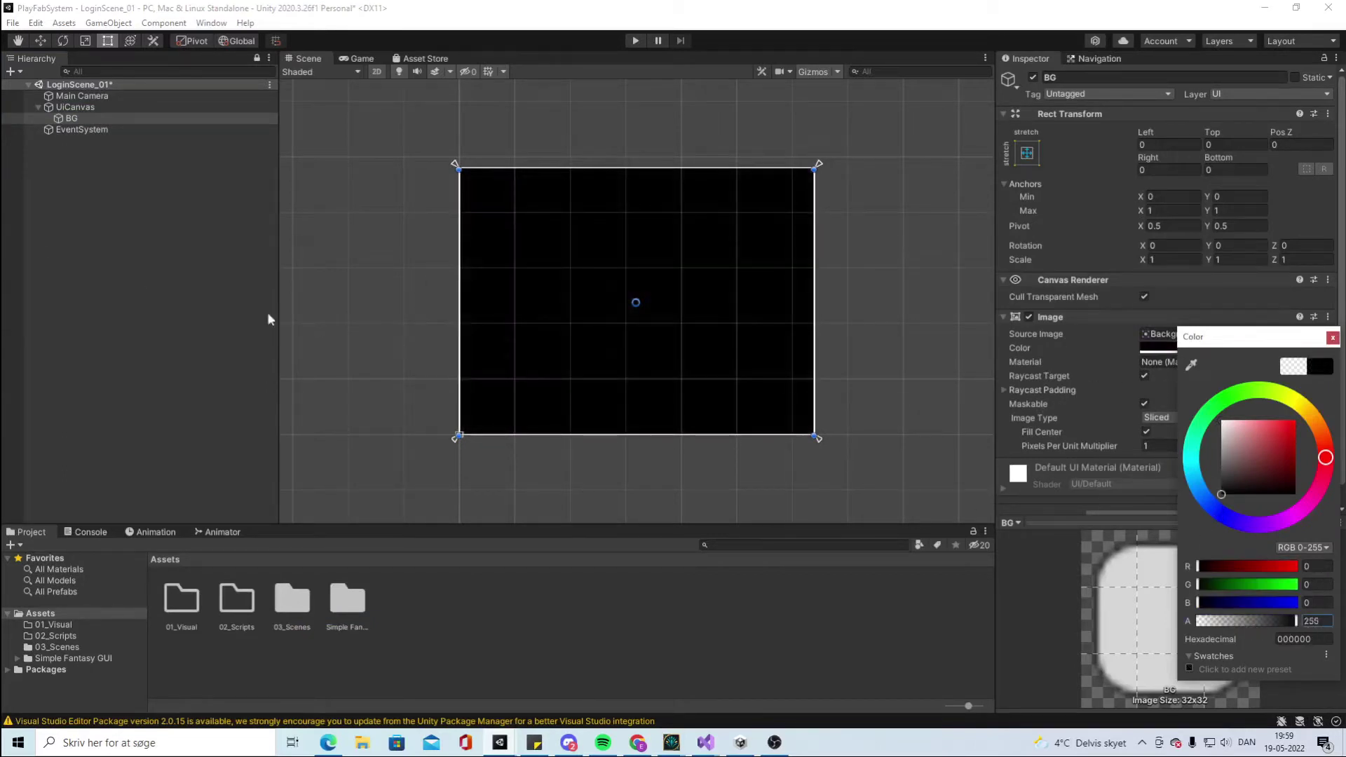
left_click(129, 242)
Add a Panel inside BG and shrink it to about 227 by 288 near the middle of the background
left_click(69, 118)
right_click(69, 119)
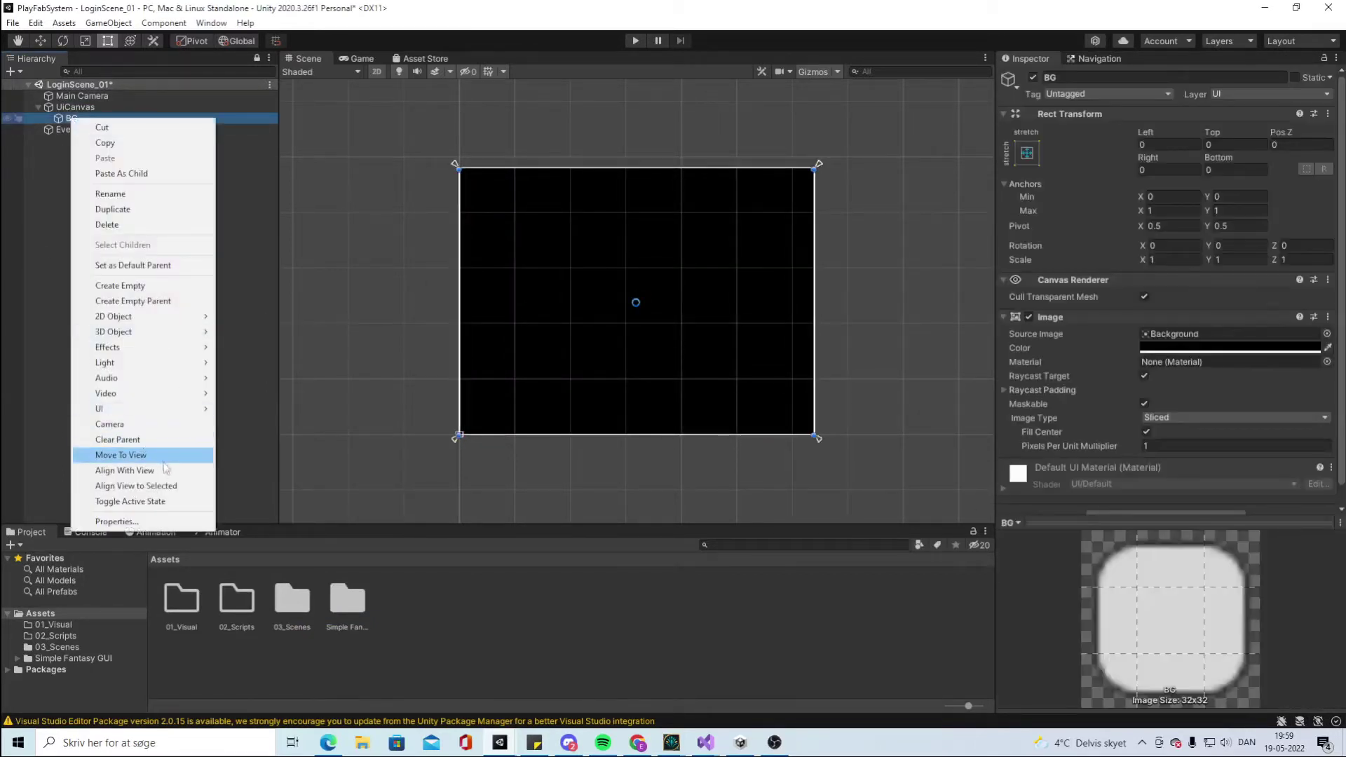
mouse_move(175, 409)
left_click(297, 625)
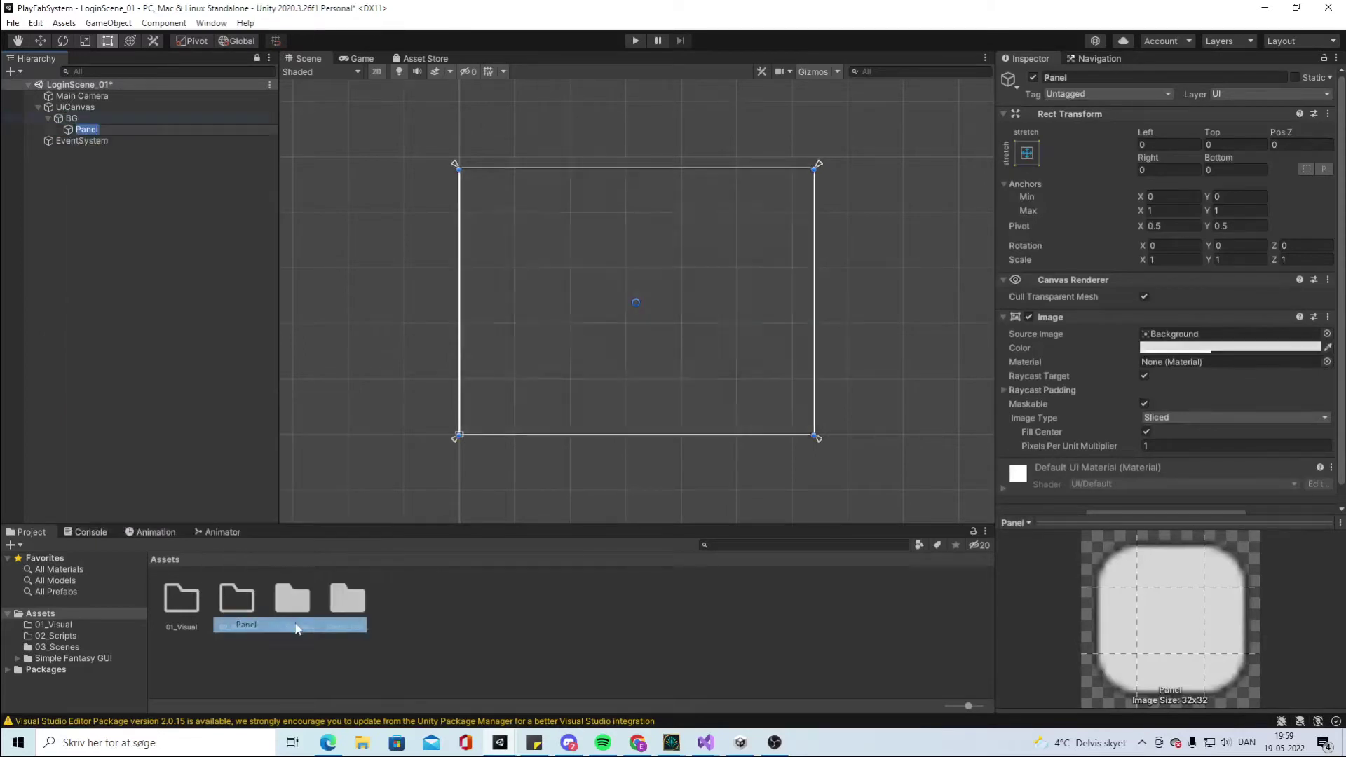
left_click_drag(463, 171, 543, 223)
left_click_drag(817, 438, 690, 382)
left_click_drag(544, 322, 565, 319)
left_click(1161, 170)
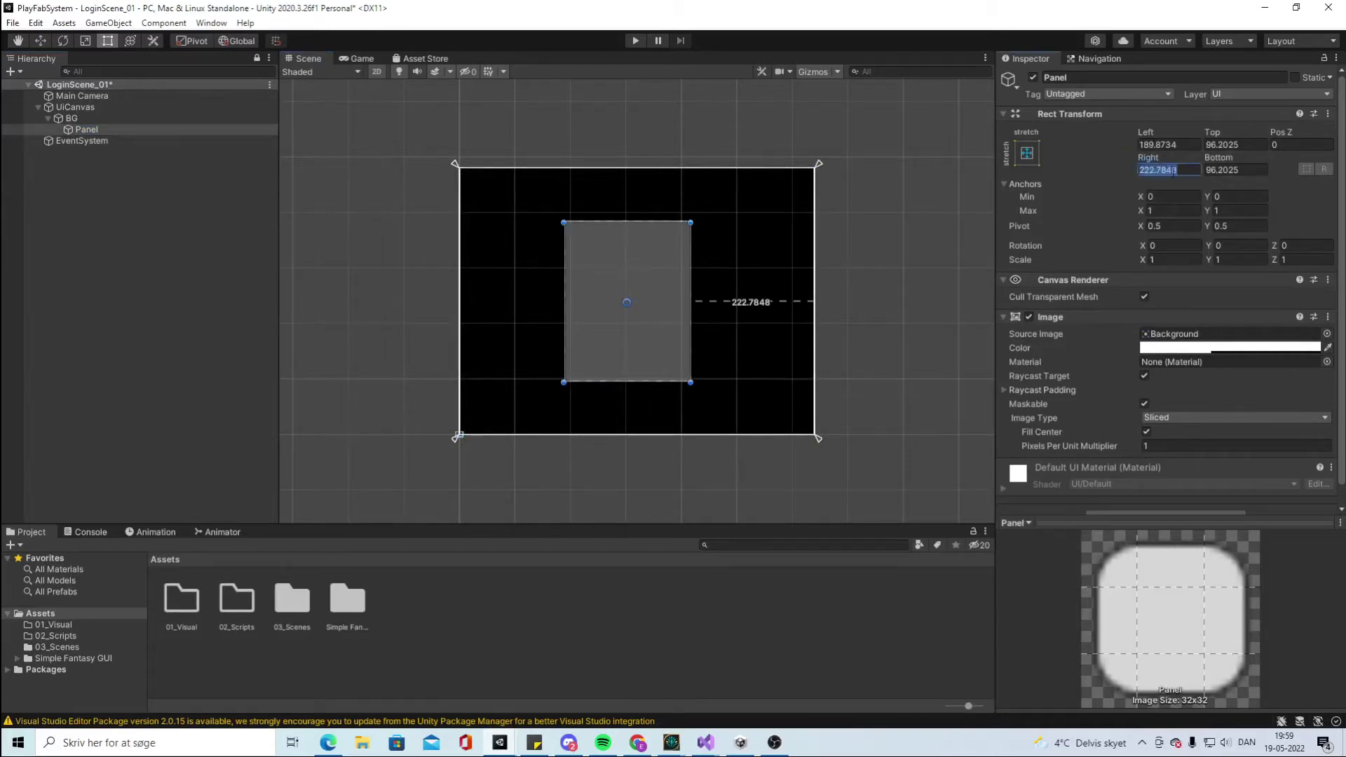
left_click(134, 129)
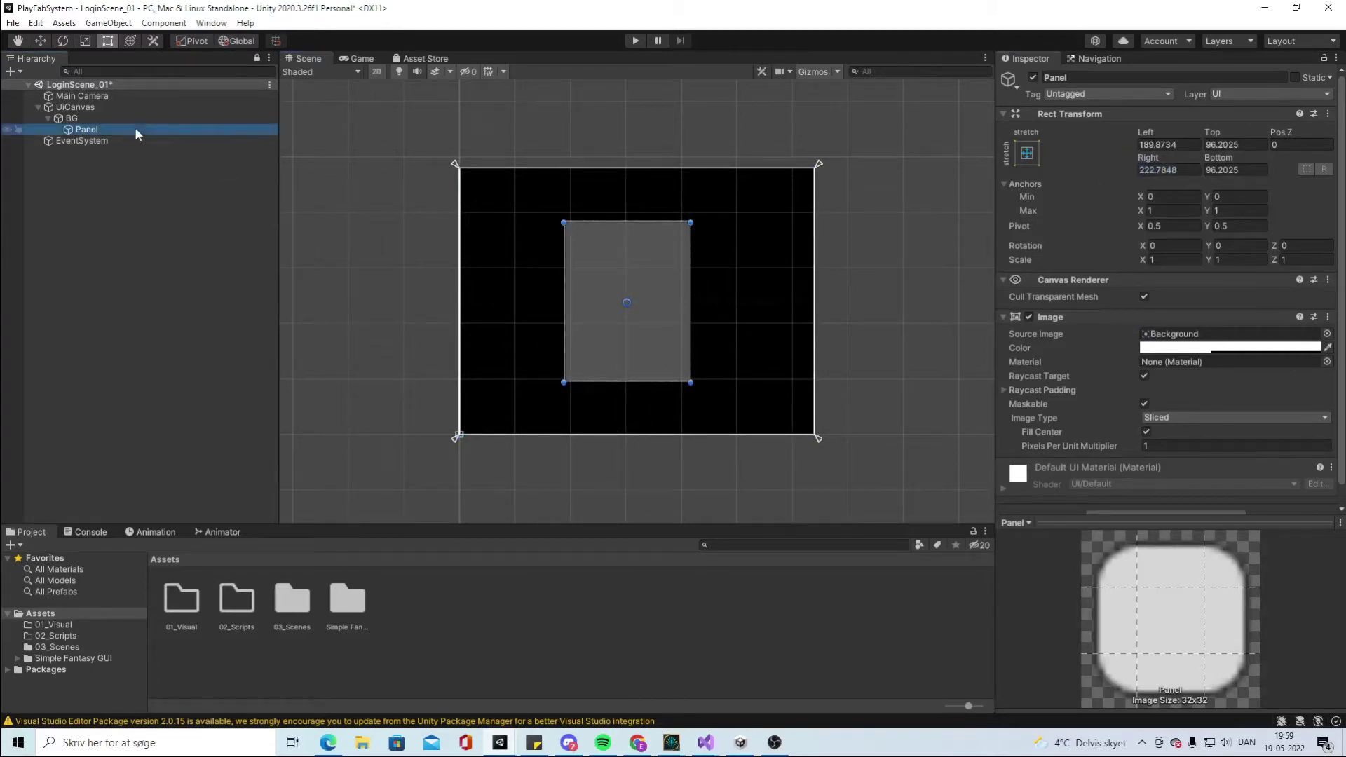
Anchor the inner panel to the middle center and set its width to 225 and height to 350
left_click(1027, 152)
left_click(1106, 293)
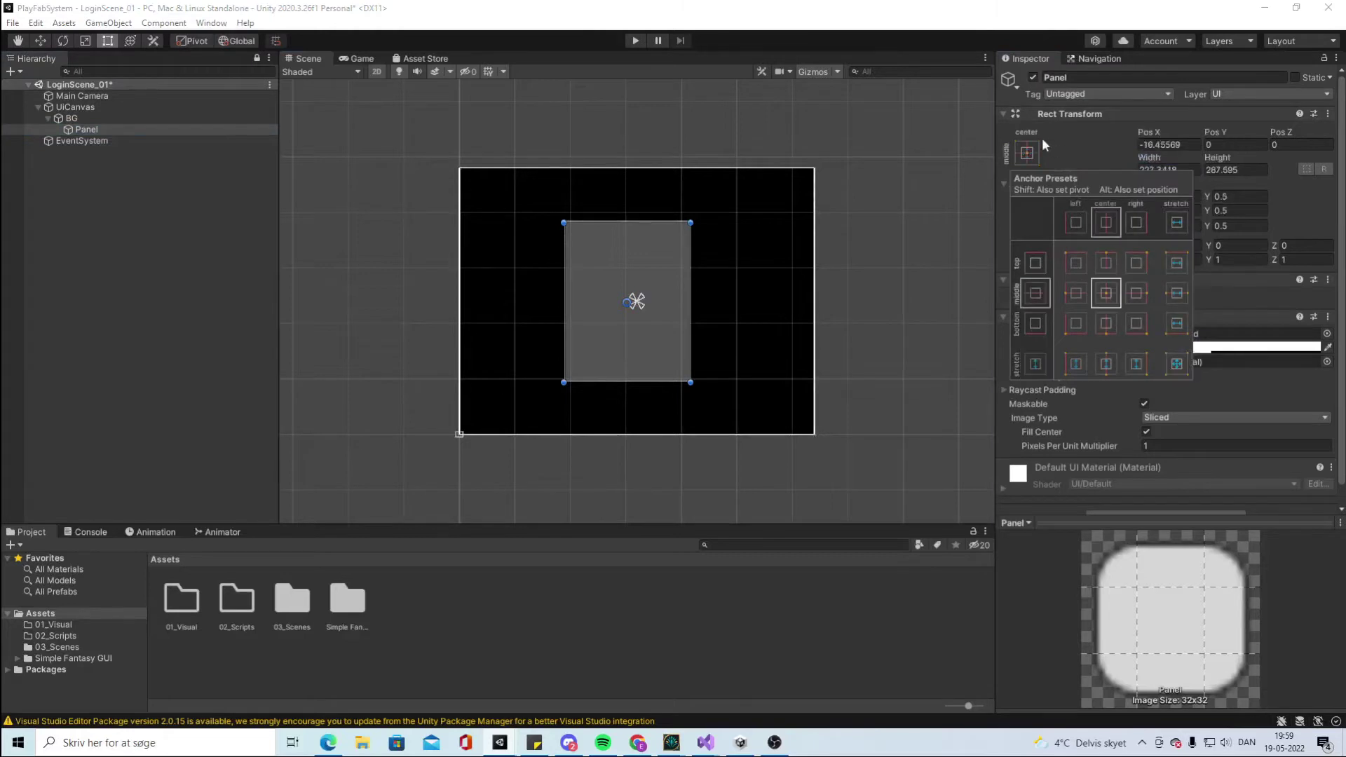
left_click(1160, 169)
type("225")
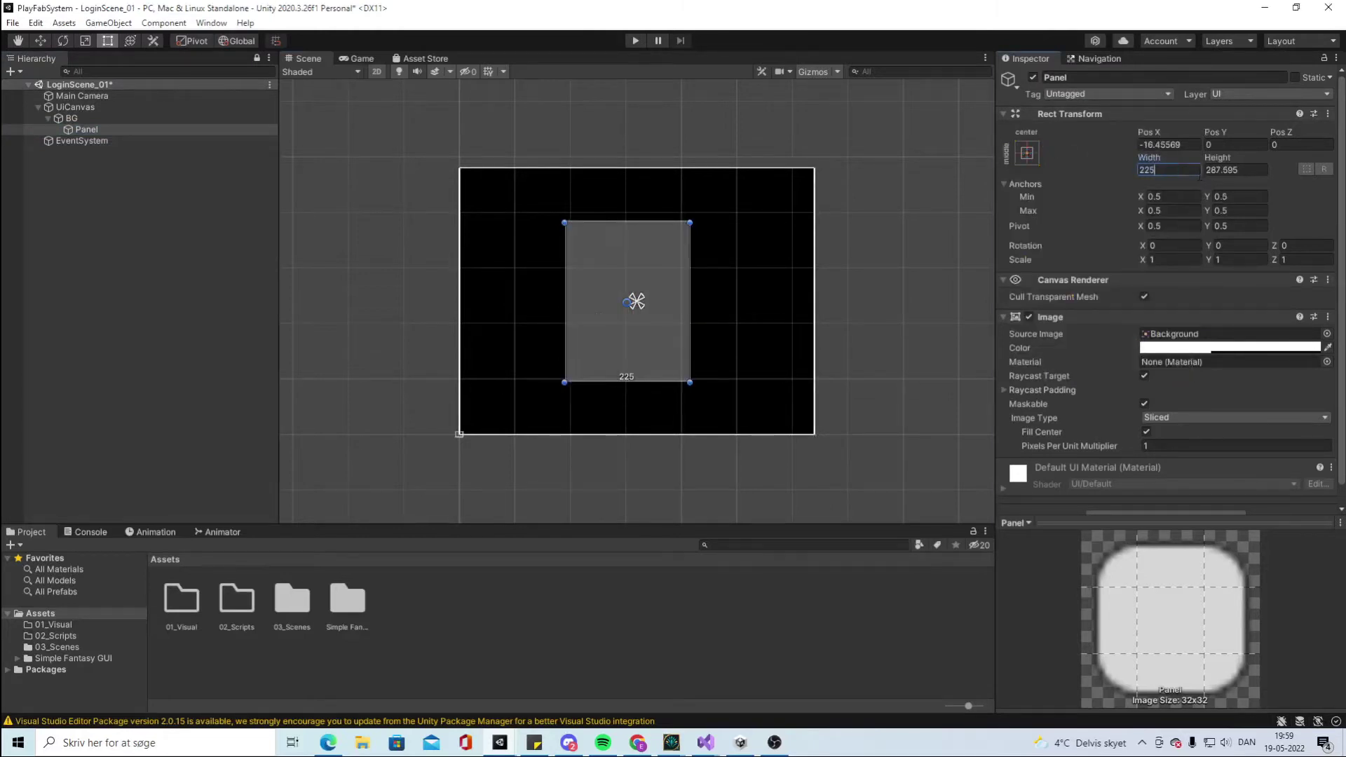
key("Tab")
type("300")
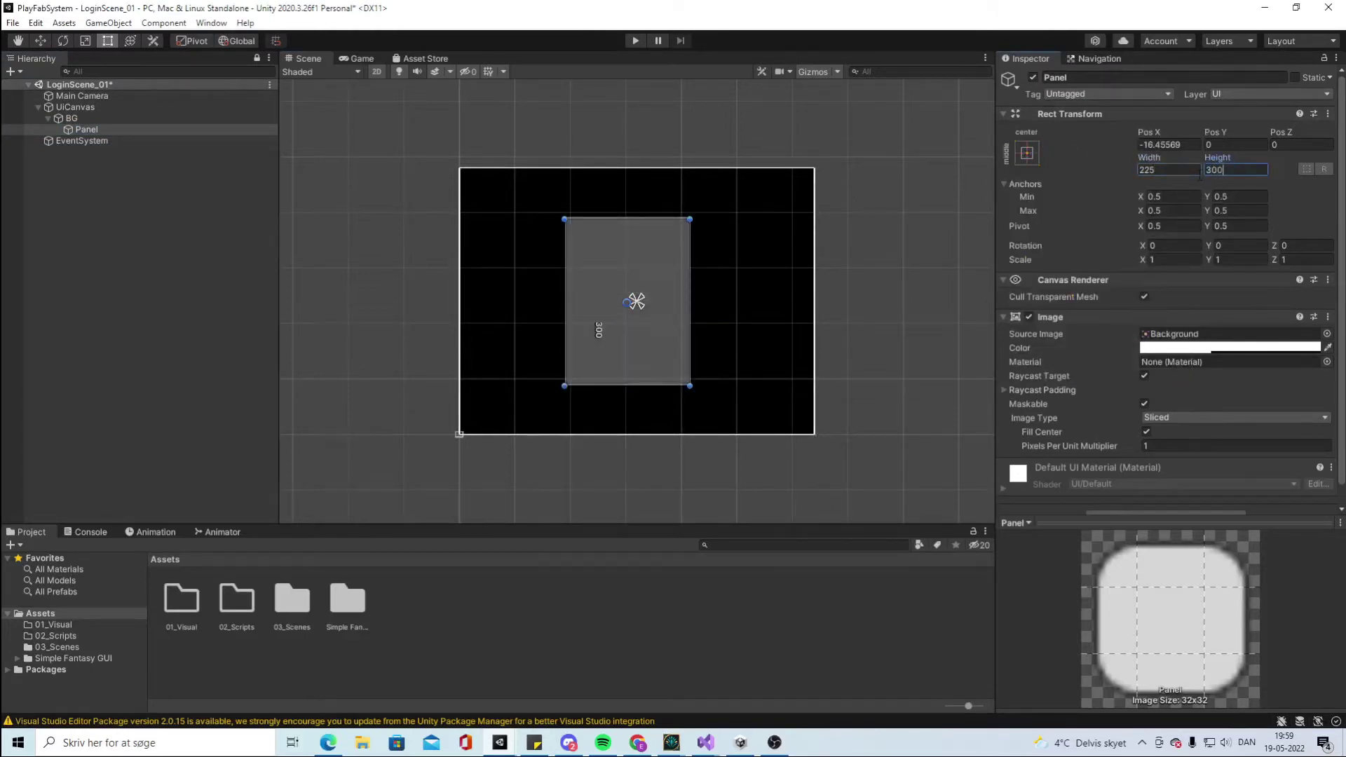
left_click_drag(1249, 172, 1205, 174)
type("350")
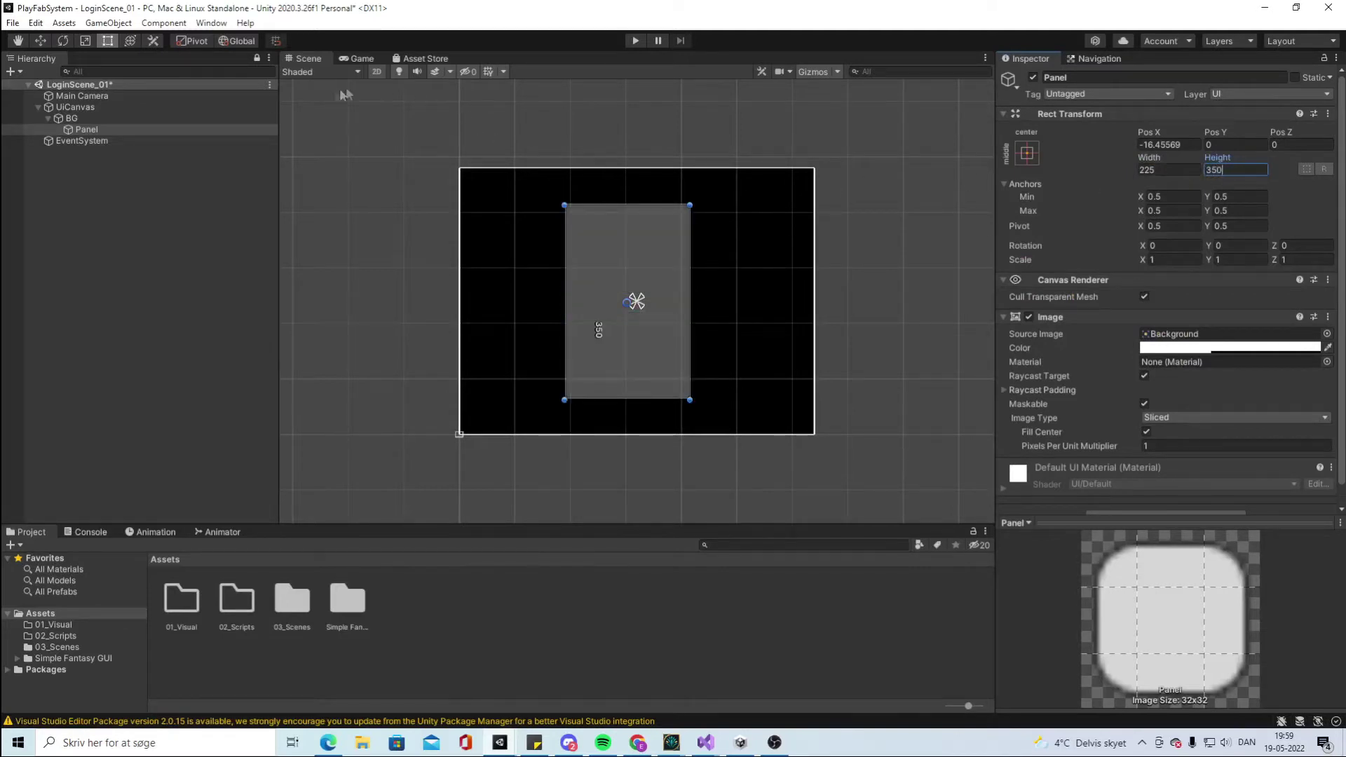
Center the inner panel's position within BG using the middle-center anchor preset
left_click(1027, 153)
left_click(1106, 292, "alt")
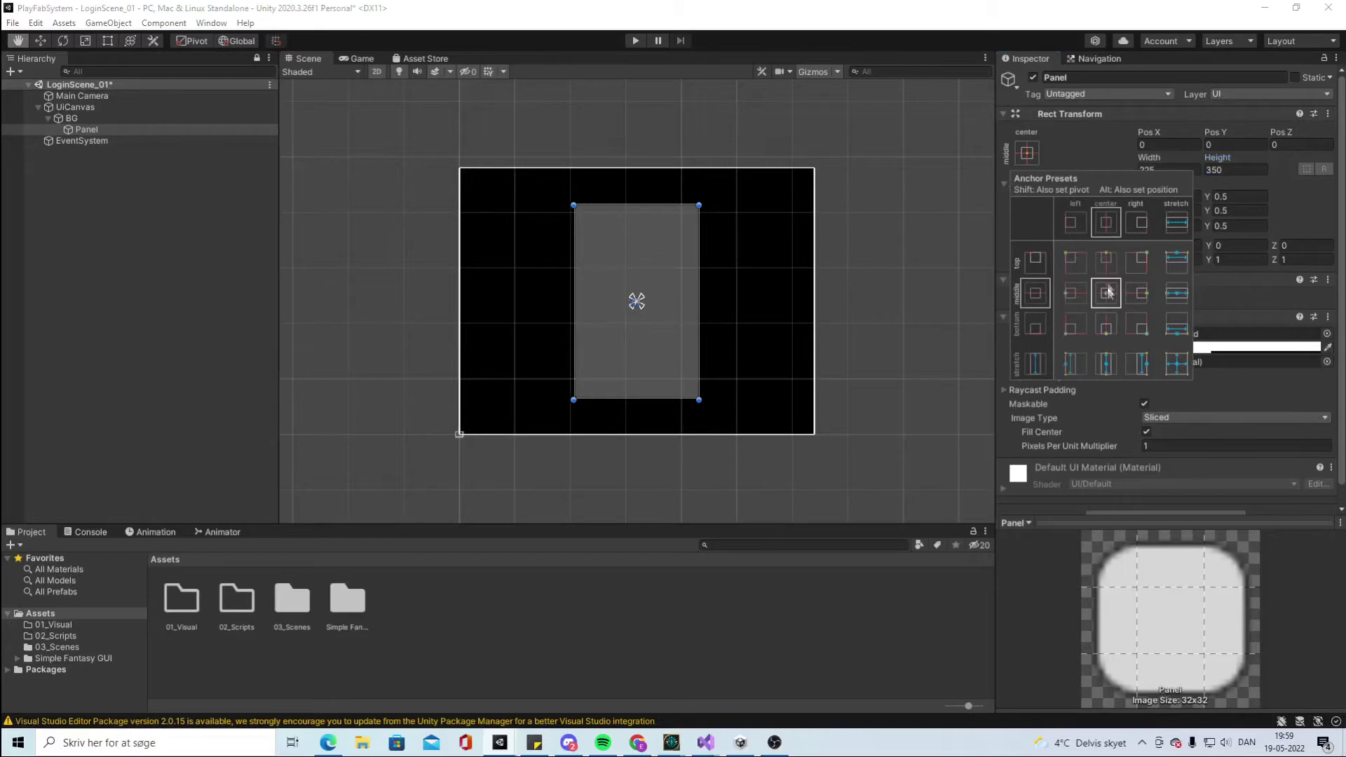
left_click(1027, 153)
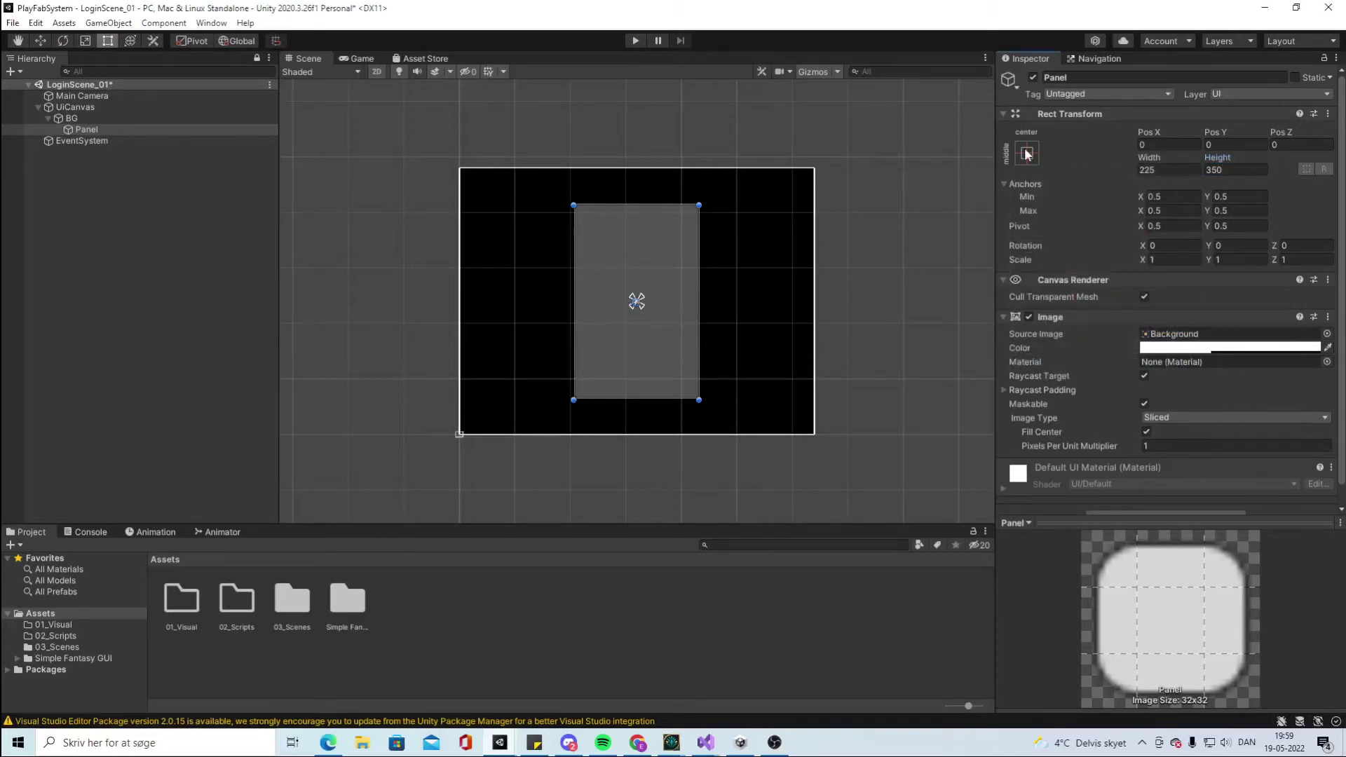
left_click(1027, 153)
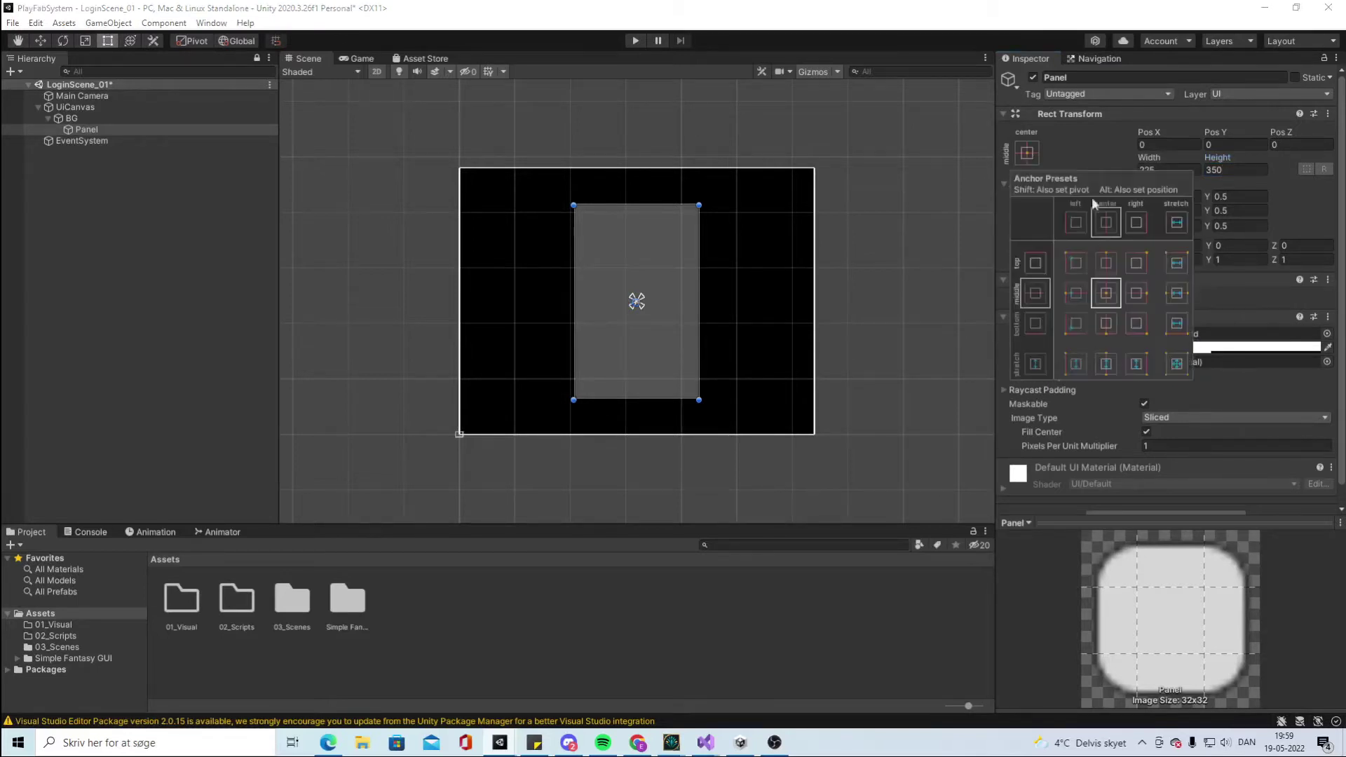
left_click(1112, 302)
scroll(747, 267, "up", 3)
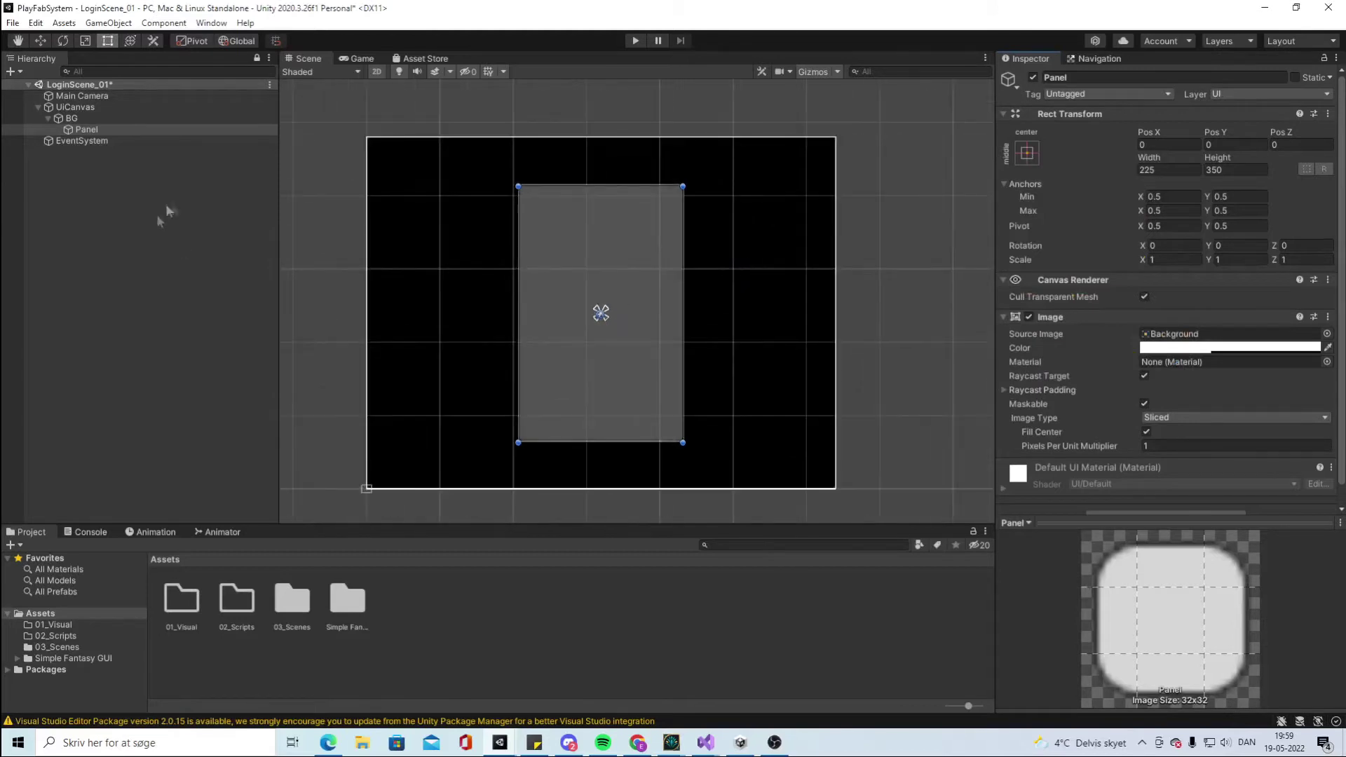
Open the Login Panel folder within the PNG assets of Simple Fantasy GUI
double_click(345, 600)
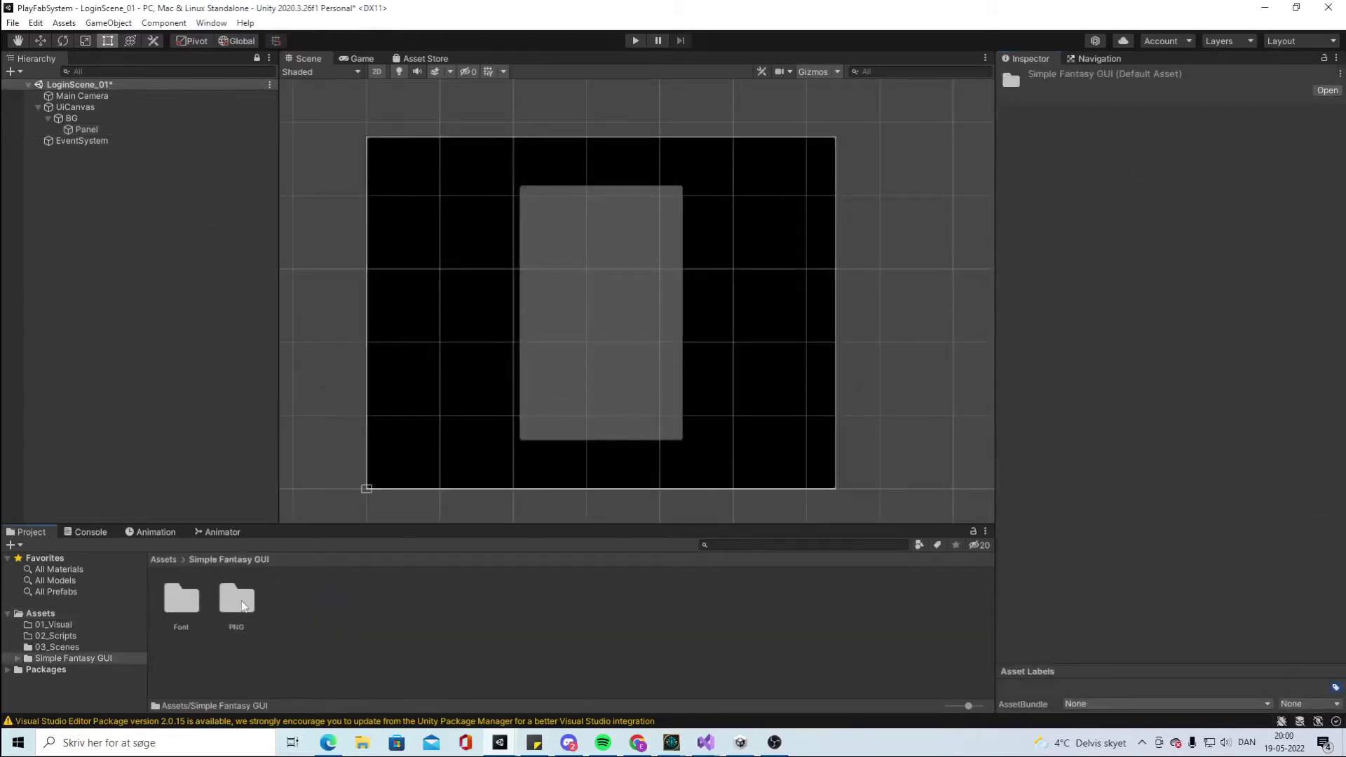
double_click(238, 600)
left_click_drag(409, 607, 307, 570)
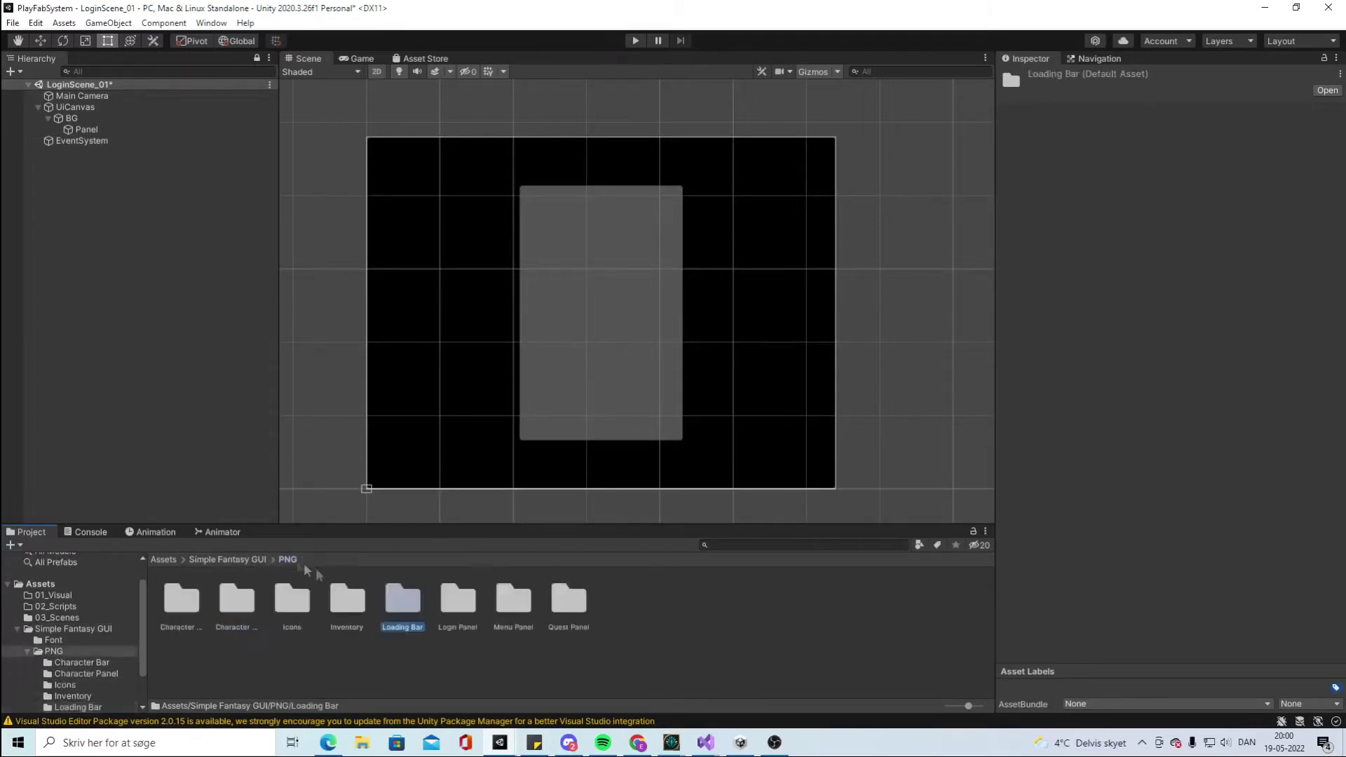
double_click(468, 608)
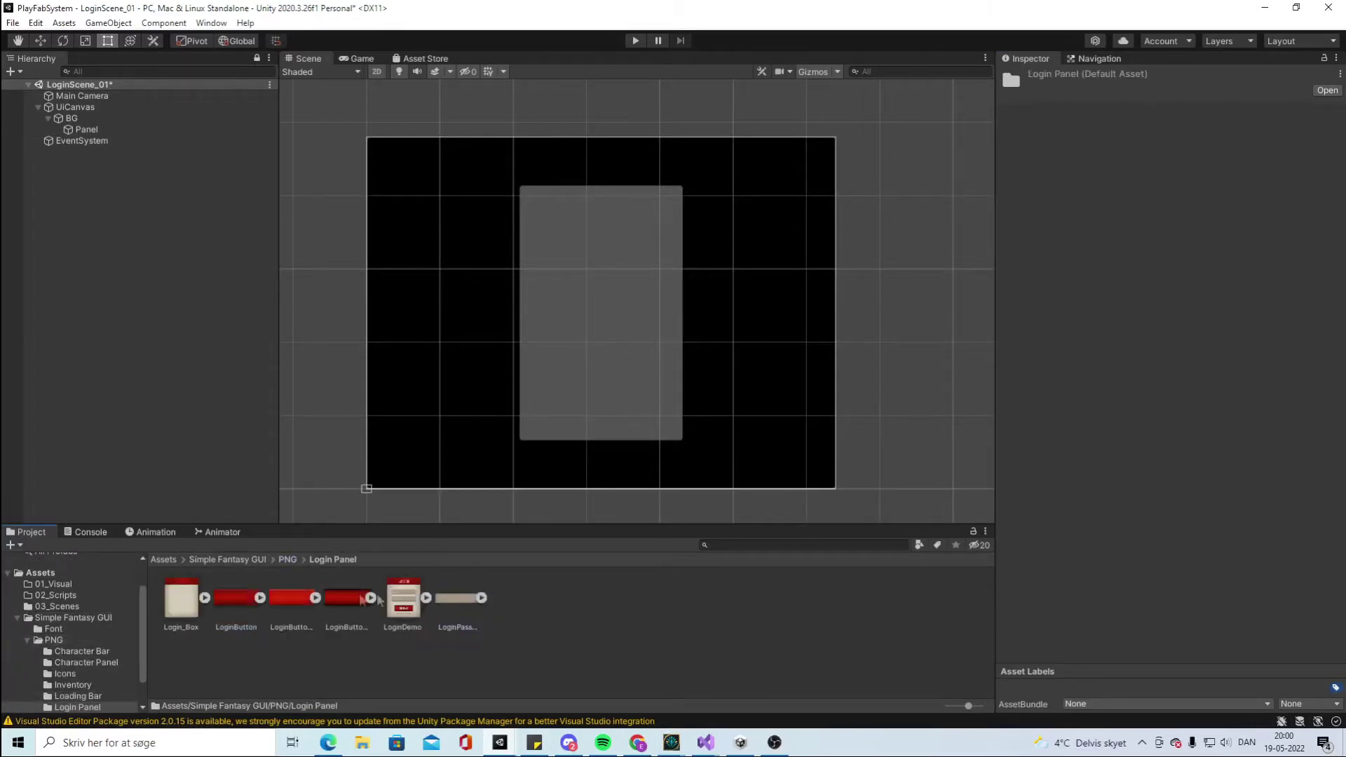
Assign Login_Box as the inner panel's source image at full opacity and widen the panel to about 271
left_click(107, 131)
left_click_drag(196, 587, 1195, 335)
left_click(1199, 347)
mouse_move(1273, 624)
left_mouse_down()
mouse_move(1261, 624)
mouse_move(1296, 623)
left_mouse_up()
left_click_drag(680, 322, 707, 322)
left_click_drag(515, 326, 505, 326)
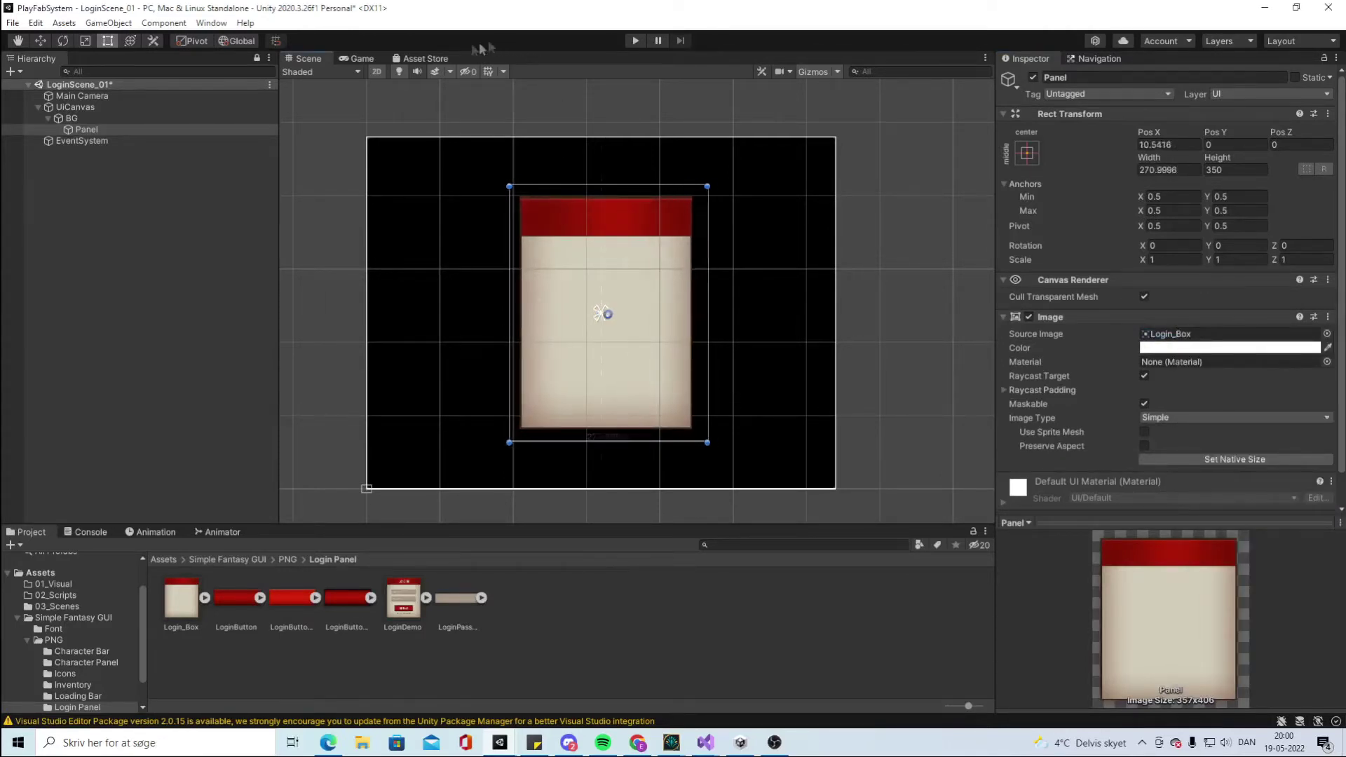
Preview the login panel in the Game view with the resolution set to Full HD (1920x1080)
left_click(362, 58)
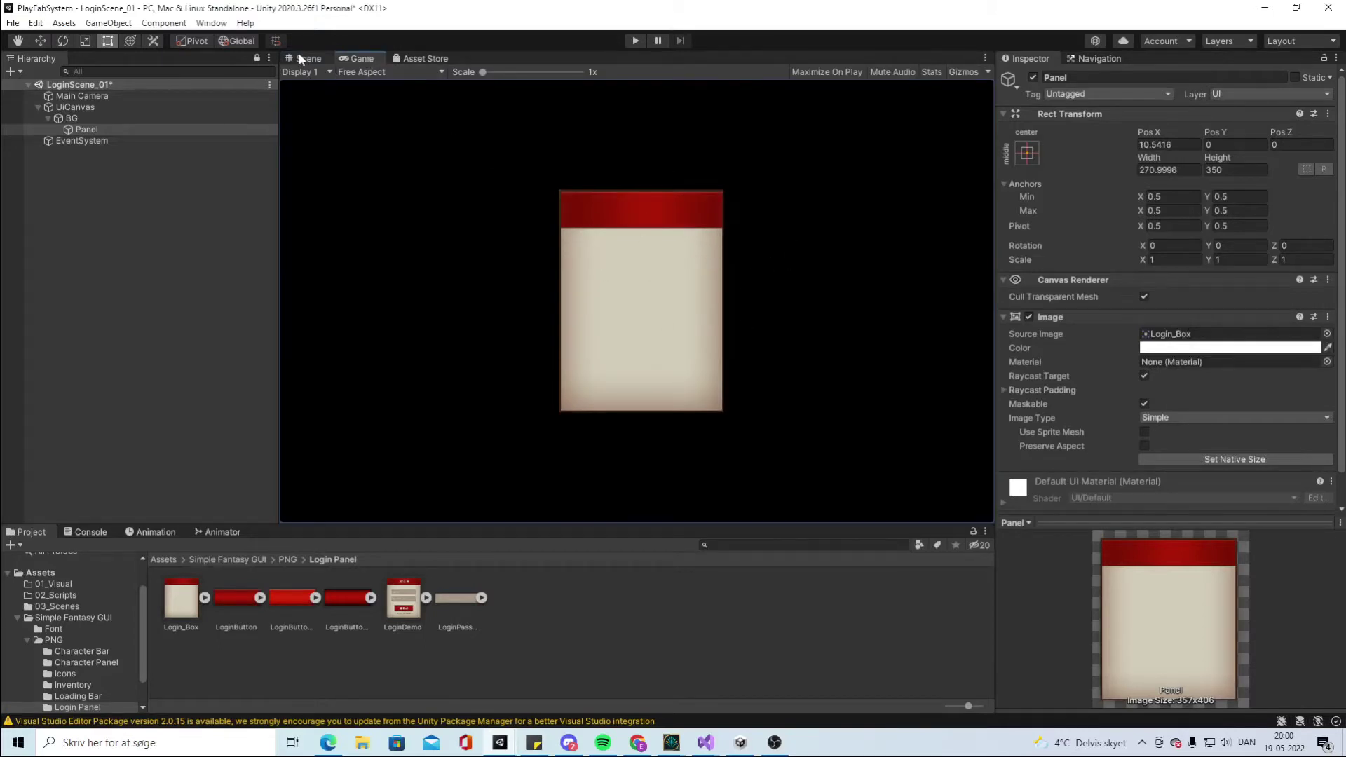
left_click(375, 72)
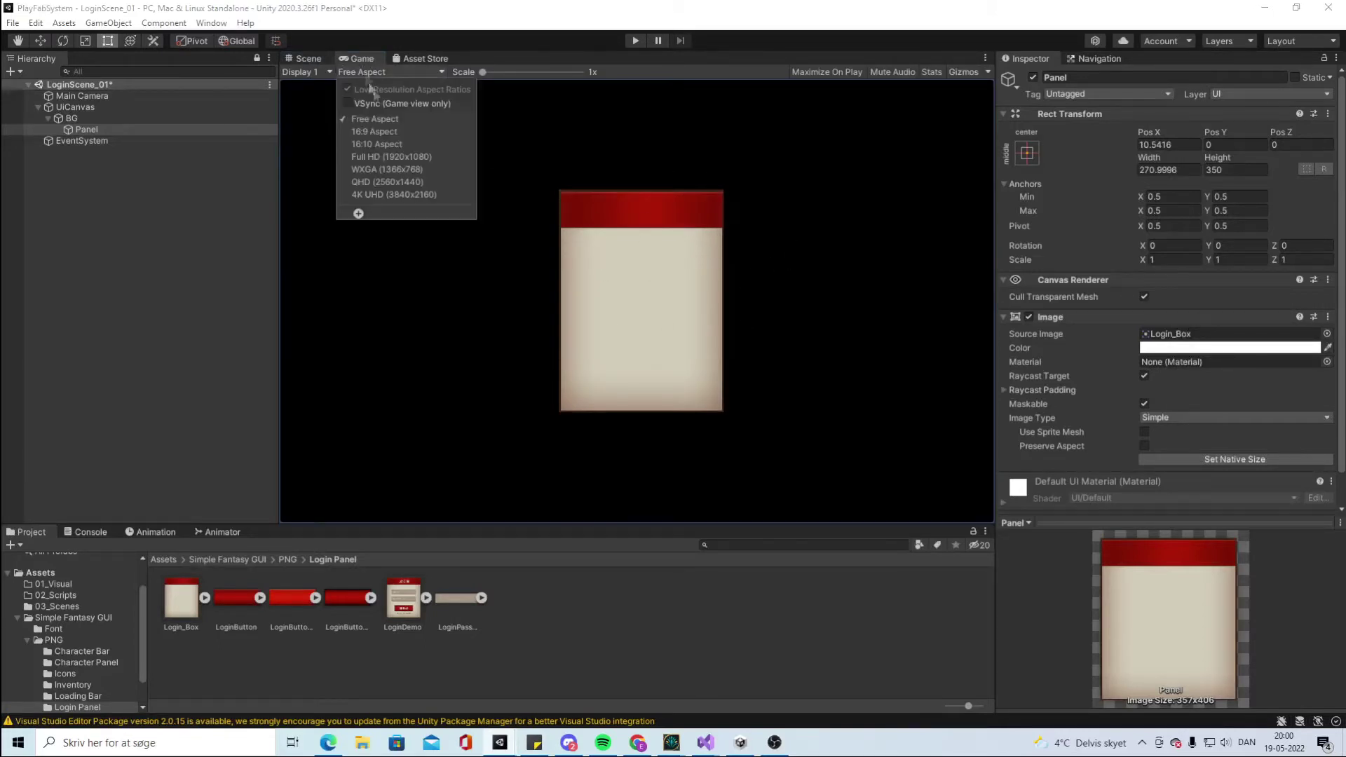
left_click(408, 157)
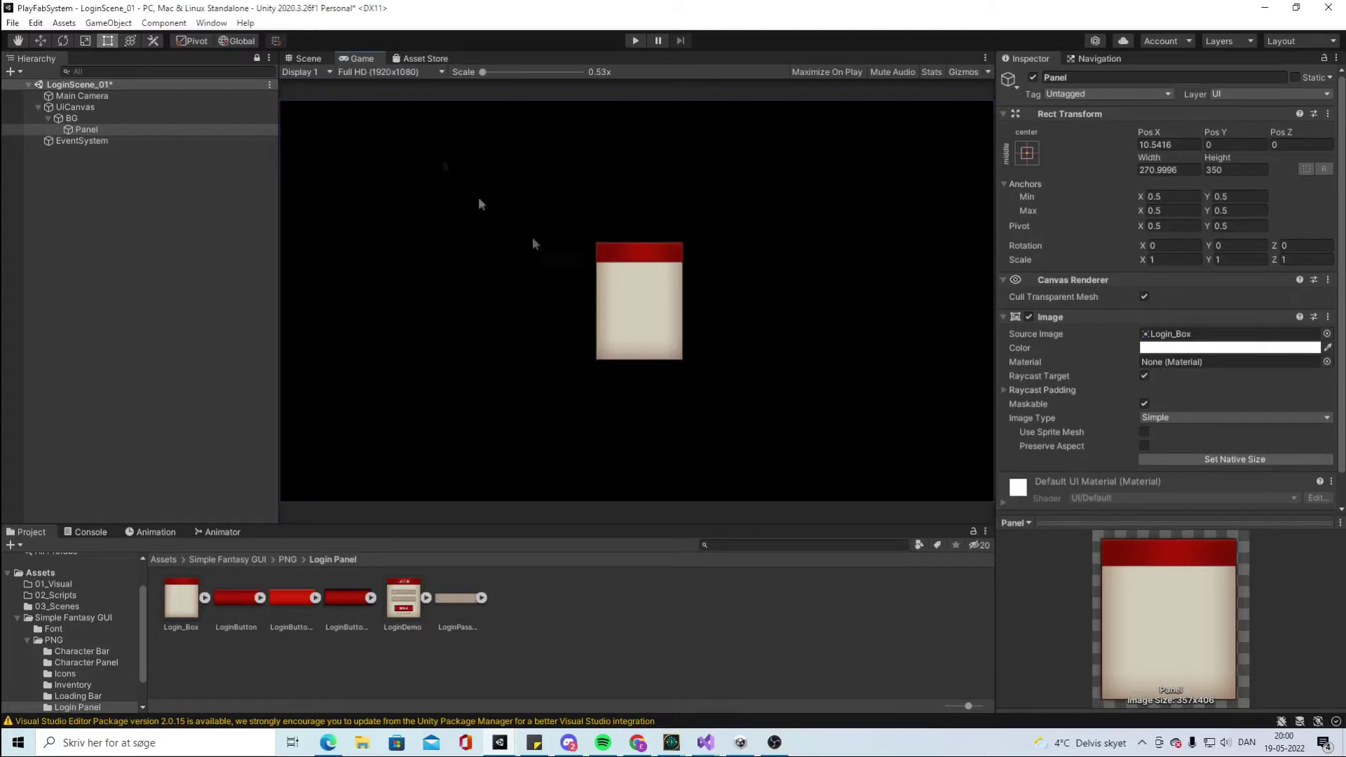
left_click(339, 71)
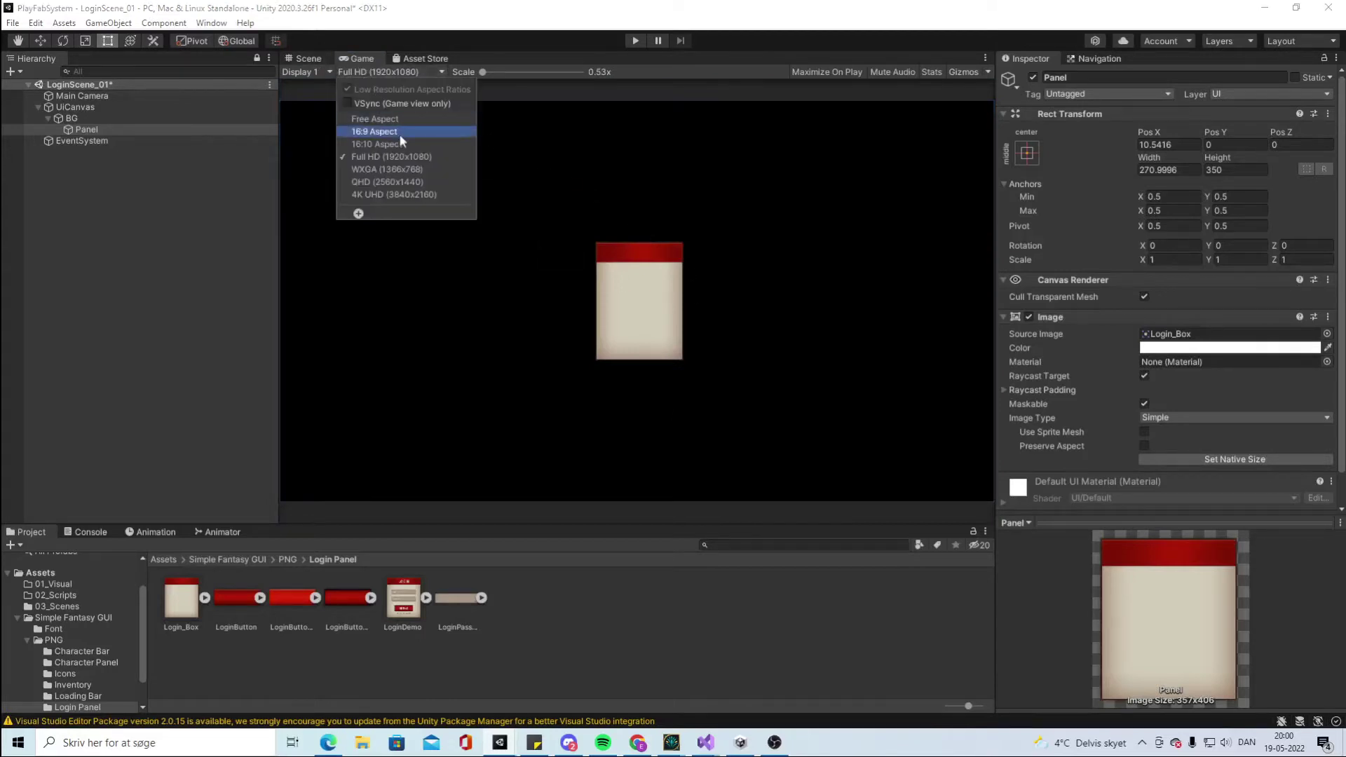
Return to the Scene view and enlarge the login panel to about 505 by 565
left_click(308, 58)
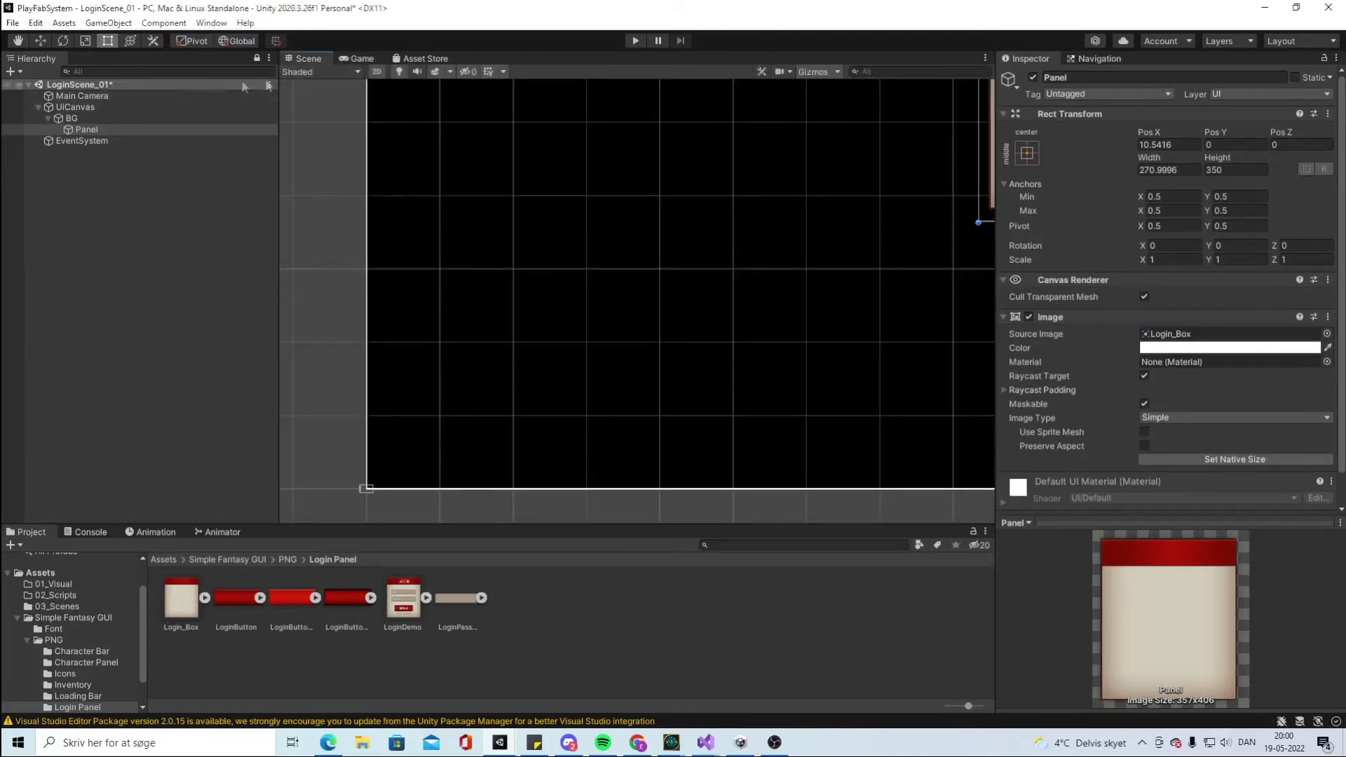
key("f")
key("f")
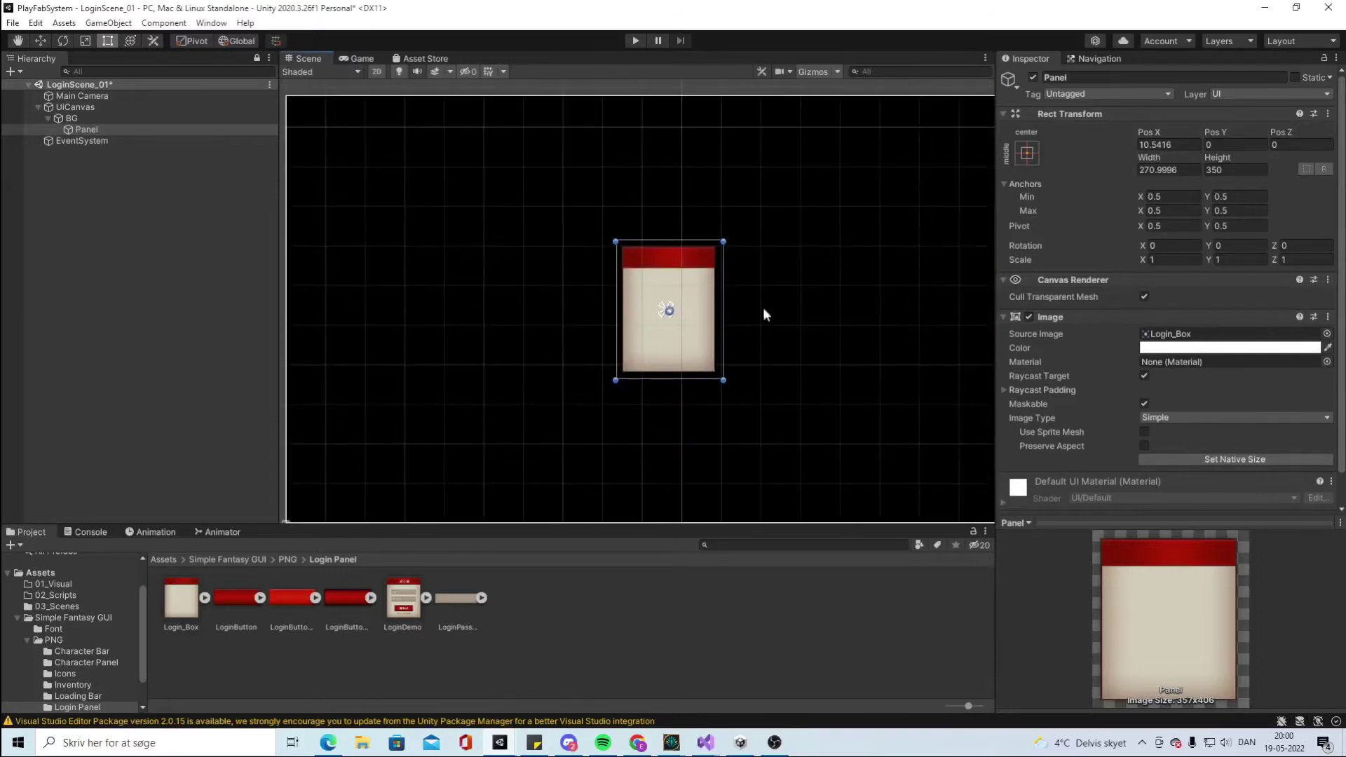
left_click_drag(724, 243, 757, 221)
left_click_drag(617, 370, 564, 441)
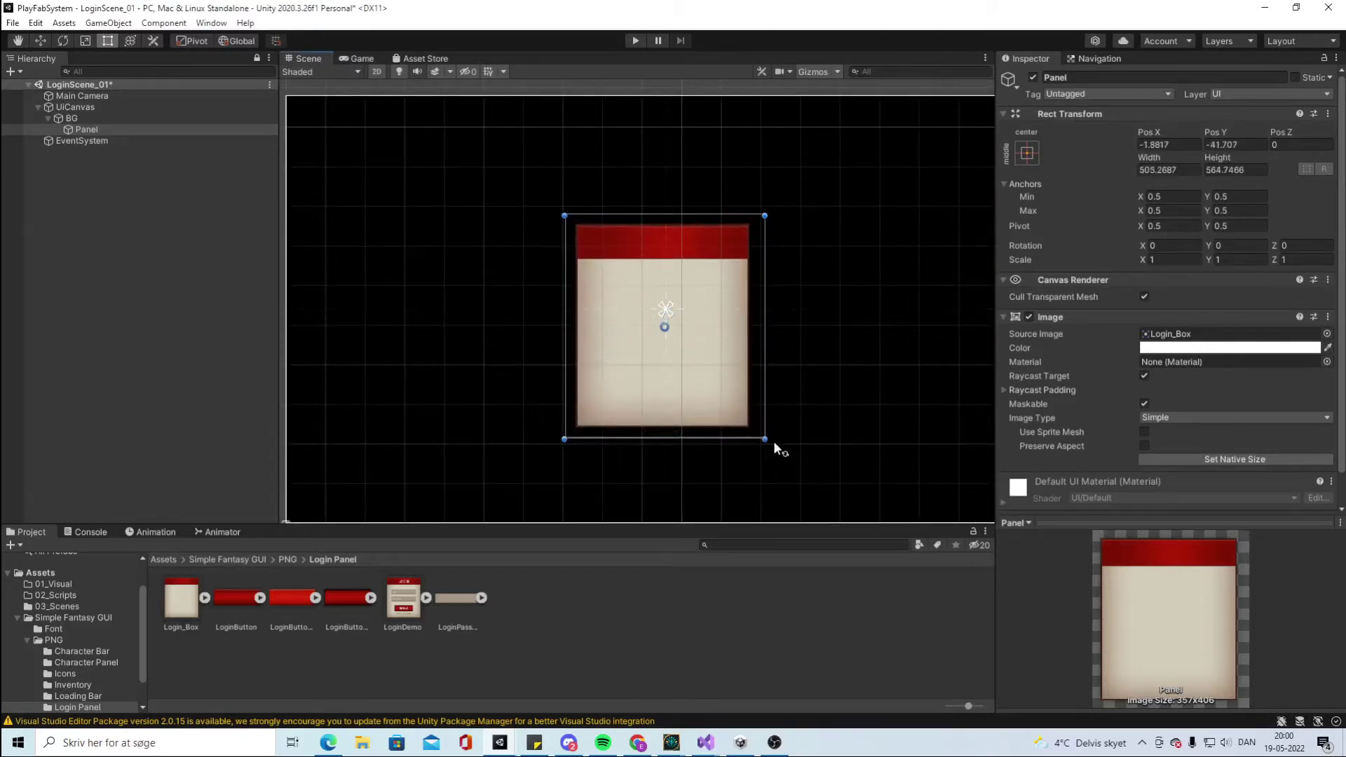
Preview the enlarged login panel in the Game view and rename its Panel object to BGLoginPanel
left_click(370, 60)
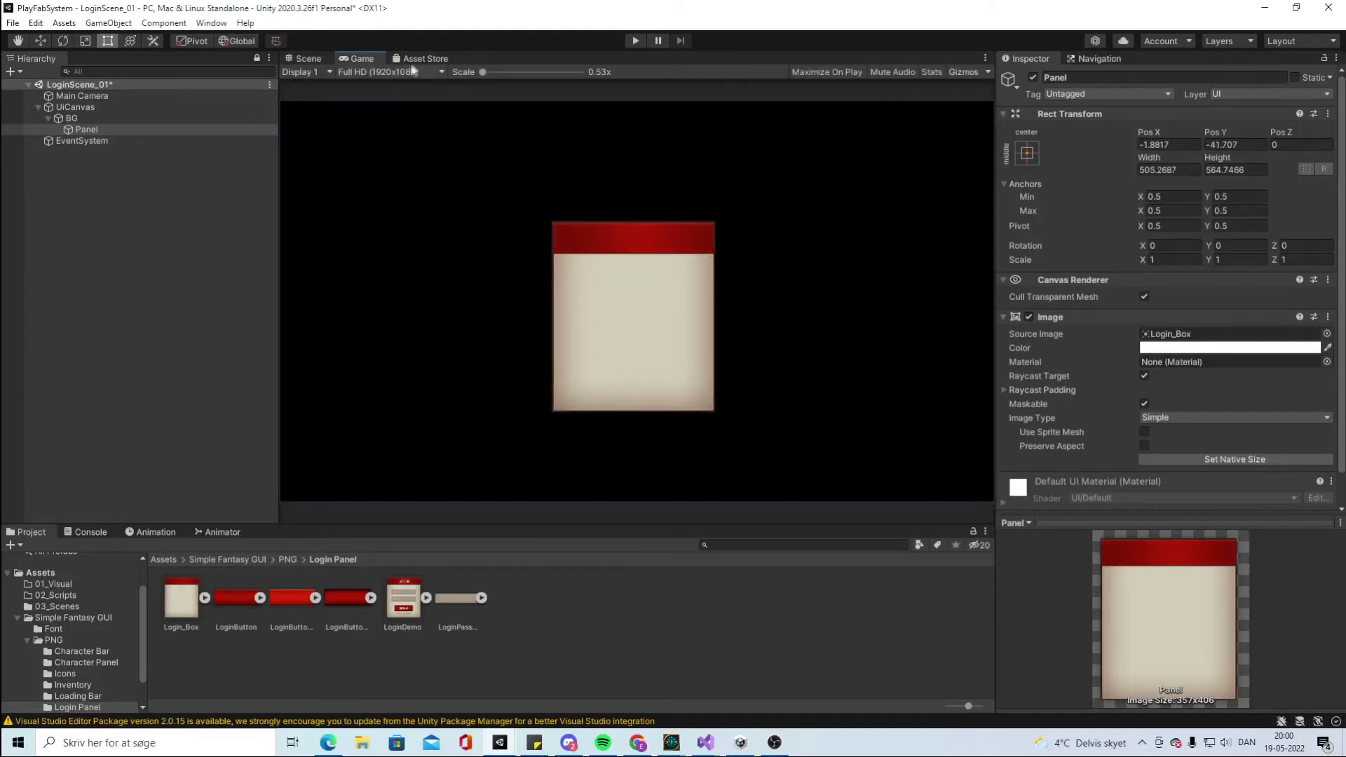
left_click(307, 58)
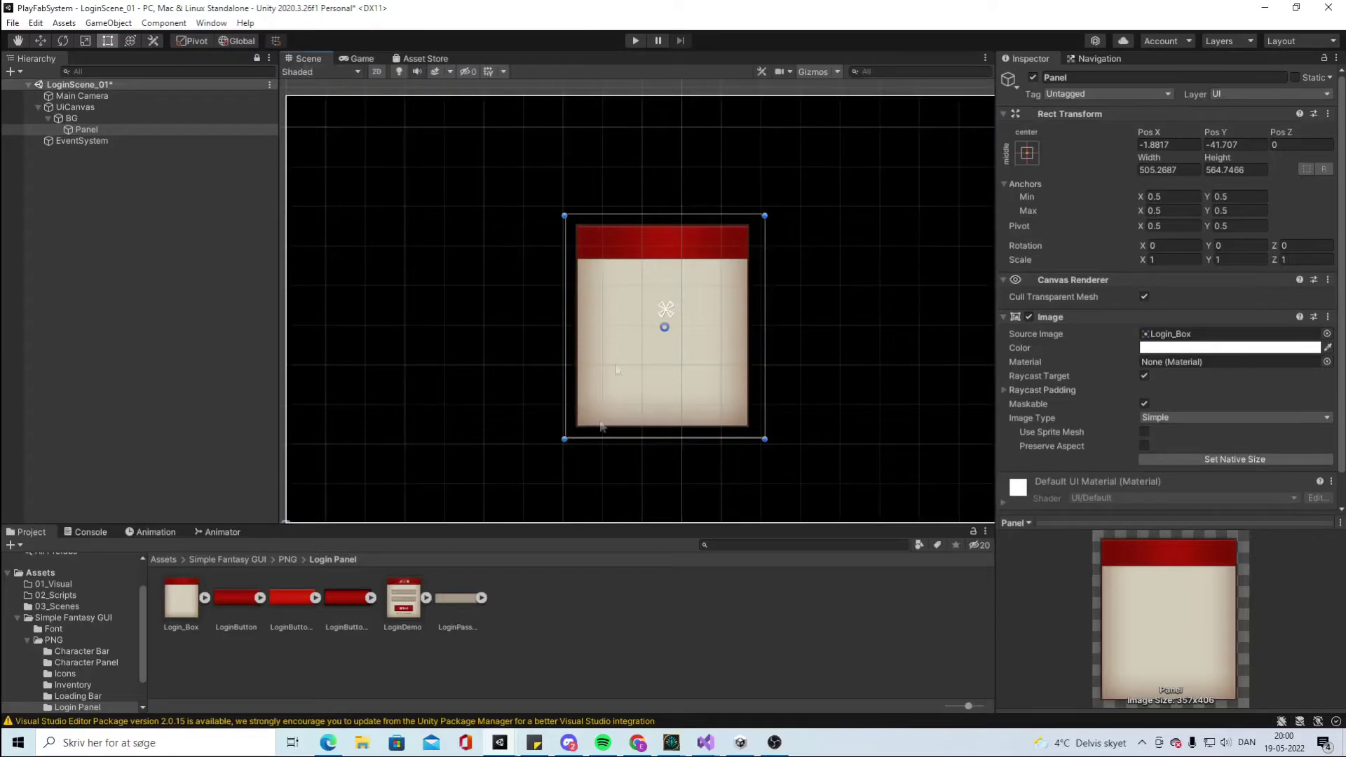
left_click(95, 131)
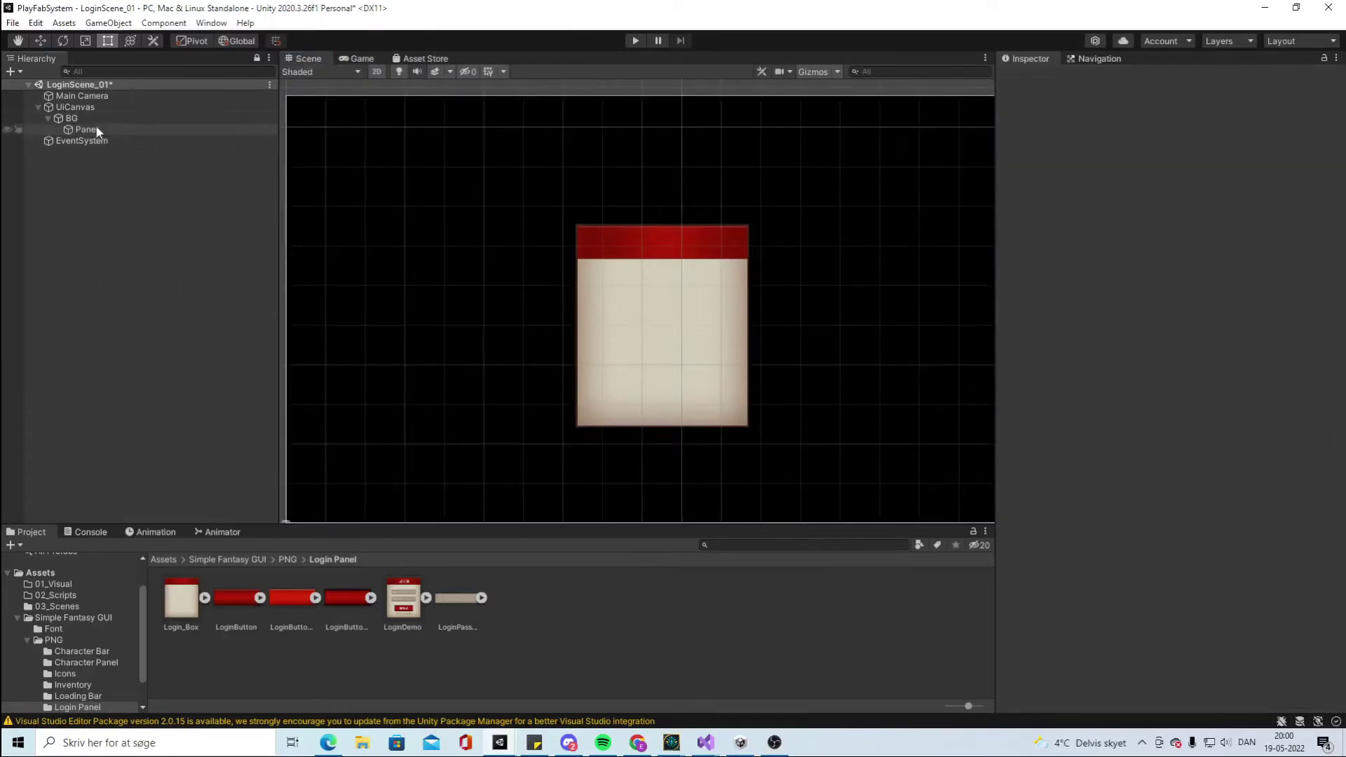
right_click(96, 131)
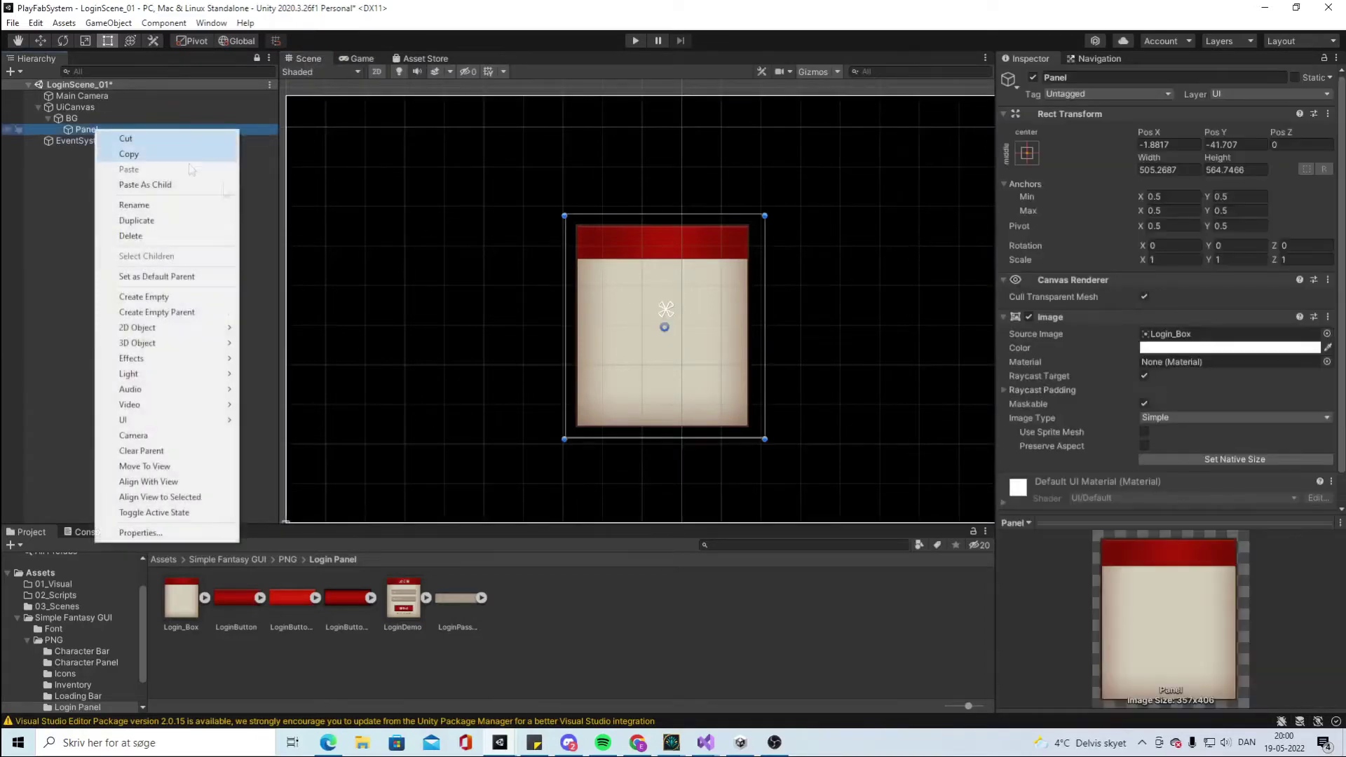
left_click(173, 204)
type("BGLoginPanel")
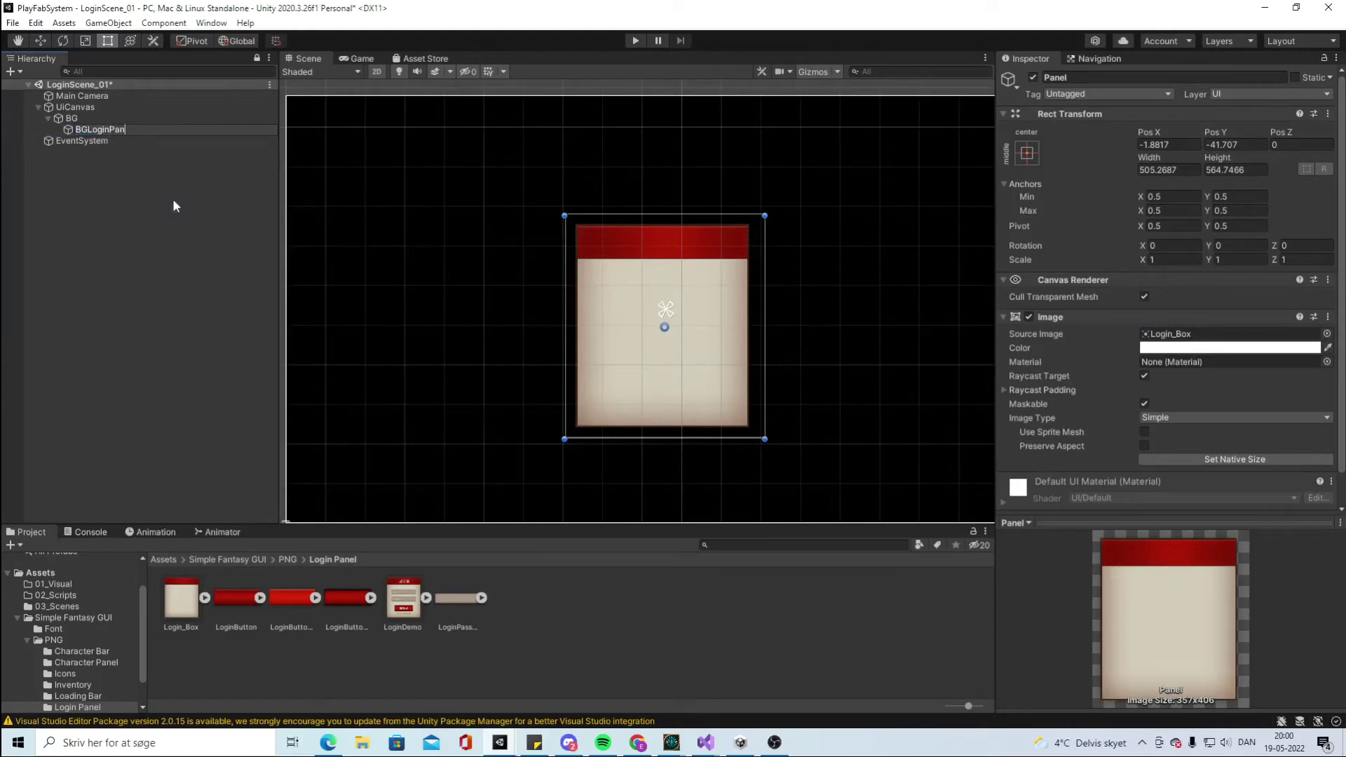
key("Return")
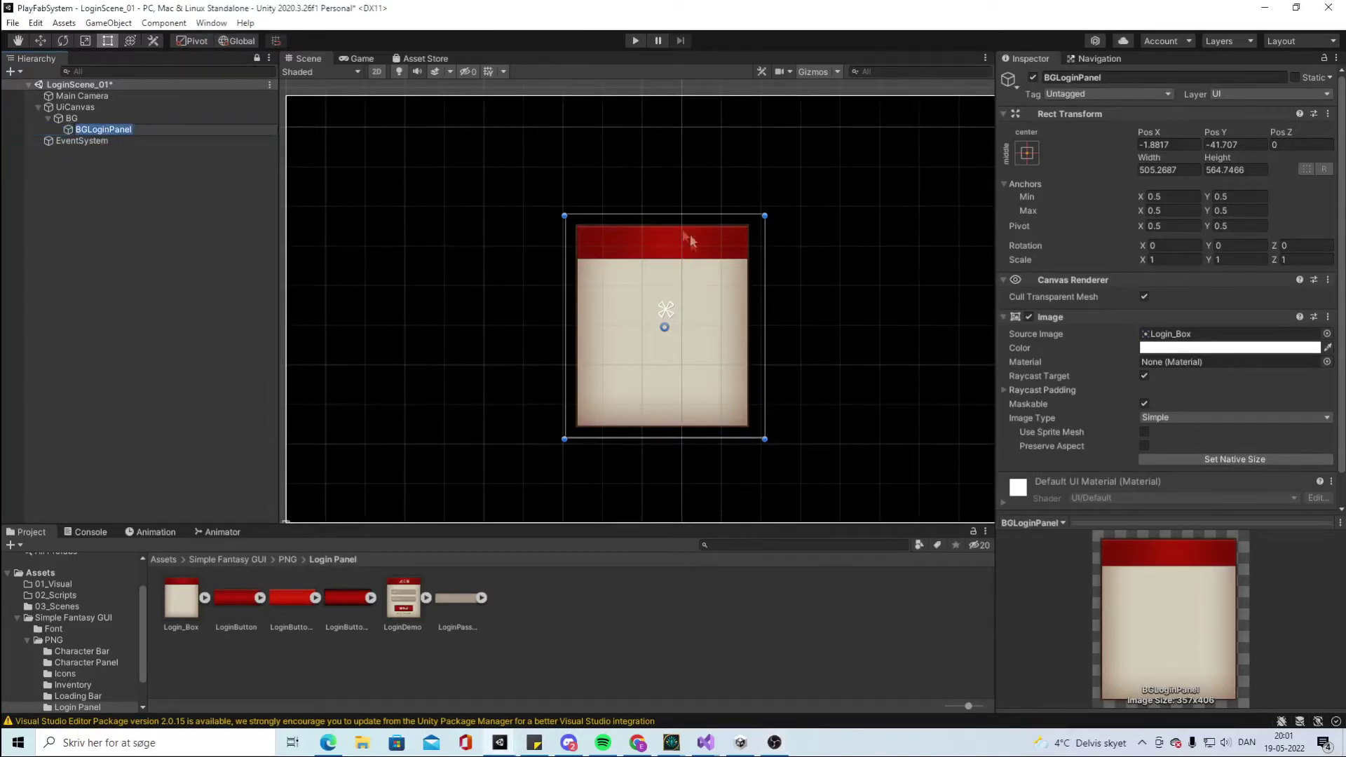
Add a TextMeshPro text reading "Login" under BGLoginPanel, importing the TMP Essentials
right_click(126, 132)
mouse_move(229, 342)
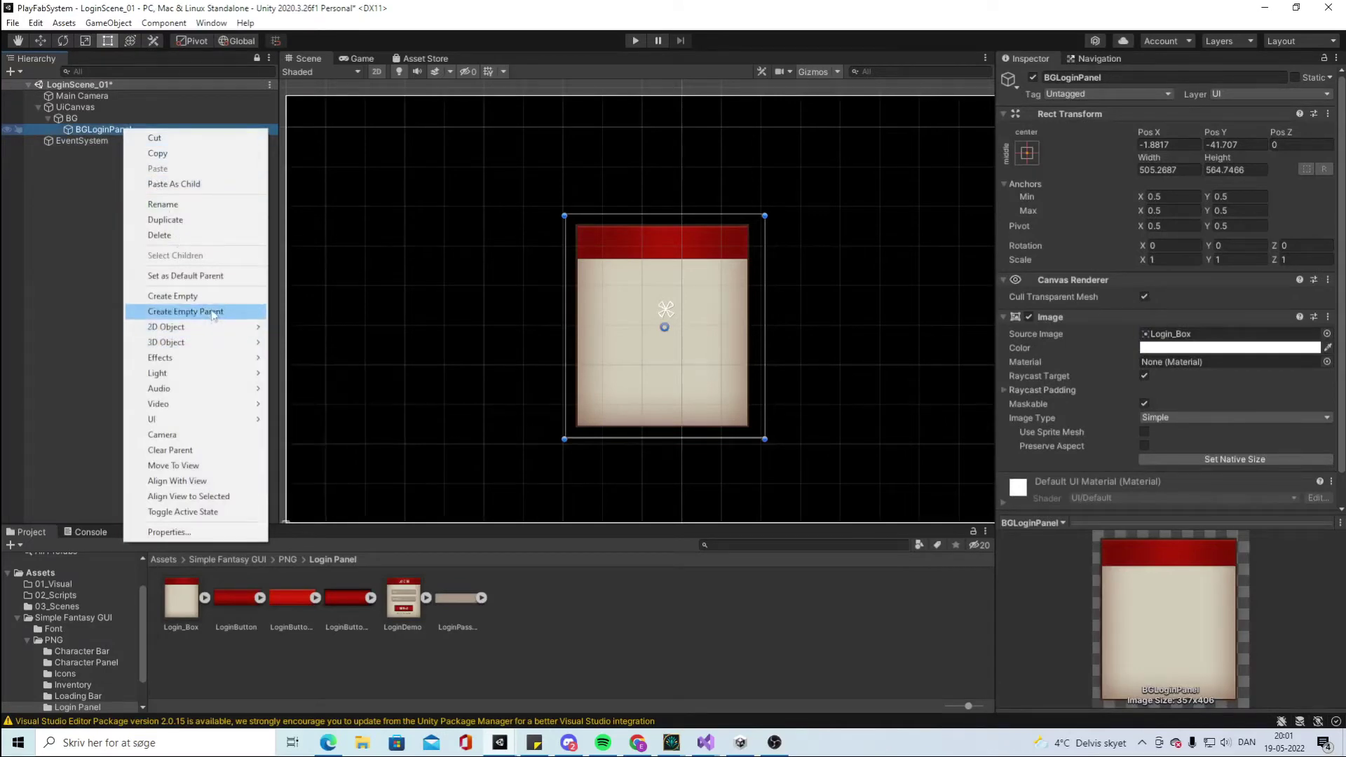
mouse_move(238, 419)
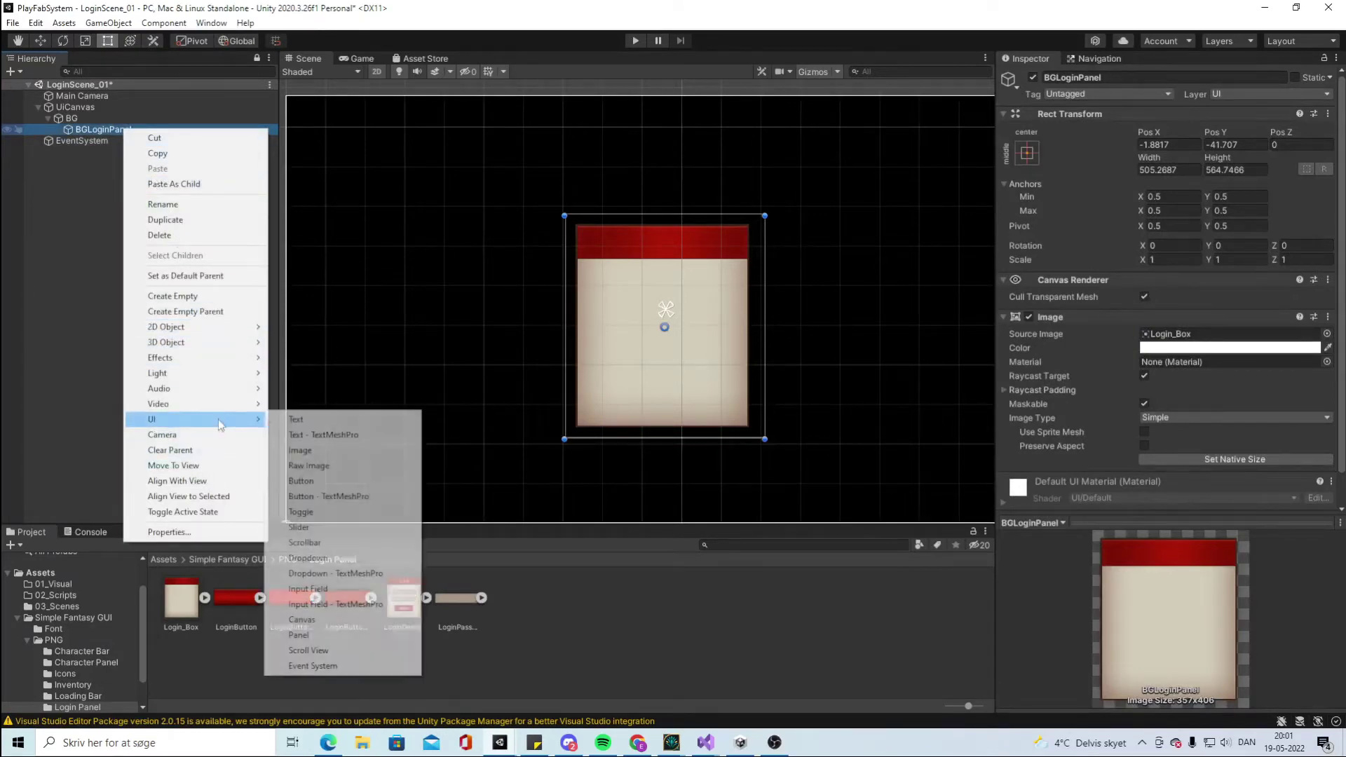
left_click(370, 436)
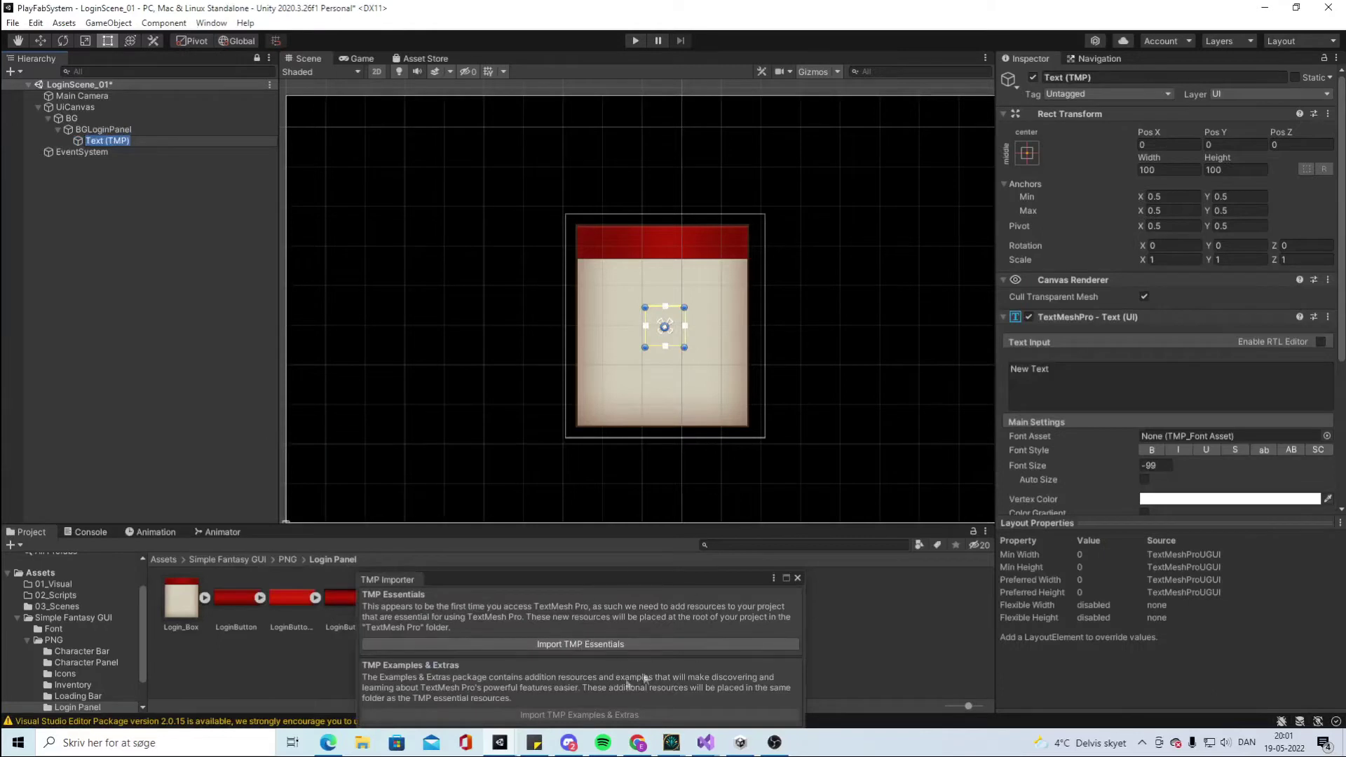
left_click(542, 645)
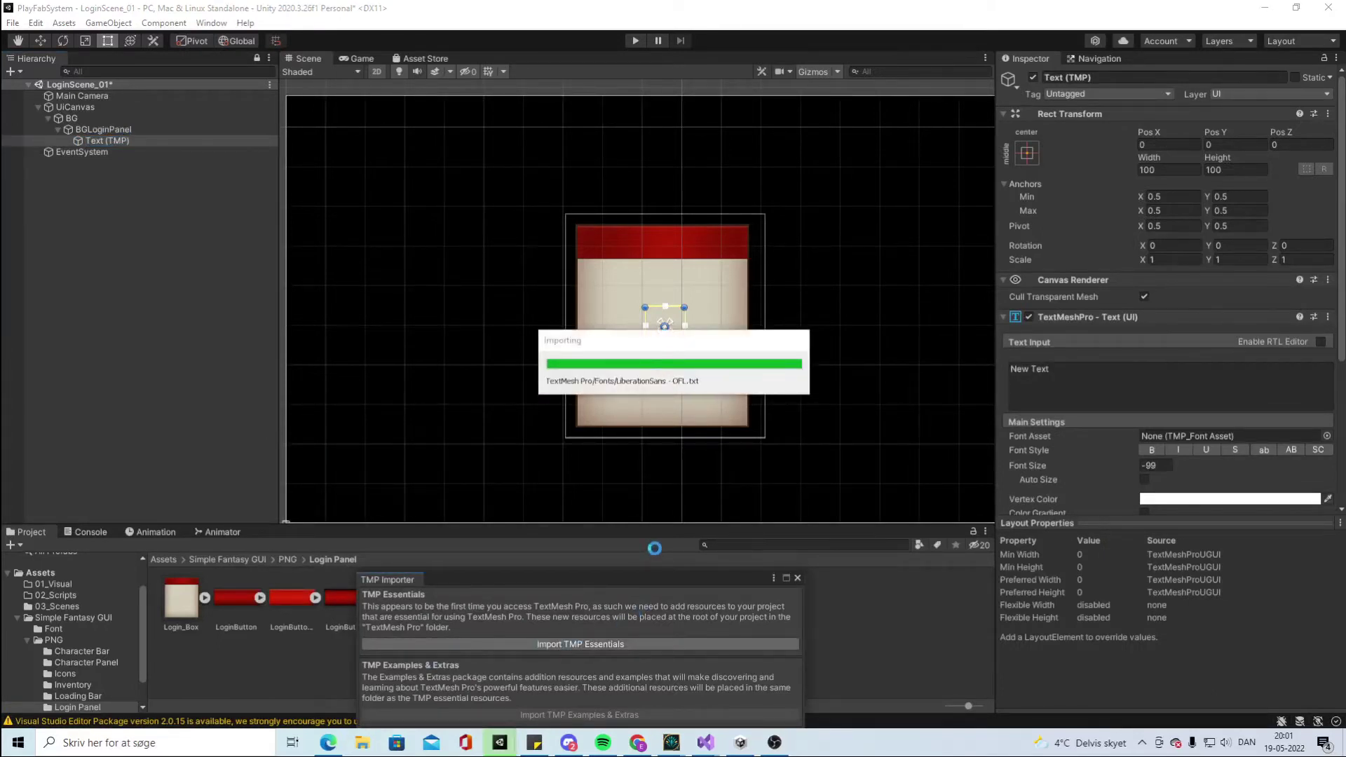
left_click(797, 579)
left_click(1085, 379)
type("Login")
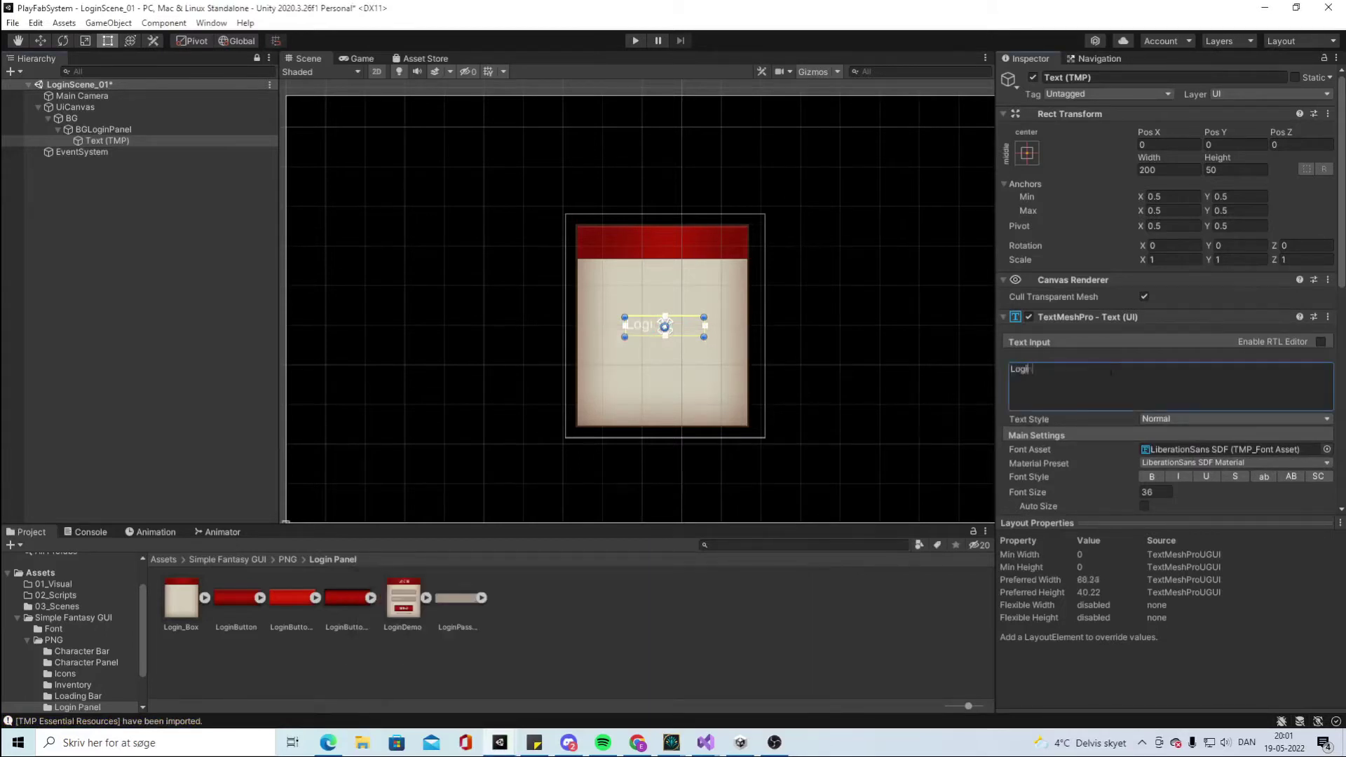
Anchor the Login text to the panel's top centre, including pivot and position, and lower it to Pos Y -43
left_click(1027, 152)
left_click(1103, 263, "alt+shift")
left_click(1053, 167)
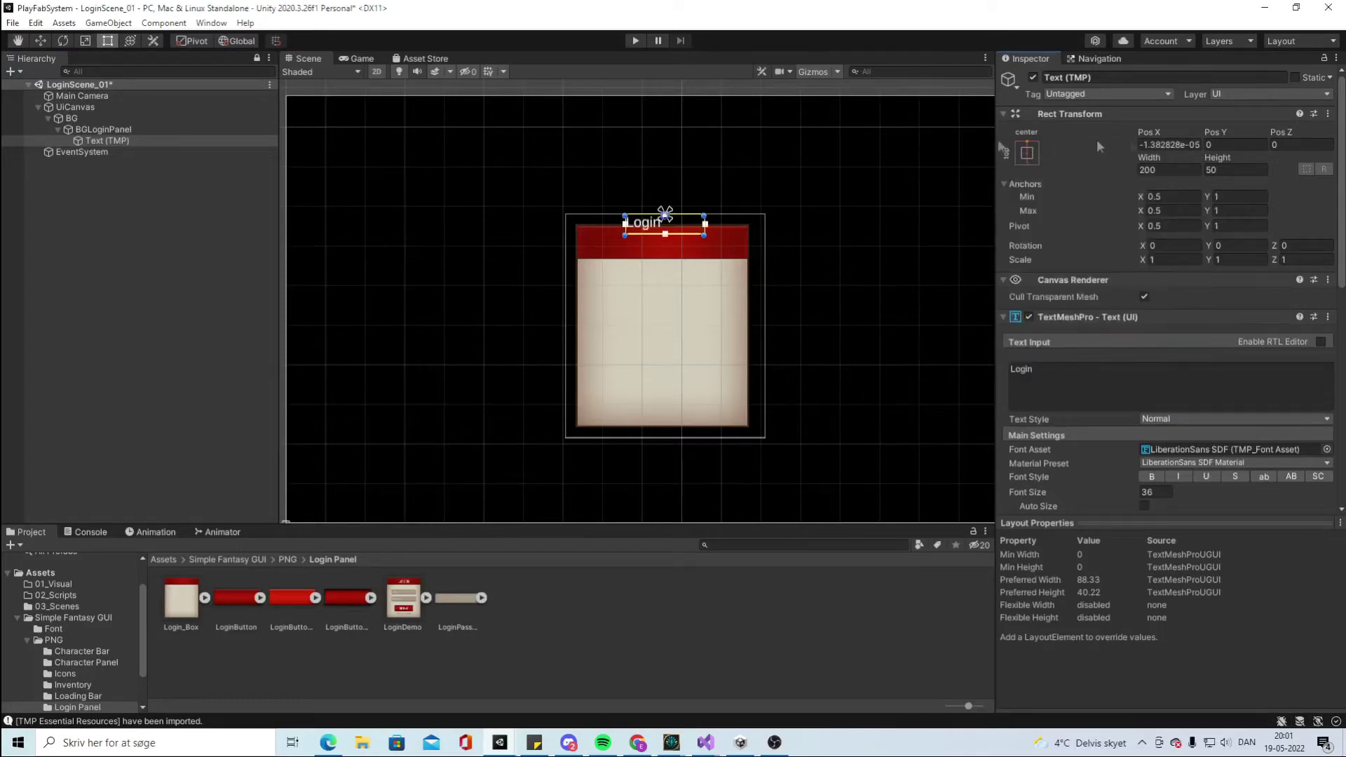
key("w")
left_click_drag(666, 161, 666, 175)
Resize the Login text box to about 427 by 77 so it covers the panel's red header
key("t")
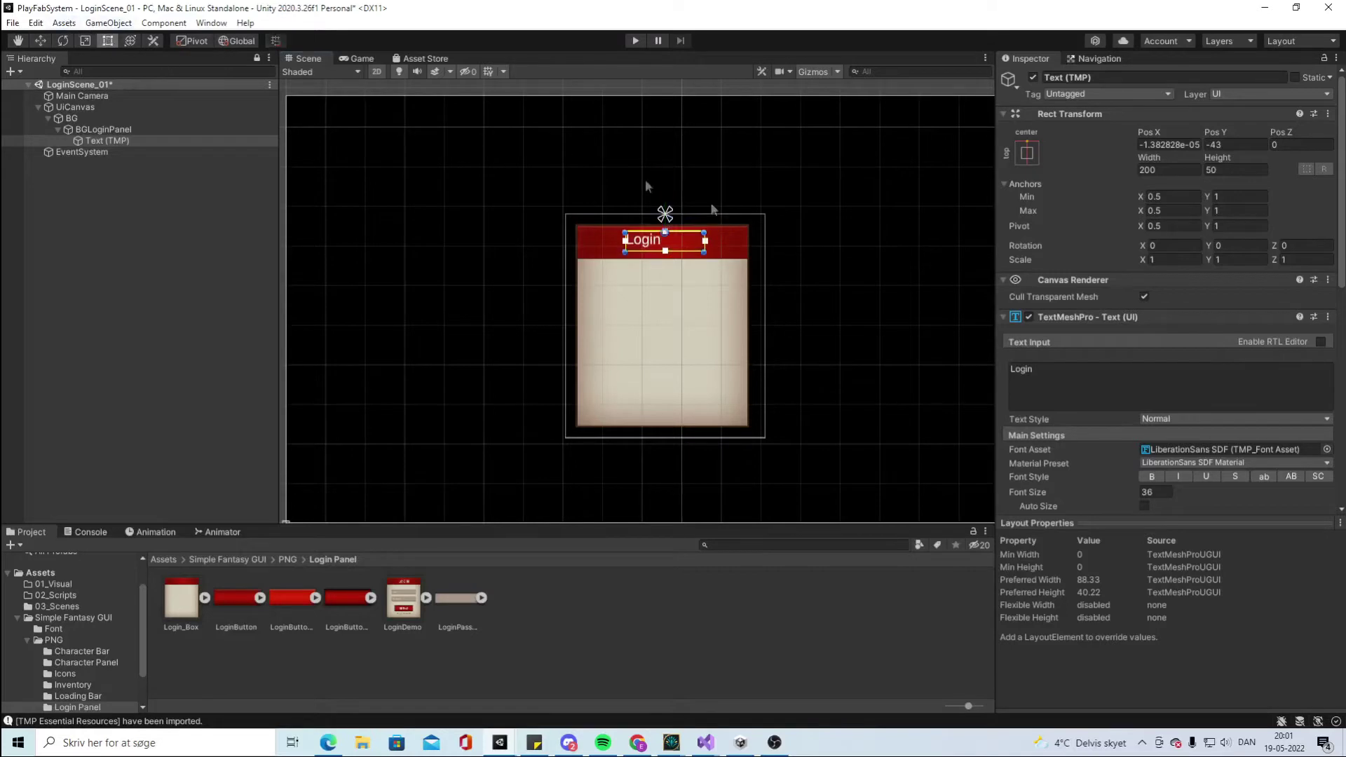
left_click_drag(704, 251, 747, 229)
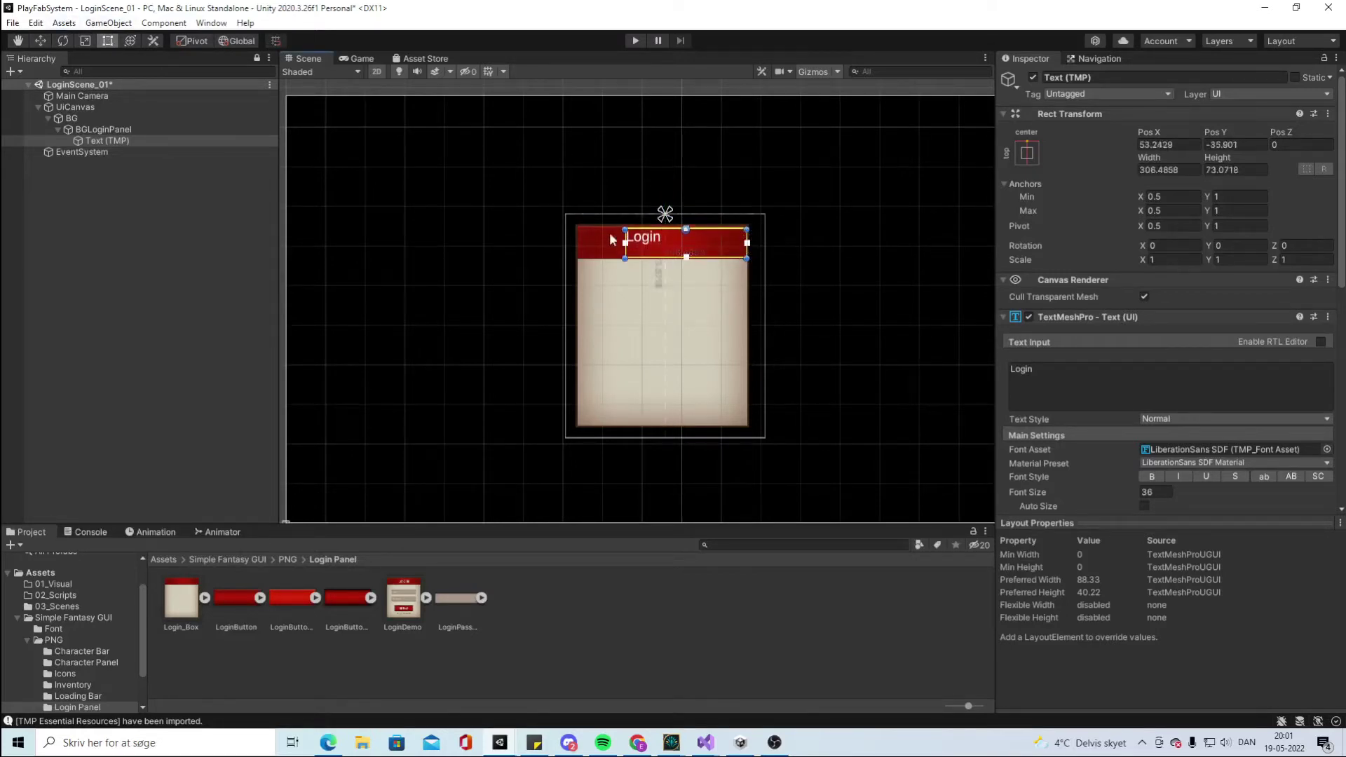
left_click_drag(625, 229, 577, 226)
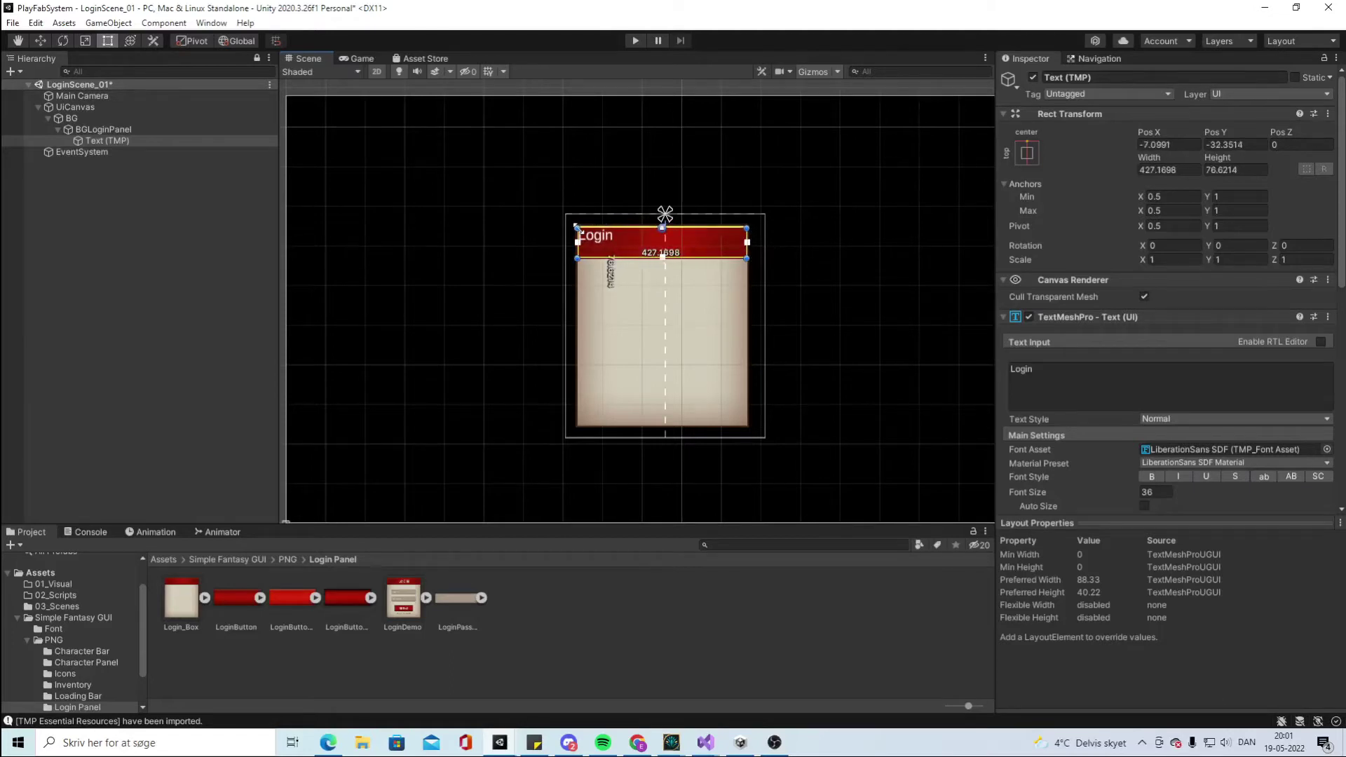
Apply the top-stretch anchor preset with pivot and position to the Login text and lower it to Pos Y -32
left_click(1027, 152)
left_click(1176, 262, "alt+shift")
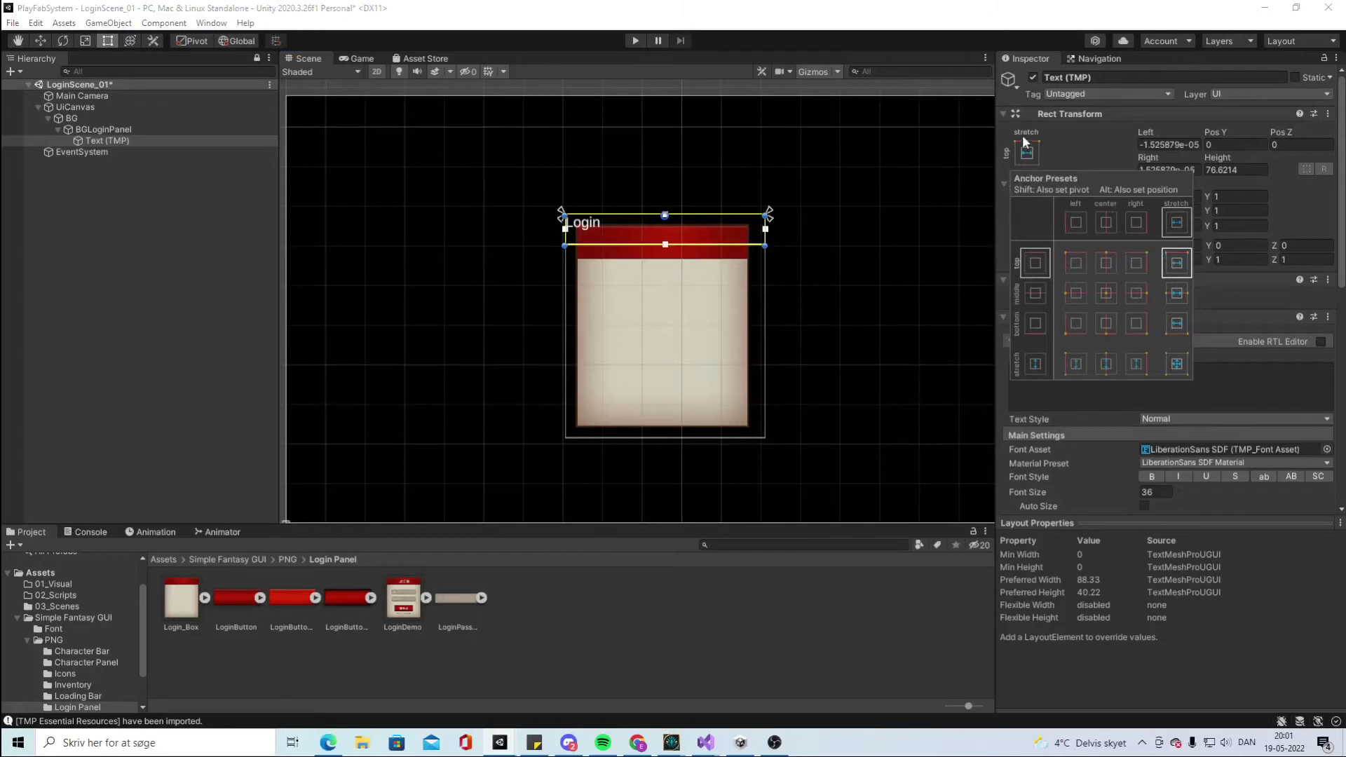
left_click(1031, 161)
key("w")
left_click_drag(668, 171, 667, 184)
left_click(1027, 153)
left_click(1047, 156)
Center the Login text horizontally and vertically in its box and enable Auto Size
left_click(1169, 368)
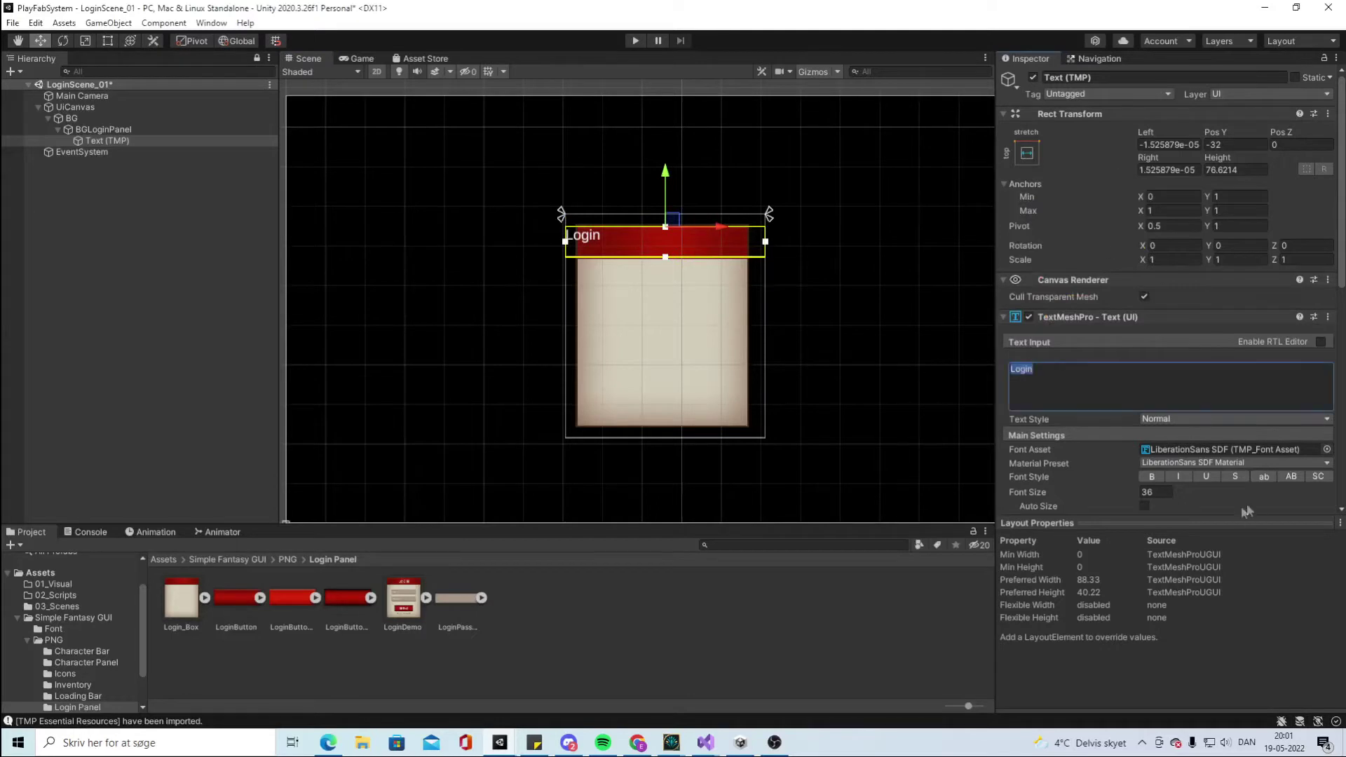
scroll(1169, 369, "down", 5)
left_click(1162, 356)
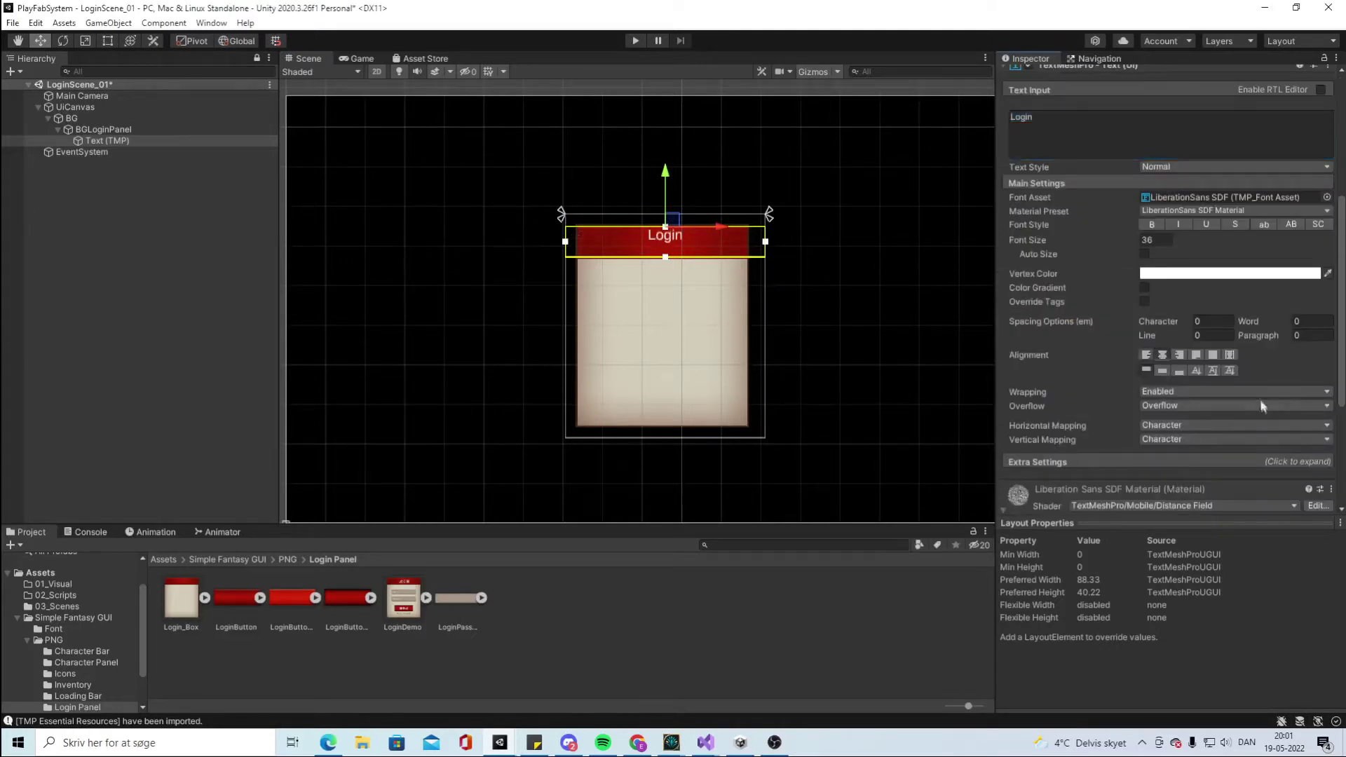
left_click(1161, 371)
left_click(1145, 254)
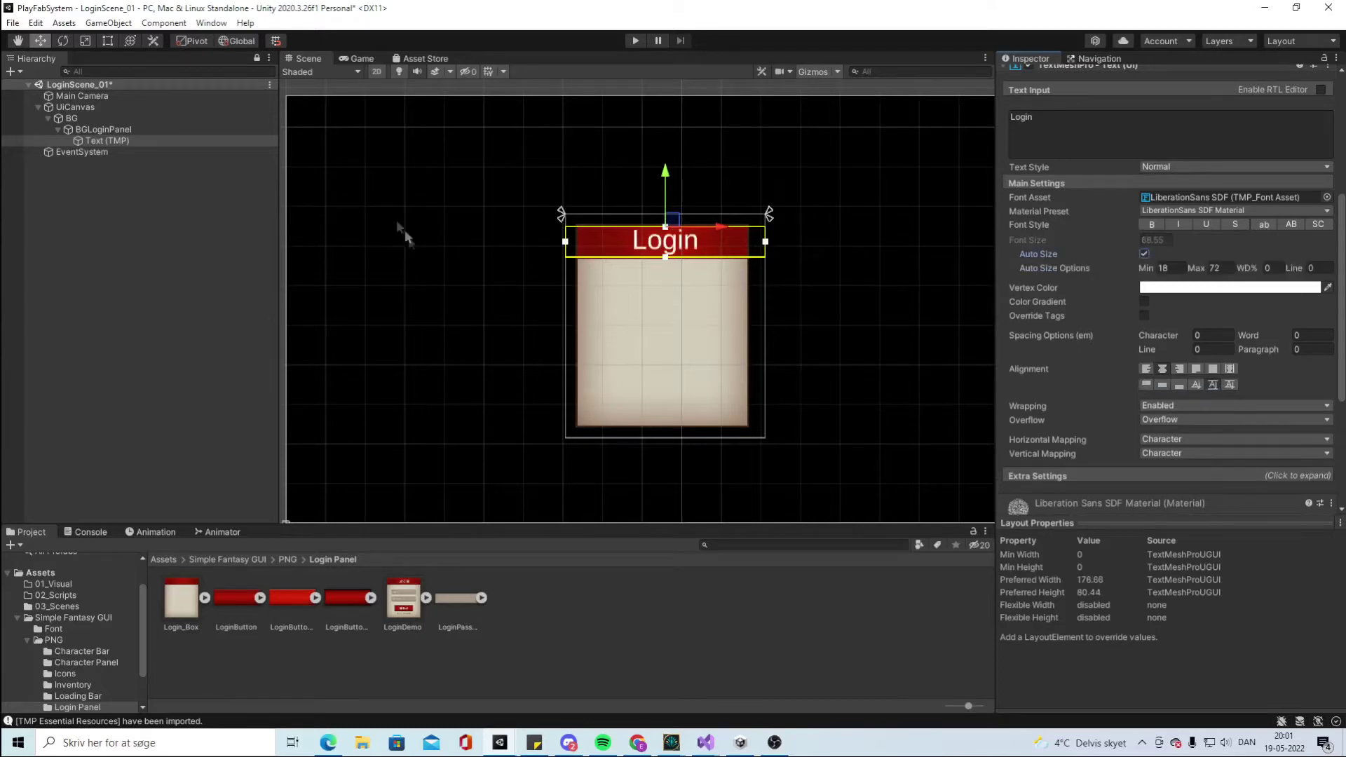
left_click(166, 269)
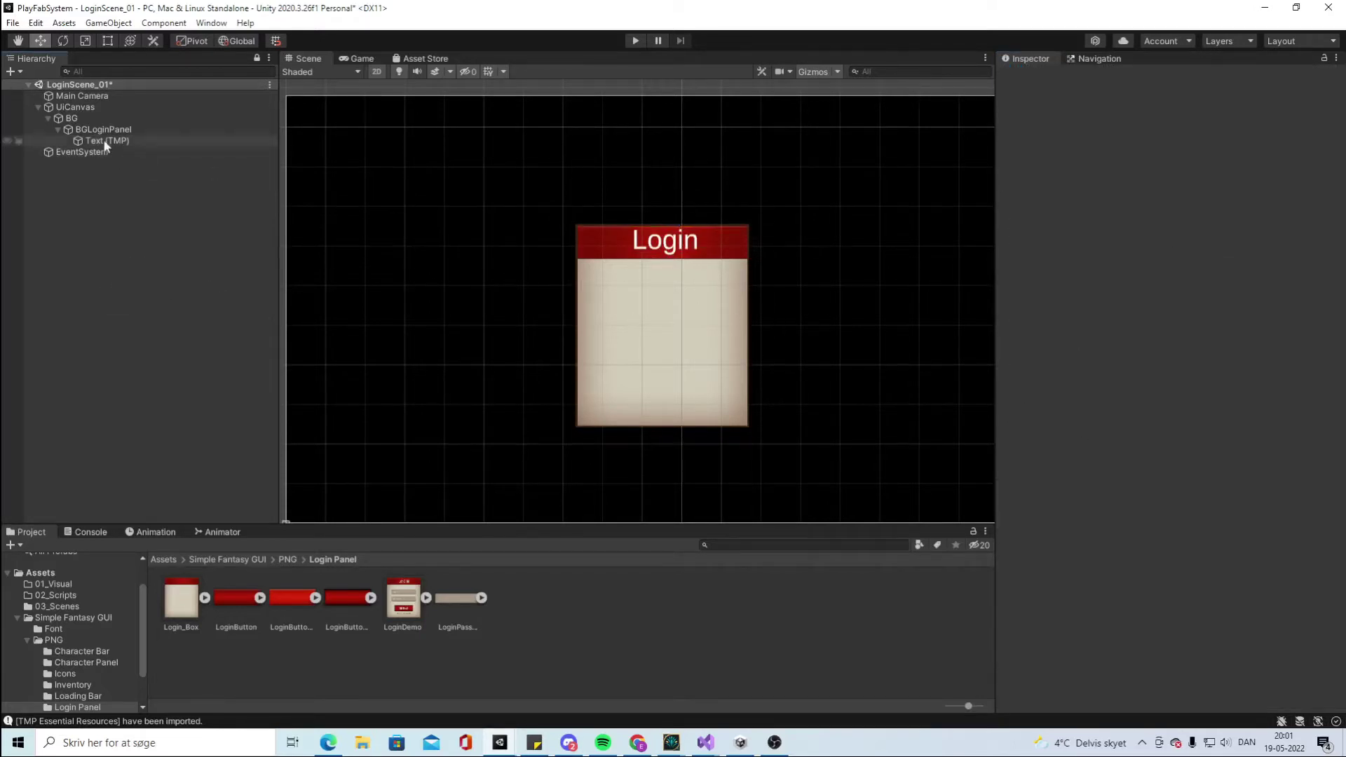
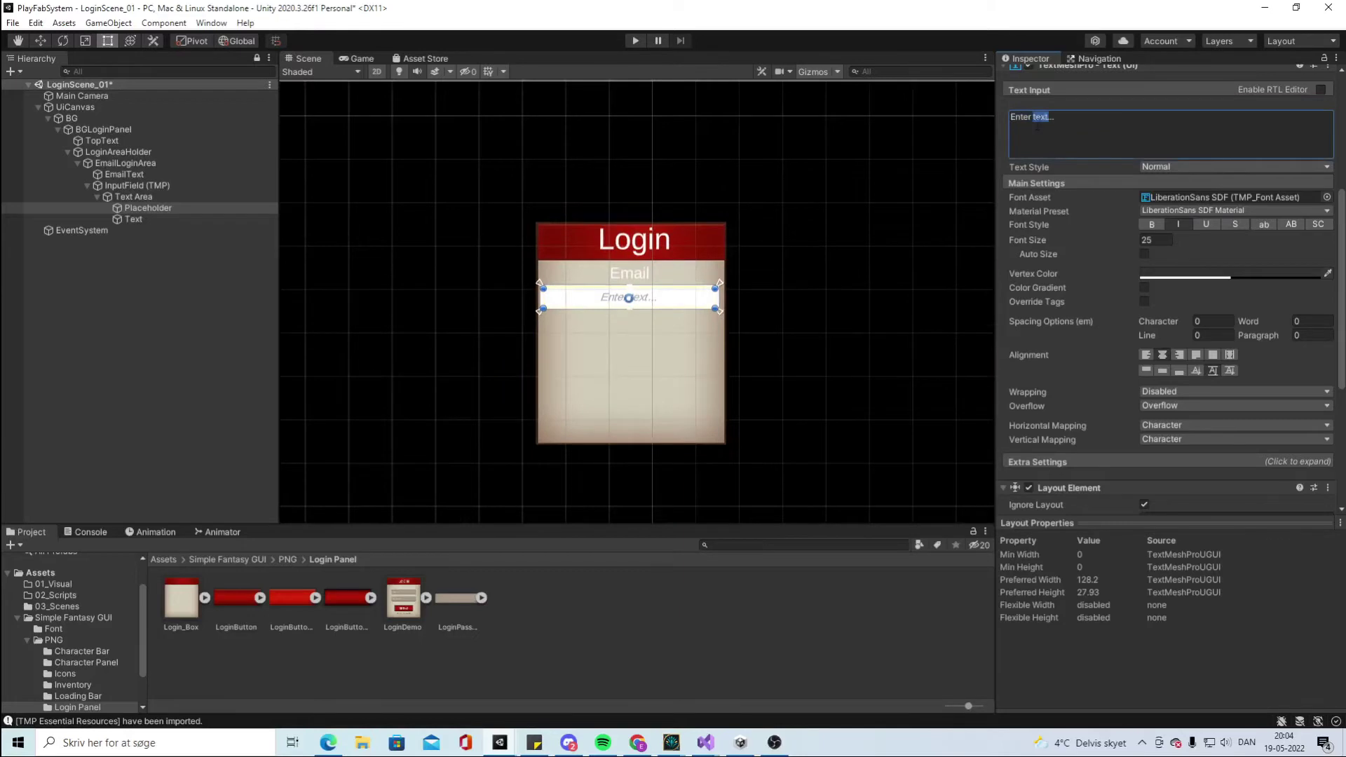
Change the email placeholder to "Enter mail..." and give the input field's Text centered alignment and font size 25
type("mail")
left_click(127, 219)
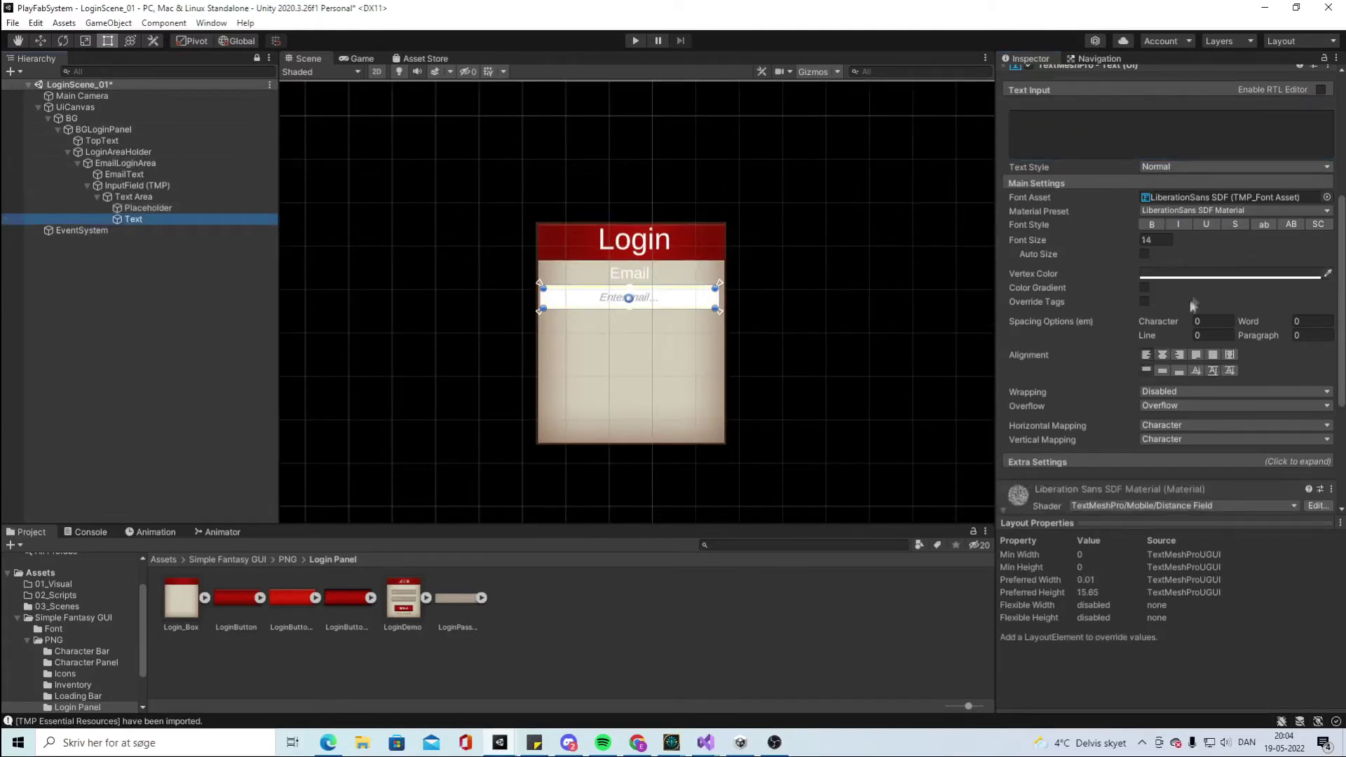
left_click(1162, 355)
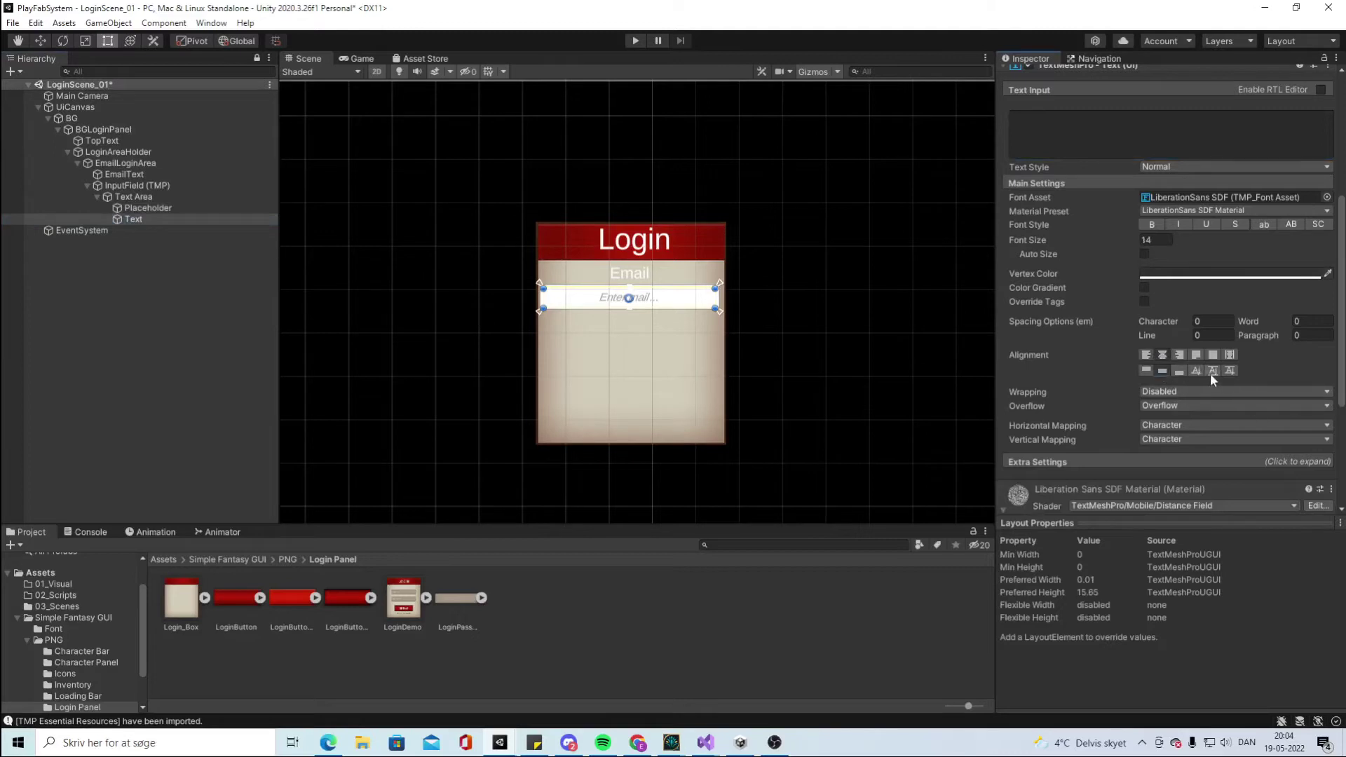
left_click(1155, 240)
left_click(148, 209)
left_click(137, 219)
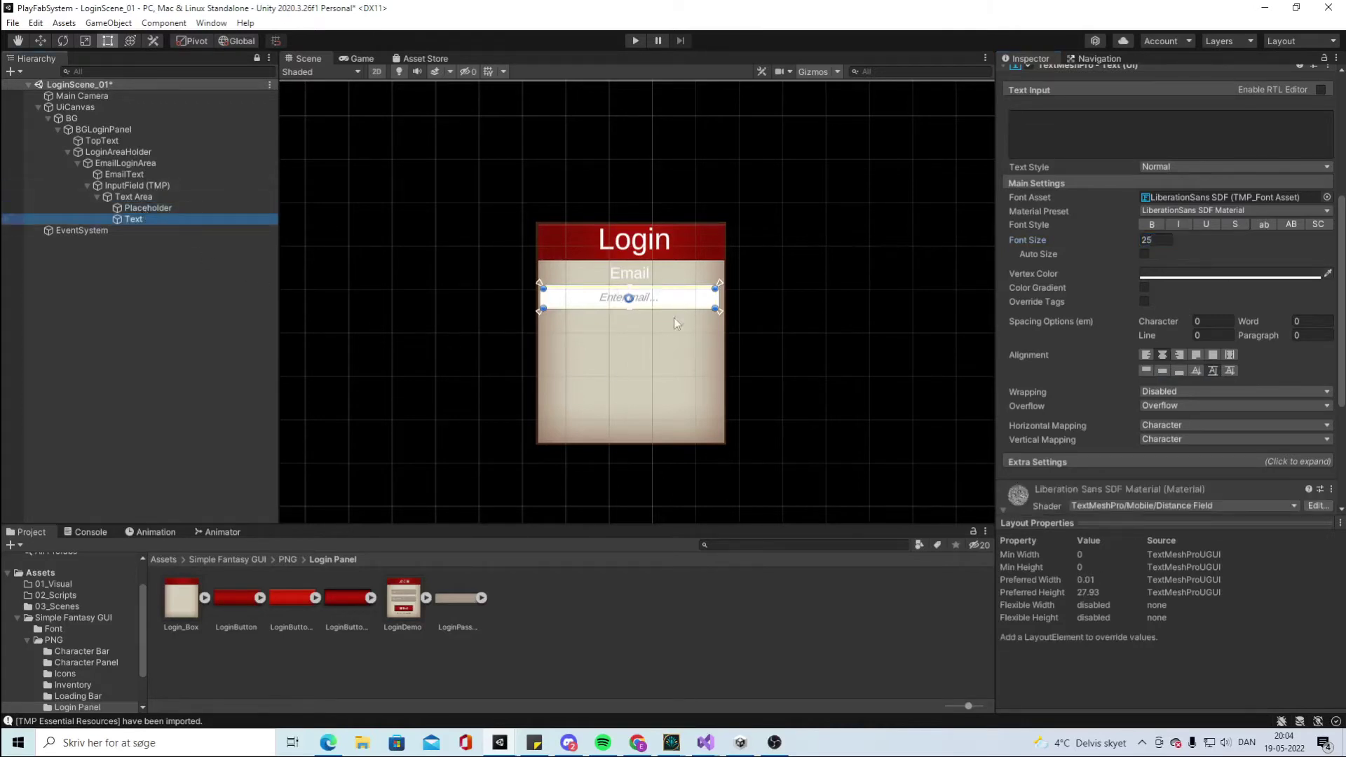
Rename the email InputField (TMP) object to EmailLoginInputField and collapse EmailLoginArea
left_click(86, 185)
right_click(131, 186)
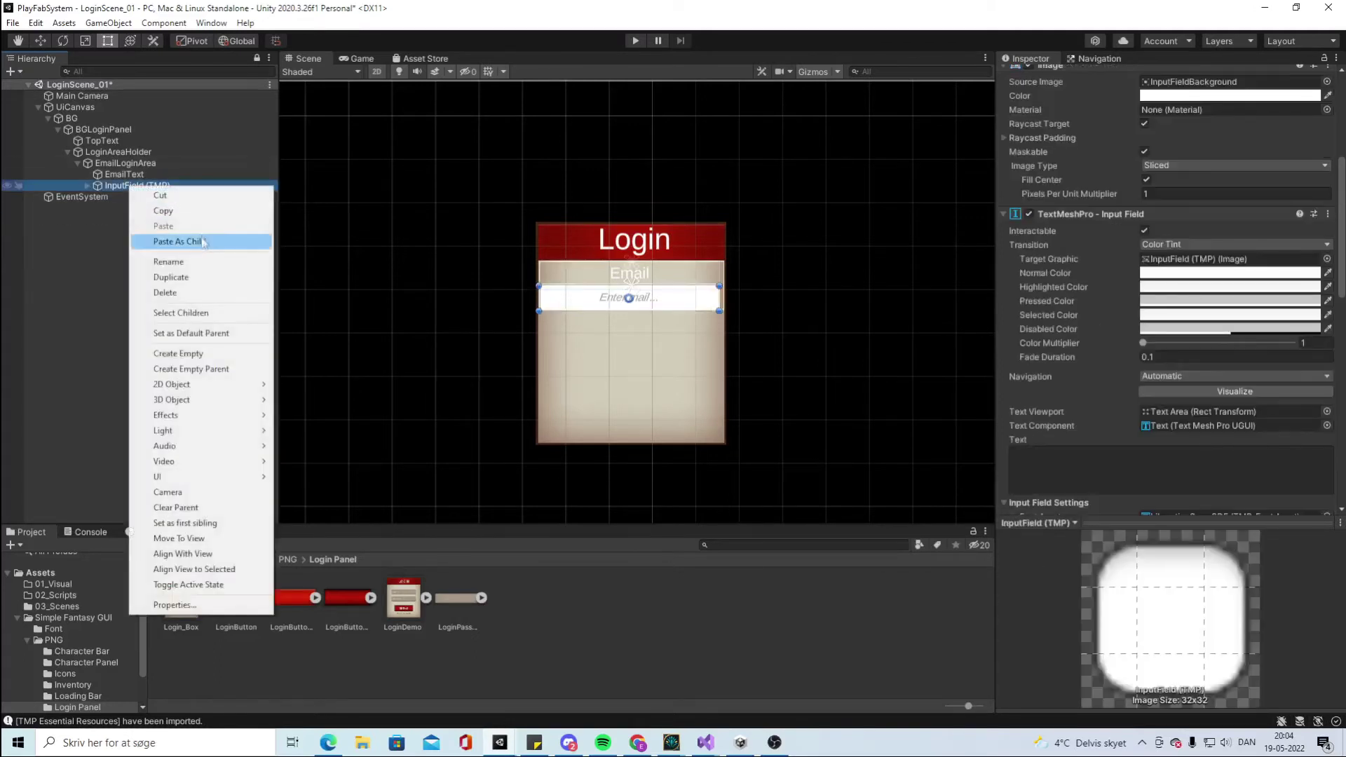
left_click(196, 267)
type("EmailLogi")
type("nInp")
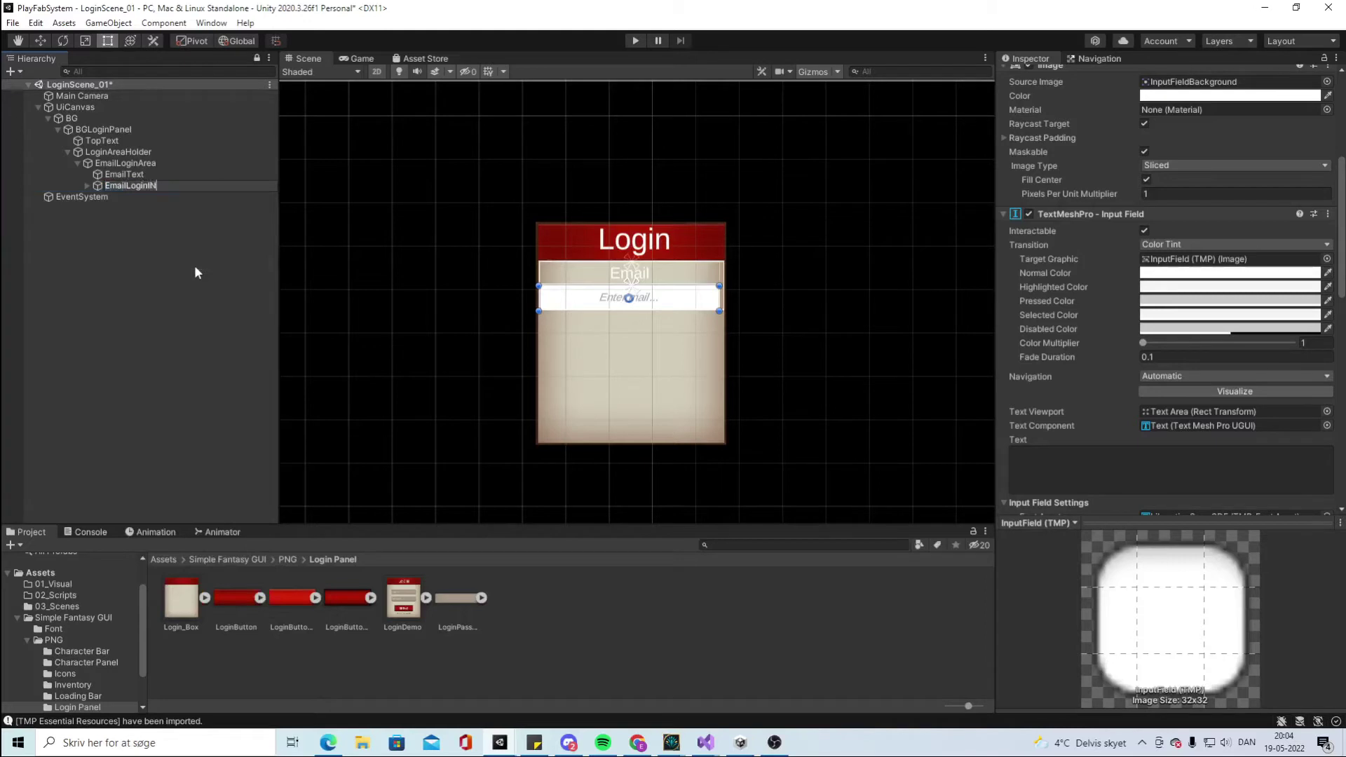
type("utField")
key("Return")
left_click(79, 162)
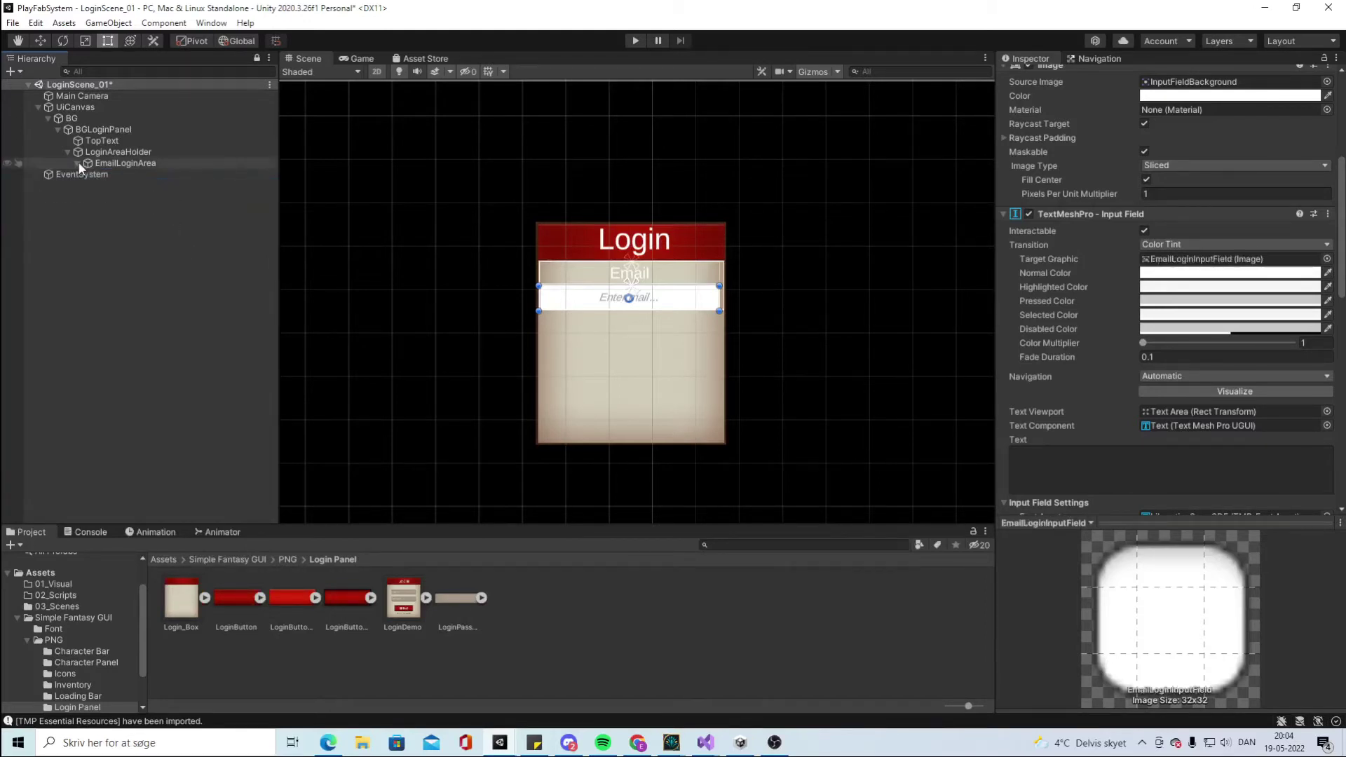
left_click(511, 328)
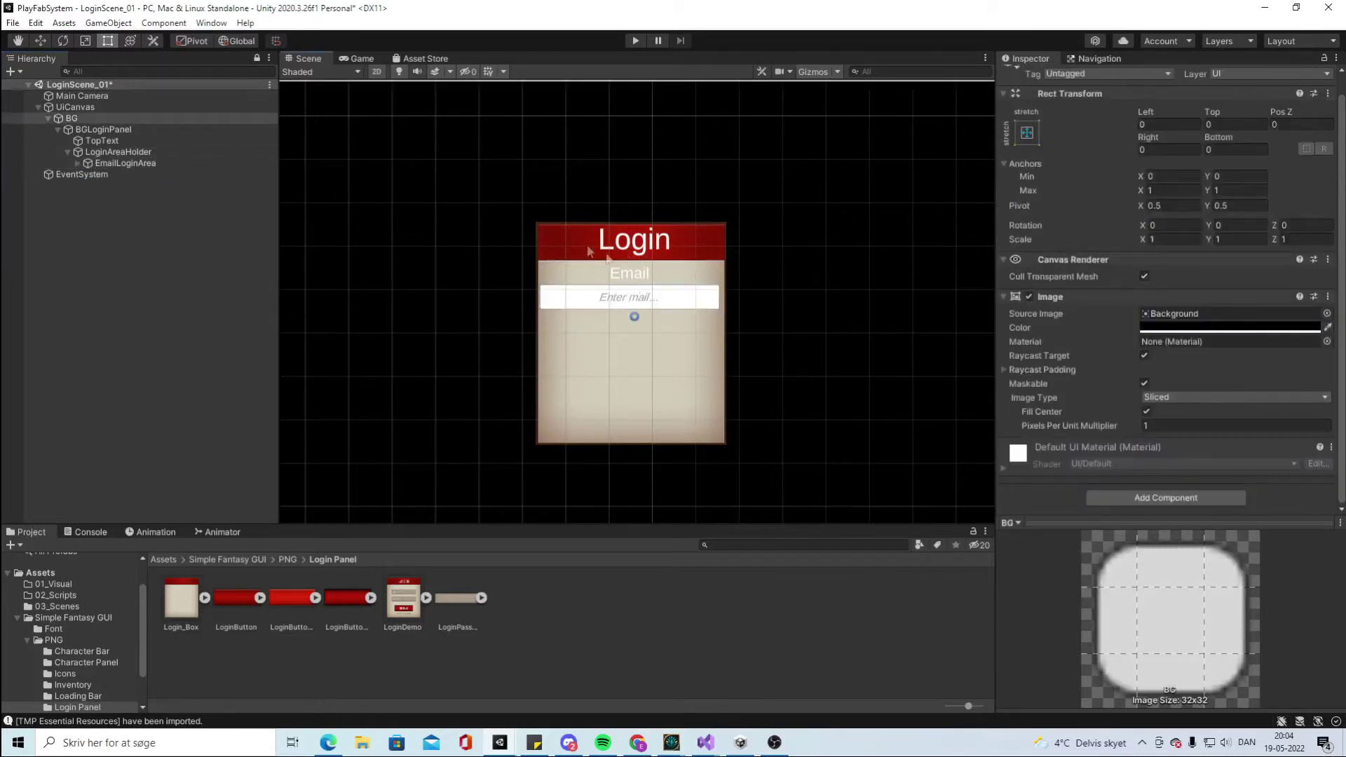
left_click(123, 164)
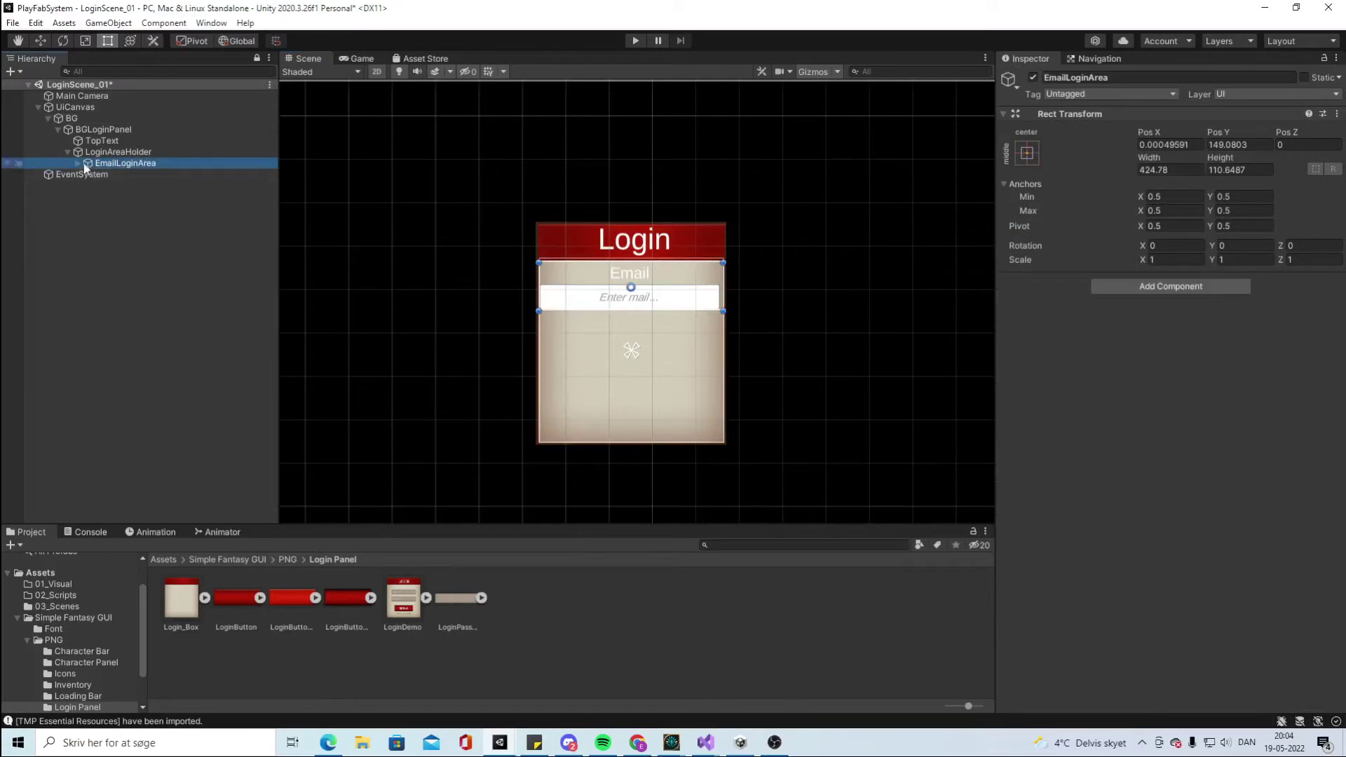
left_click(79, 163)
left_click(124, 175)
left_click(125, 164)
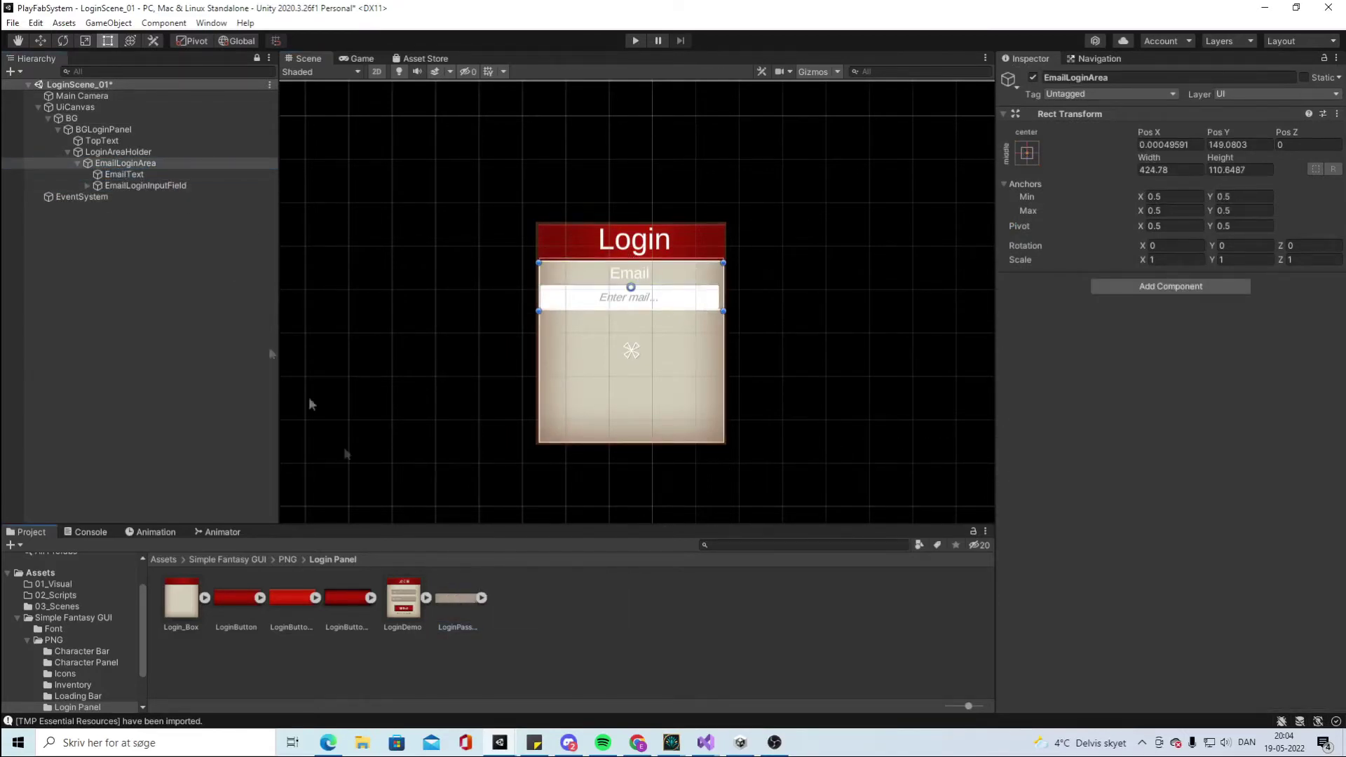
left_click(120, 177)
Assign LoginPassword_Box as EmailLoginInputField's source image and tint it grey, about RGB 123, 120, 120
left_click(140, 185)
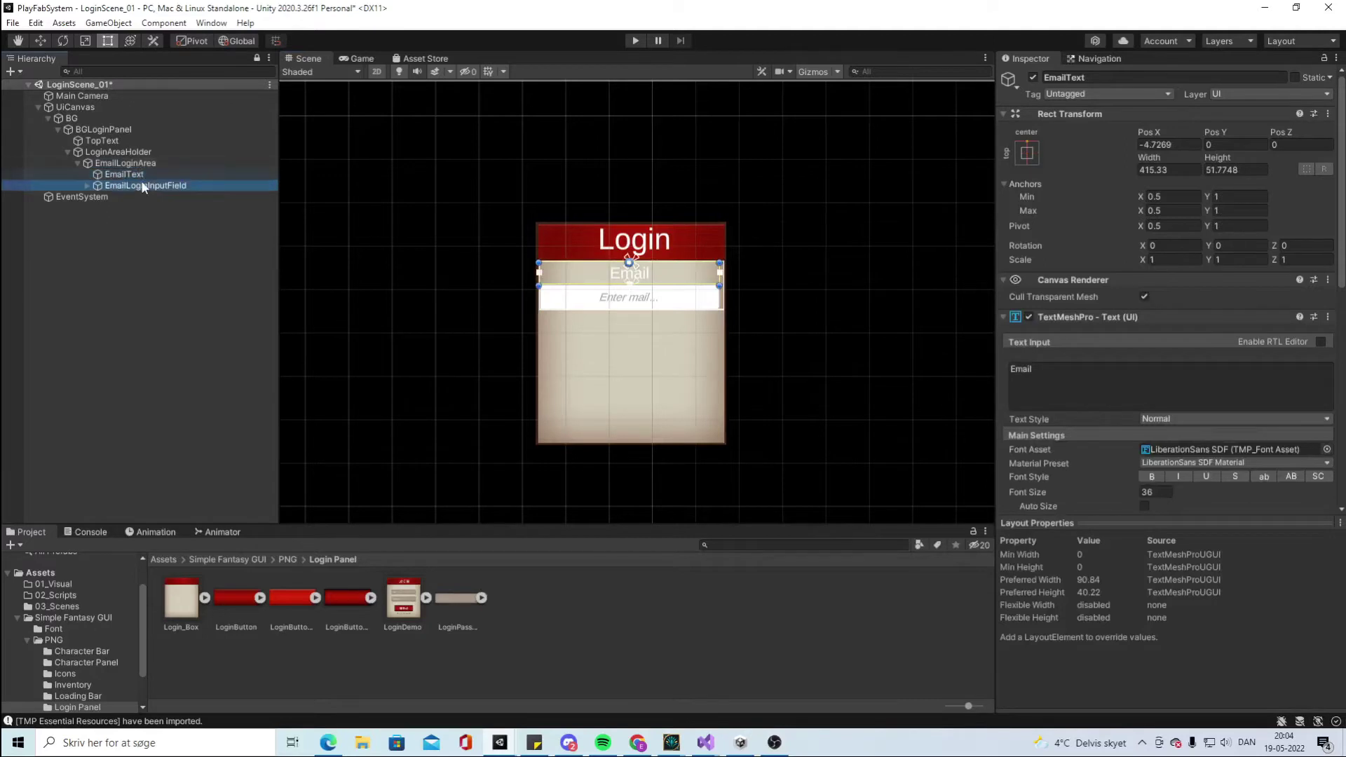
left_click_drag(459, 597, 1227, 330)
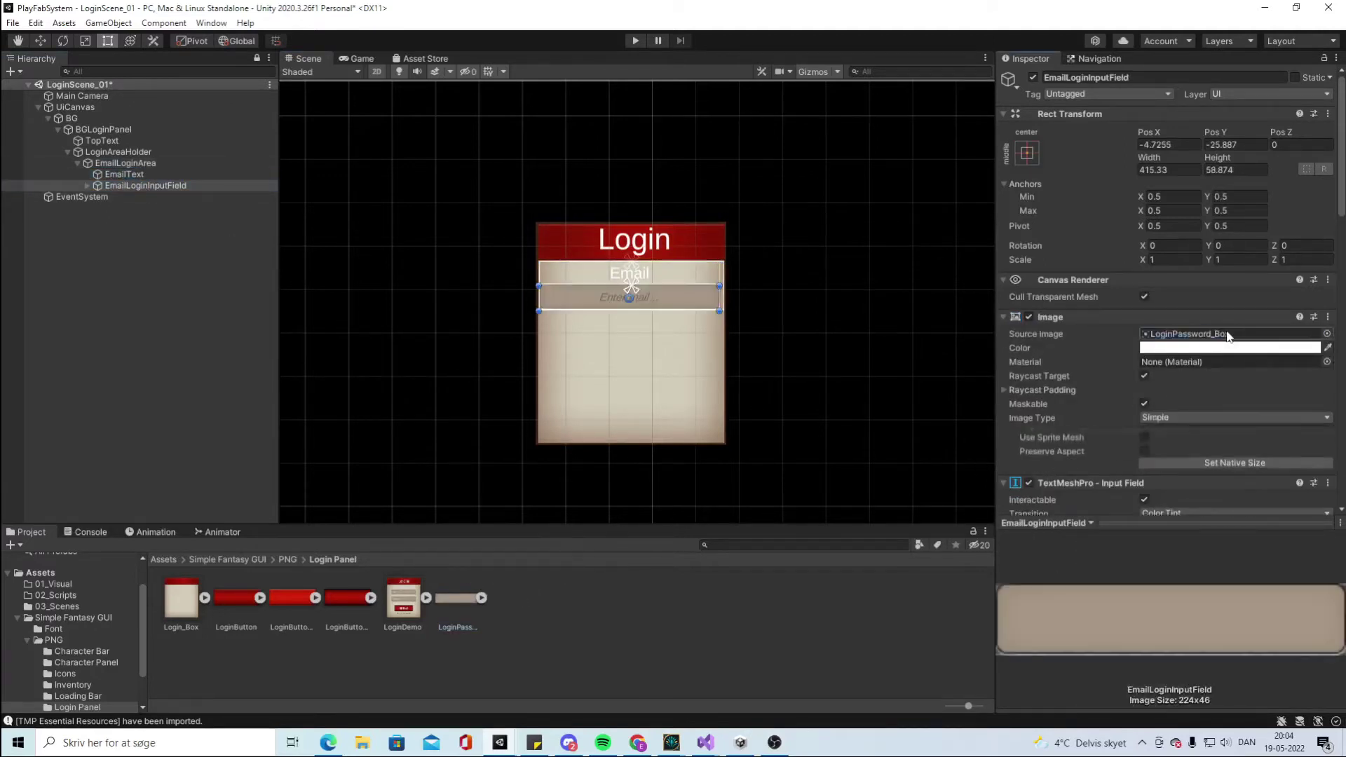
left_click(1206, 348)
left_click_drag(1211, 448, 1211, 460)
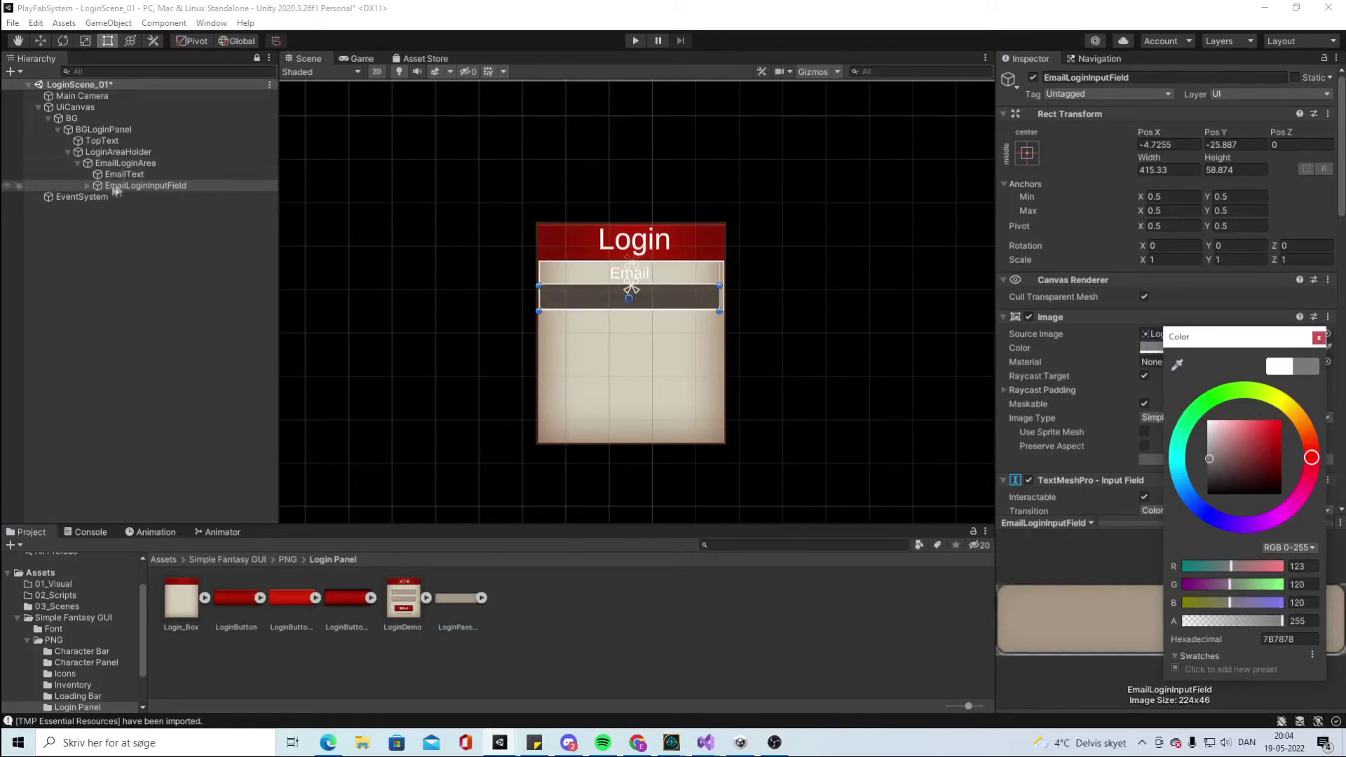
Set the vertex color of the email field's Placeholder text to black (000000)
left_click(87, 186)
left_click(97, 197)
left_click(141, 208)
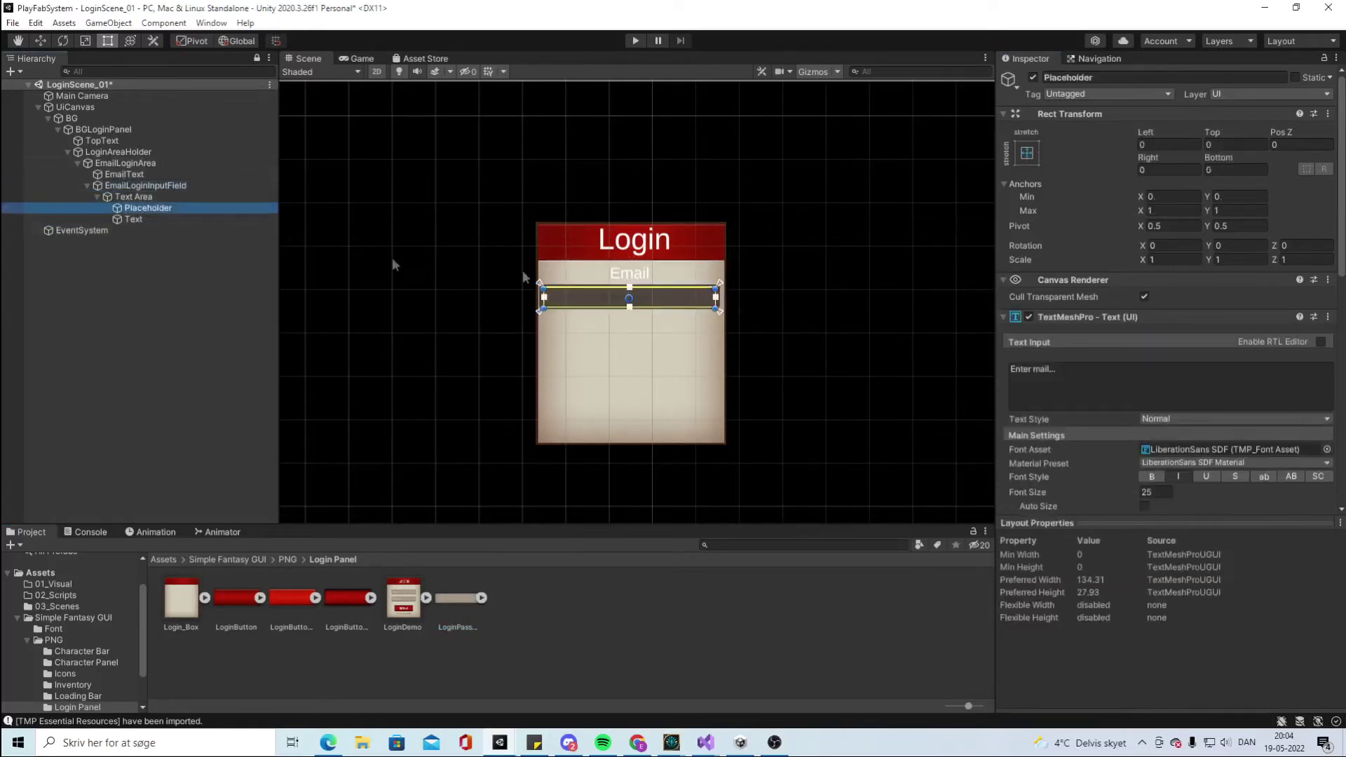
scroll(1174, 481, "down", 3)
left_click(1157, 400)
left_click_drag(1230, 498, 1228, 556)
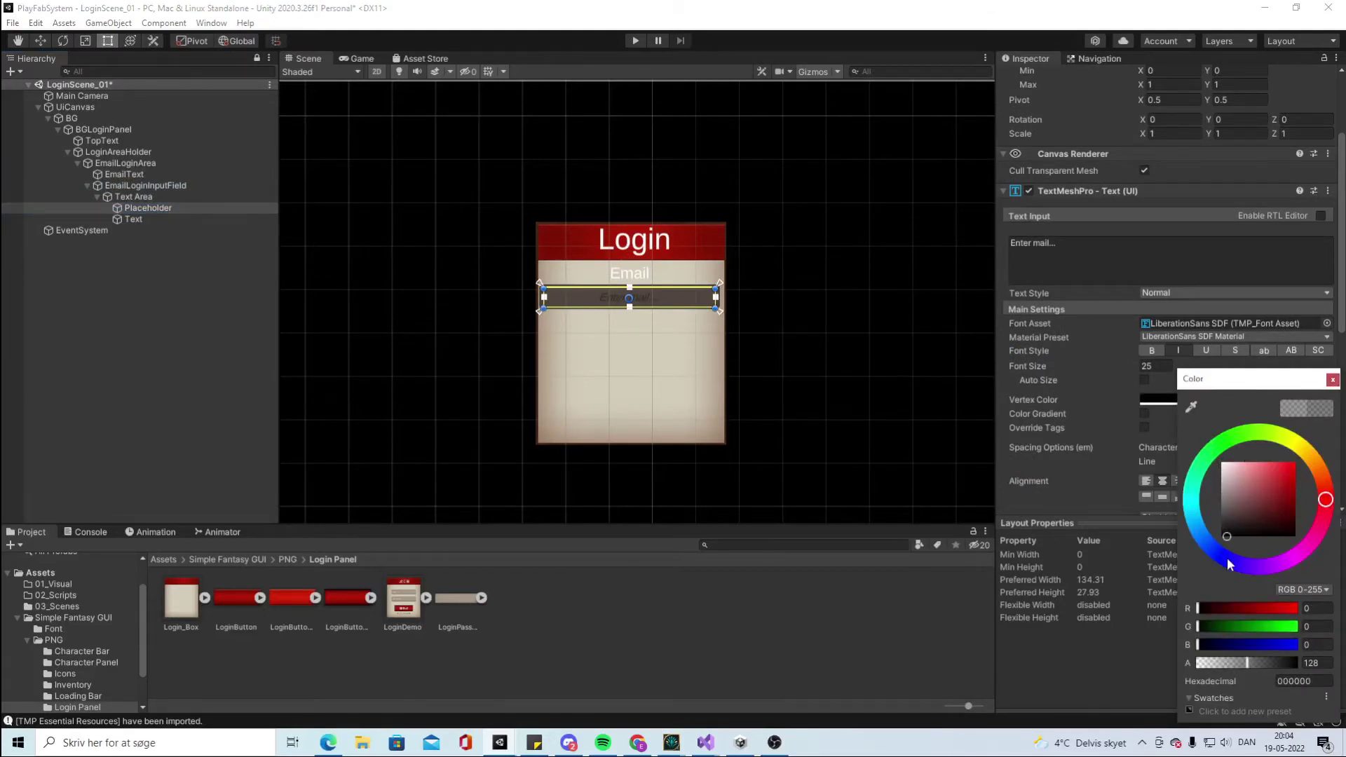
Make the email Placeholder text's black vertex color fully opaque with alpha 255
left_click_drag(1227, 558, 1168, 546)
left_click_drag(1272, 663, 1336, 668)
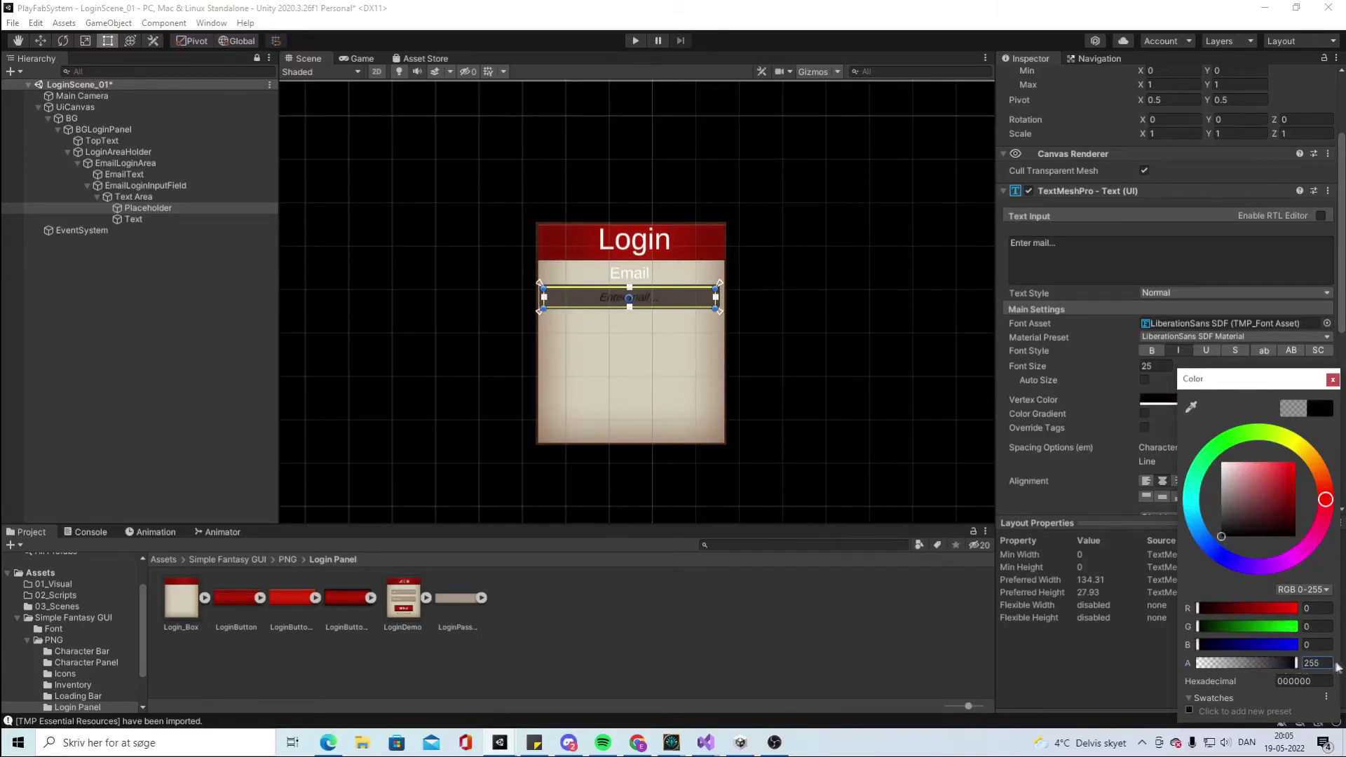
left_click(270, 386)
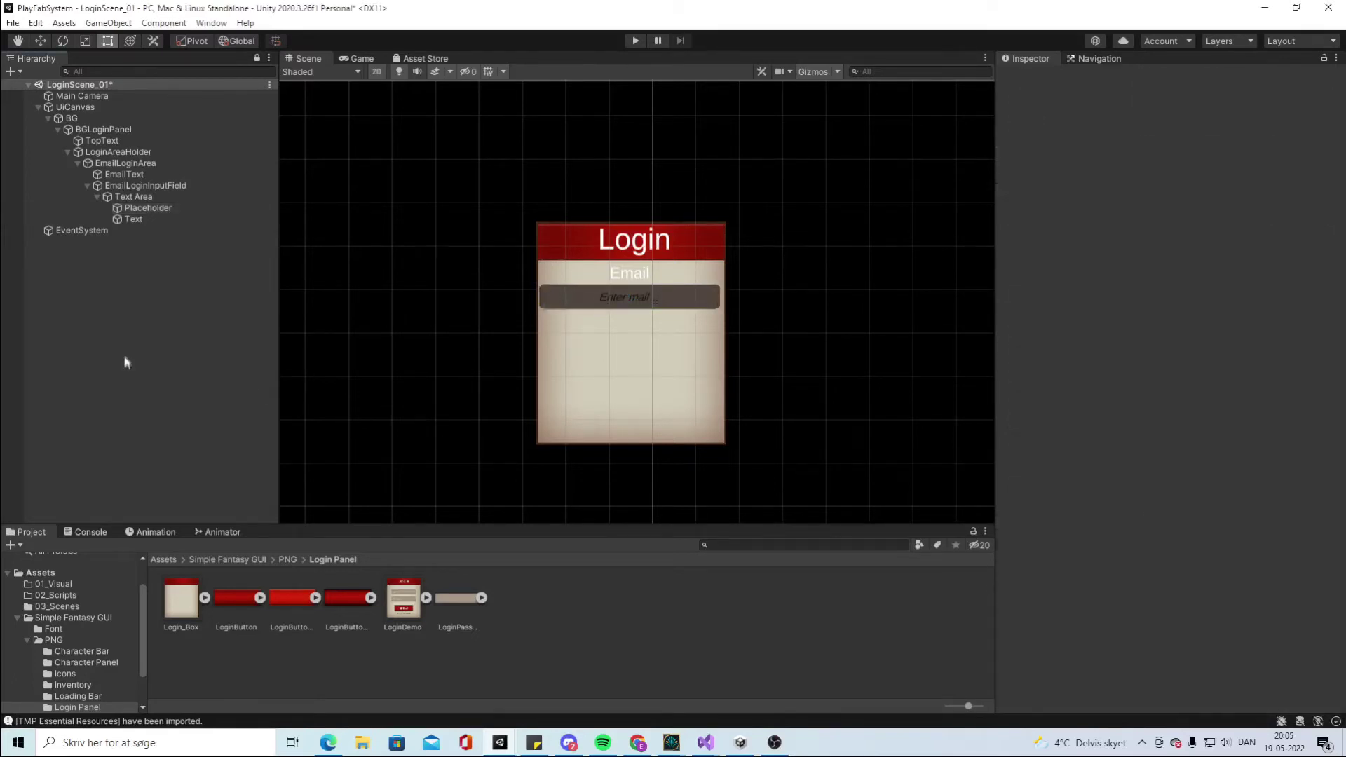
Duplicate EmailLoginArea inside LoginAreaHolder and rename the copy PasswordLoginArea
left_click(87, 185)
left_click(125, 185)
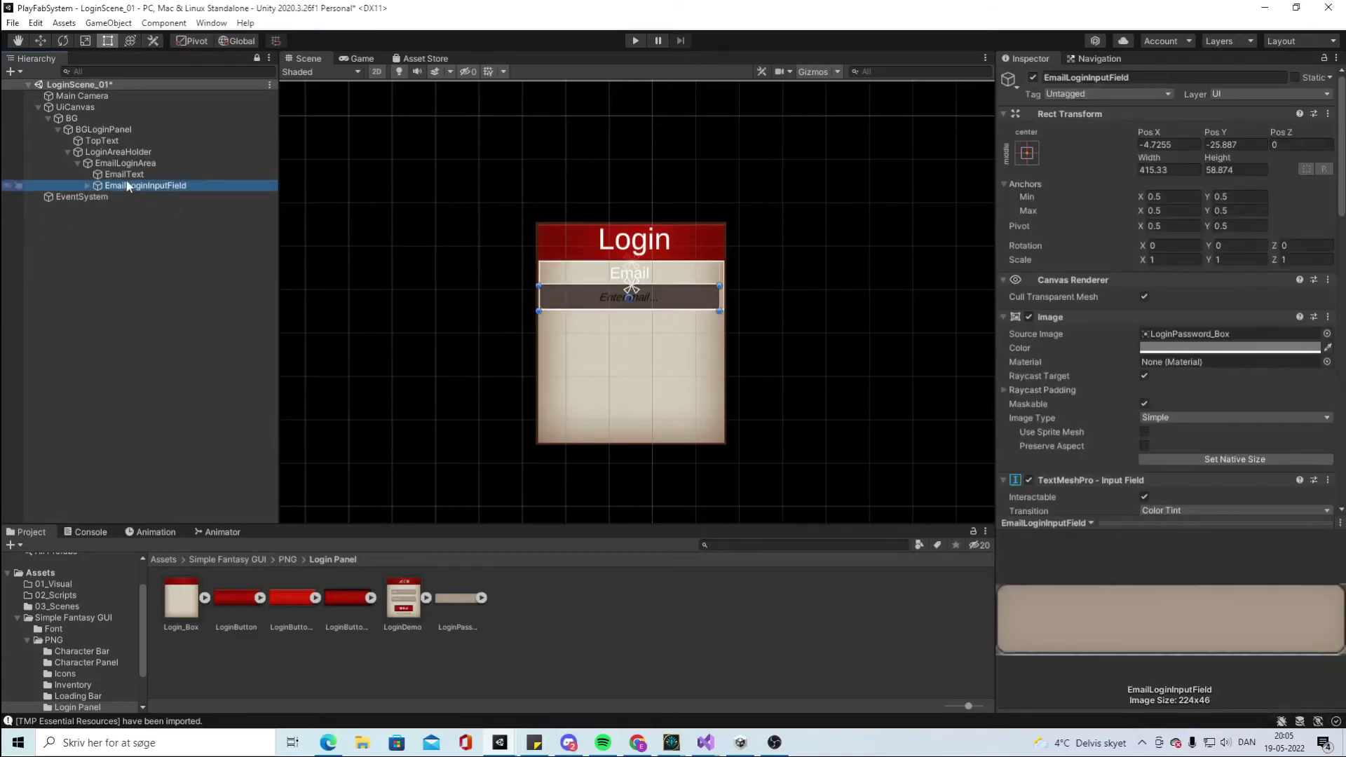
left_click(77, 162)
left_click(112, 163)
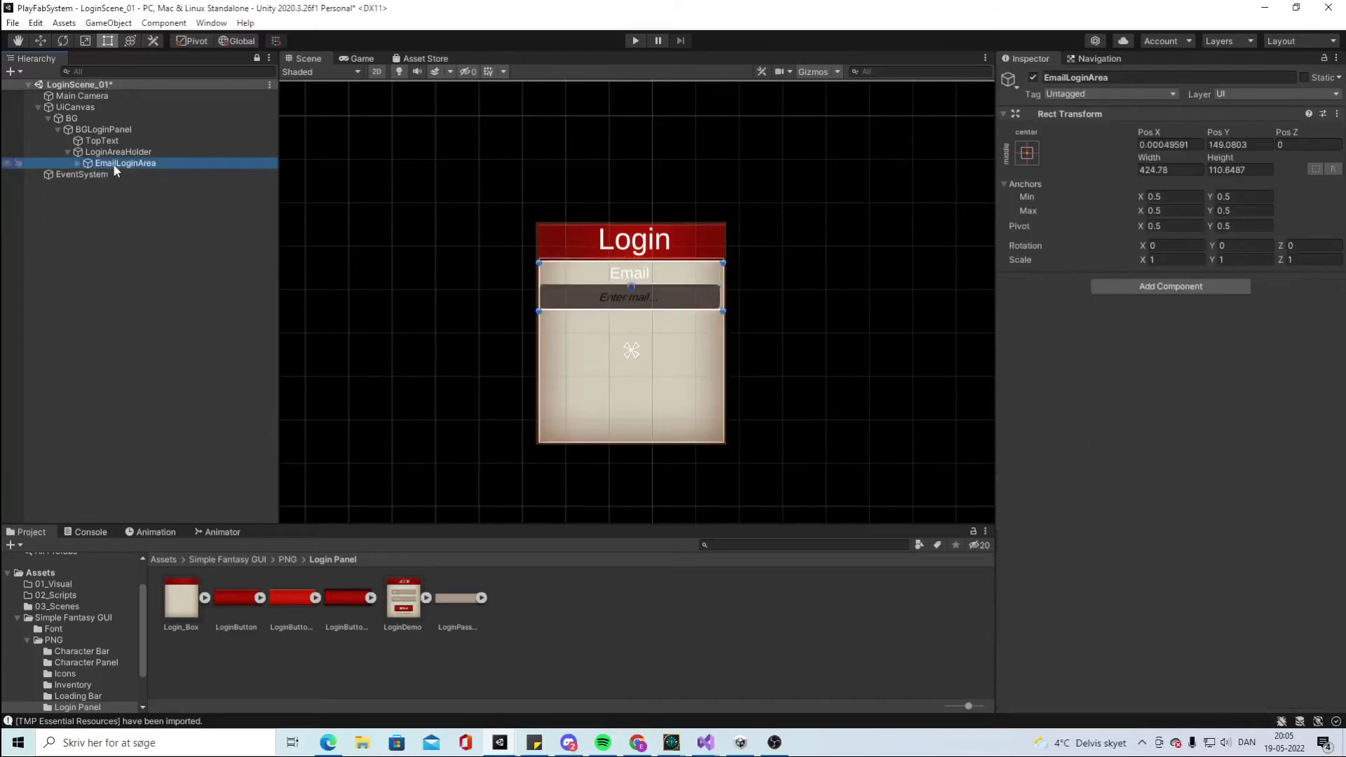
key("ctrl+d")
right_click(136, 174)
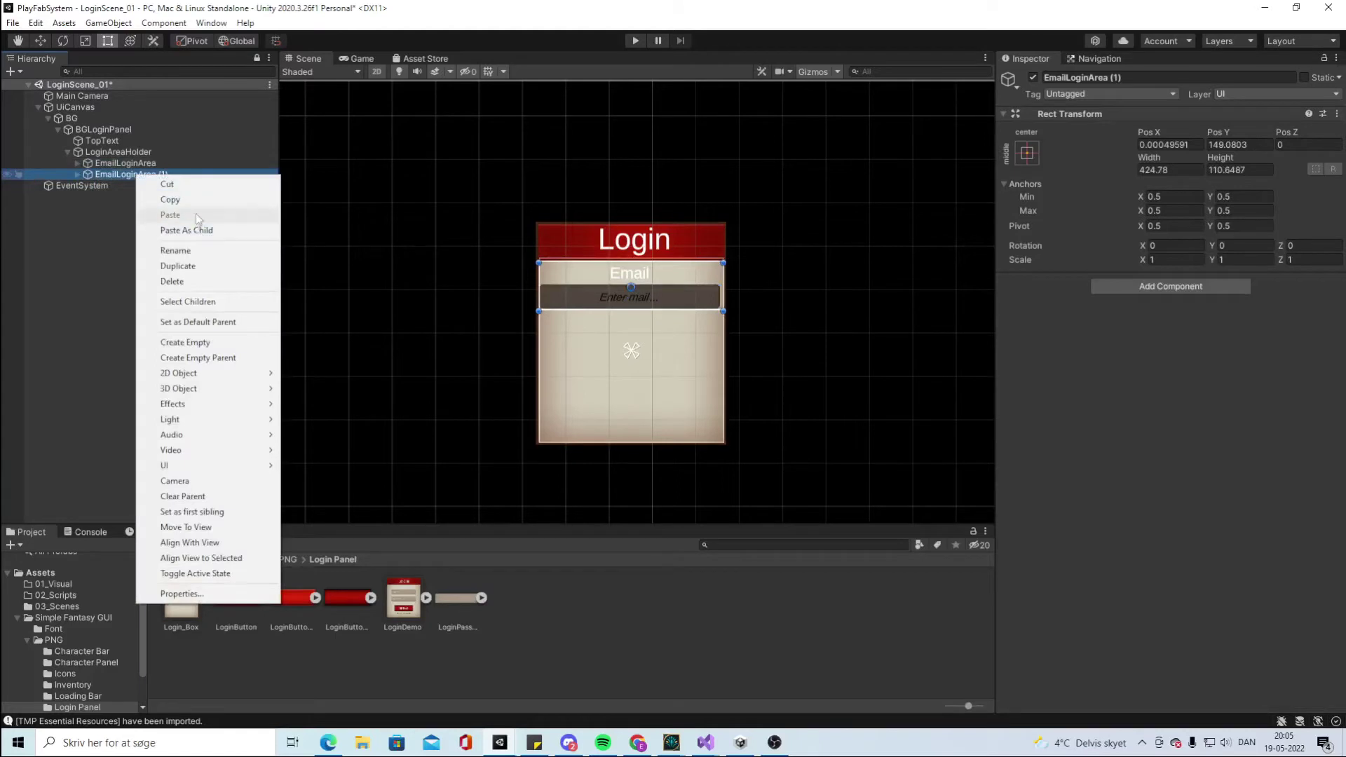
left_click(190, 256)
type("Pass")
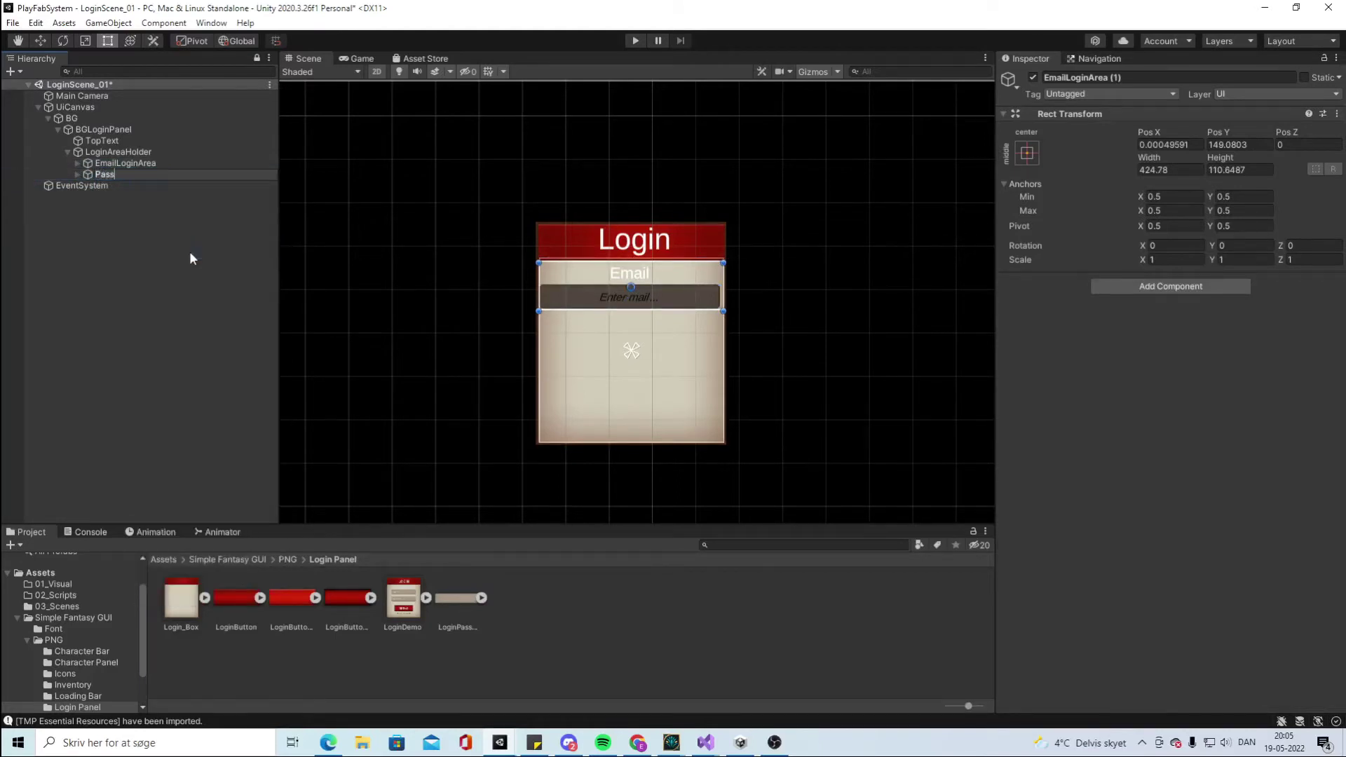
type("wordLoginArea")
key("Return")
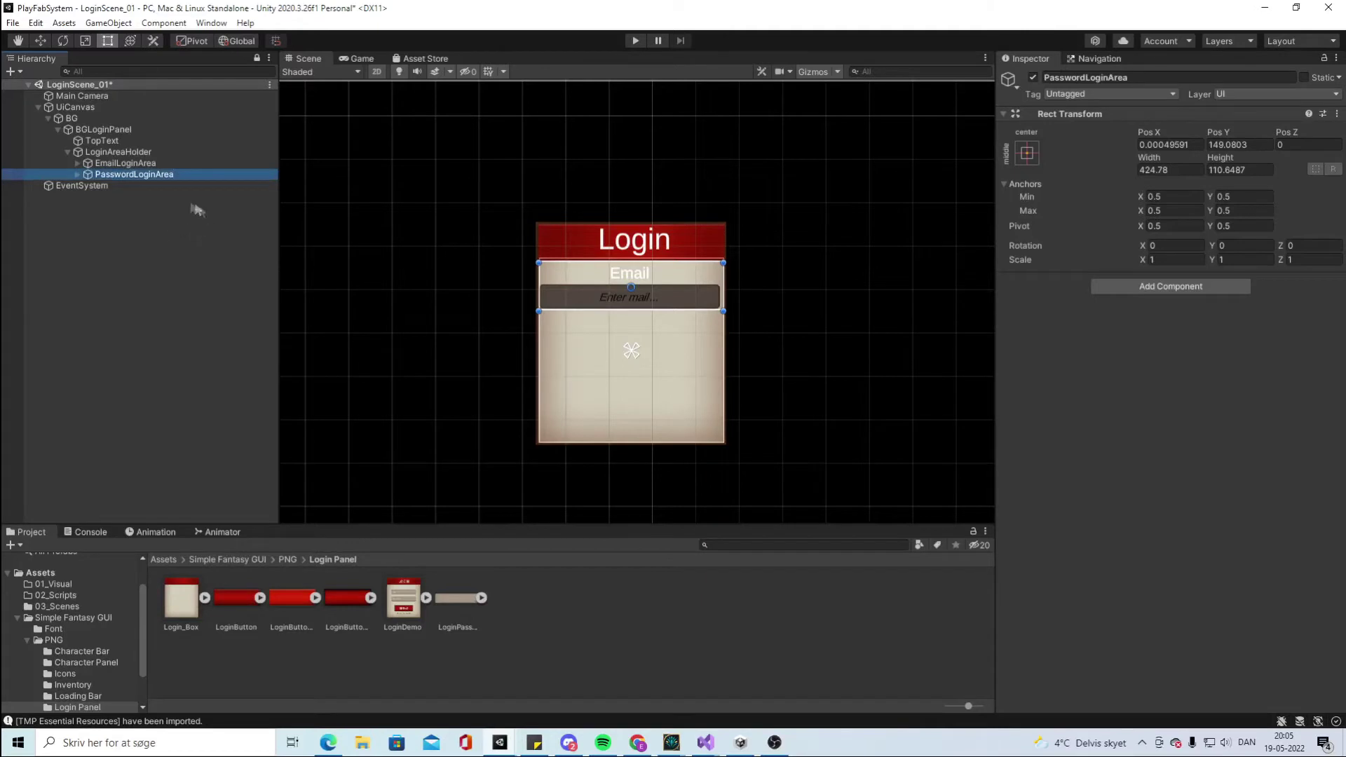
Add a TextMeshPro button as a child of LoginAreaHolder and name it LoginButtom
right_click(121, 152)
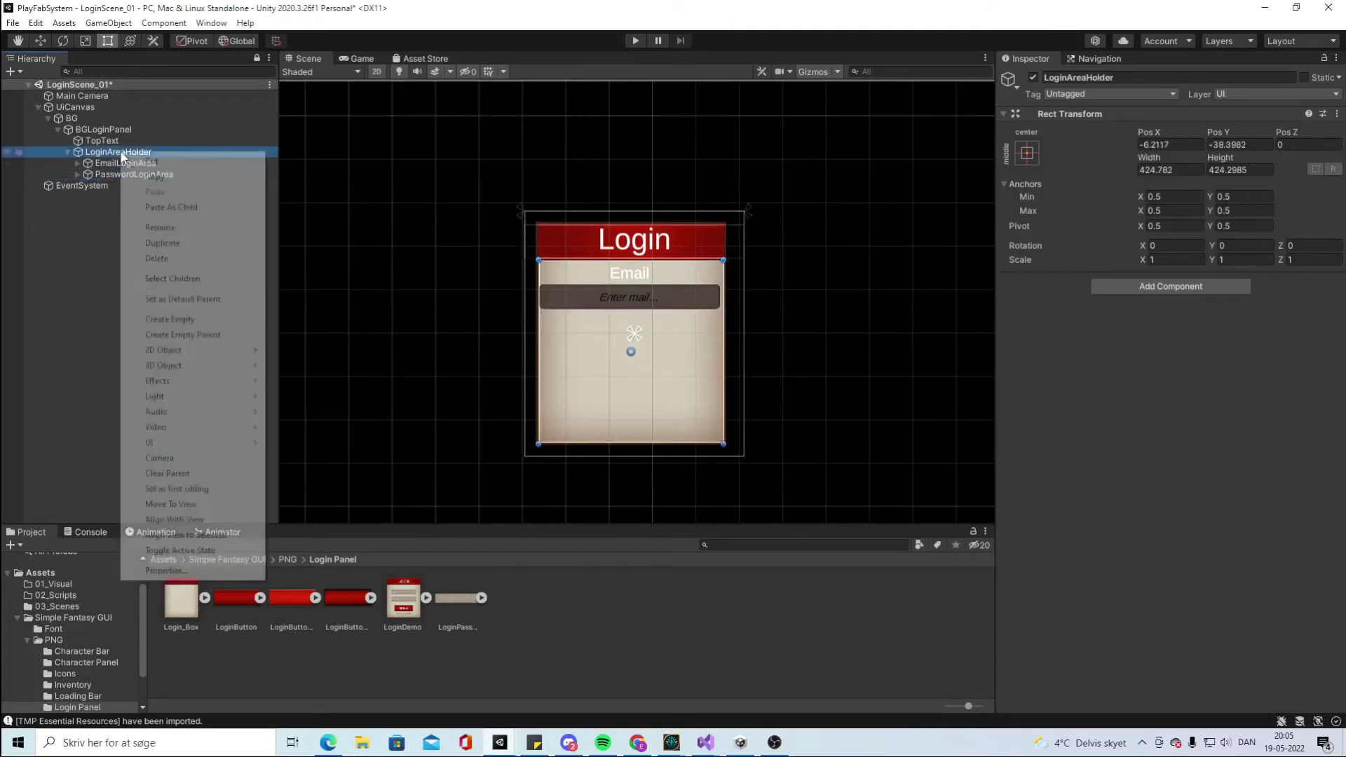
mouse_move(205, 446)
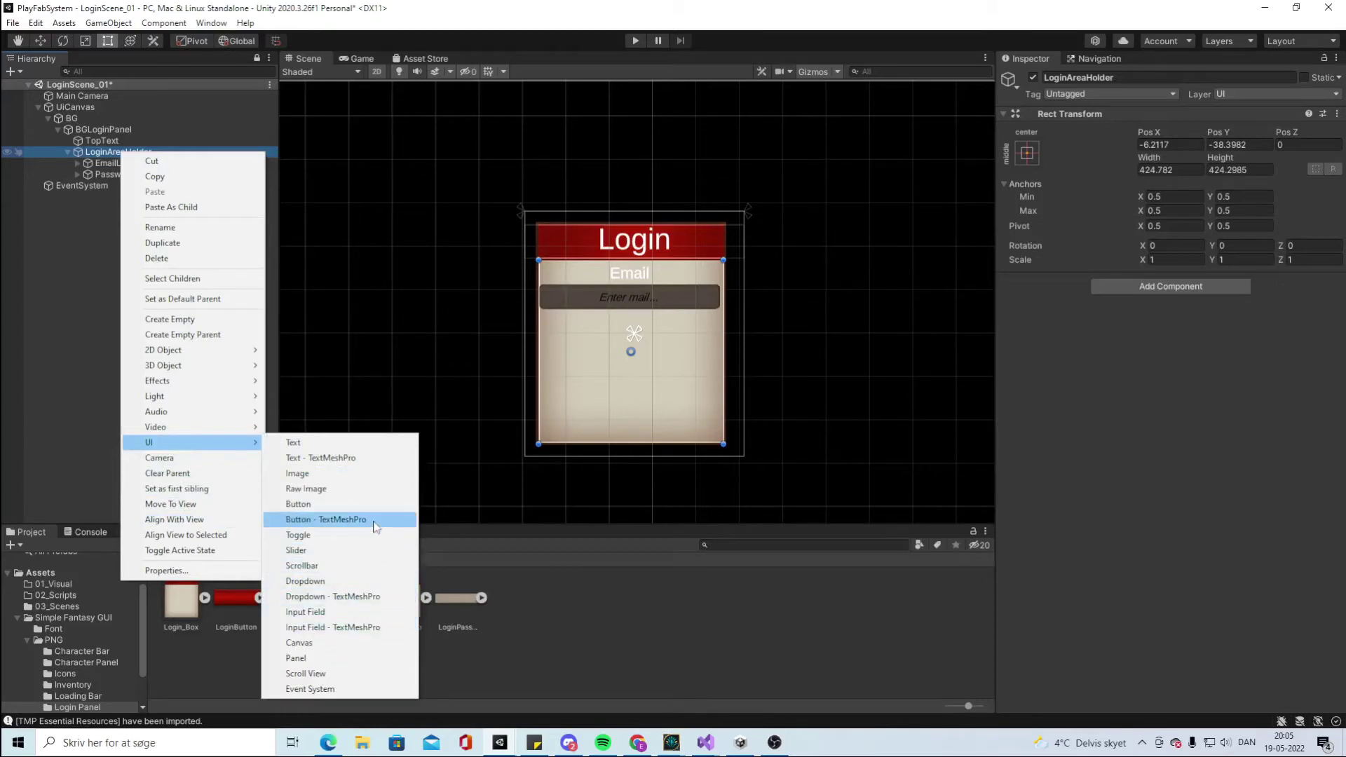
left_click(327, 519)
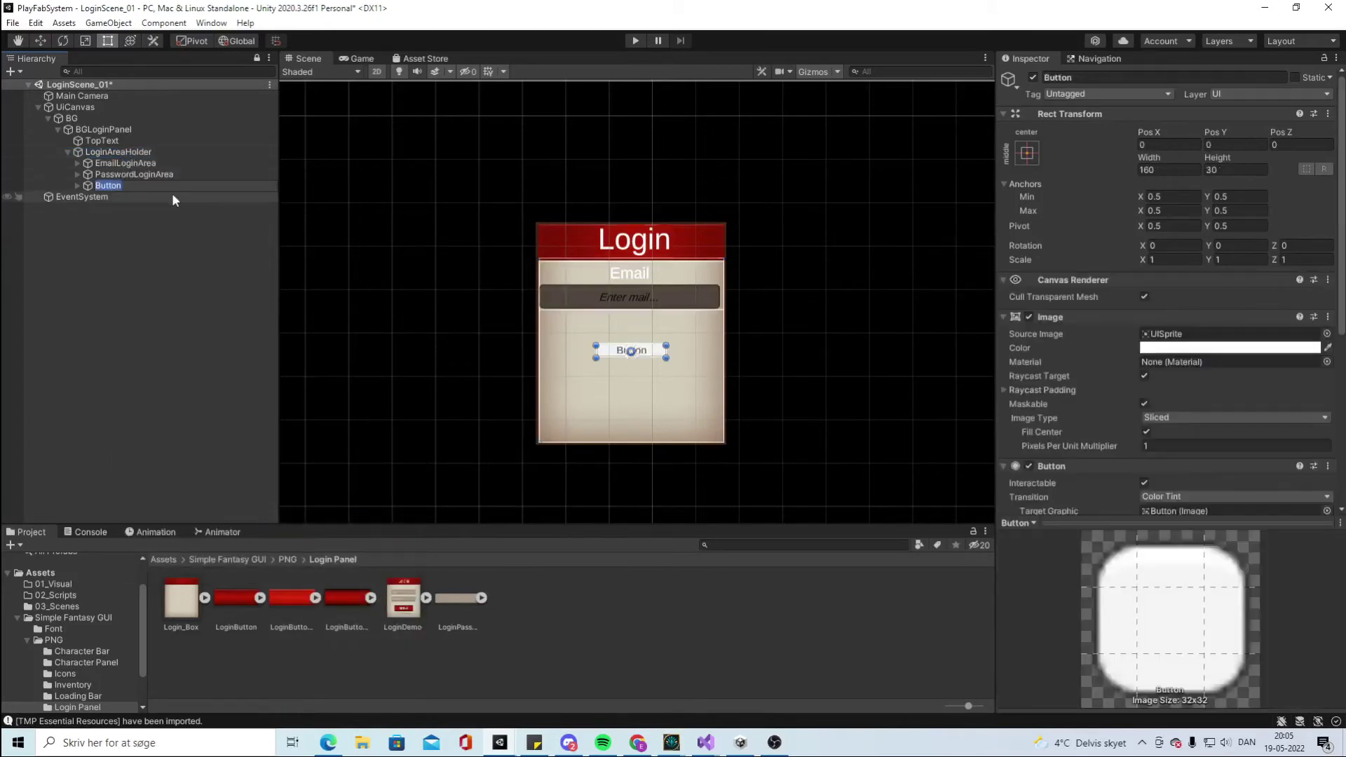
type("LoginButtom")
key("Return")
Change the label text of LoginButtom to "Login"
left_click(77, 185)
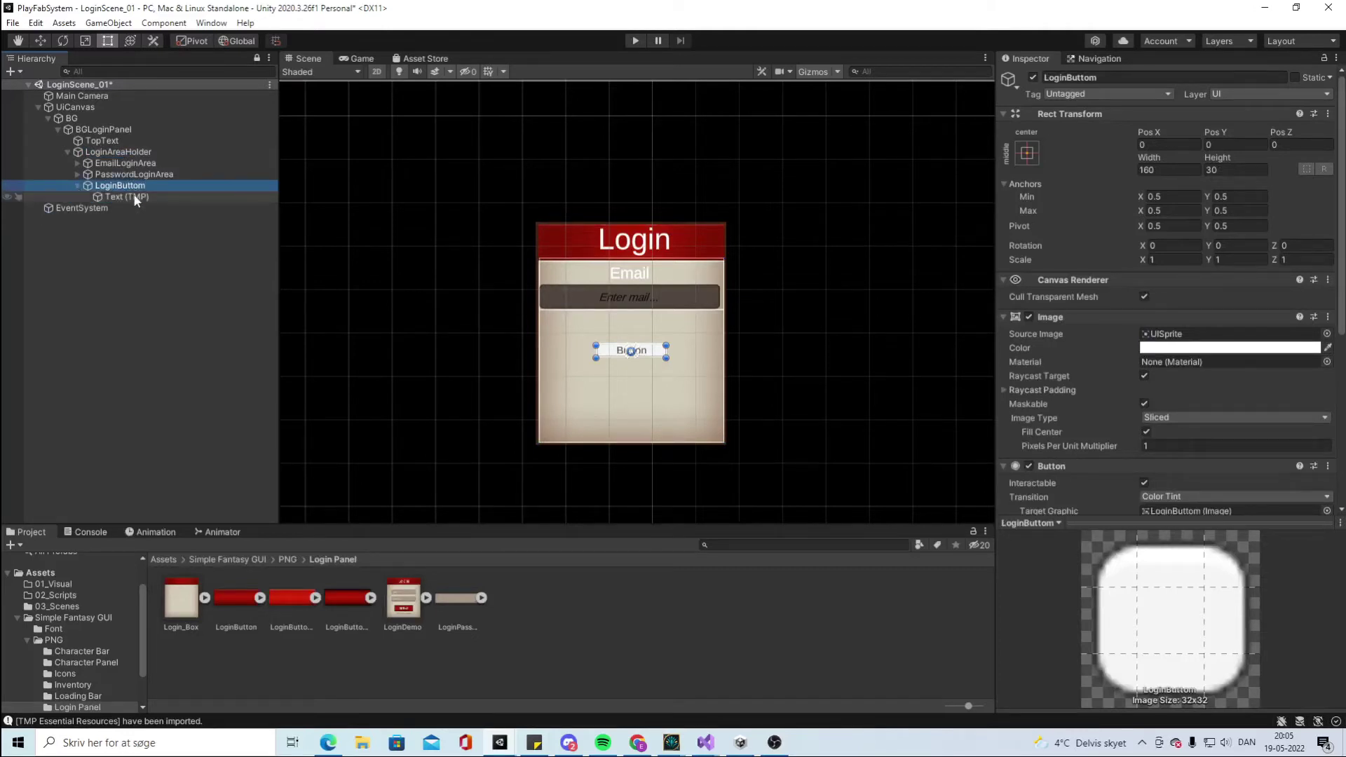
left_click(133, 196)
left_click(1059, 390)
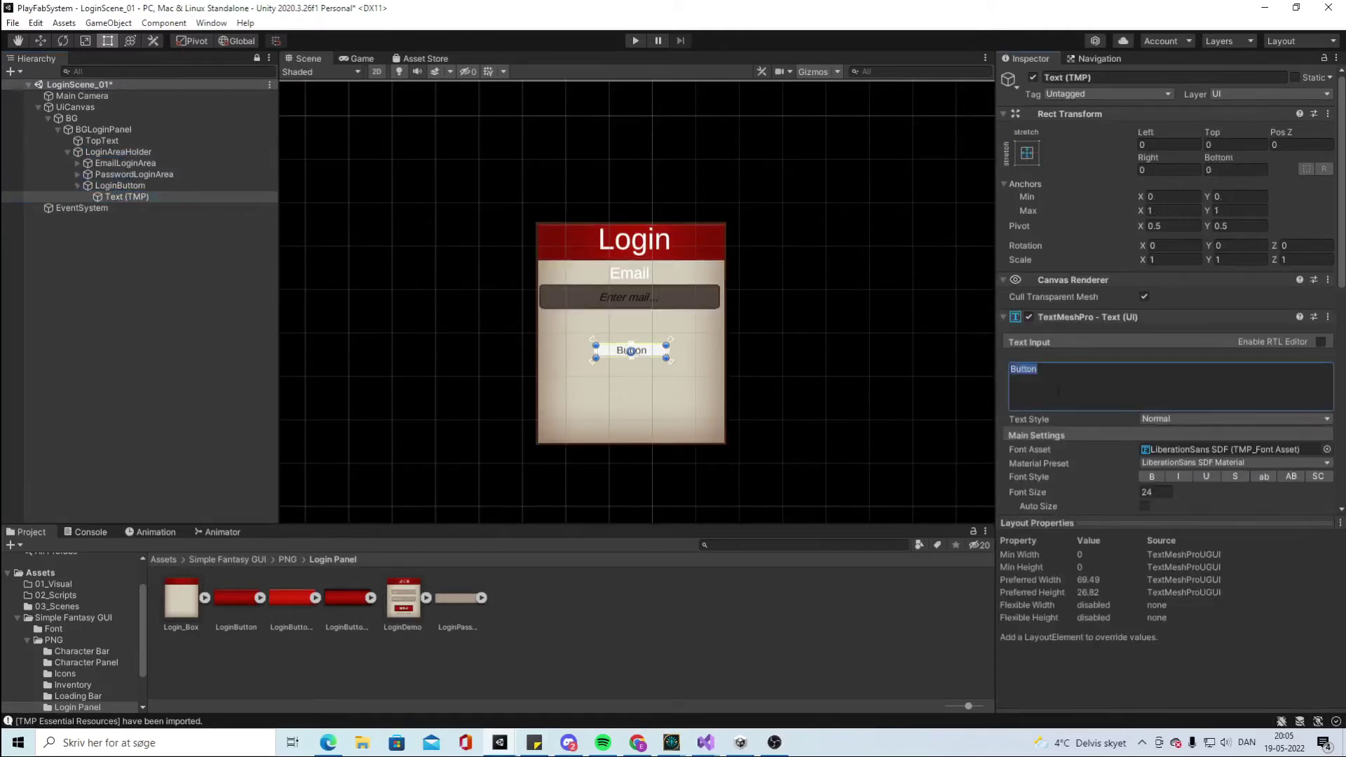
type("Login")
left_click(594, 343)
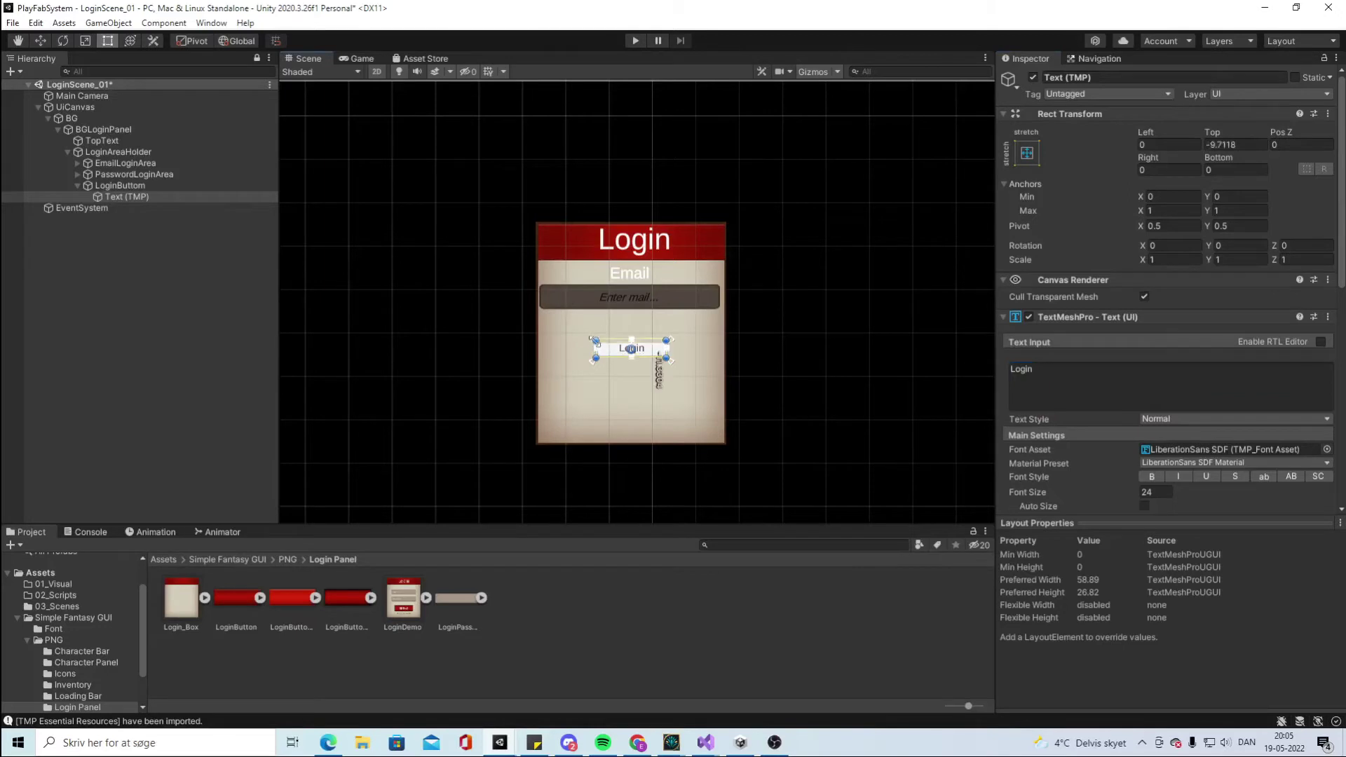
Set LoginButtom's width to 190 and height to 45, and assign LoginButton_Pressed as its source image
left_click(126, 185)
left_click_drag(595, 344, 673, 339)
left_click(1177, 170)
type("190")
key("Tab")
type("45")
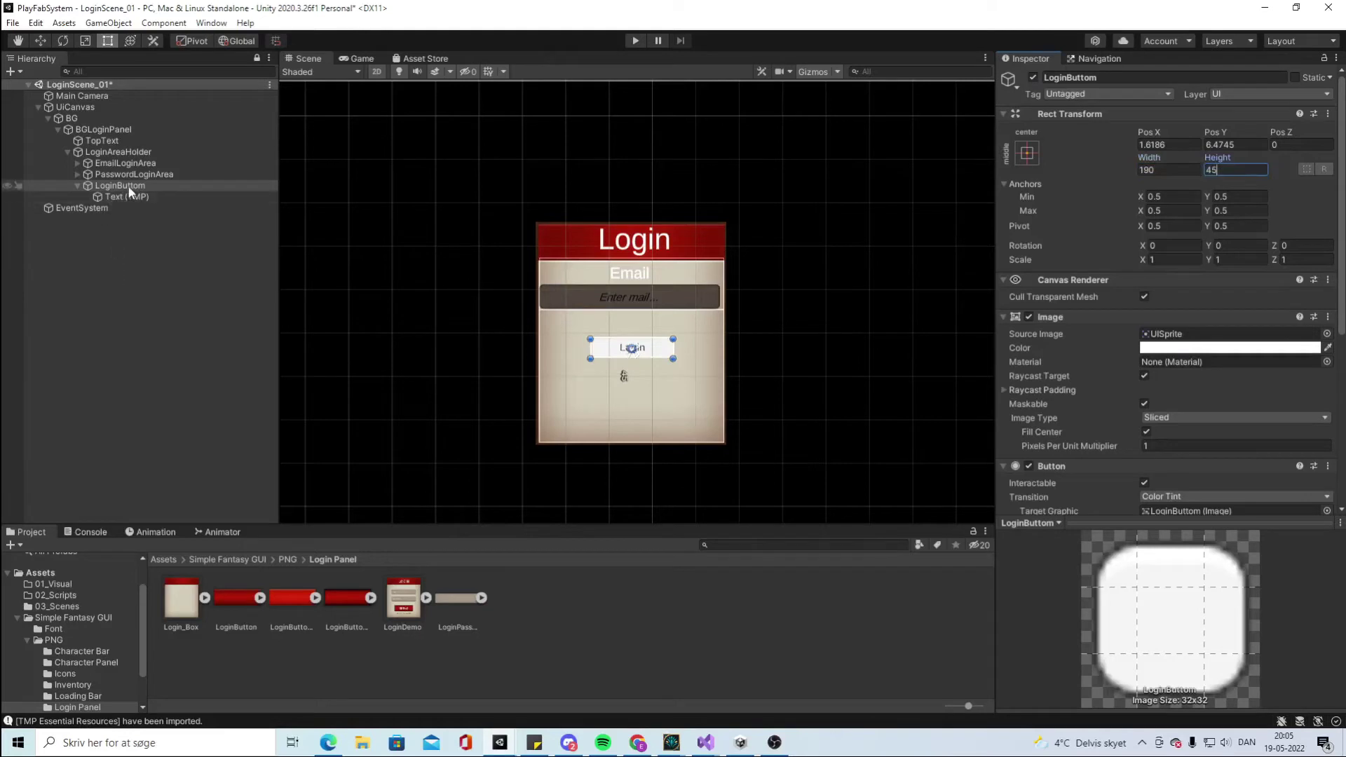
left_click_drag(352, 603, 1227, 334)
Set the vertex color of LoginButtom's label text to black (000000) and clear the selection
left_click(151, 196)
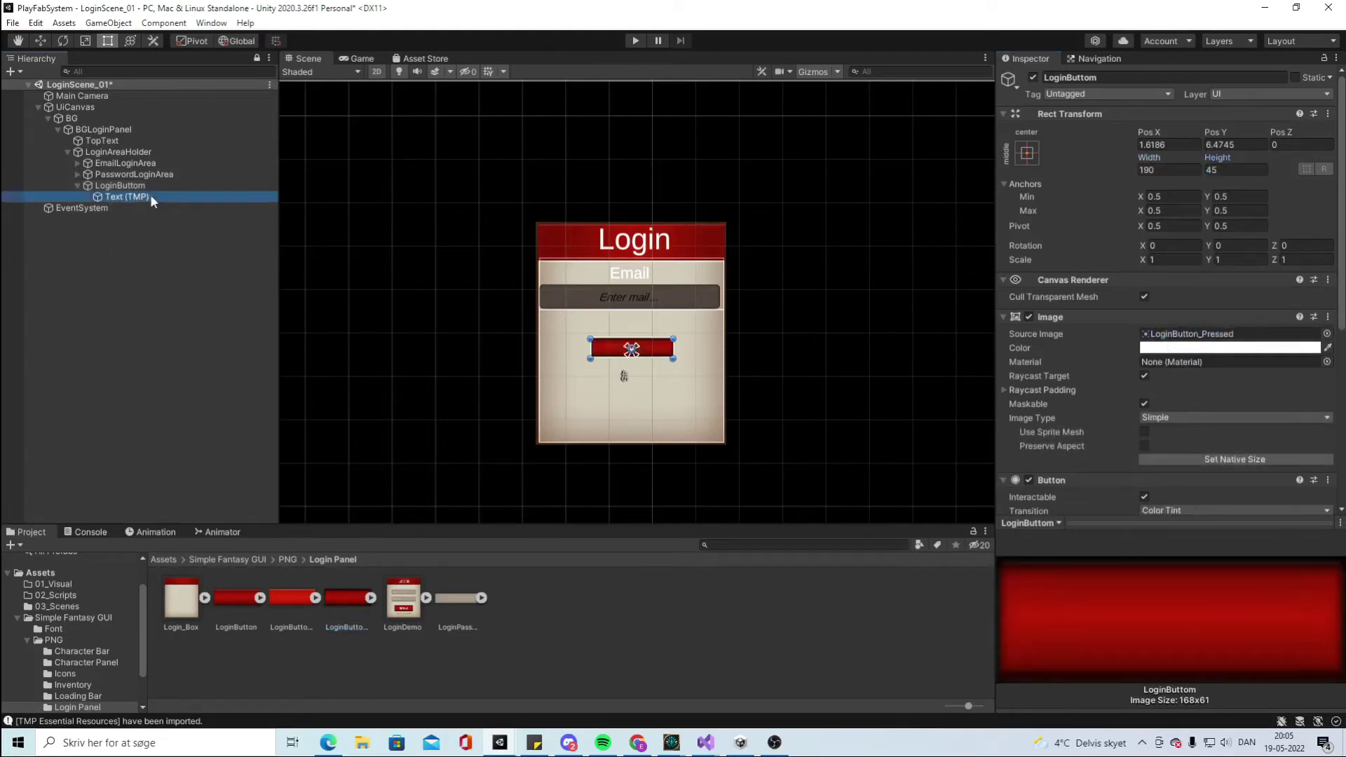
scroll(1191, 280, "down", 4)
left_click(1201, 147)
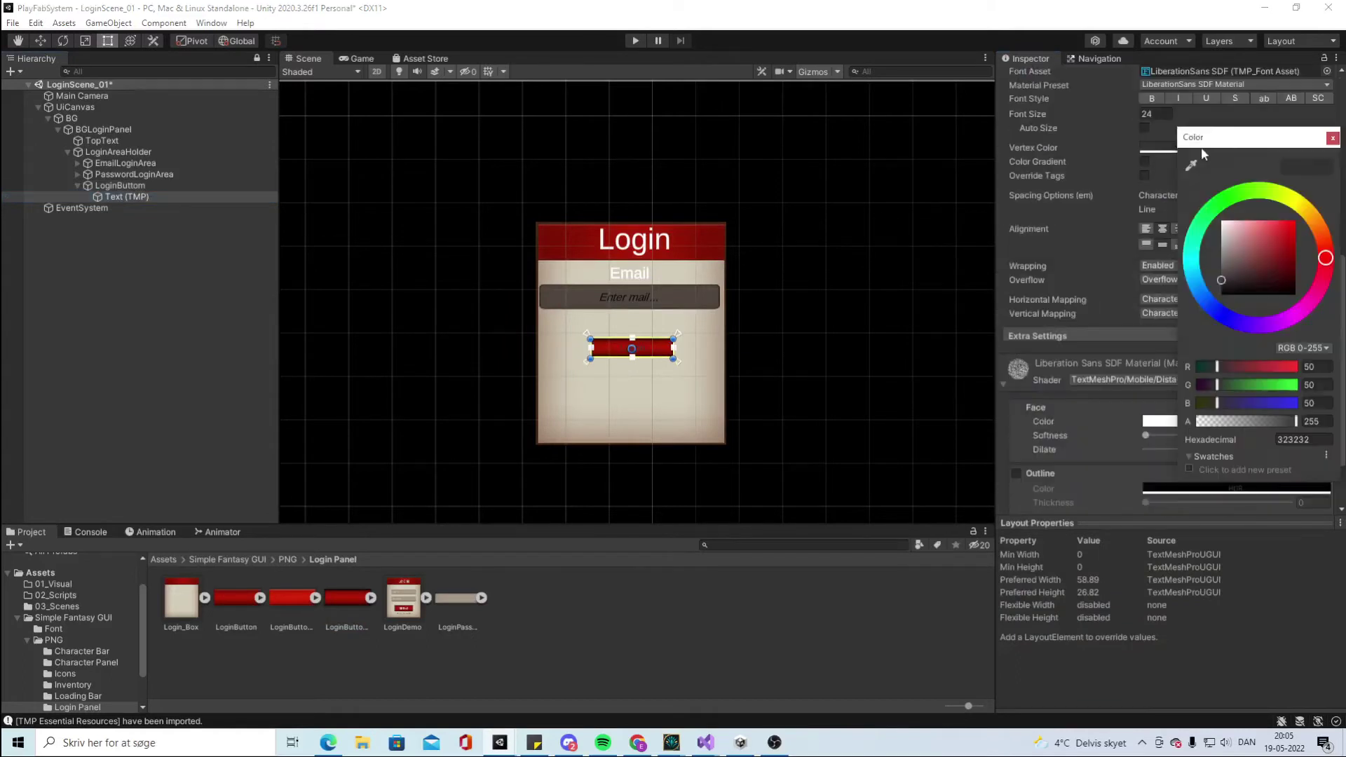
left_click(1226, 287)
left_click_drag(1227, 298, 1224, 324)
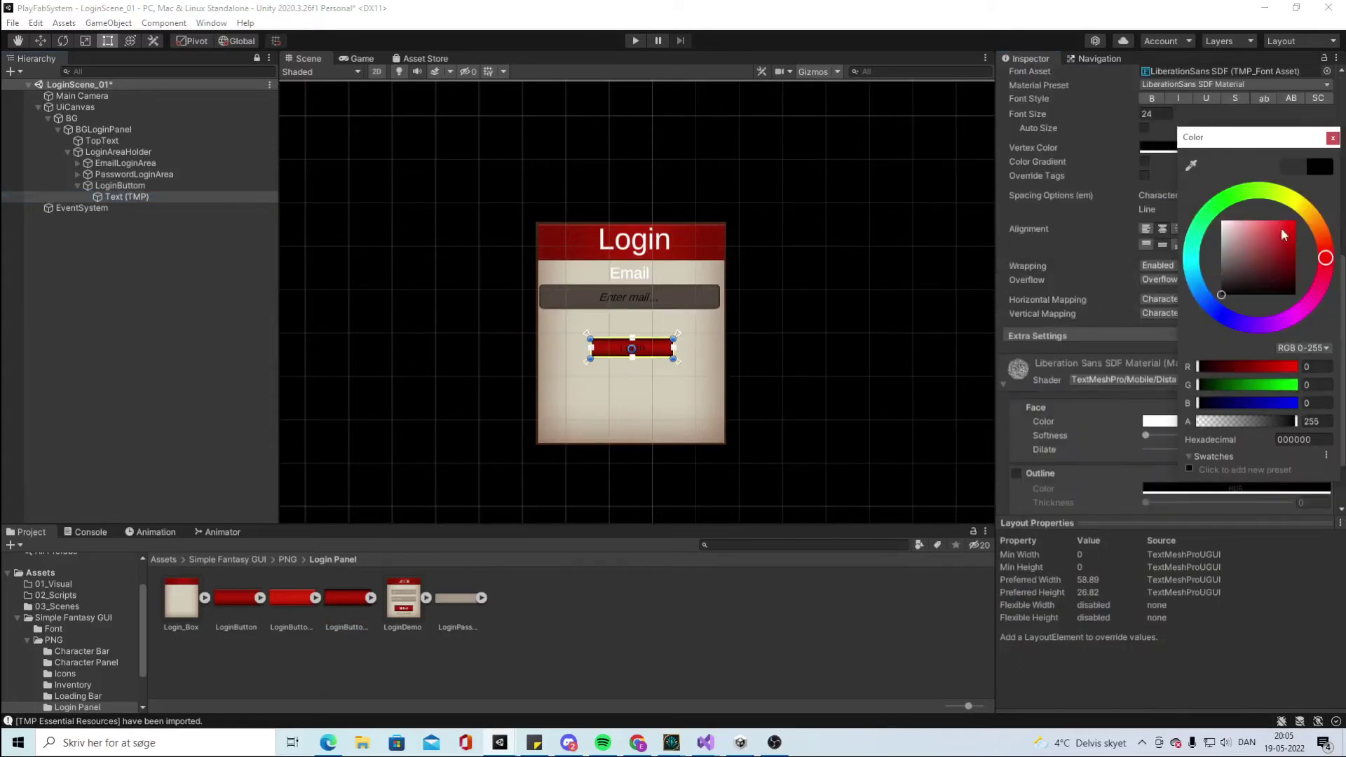
left_click(1332, 137)
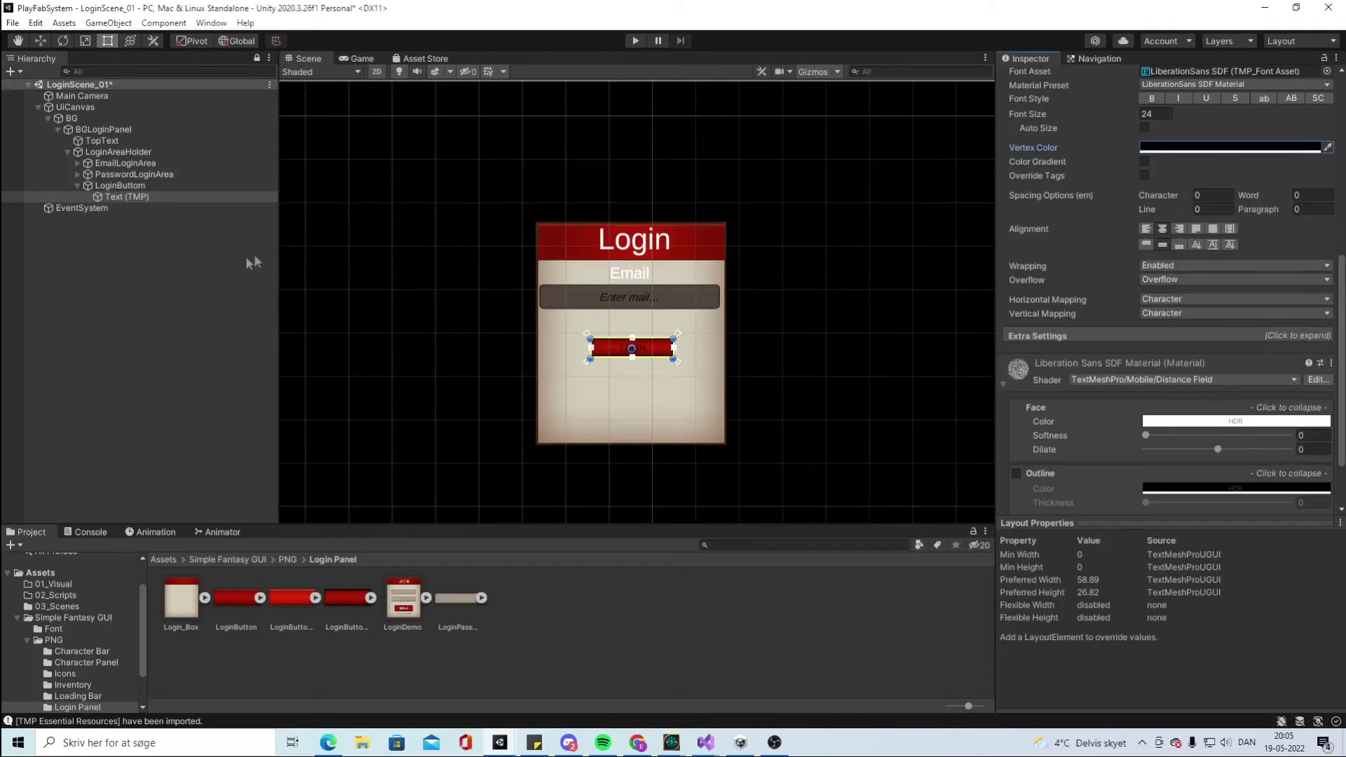
scroll(1210, 253, "up", 2)
left_click(21, 292)
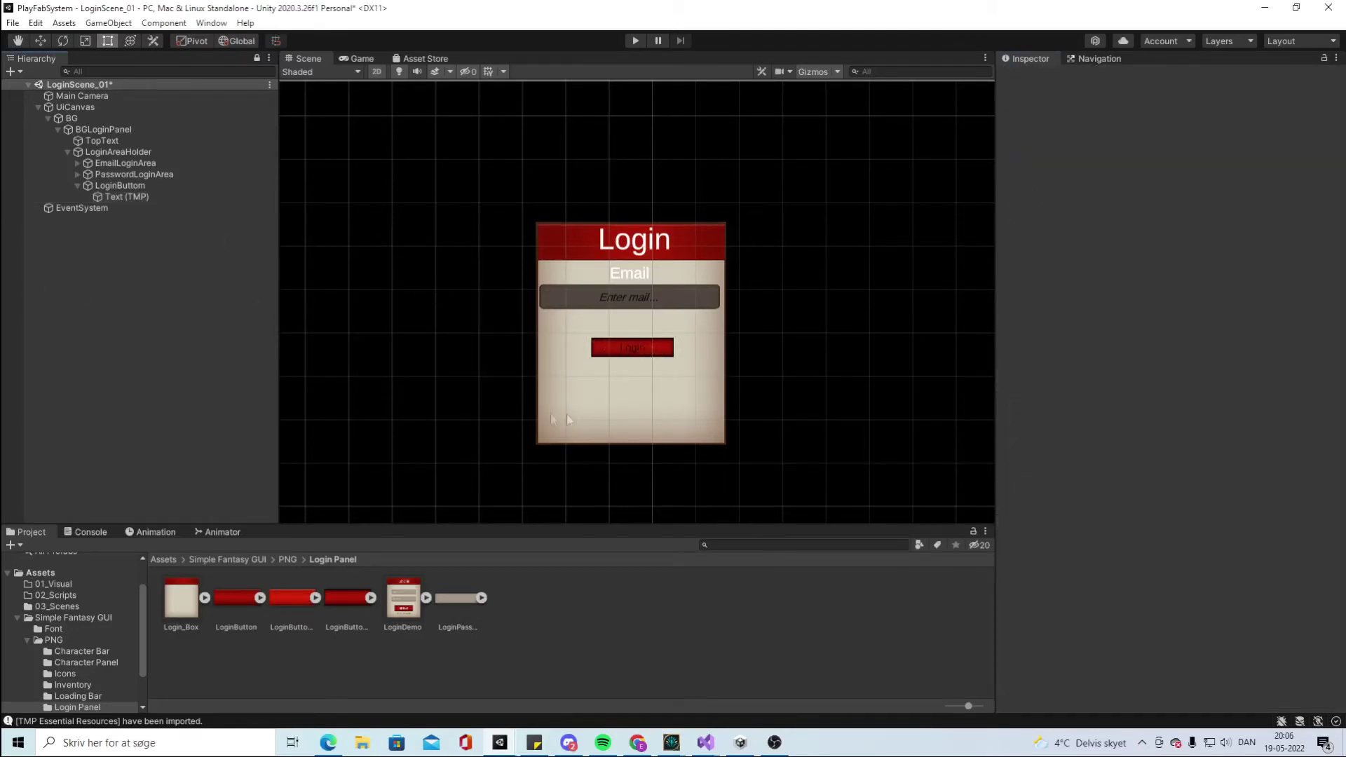
Duplicate LoginButtom and rename the copy NewAccountButtom
left_click(77, 185)
left_click(109, 186)
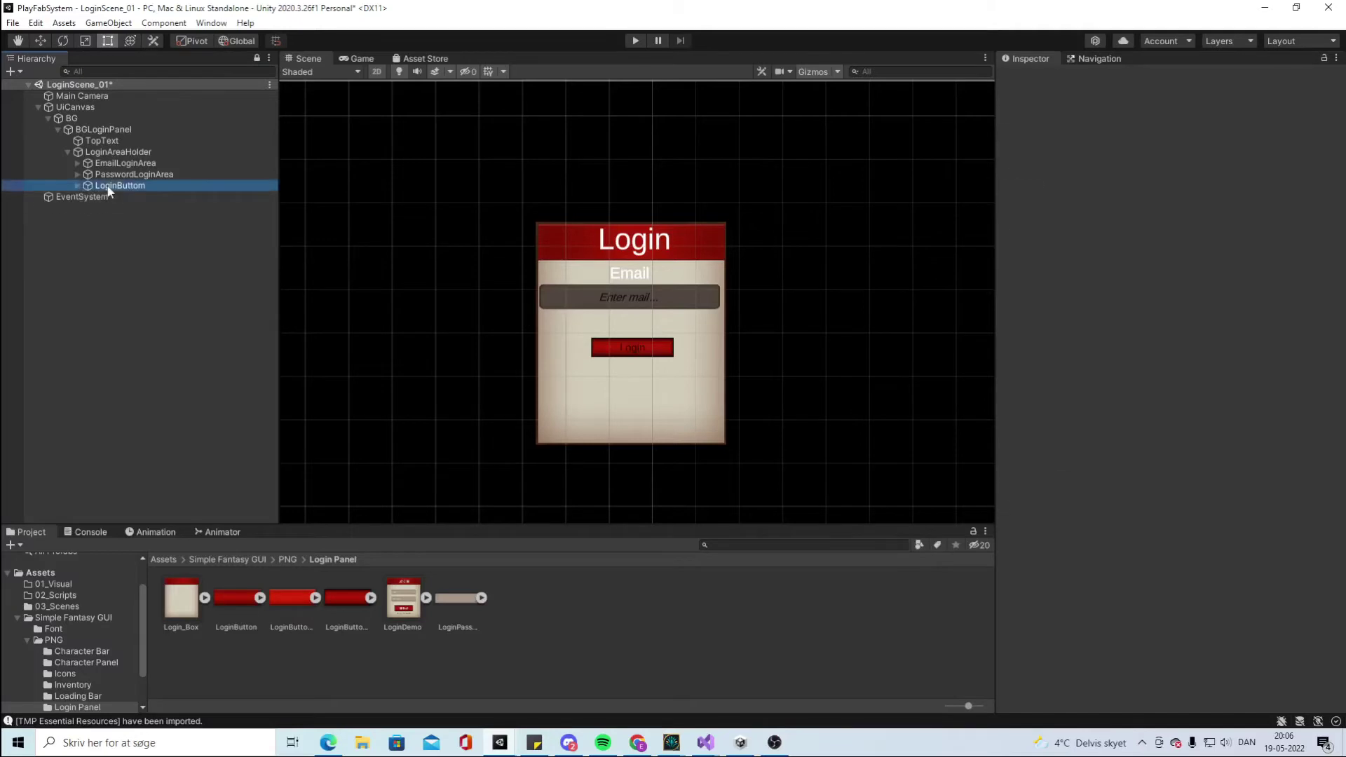
key("ctrl+d")
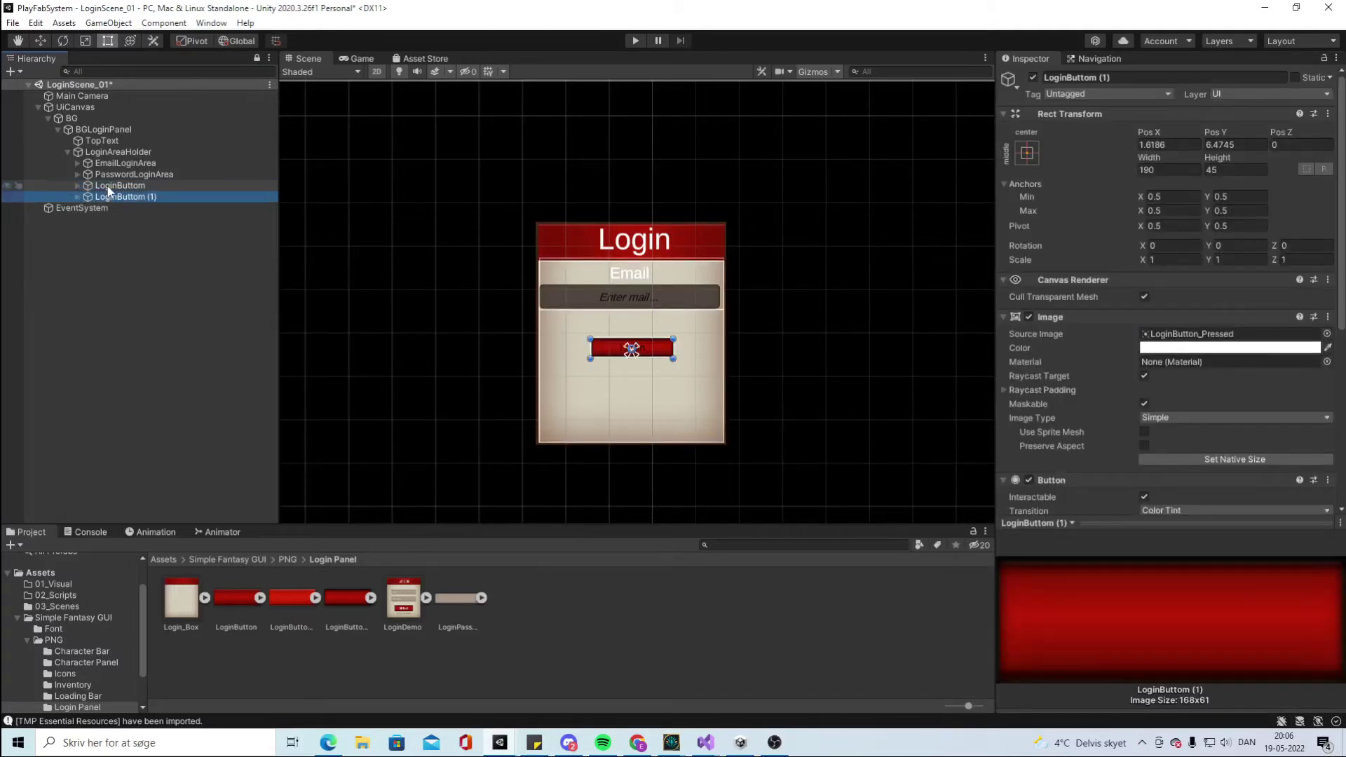
right_click(123, 197)
left_click(175, 278)
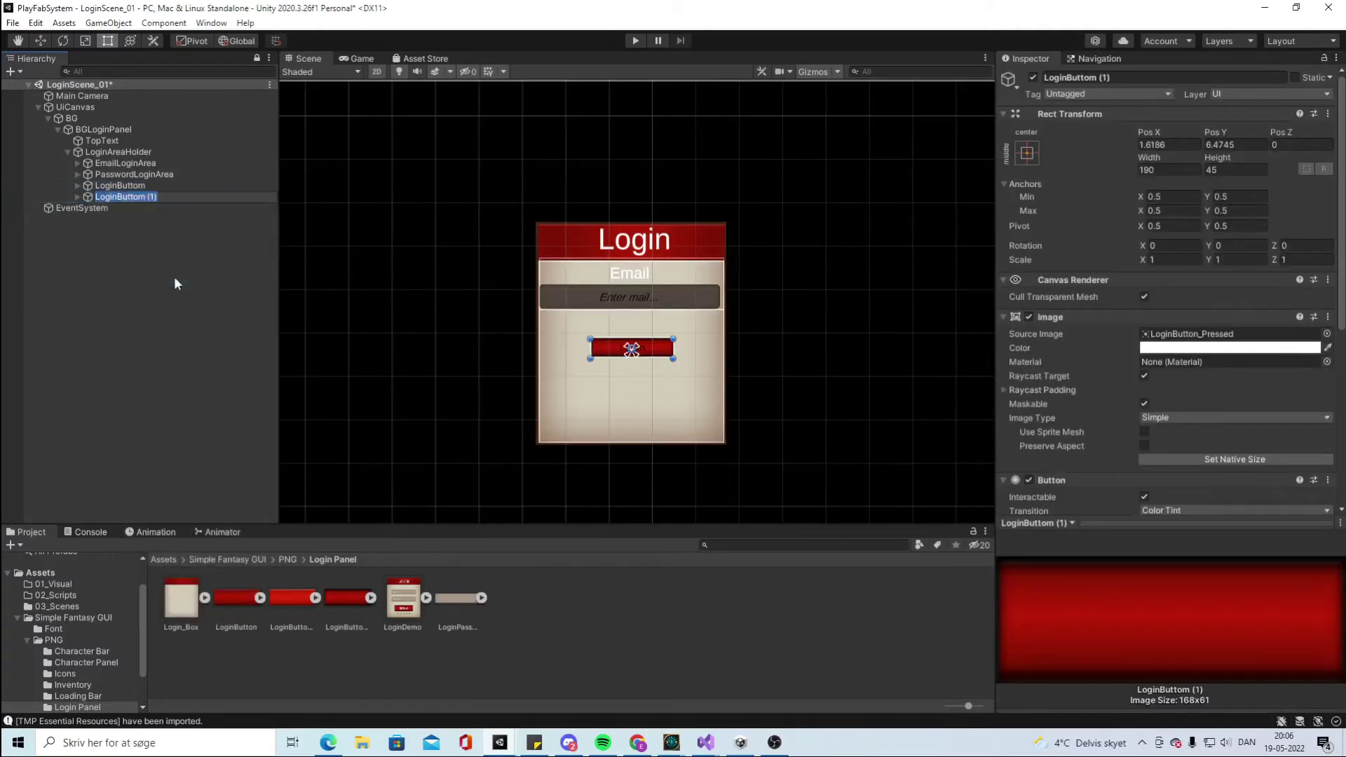
type("NewAccountButtom")
key("Return")
Change the label text of NewAccountButtom to "New account"
key("Right")
left_click(114, 209)
left_click(1079, 395)
type("N")
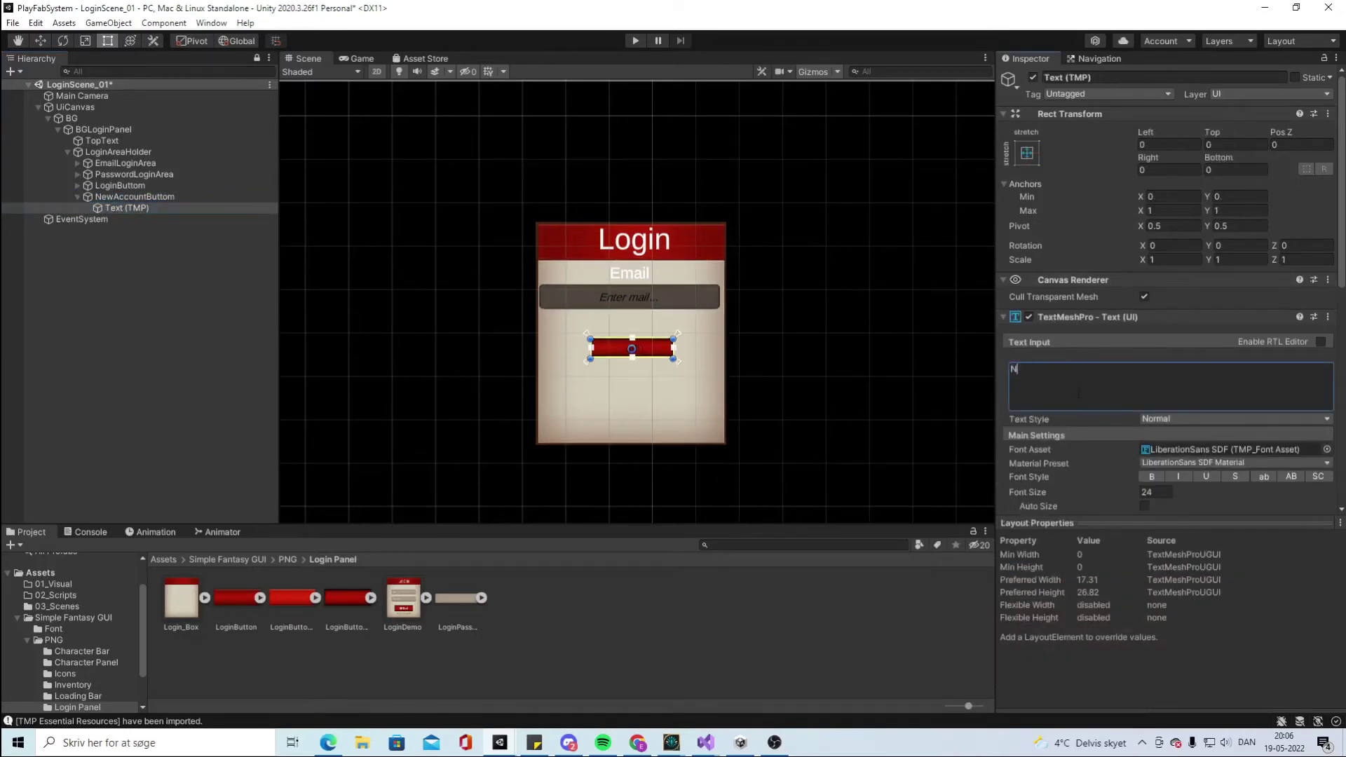
type("ew account")
Duplicate NewAccountButtom and rename the copy ForgotPasswordbuttom
left_click(77, 197)
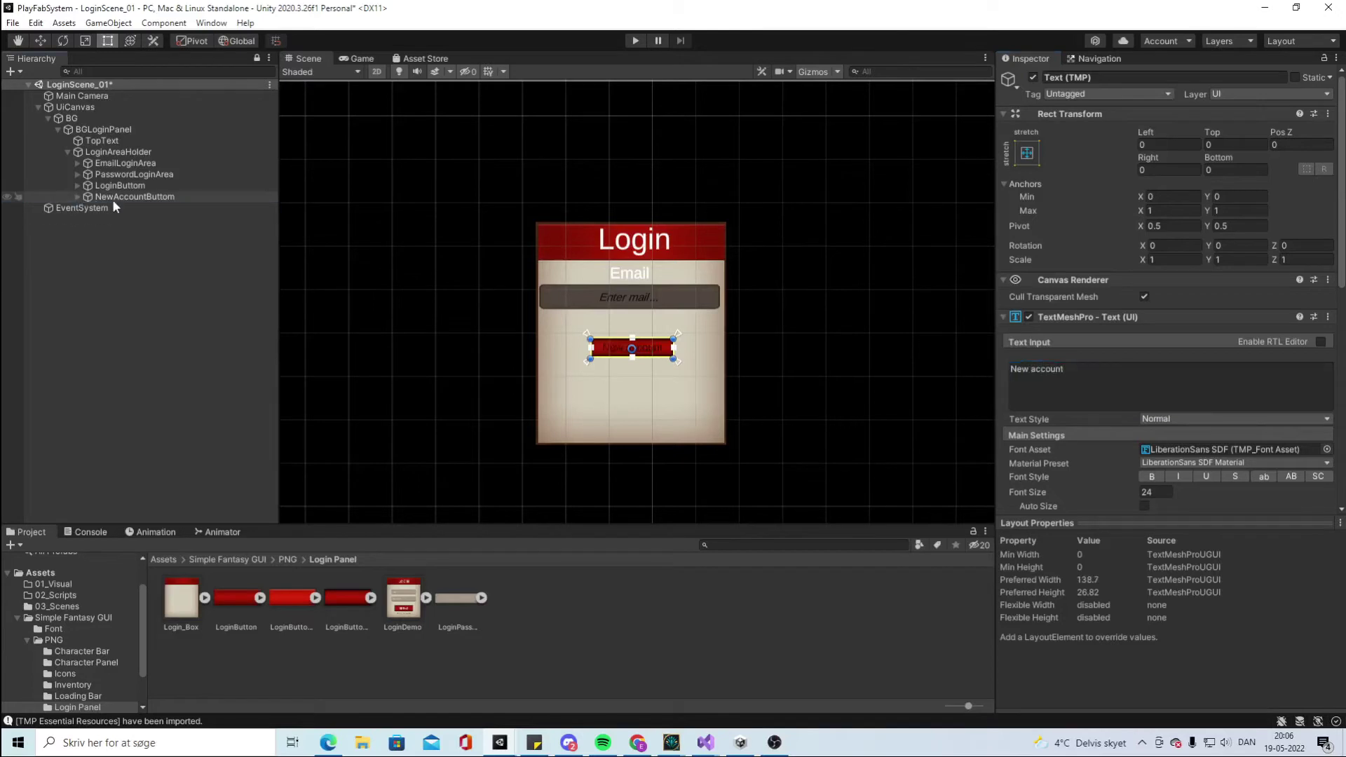
key("ctrl+d")
right_click(119, 208)
left_click(175, 284)
type("ForgotPasswordbuttom")
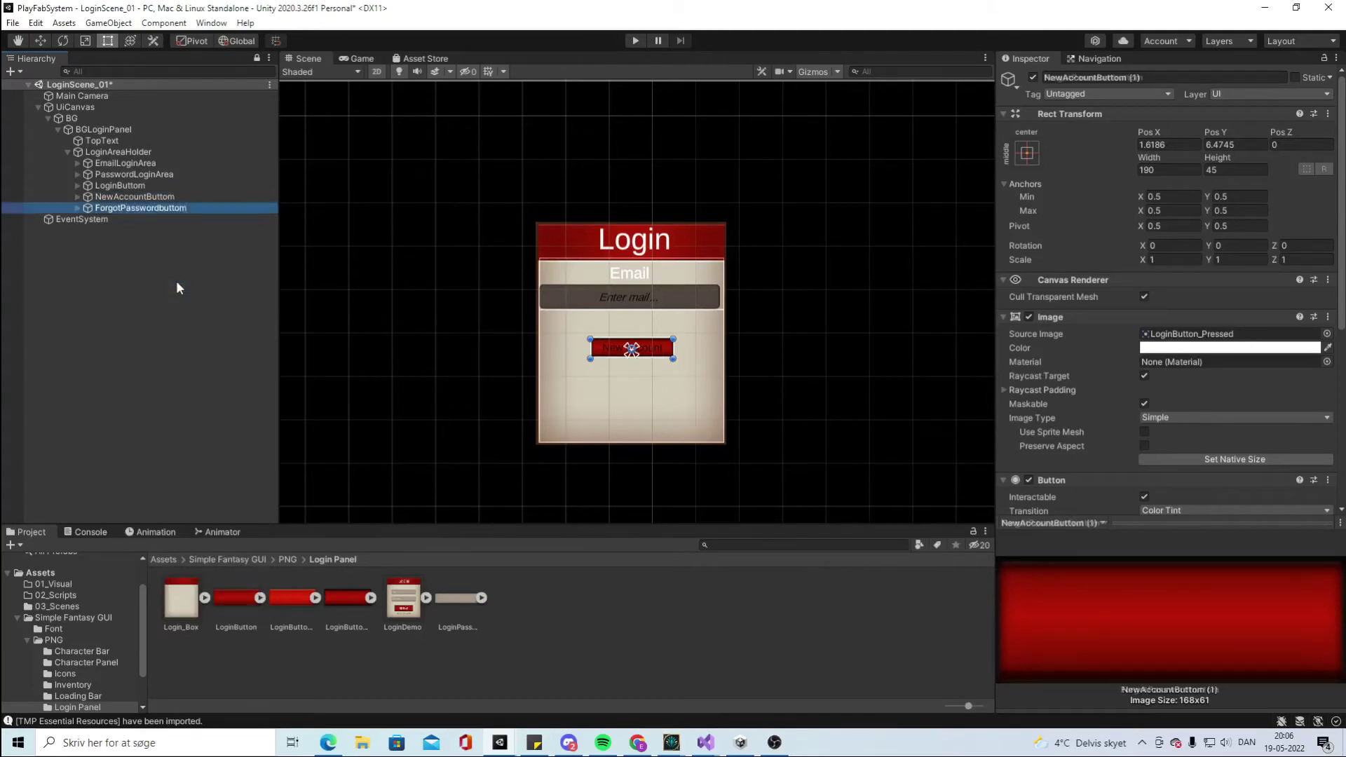
key("Return")
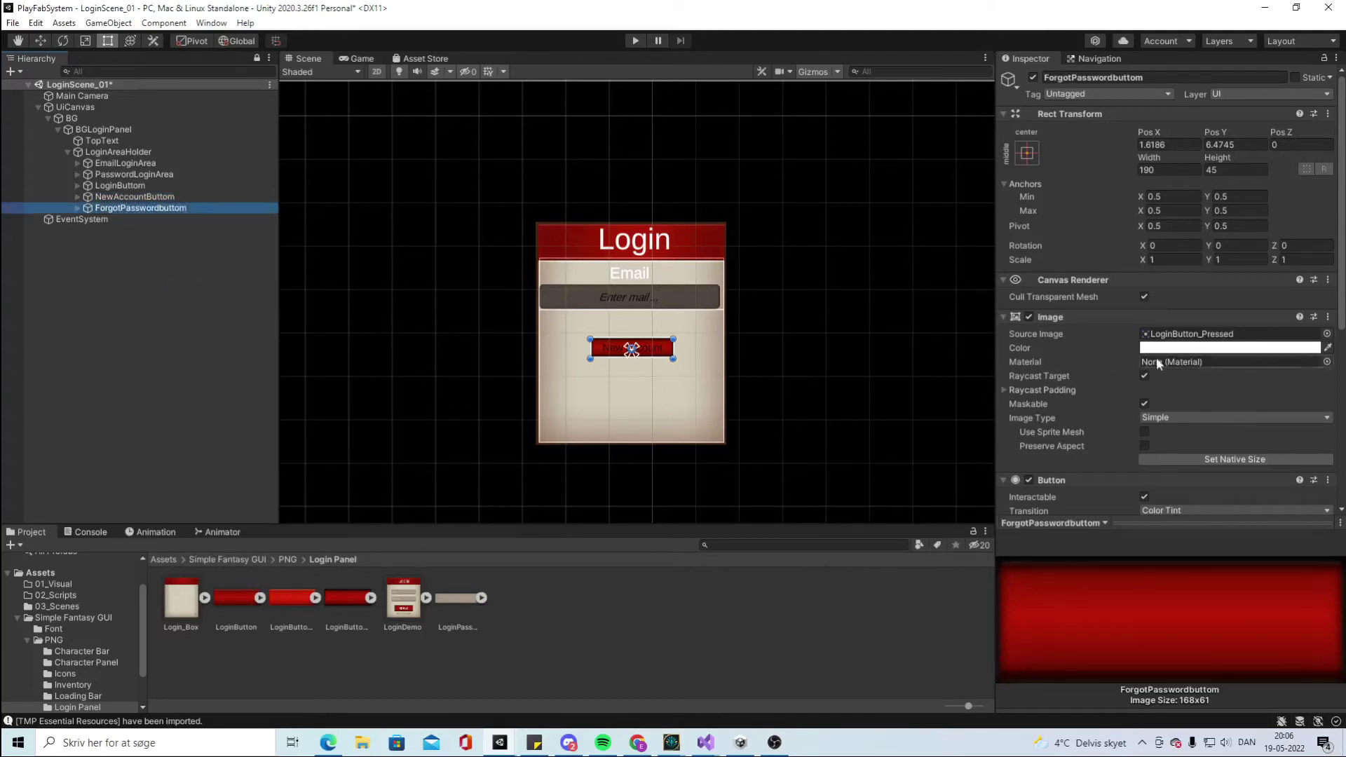
Change the label text of ForgotPasswordbuttom to "Forgotpassword" and collapse the button in the object tree
left_click(78, 208)
left_click(126, 220)
left_click(1097, 266)
key("ctrl+a")
type("Forgotpass")
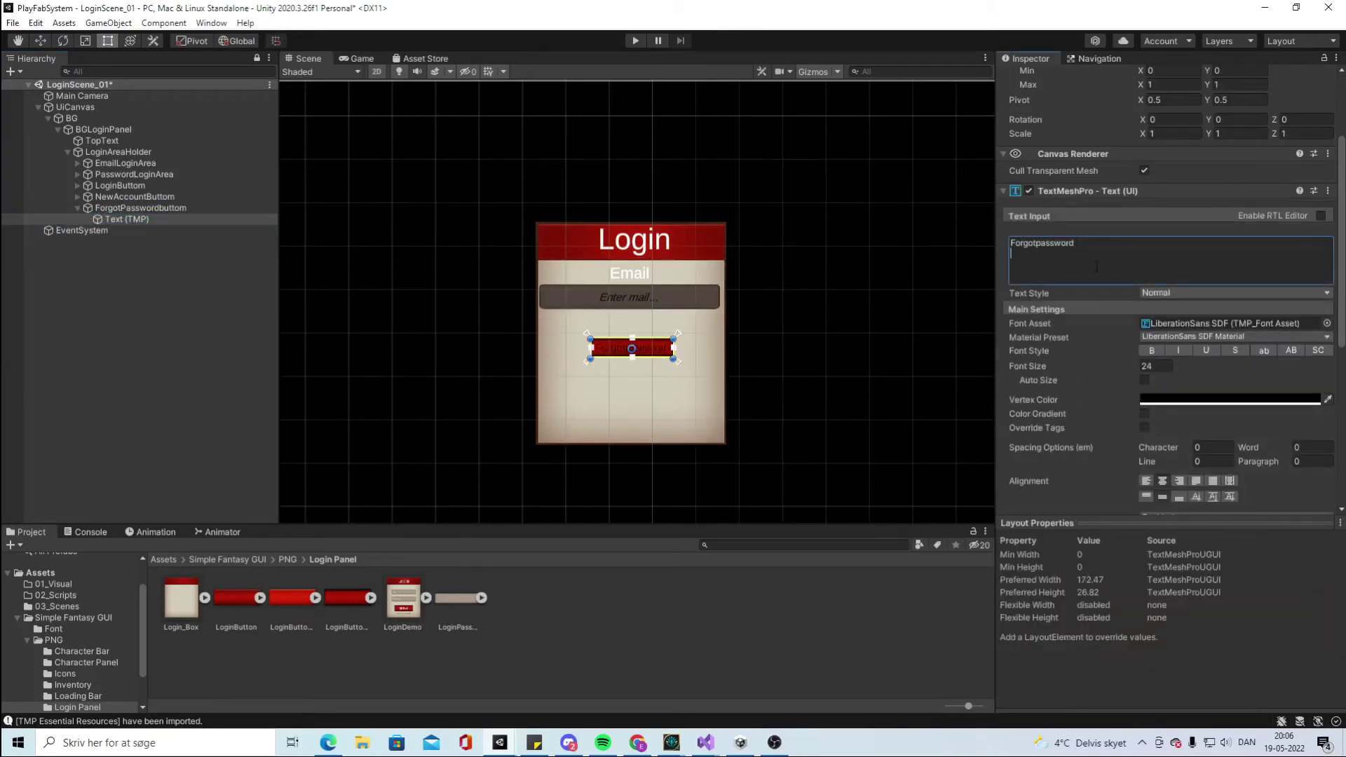
left_click(113, 301)
left_click(77, 209)
Try to move LoginButtom vertically within the login panel using the Move tool
left_click(120, 185)
key("w")
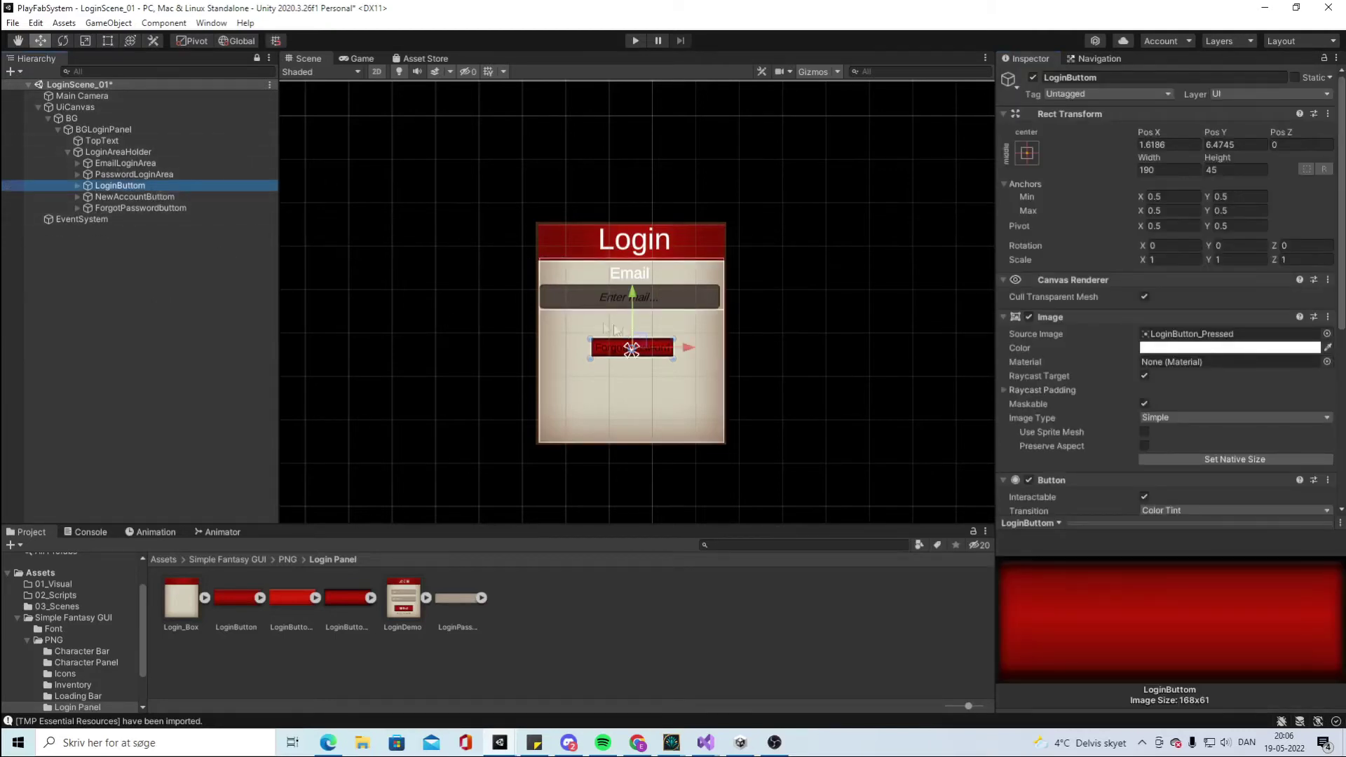
left_click(631, 293)
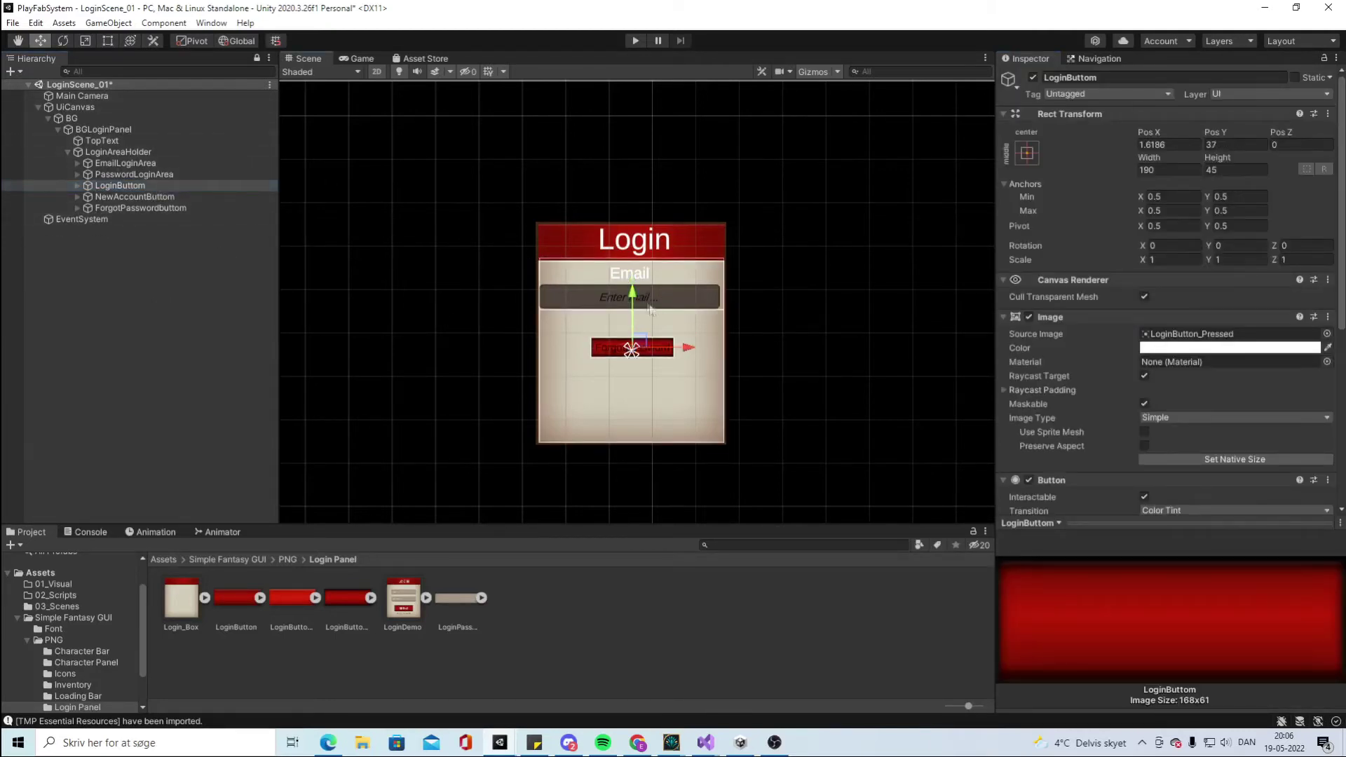
Add a Vertical Layout Group to LoginAreaHolder and set its child alignment to Middle Center
left_click(117, 151)
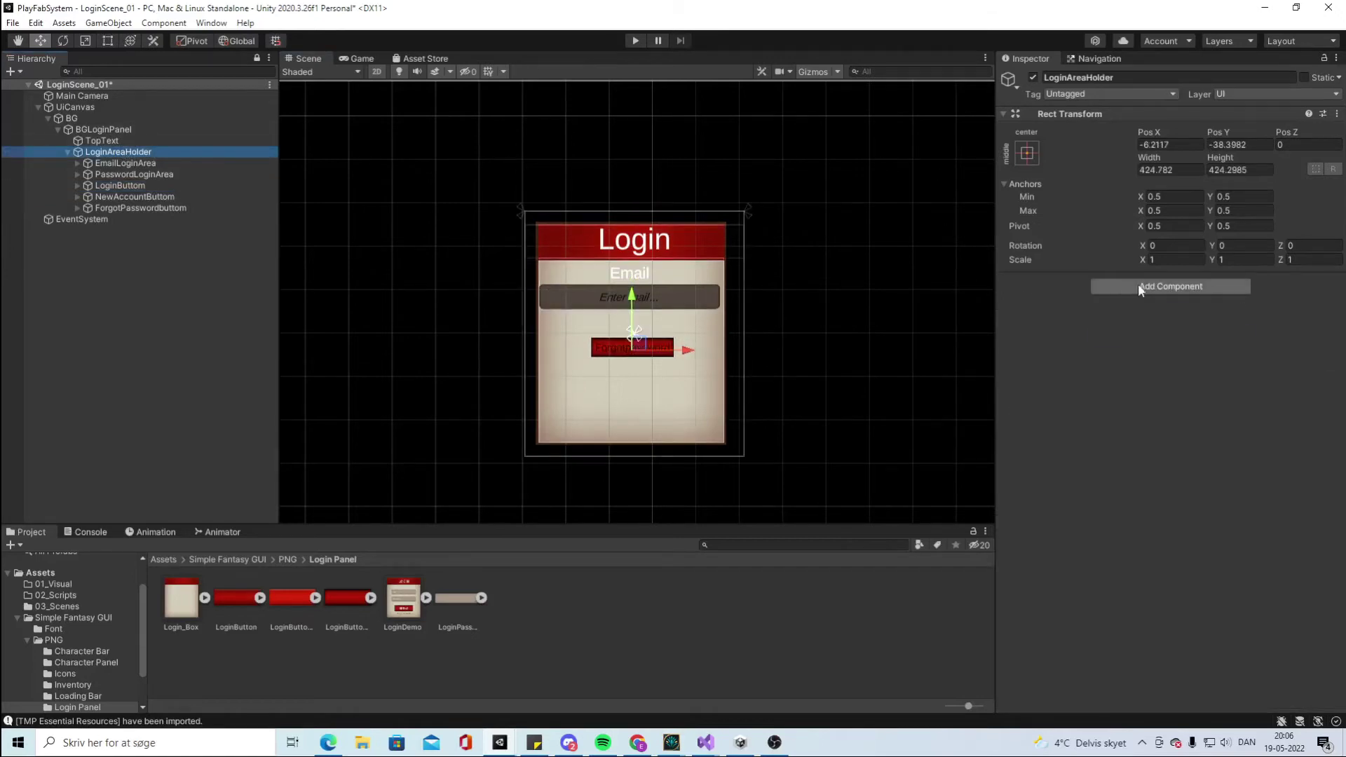
left_click(1137, 285)
type("vert")
key("Return")
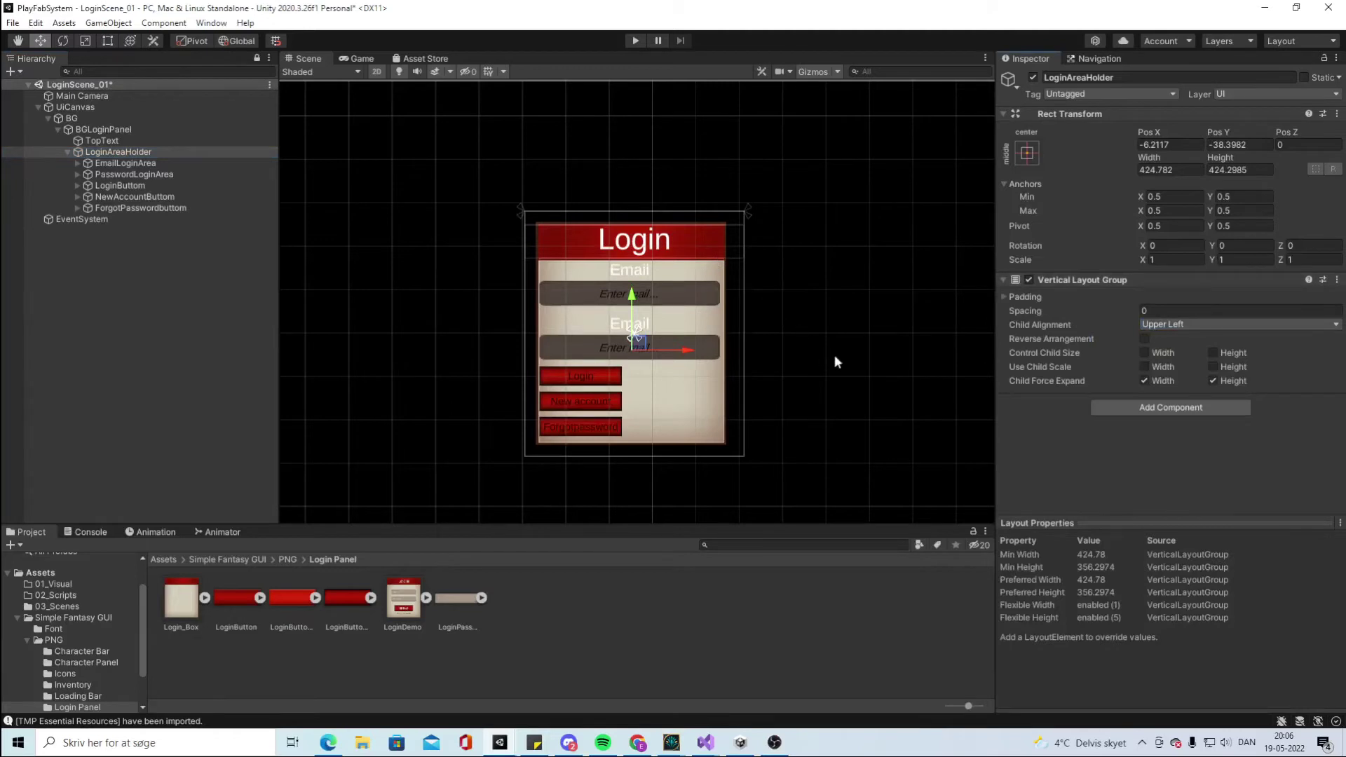
left_click(99, 368)
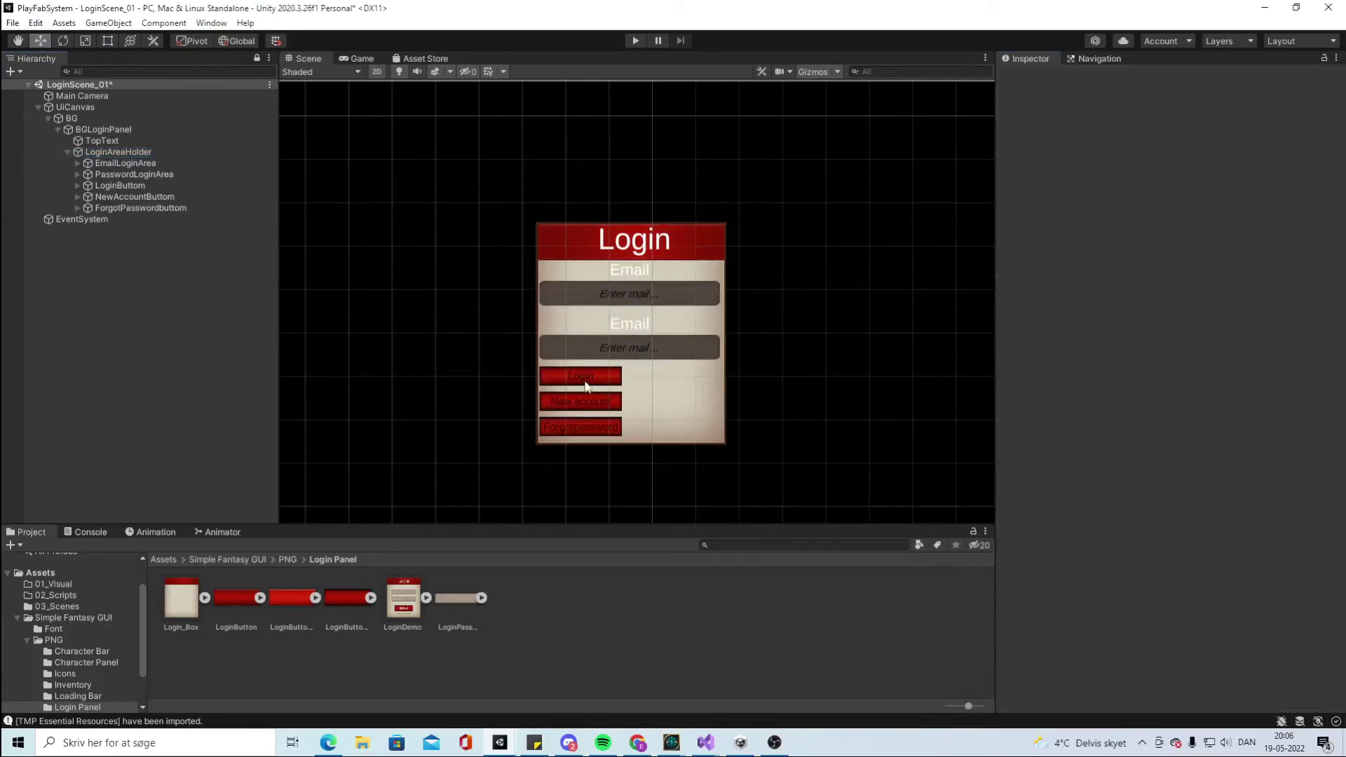
left_click(141, 152)
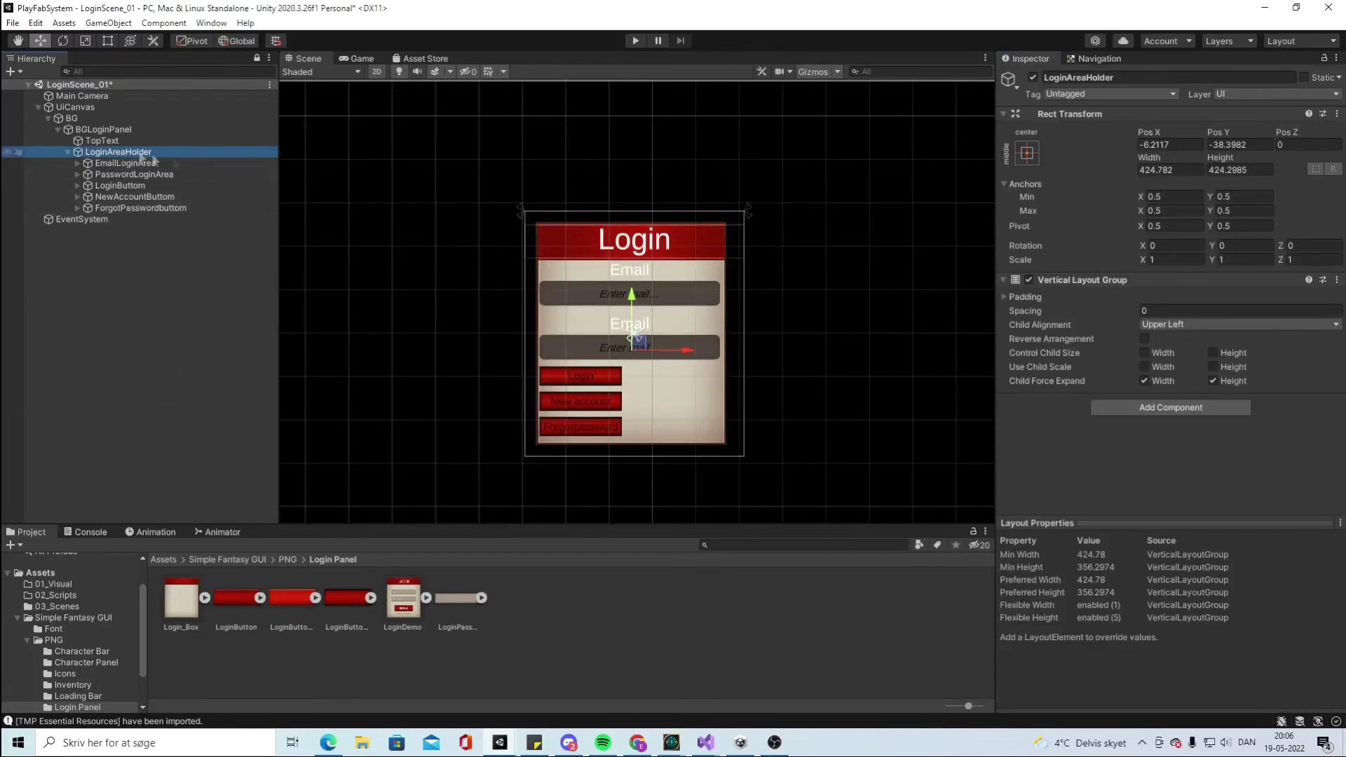
left_click(1193, 324)
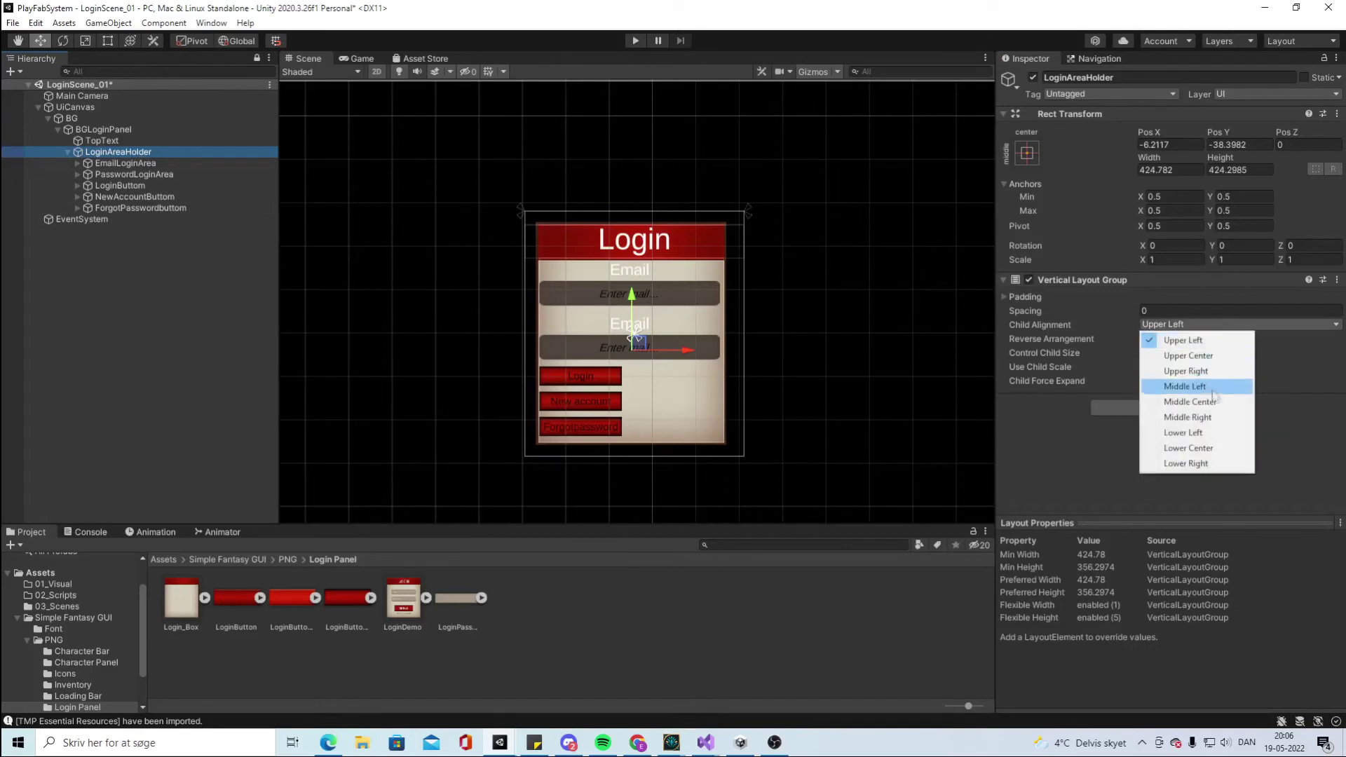
left_click(1213, 400)
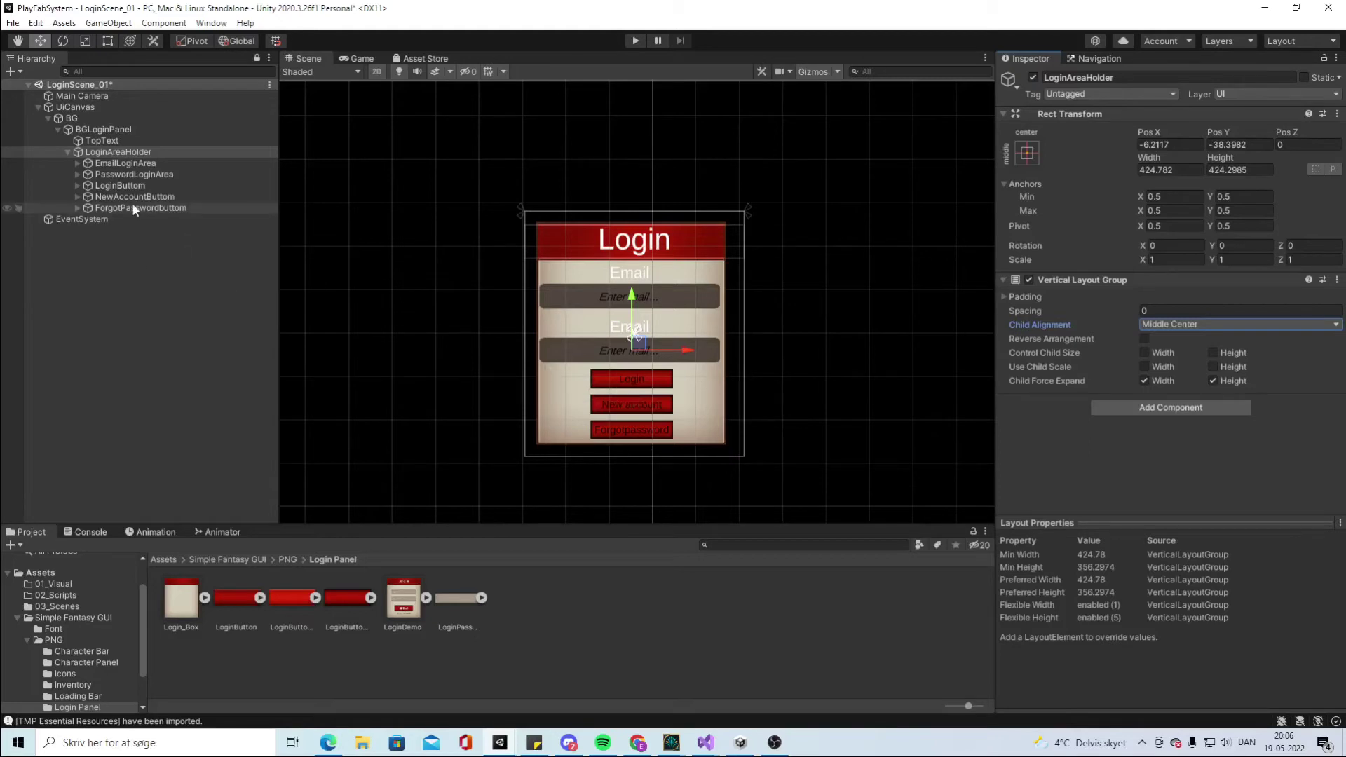
Correct the label text of ForgotPasswordbuttom to "Forgot password"
left_click(75, 210)
left_click(78, 208)
left_click(124, 218)
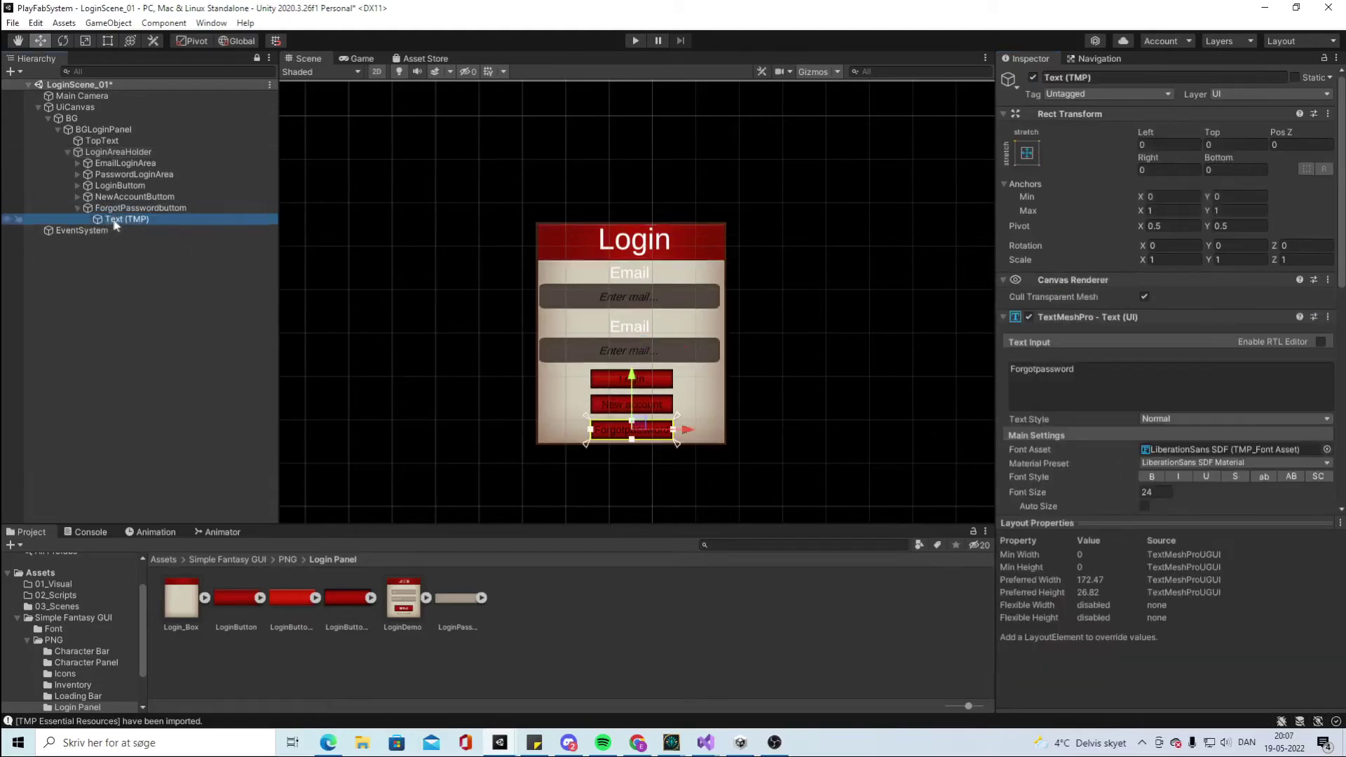
left_click(1050, 369)
left_click(1049, 369)
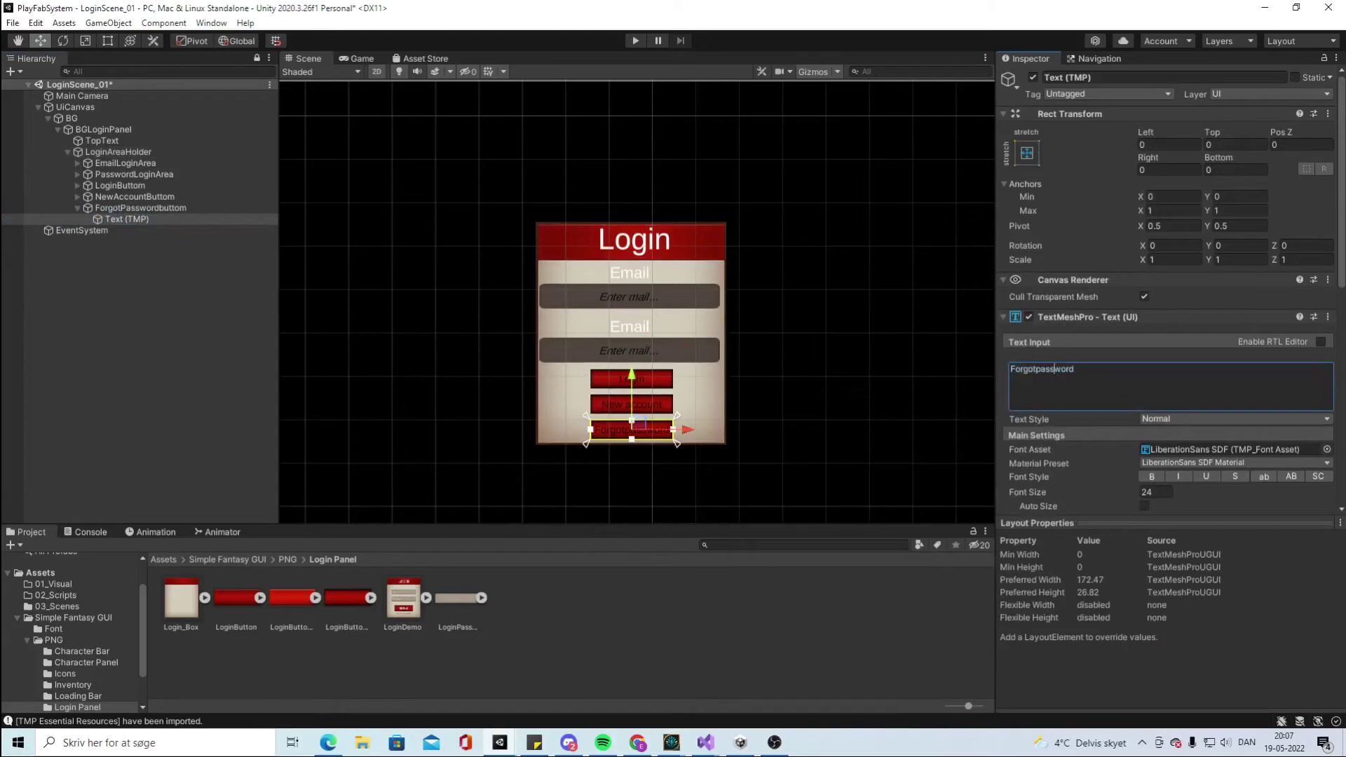
Make the image of ForgotPasswordbuttom fully transparent with alpha 0 and underline its label text
left_click(140, 209)
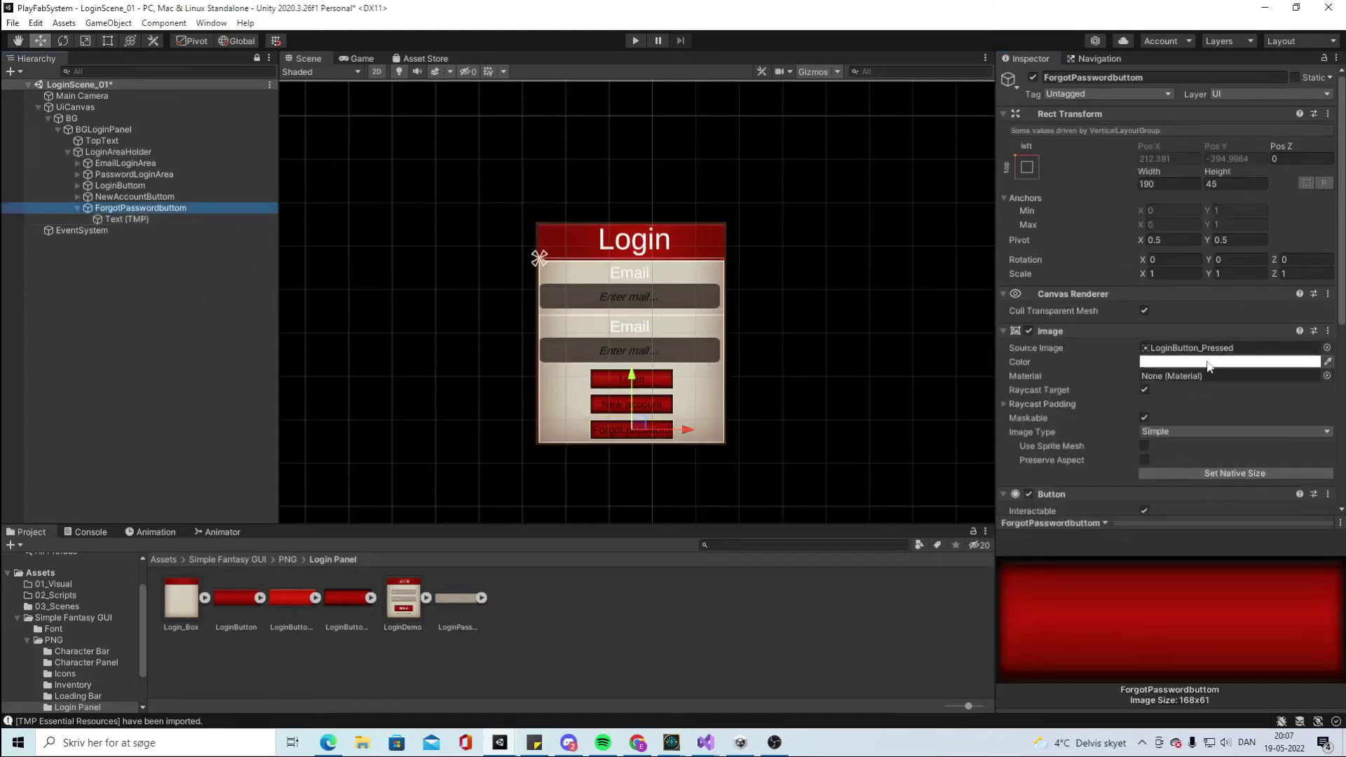
left_click(1205, 362)
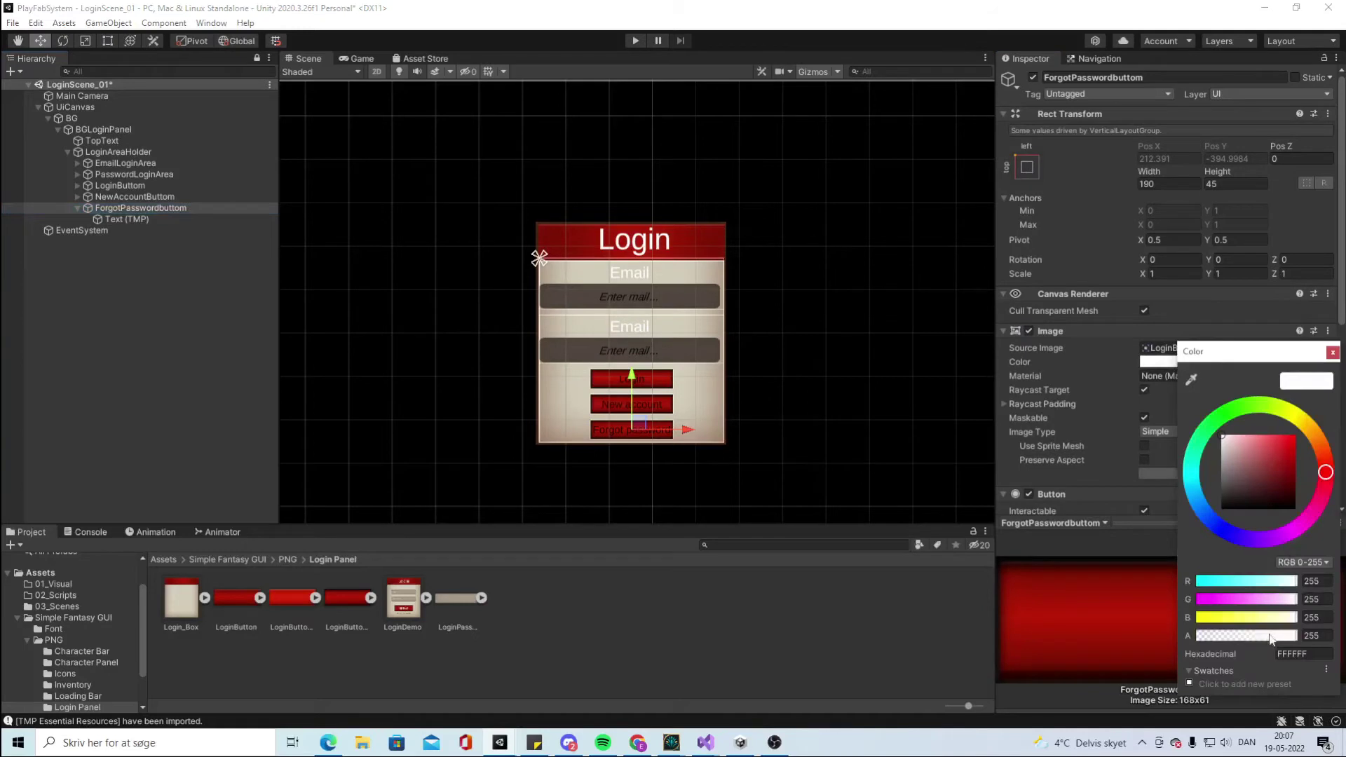
left_click_drag(1271, 638, 1195, 639)
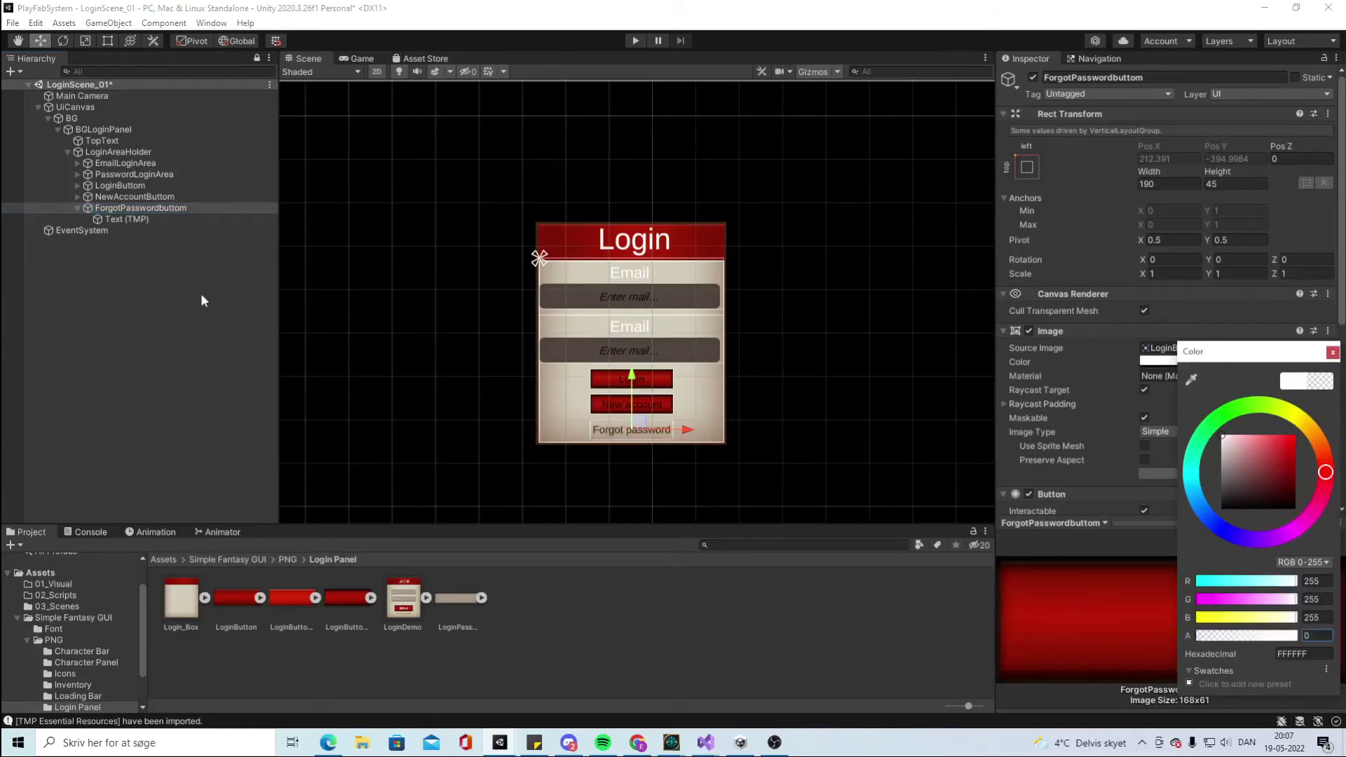
left_click(134, 220)
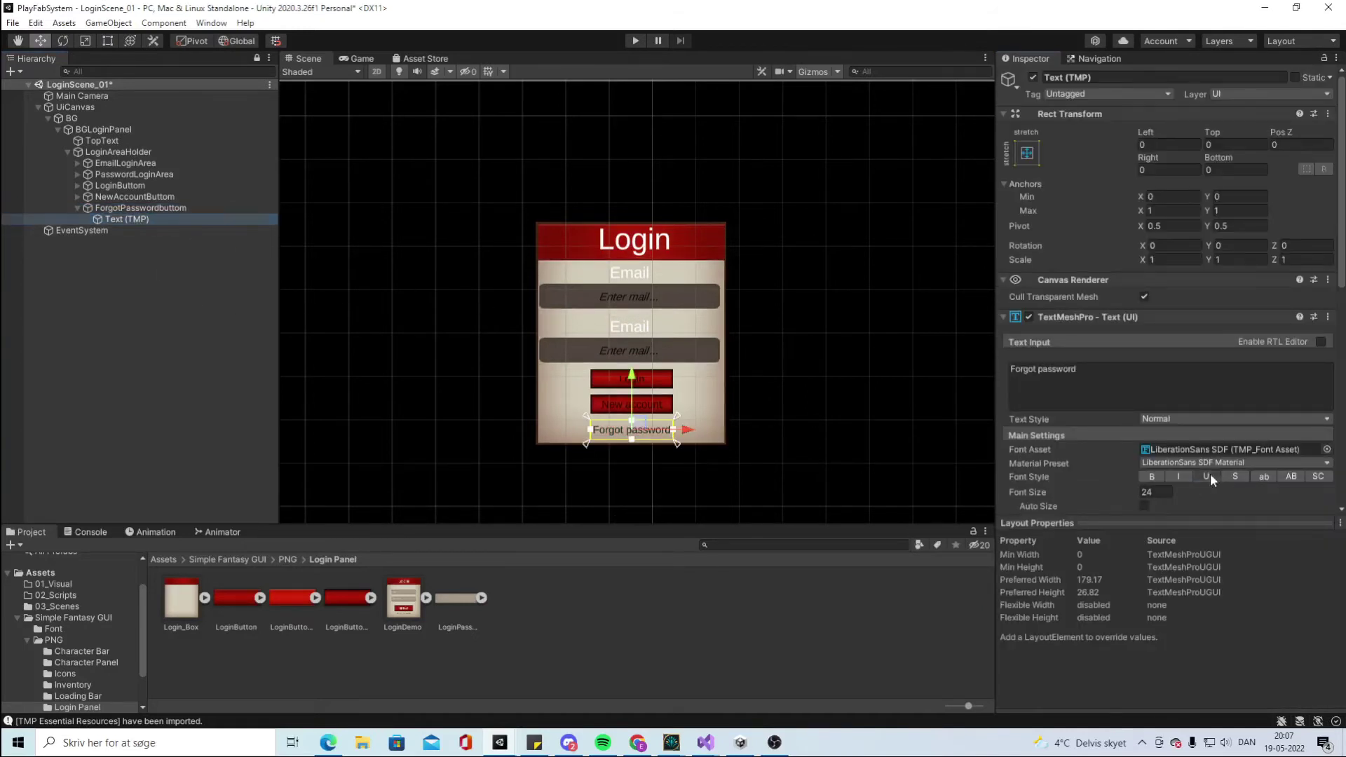
left_click(207, 390)
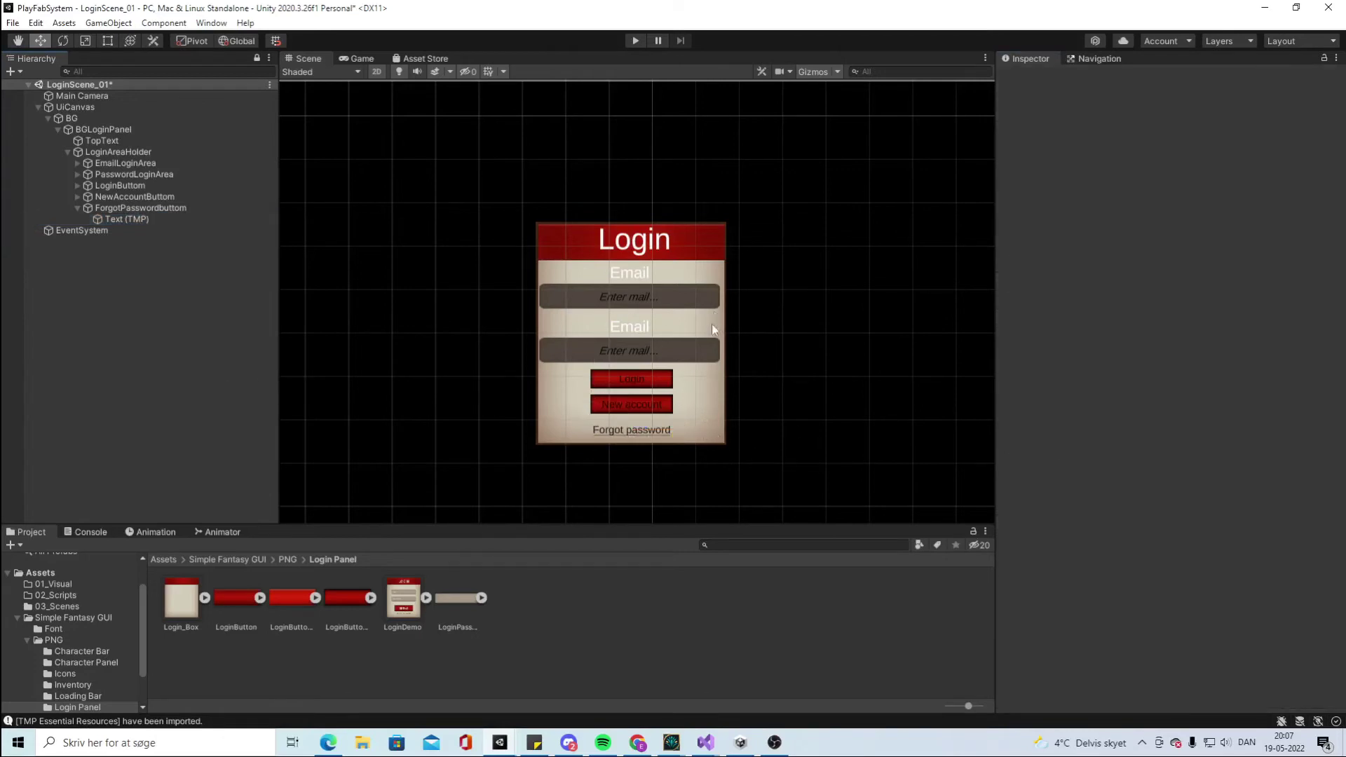
Duplicate LoginAreaHolder with all its children and rename the copy RegisterAreaHolder
left_click_drag(70, 230, 100, 155)
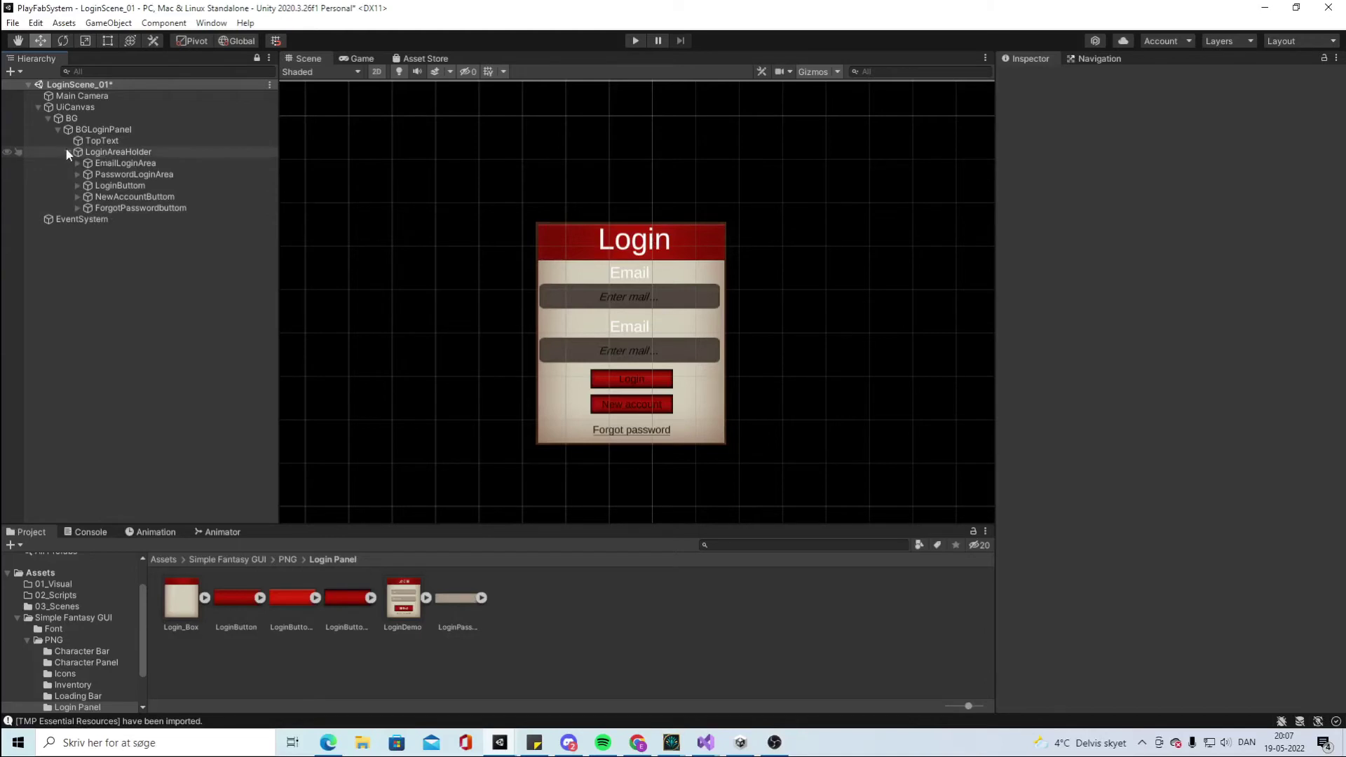
left_click(68, 152)
key("ctrl+d")
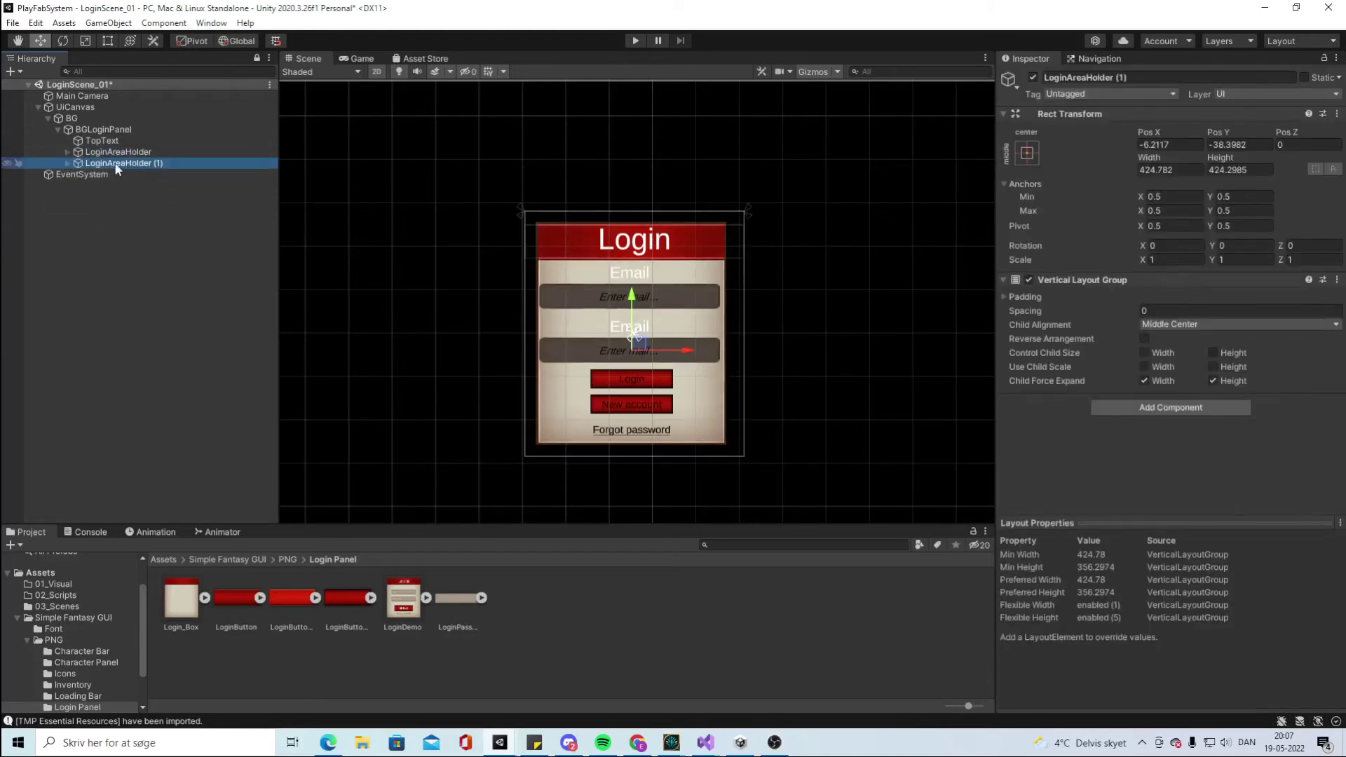
right_click(117, 168)
left_click(177, 241)
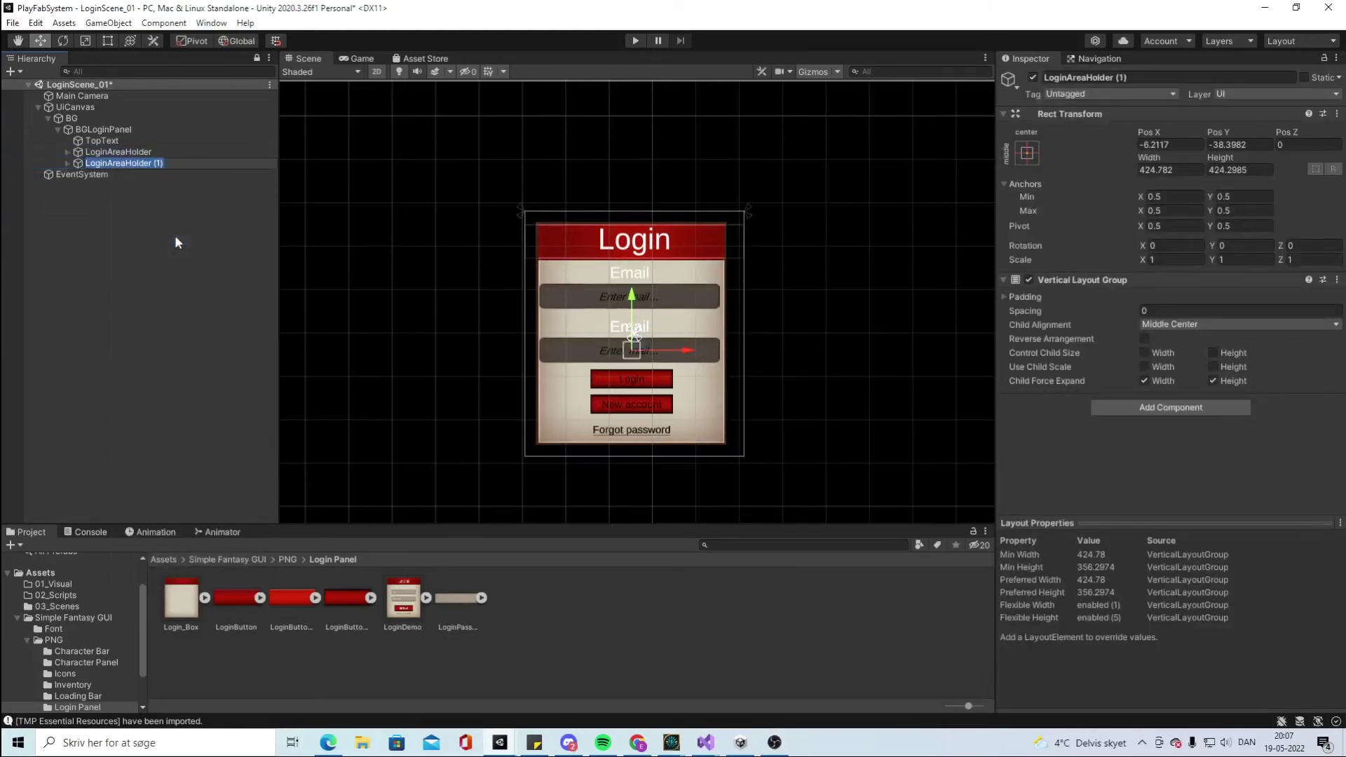
type("RegisterAreaHo")
key("Return")
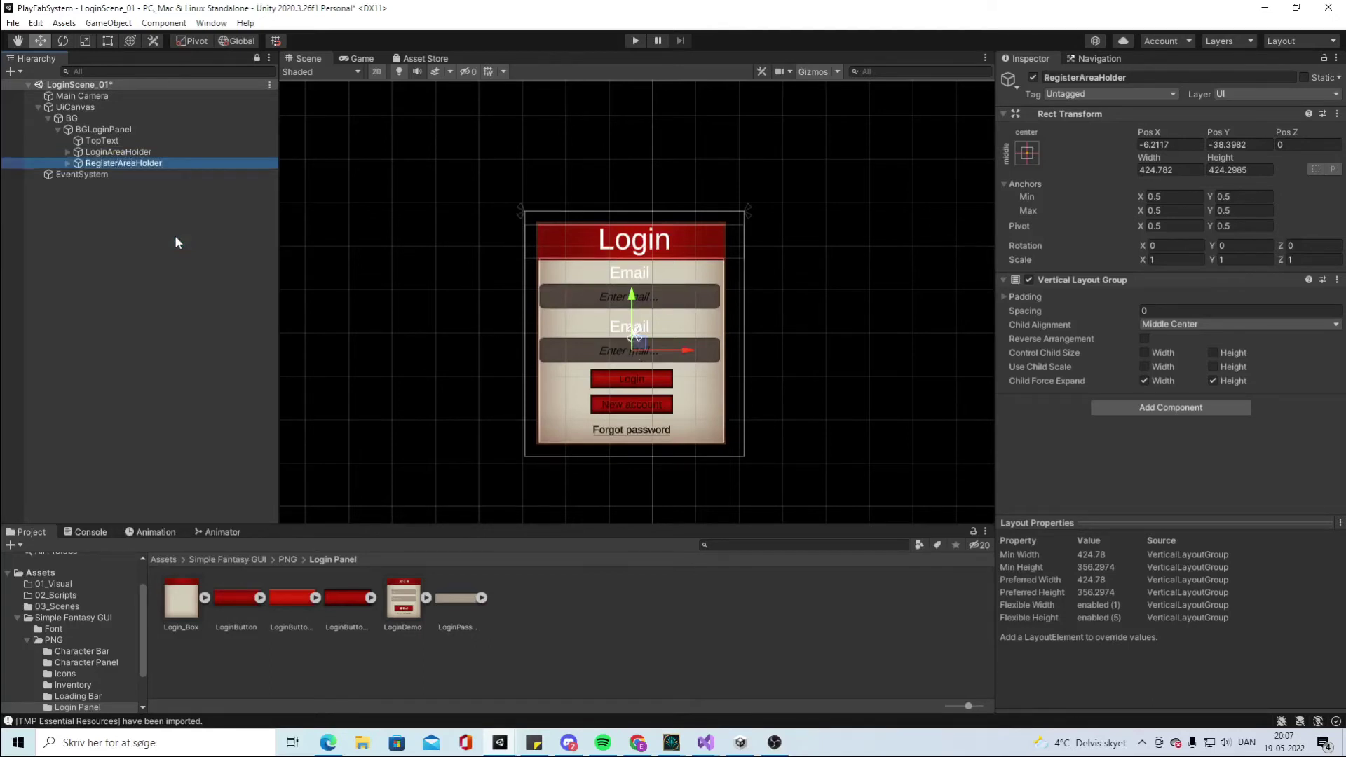
Duplicate RegisterAreaHolder and rename the copy ResetPasswordAreaHolder
key("ctrl+d")
right_click(142, 177)
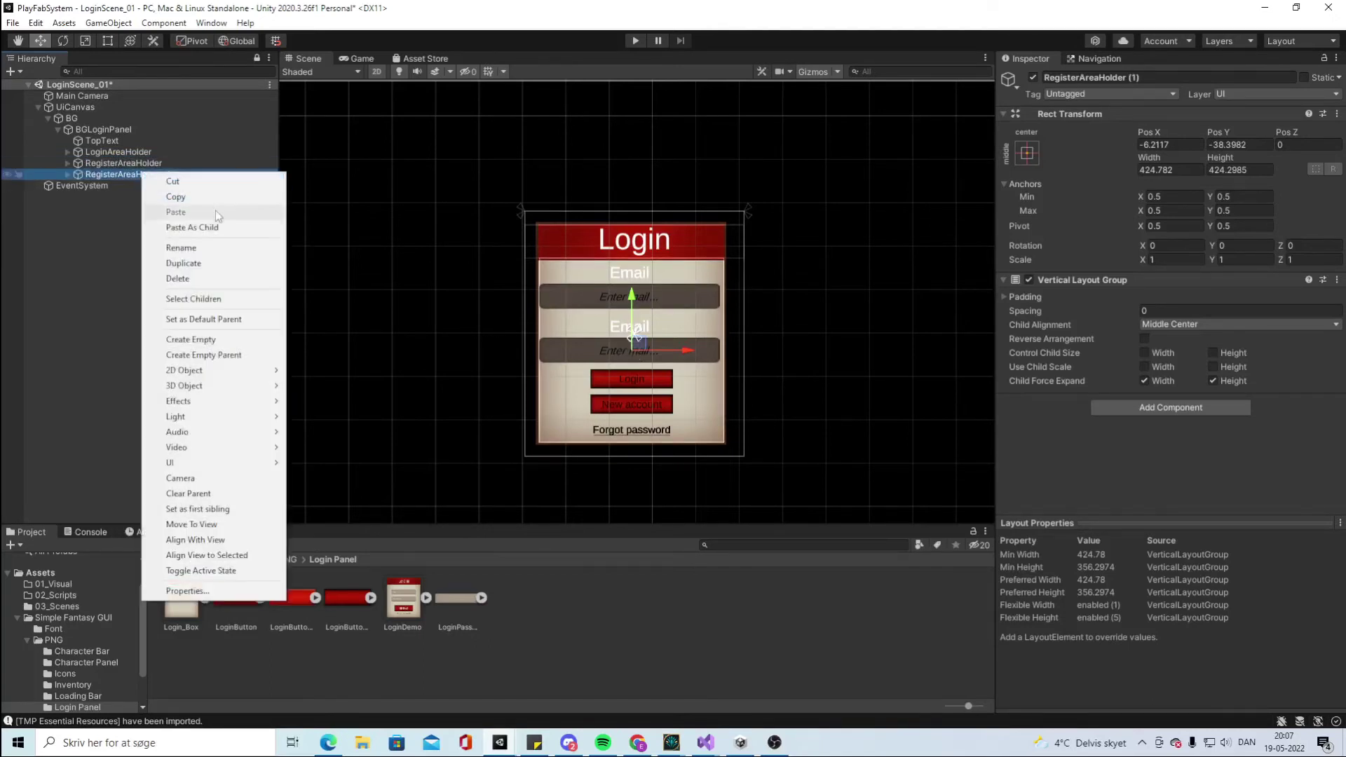
left_click(208, 243)
type("Forgo")
key("BackSpace")
key("BackSpace")
key("BackSpace")
key("BackSpace")
key("BackSpace")
type("Reset")
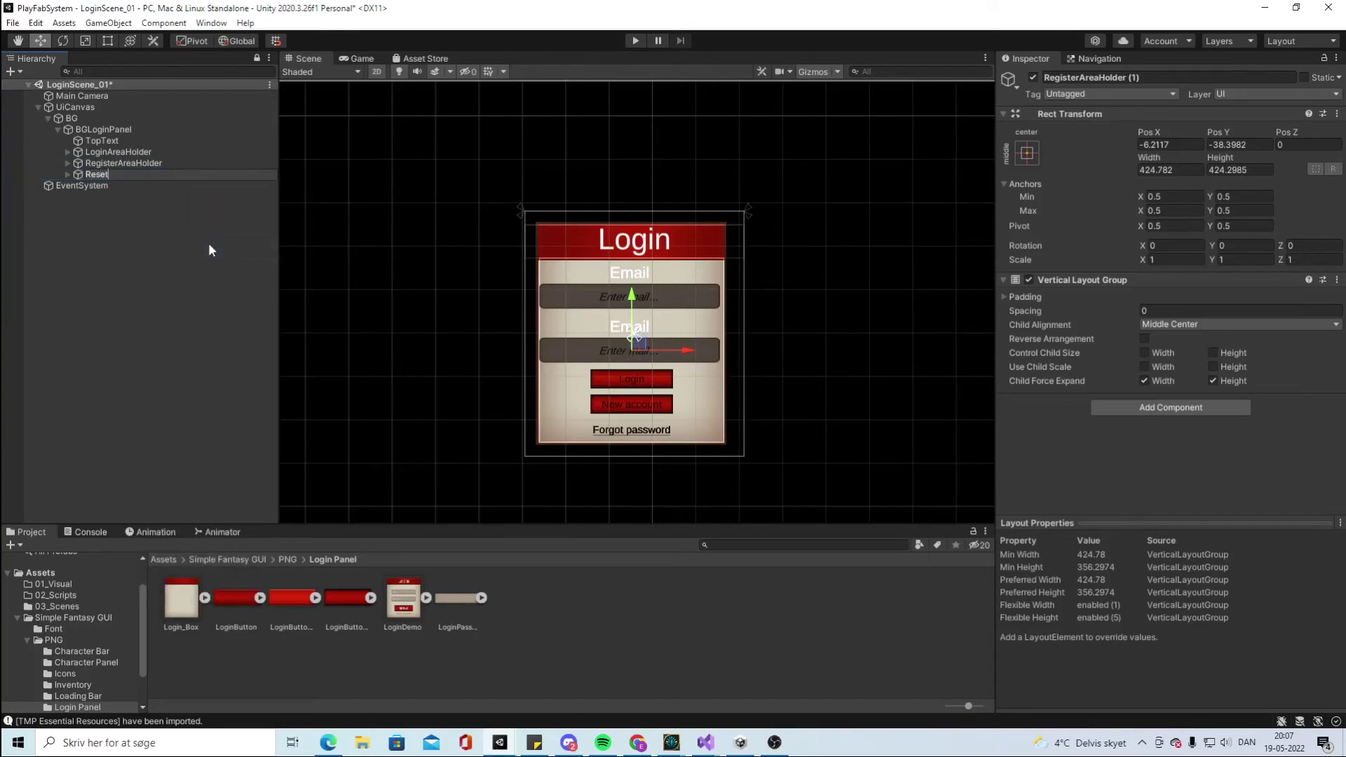
type("PasswordAreaHolder")
key("Return")
Deactivate LoginAreaHolder and ResetPasswordAreaHolder so that only the register area is active
left_click(105, 153)
left_click(1033, 77)
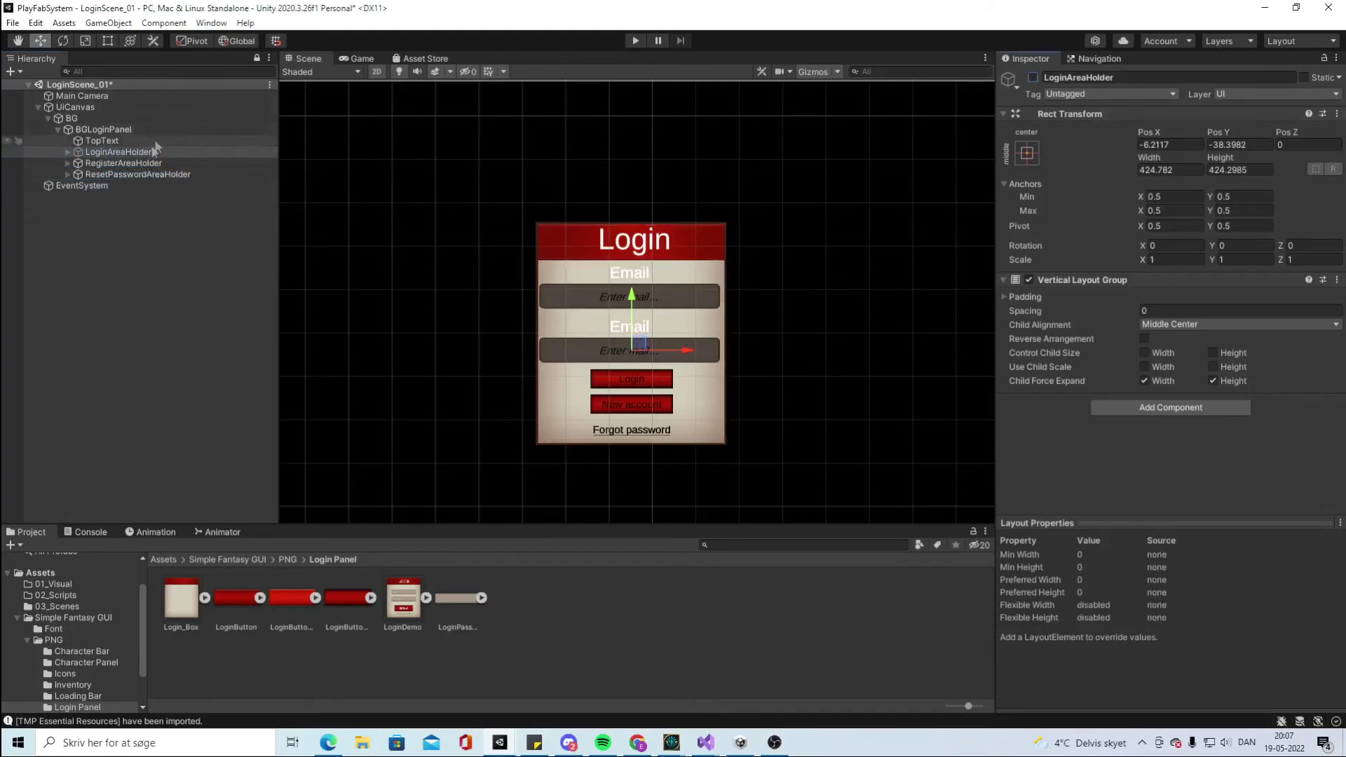
left_click(138, 174)
left_click(1032, 77)
Expand RegisterAreaHolder and rename its EmailLoginArea as EmailRegisterArea
left_click(123, 163)
key("Right")
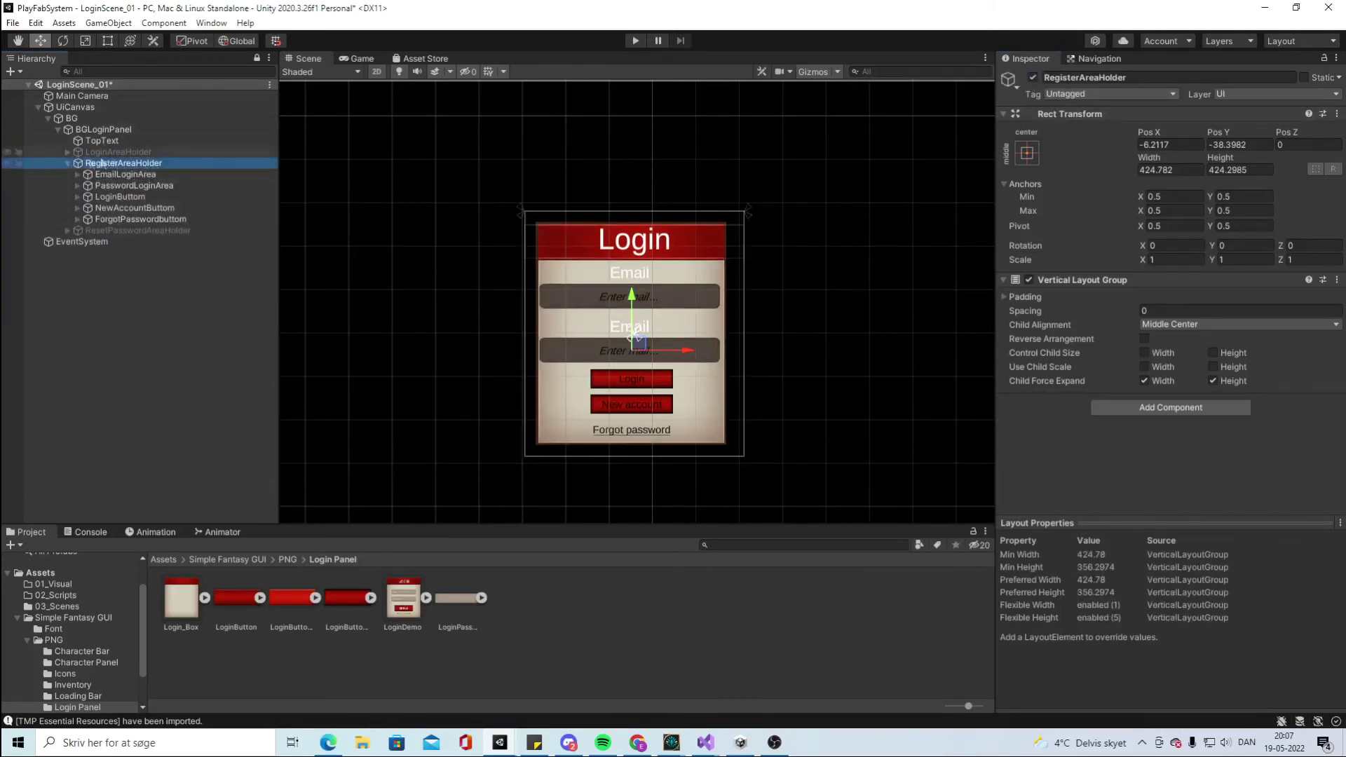
left_click(146, 178)
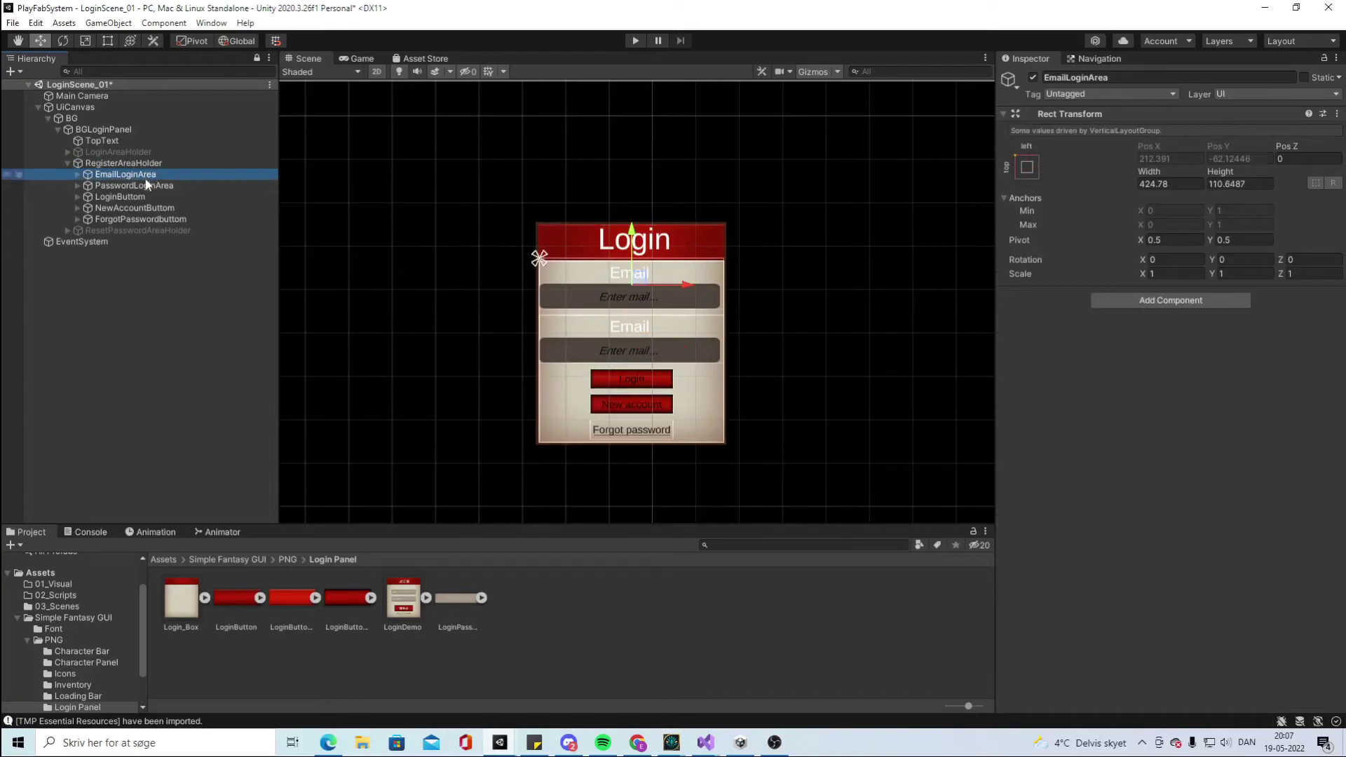
right_click(146, 178)
left_click(204, 253)
type("EmilRegister")
key("BackSpace")
key("BackSpace")
key("BackSpace")
key("BackSpace")
key("BackSpace")
key("BackSpace")
key("BackSpace")
key("BackSpace")
key("BackSpace")
key("BackSpace")
type("ail")
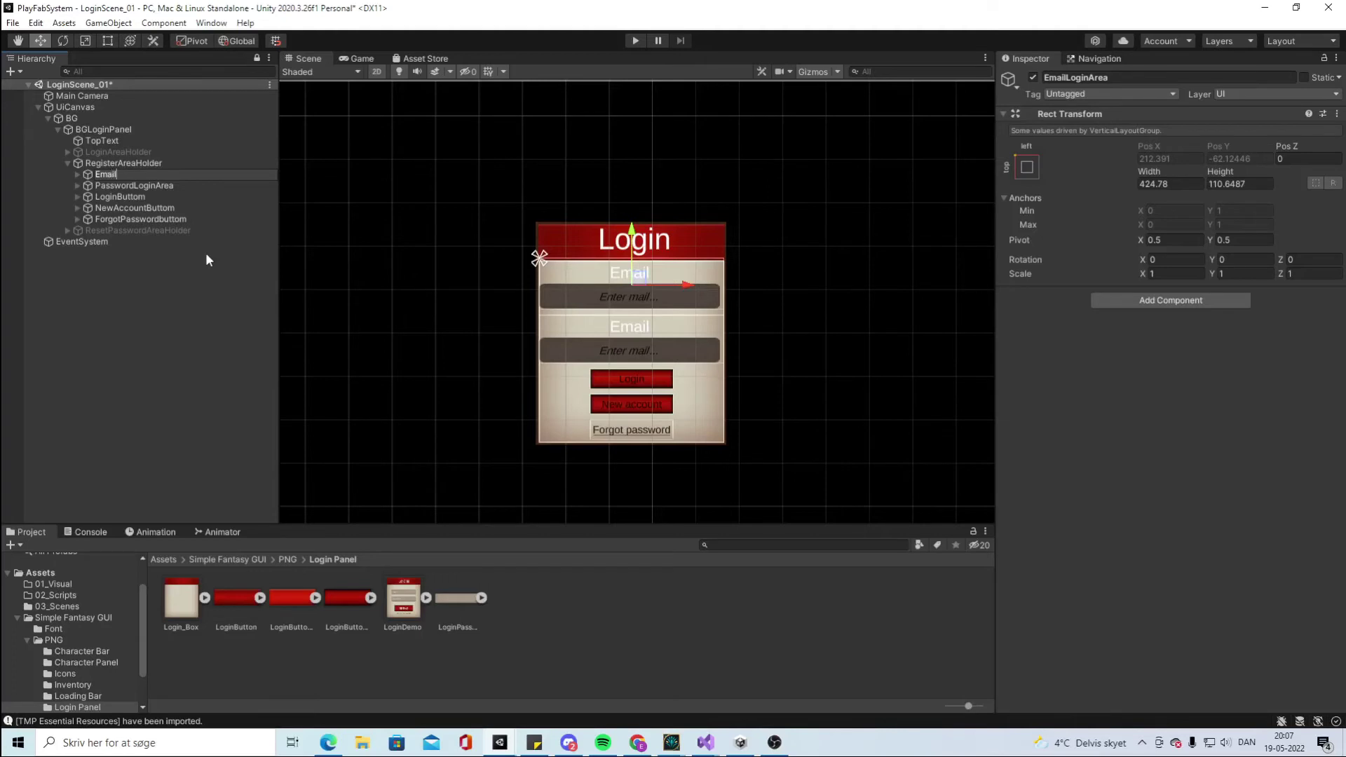
type("RegisterArea")
key("Return")
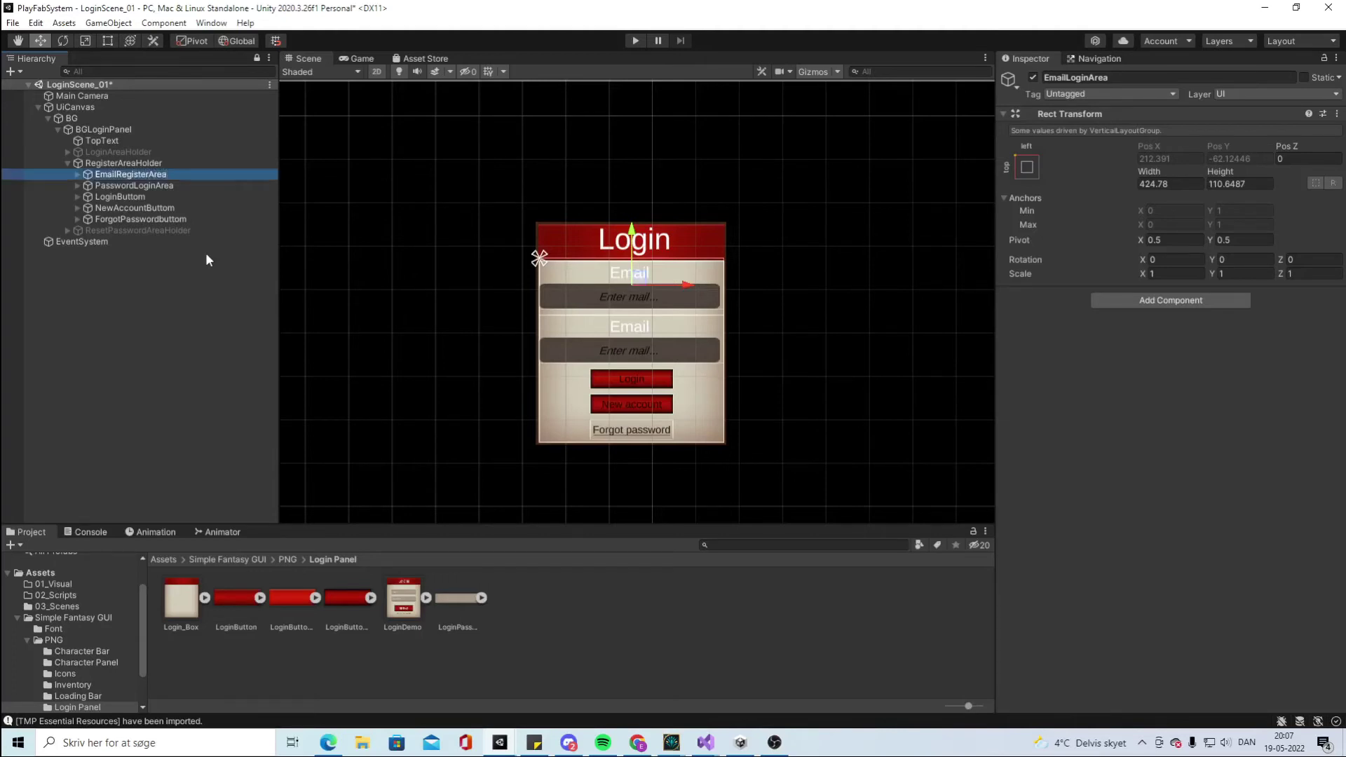
Rename PasswordLoginArea inside RegisterAreaHolder as PasswordRegisterArea
right_click(160, 185)
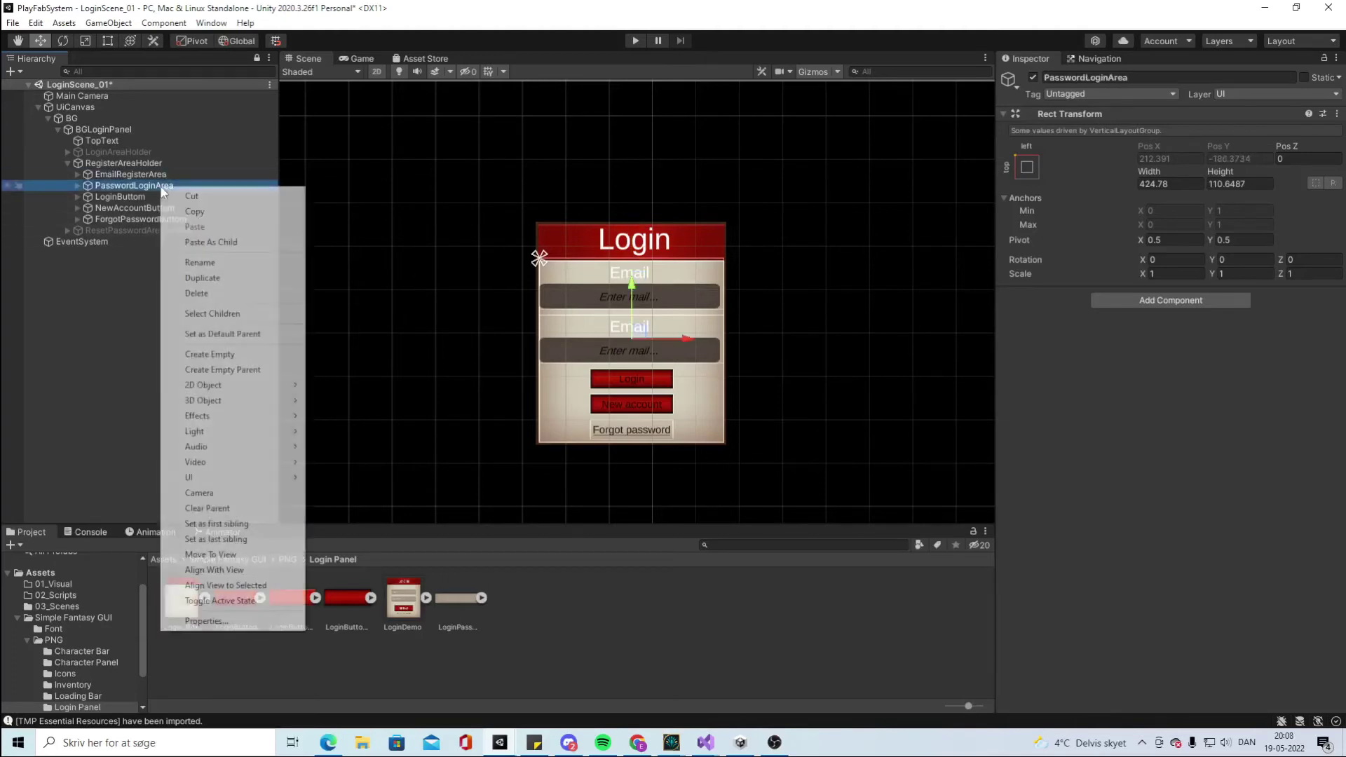
left_click(214, 262)
type("Password")
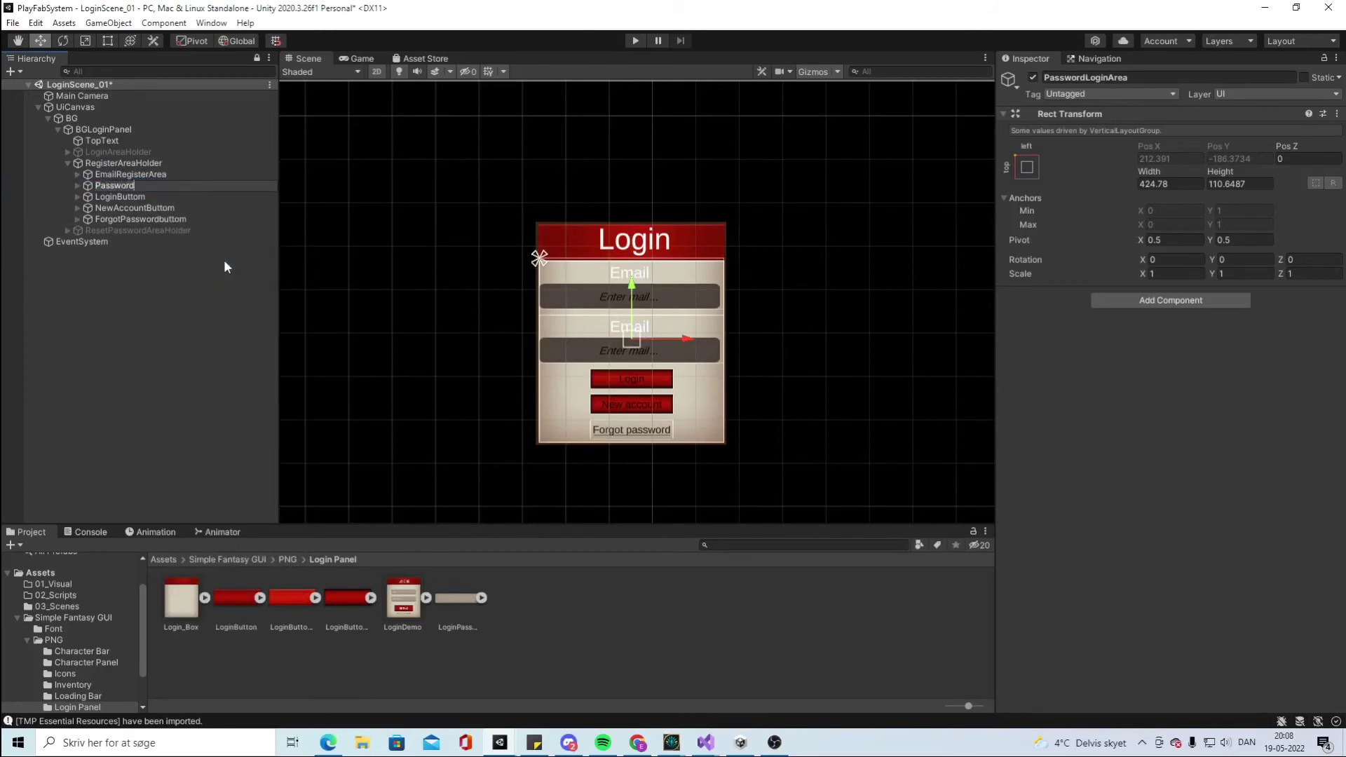
type("RegisterArea")
key("Return")
Rename LoginButtom inside RegisterAreaHolder as Register
right_click(166, 198)
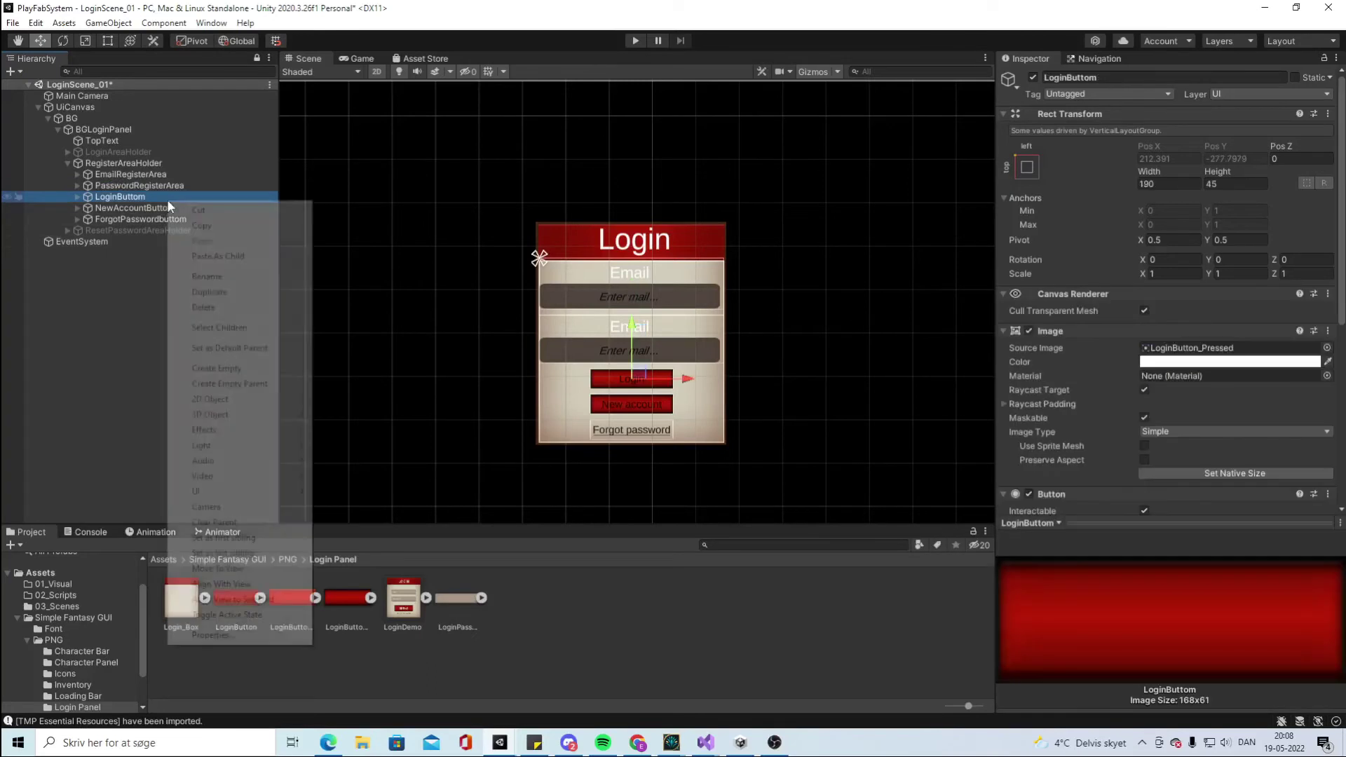
left_click(238, 276)
type("Regist")
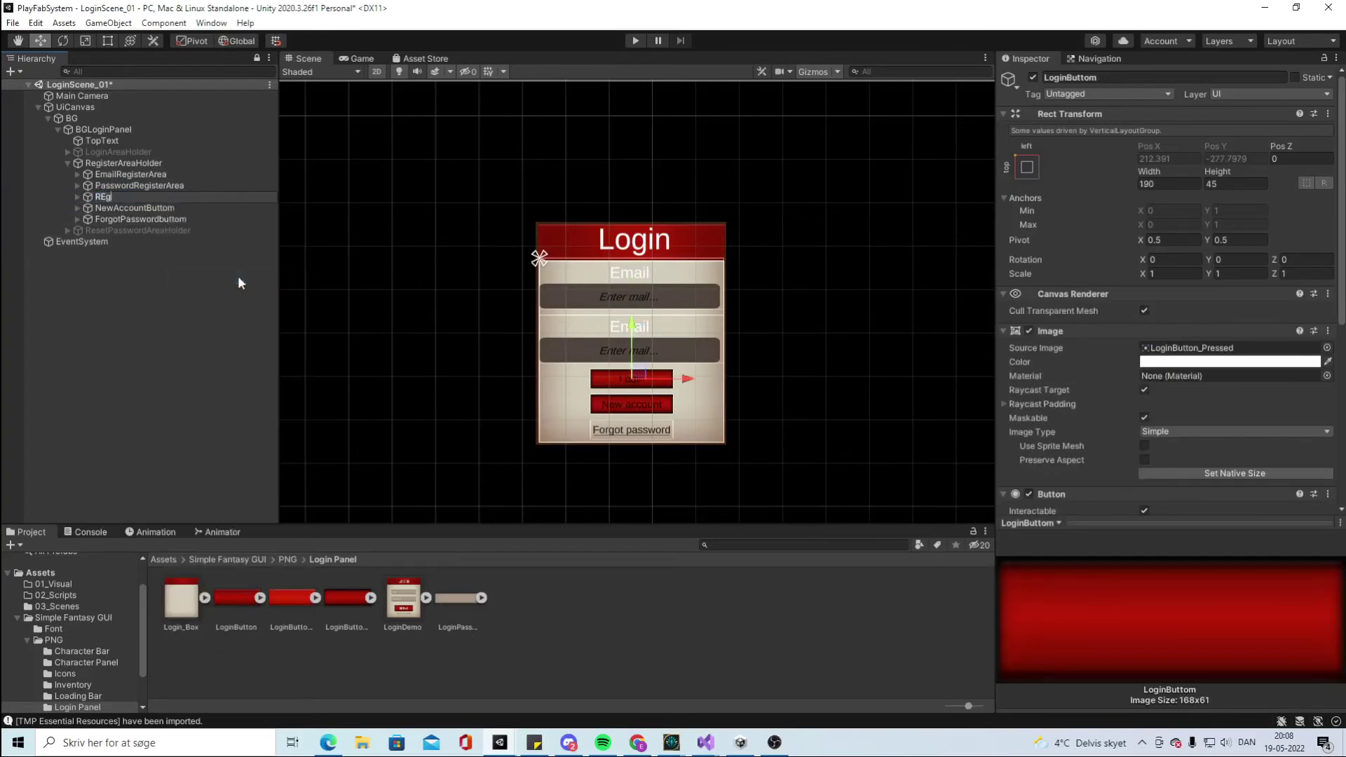
type("er")
key("Return")
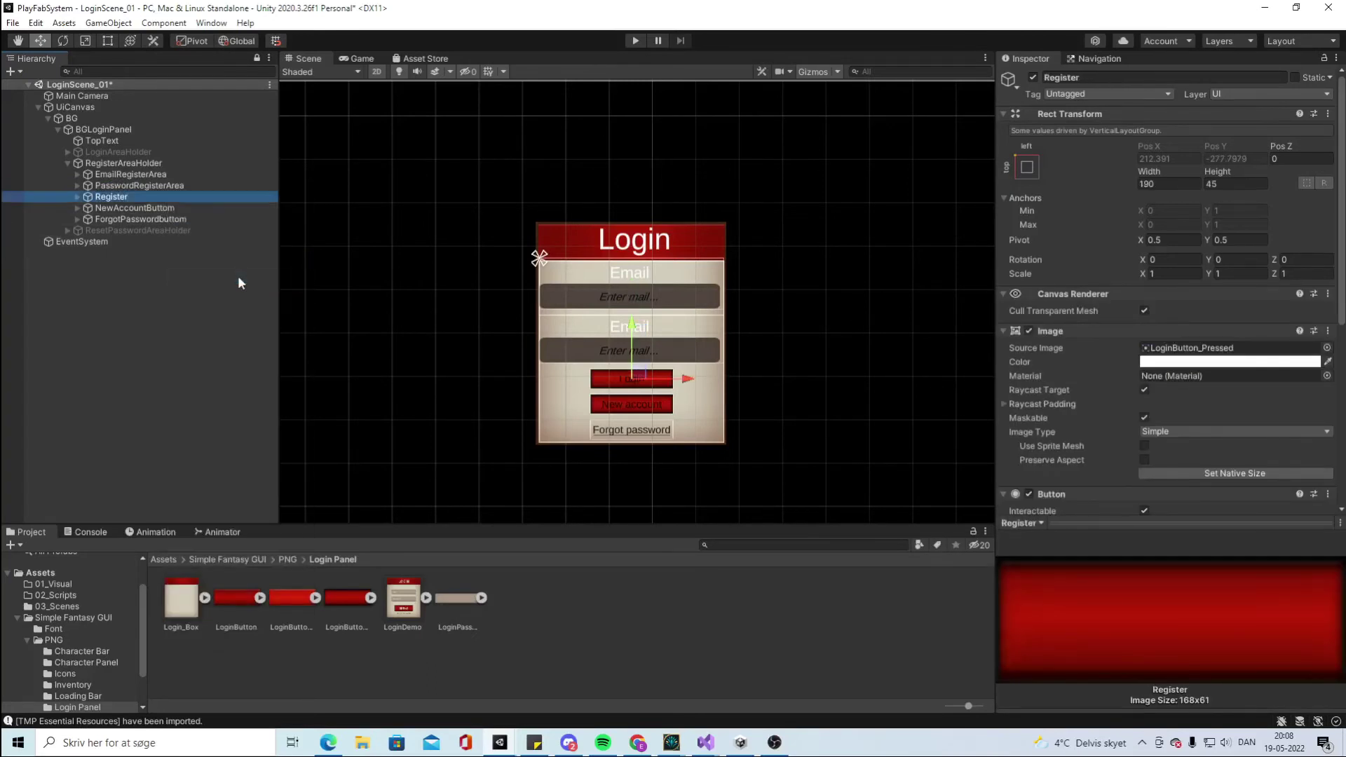
left_click(207, 209)
key("Delete")
left_click(177, 219)
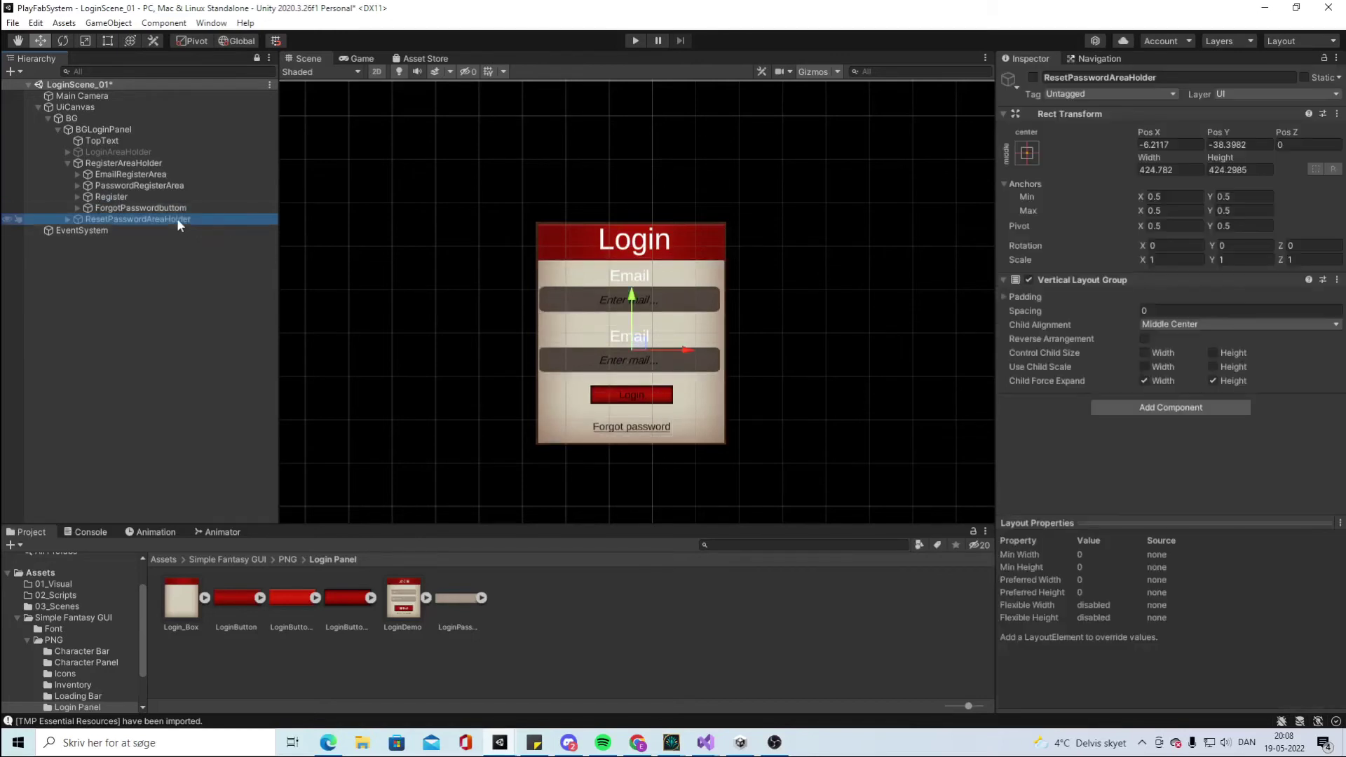
left_click(184, 209)
left_click(185, 216)
key("ctrl+z")
key("ctrl+z")
key("ctrl+z")
key("ctrl+z")
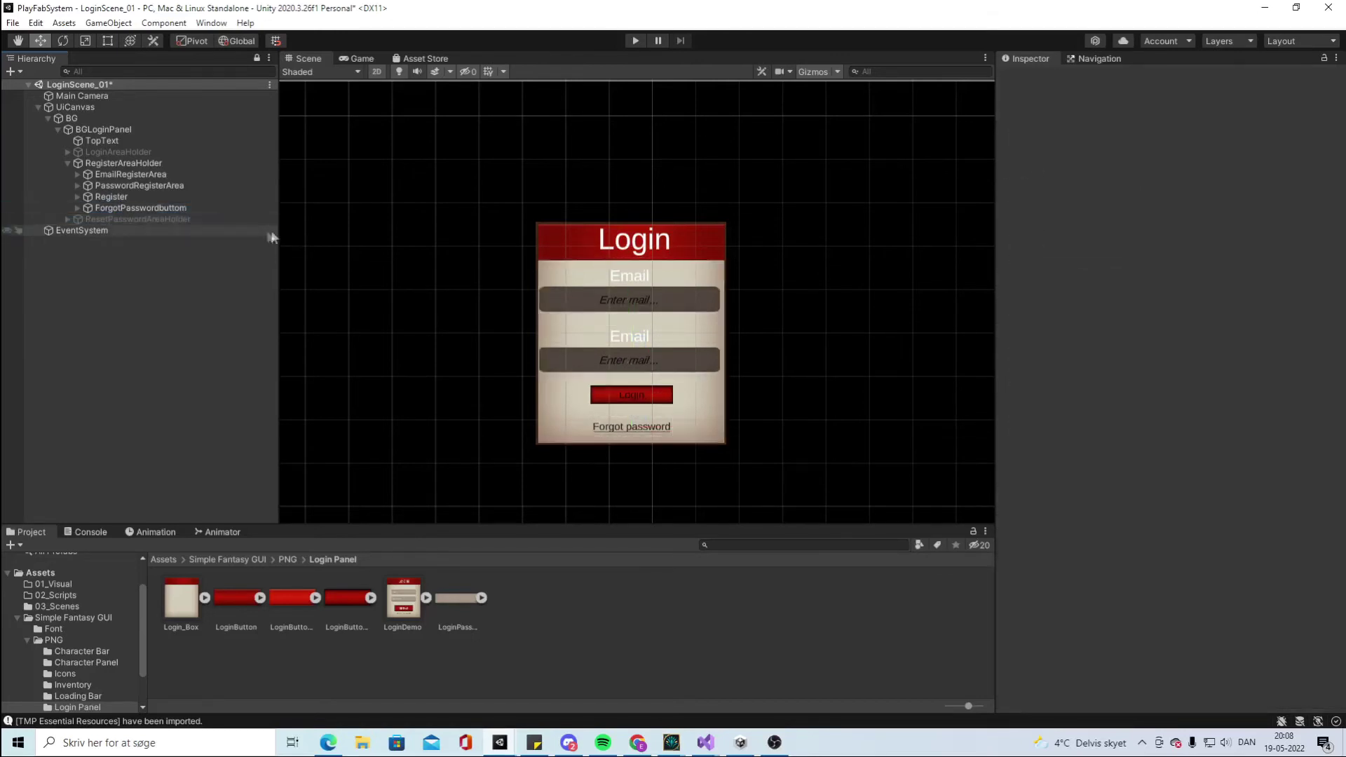
Rename NewAccountButtom inside RegisterAreaHolder as GoBack and delete its ForgotPasswordbuttom
right_click(179, 209)
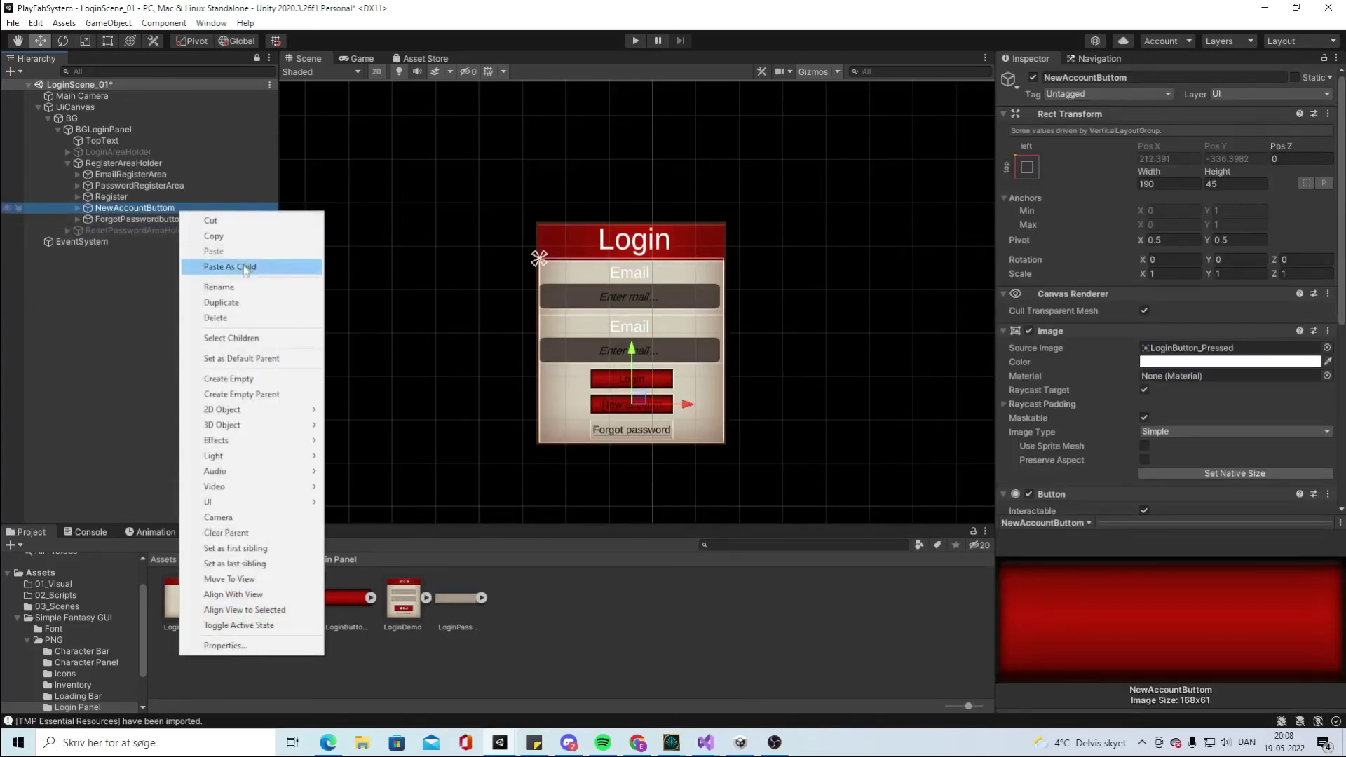
left_click(238, 284)
type("GoBack")
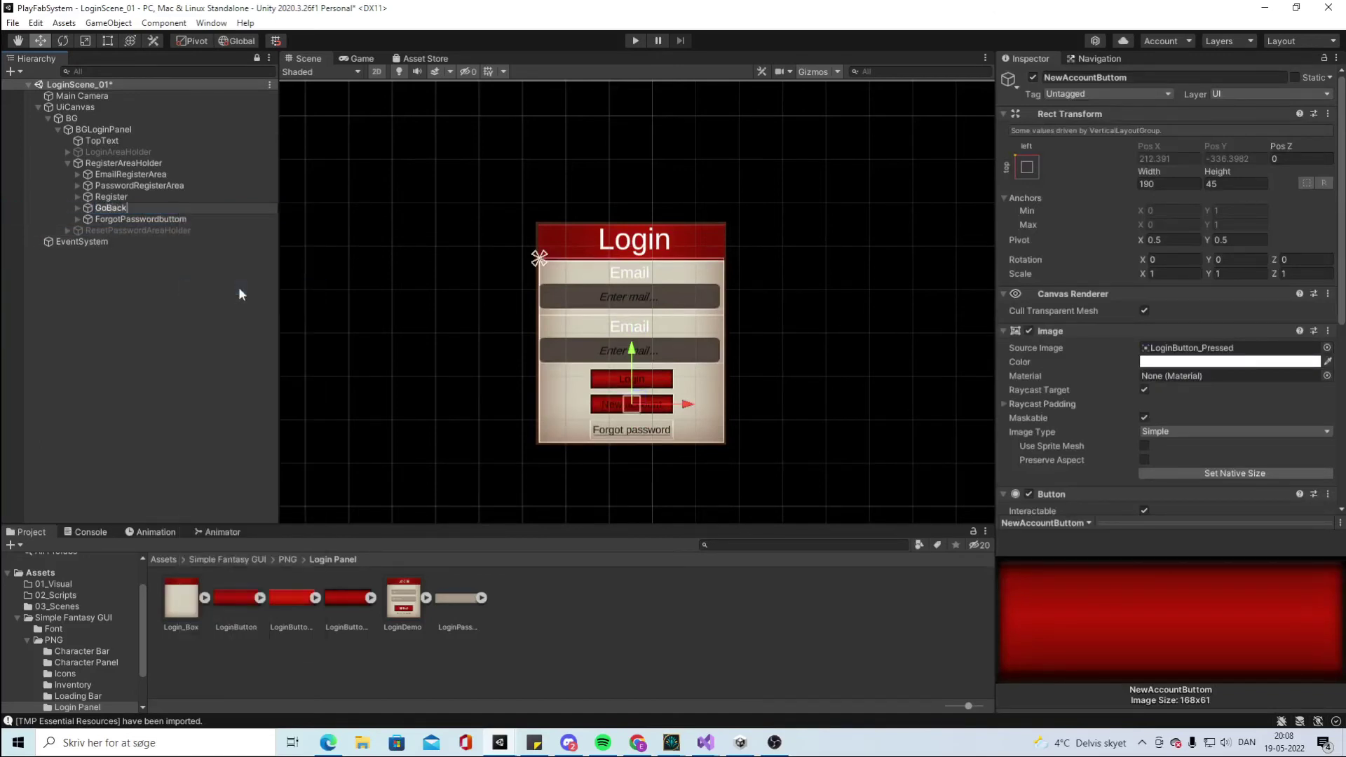
key("Return")
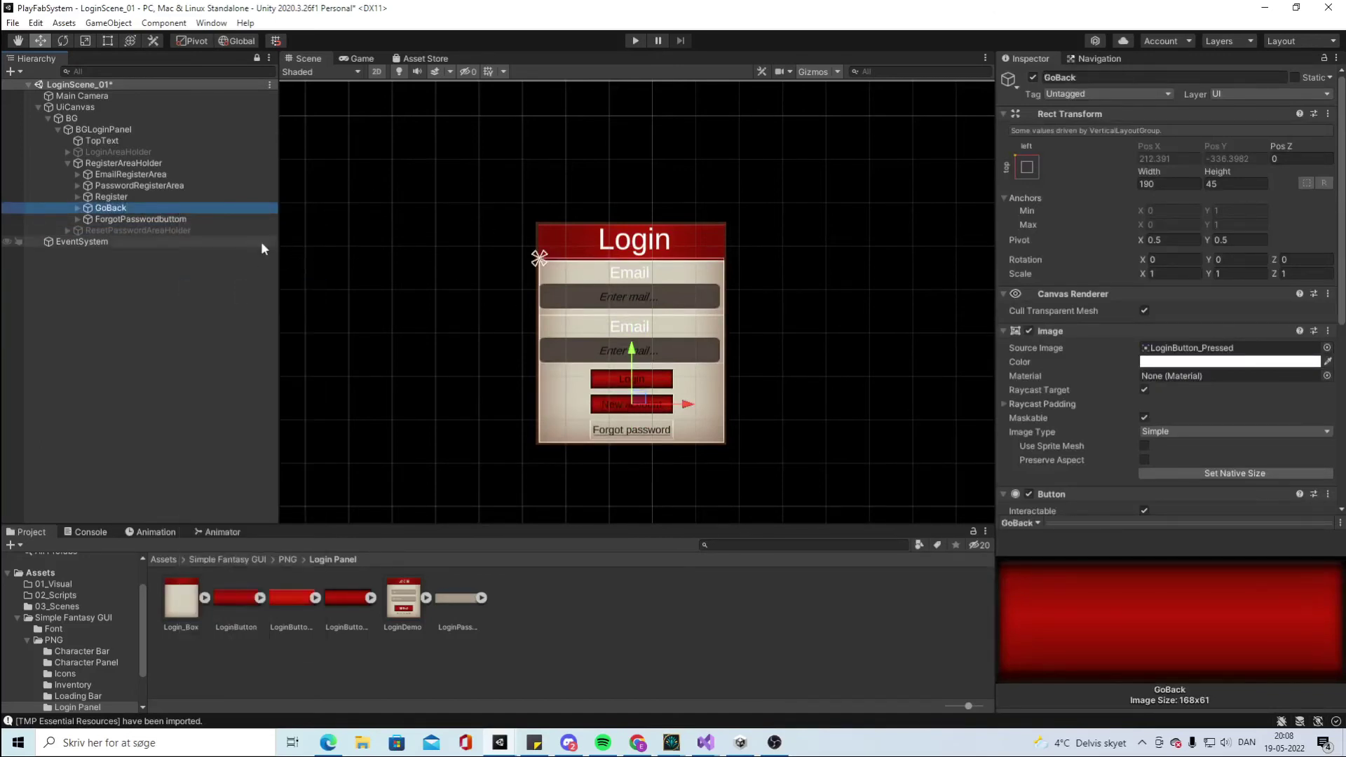
left_click(140, 220)
key("Delete")
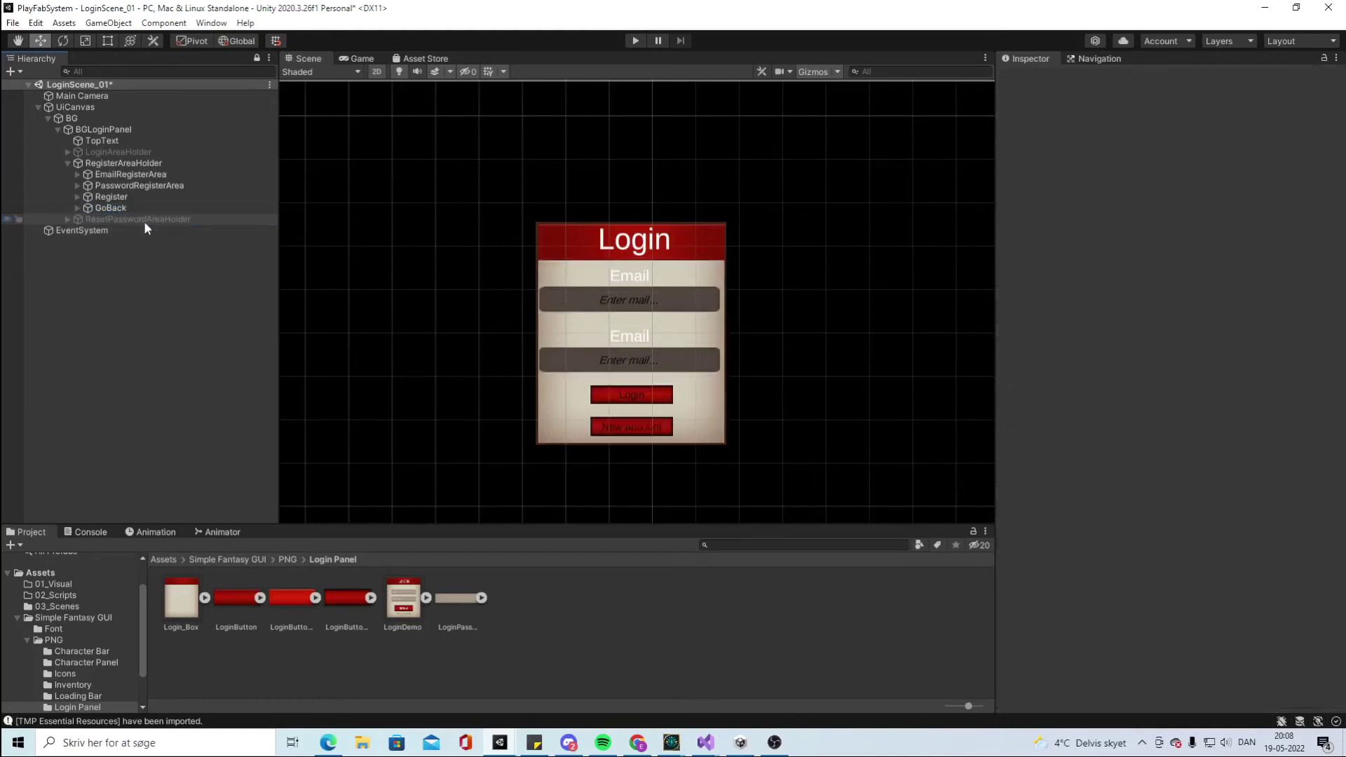
Change the label text of the GoBack button to "Back" and collapse the button in the object tree
left_click(77, 208)
left_click(98, 218)
left_click(1091, 388)
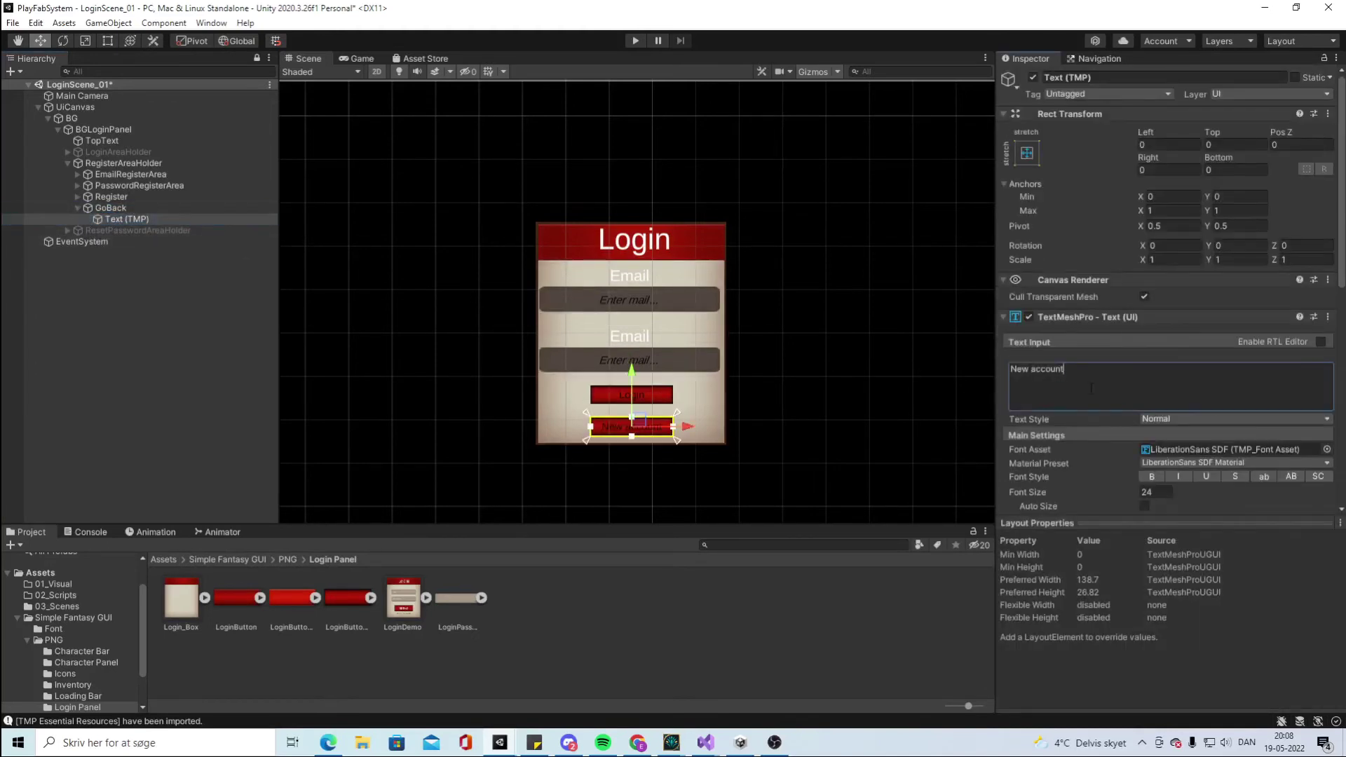
type("Back")
left_click(77, 208)
Change the label text of the Register button to "Register" and collapse the button in the object tree
left_click(77, 197)
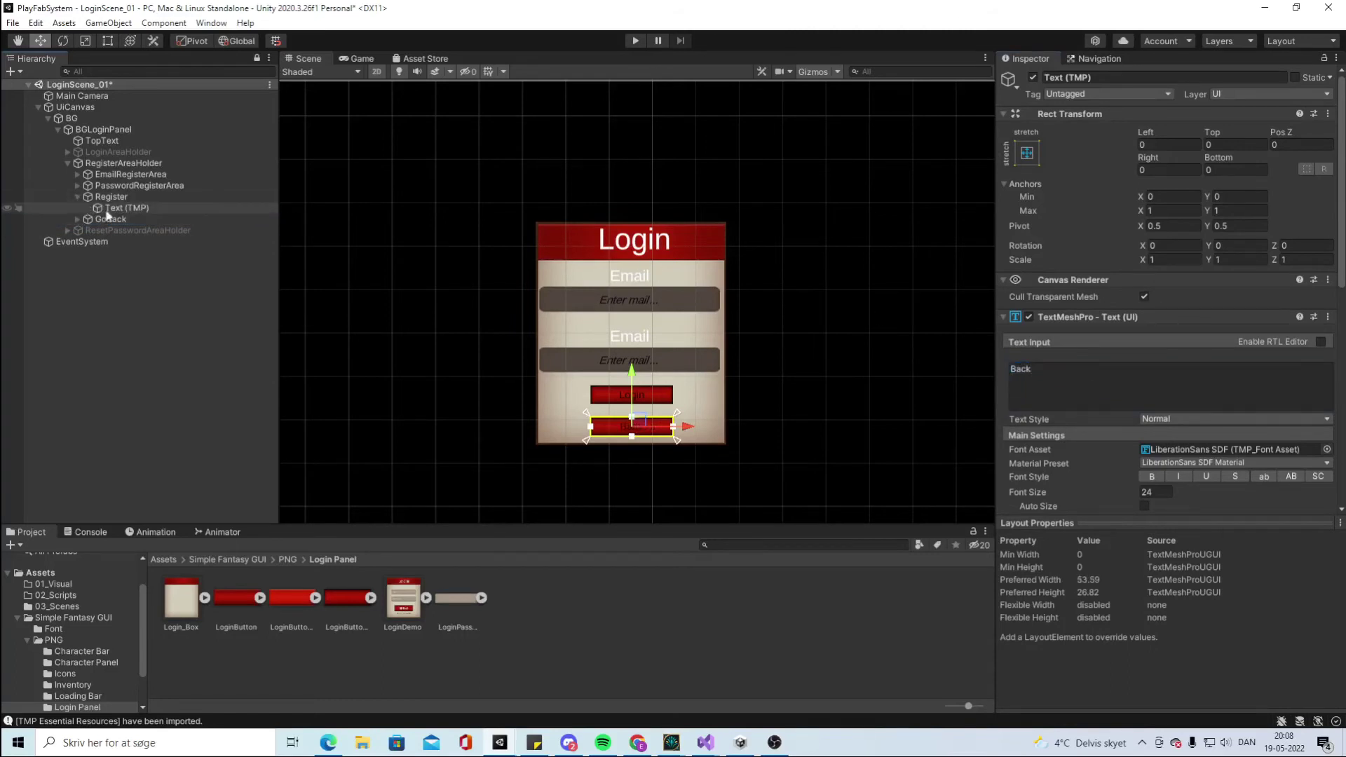
left_click(122, 208)
left_click(1076, 384)
type("Register")
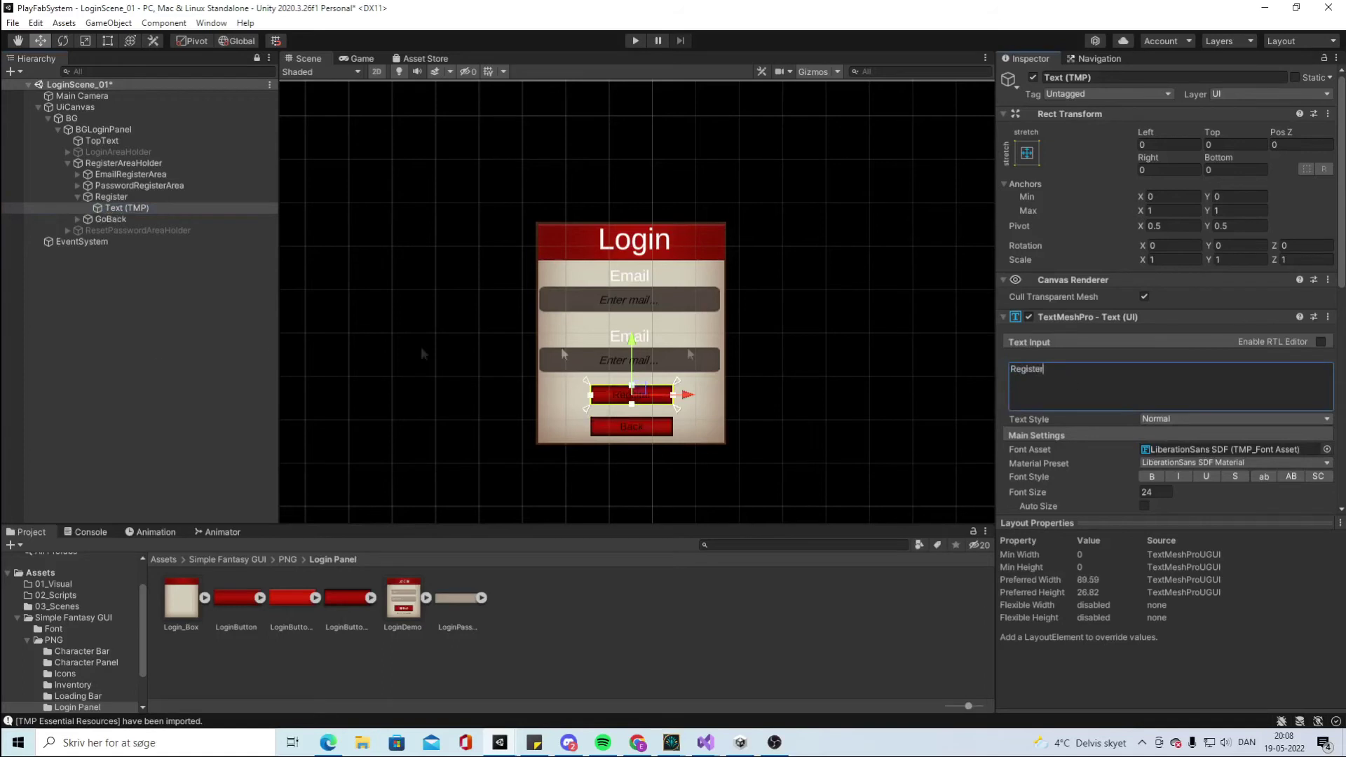
left_click(100, 332)
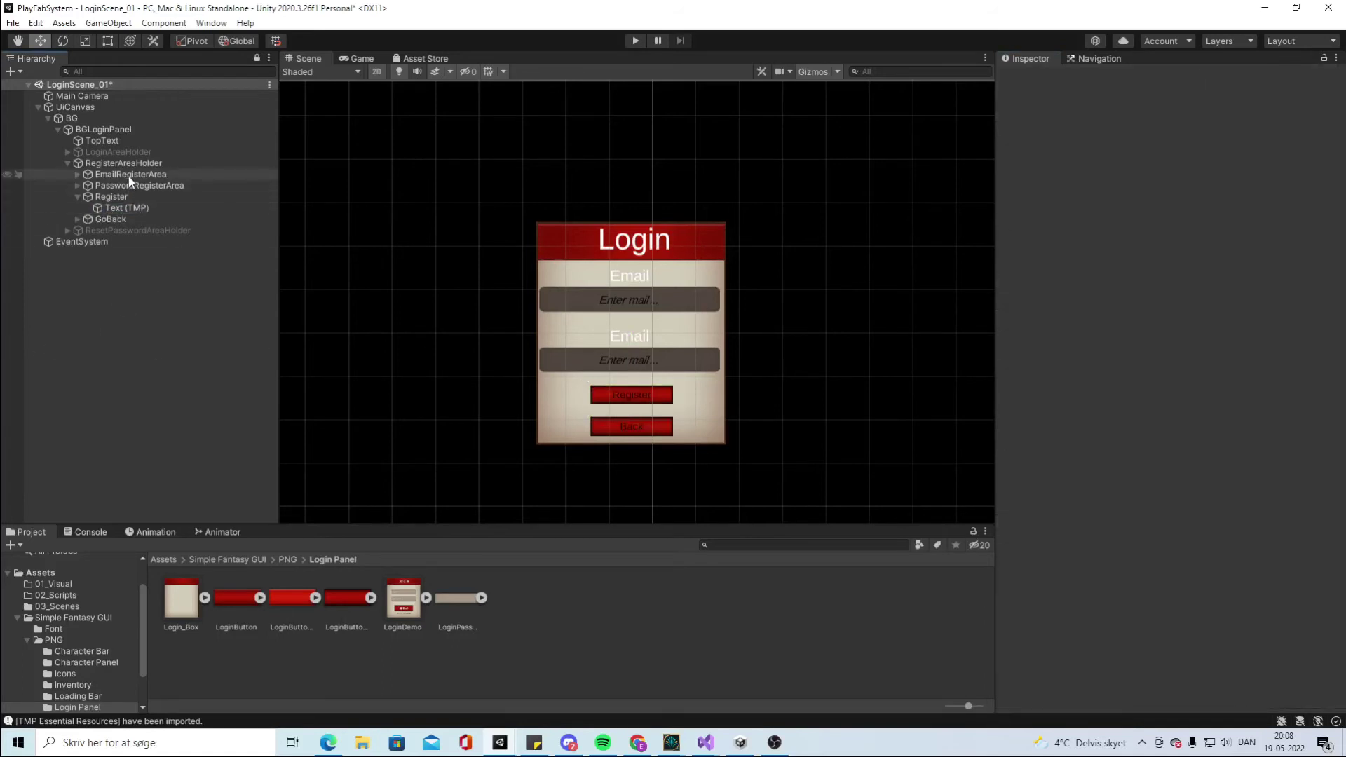
left_click(77, 197)
left_click(77, 186)
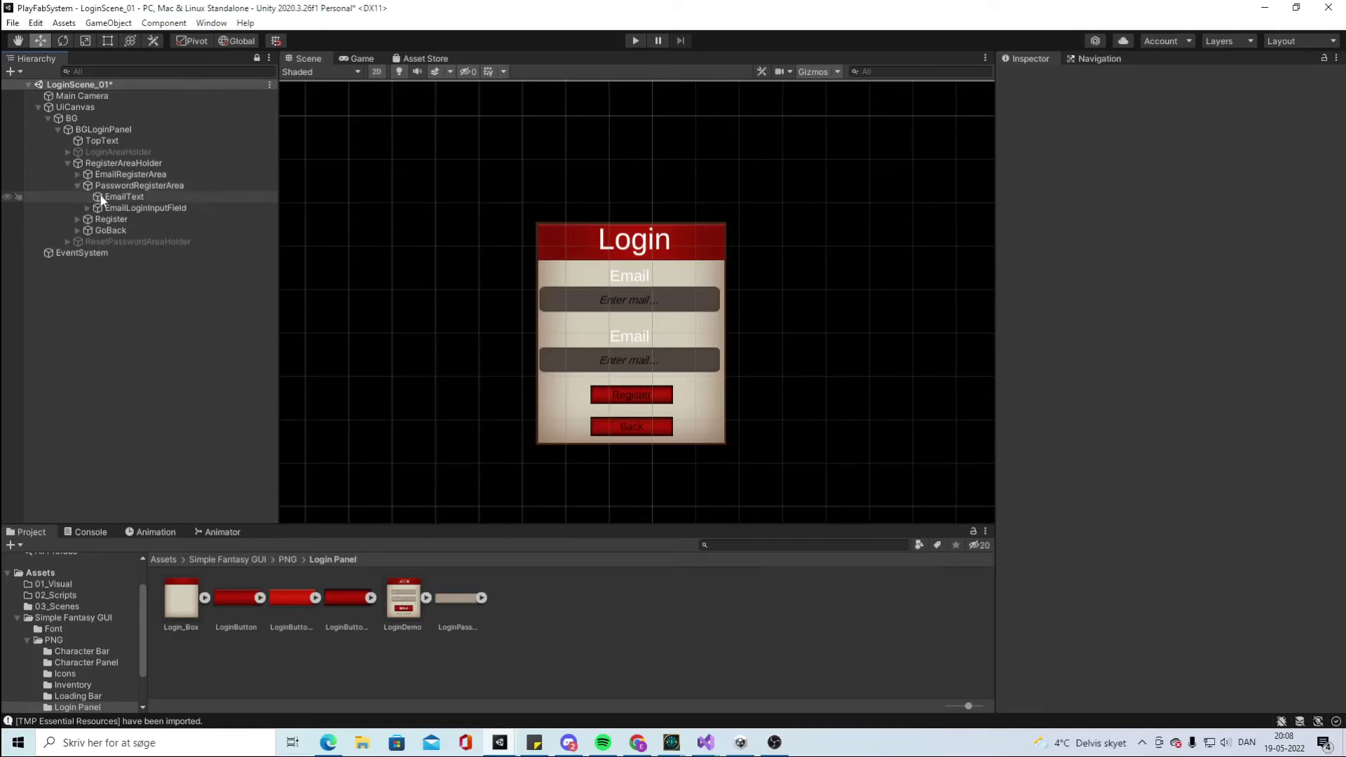
left_click(106, 197)
left_click(1069, 377)
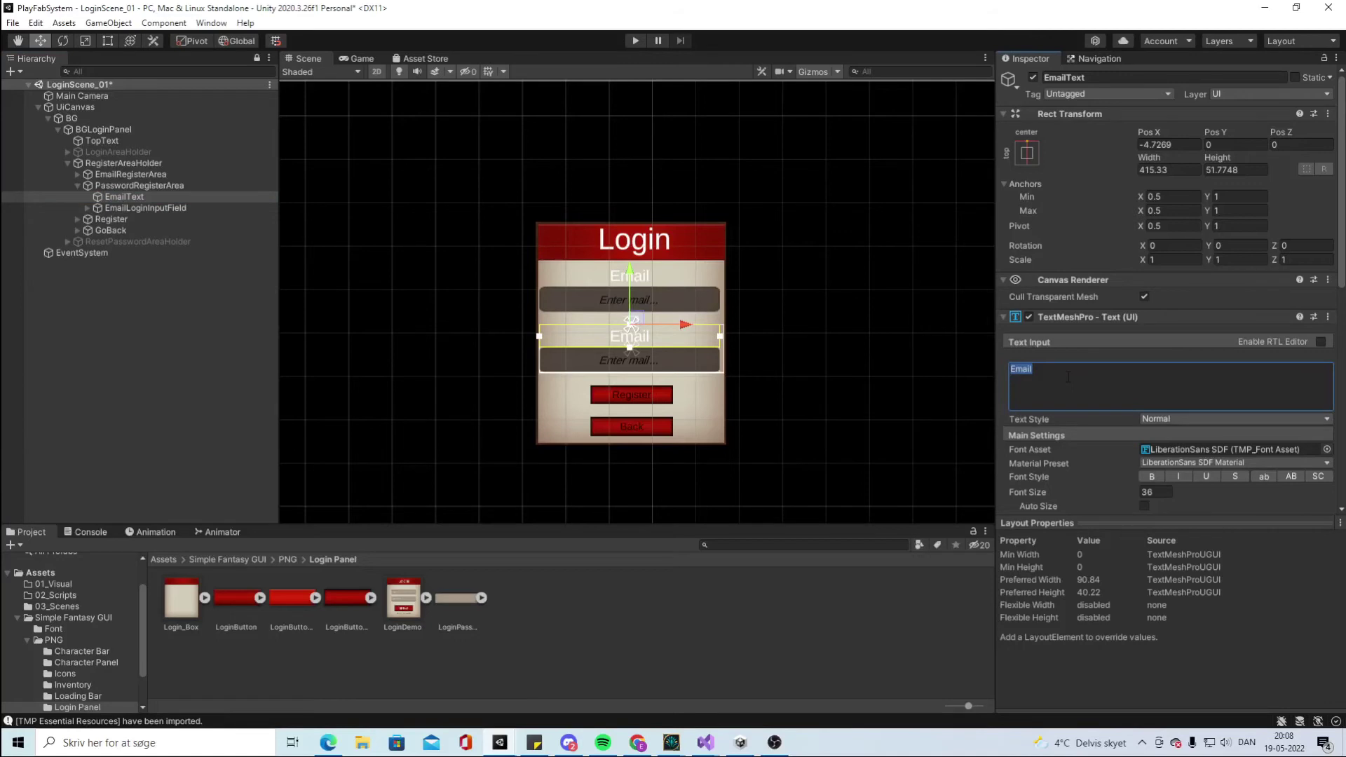
left_click(77, 185)
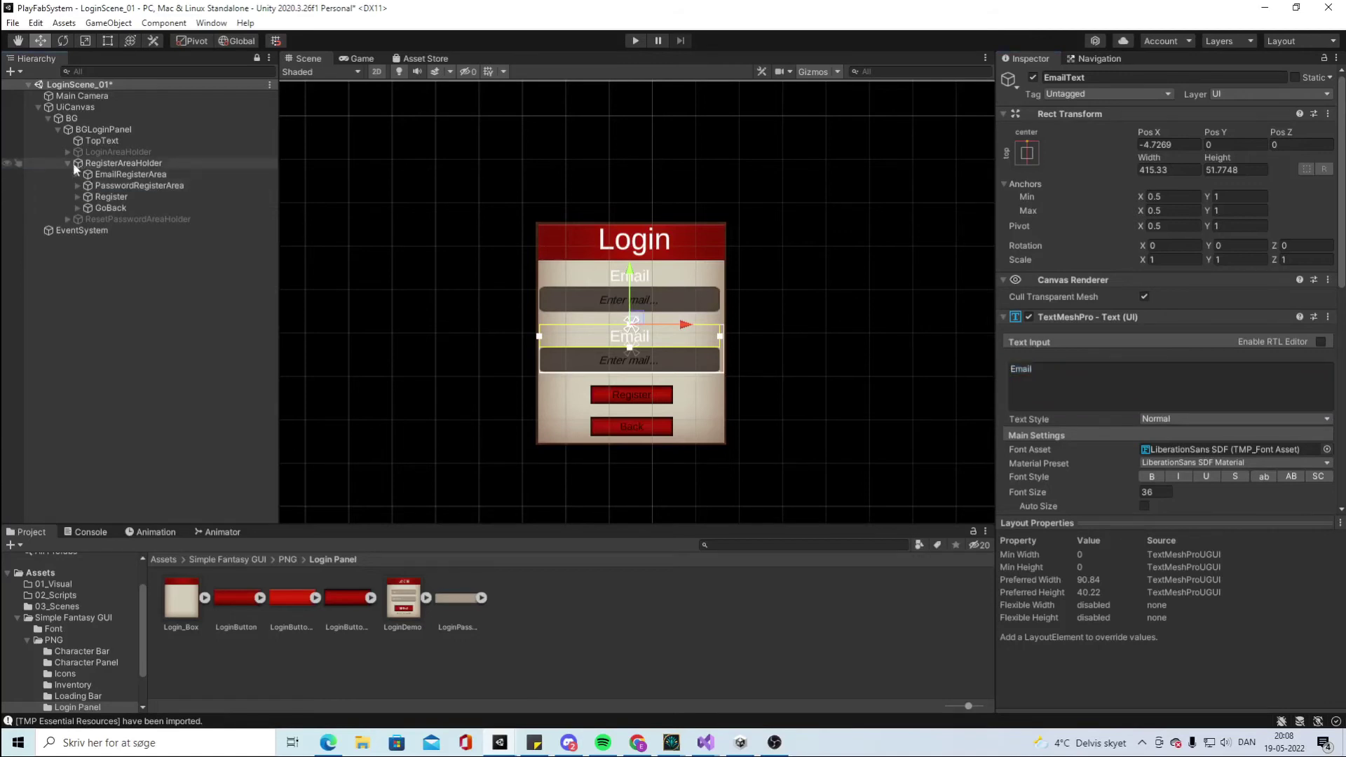
Deactivate RegisterAreaHolder and activate LoginAreaHolder in the login panel
left_click(69, 162)
left_click(101, 163)
left_click(1033, 77)
left_click(116, 151)
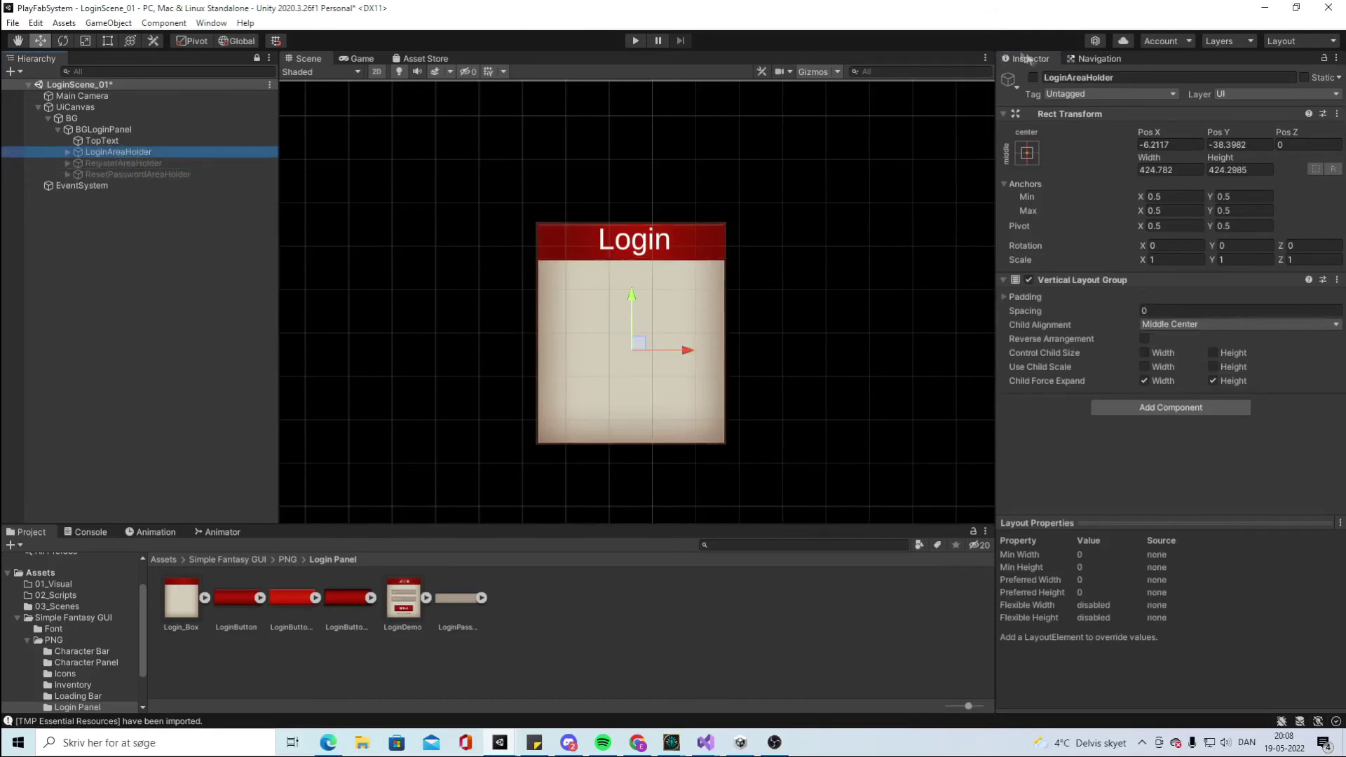
left_click(1032, 77)
Change the label text of EmailText inside PasswordLoginArea to "Password"
left_click(67, 152)
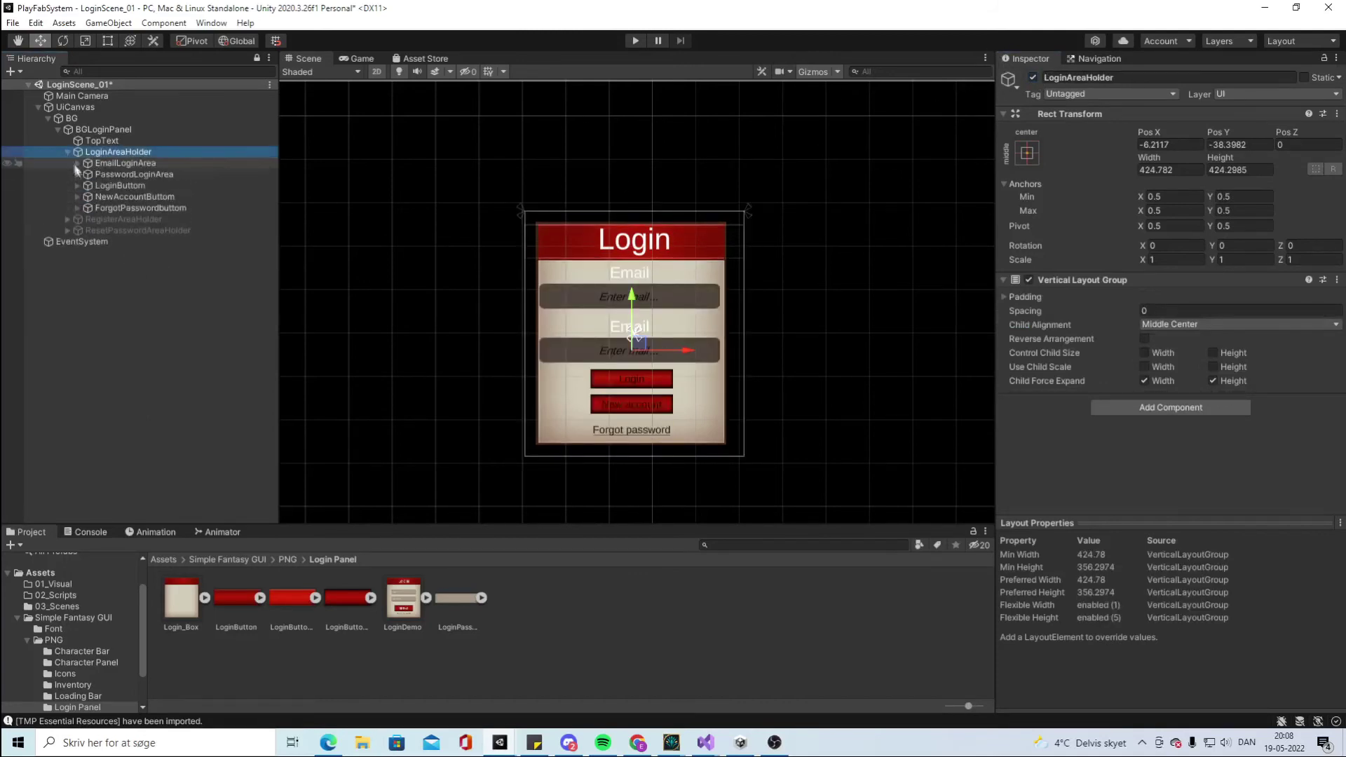
left_click(78, 174)
left_click(115, 186)
left_click(1094, 376)
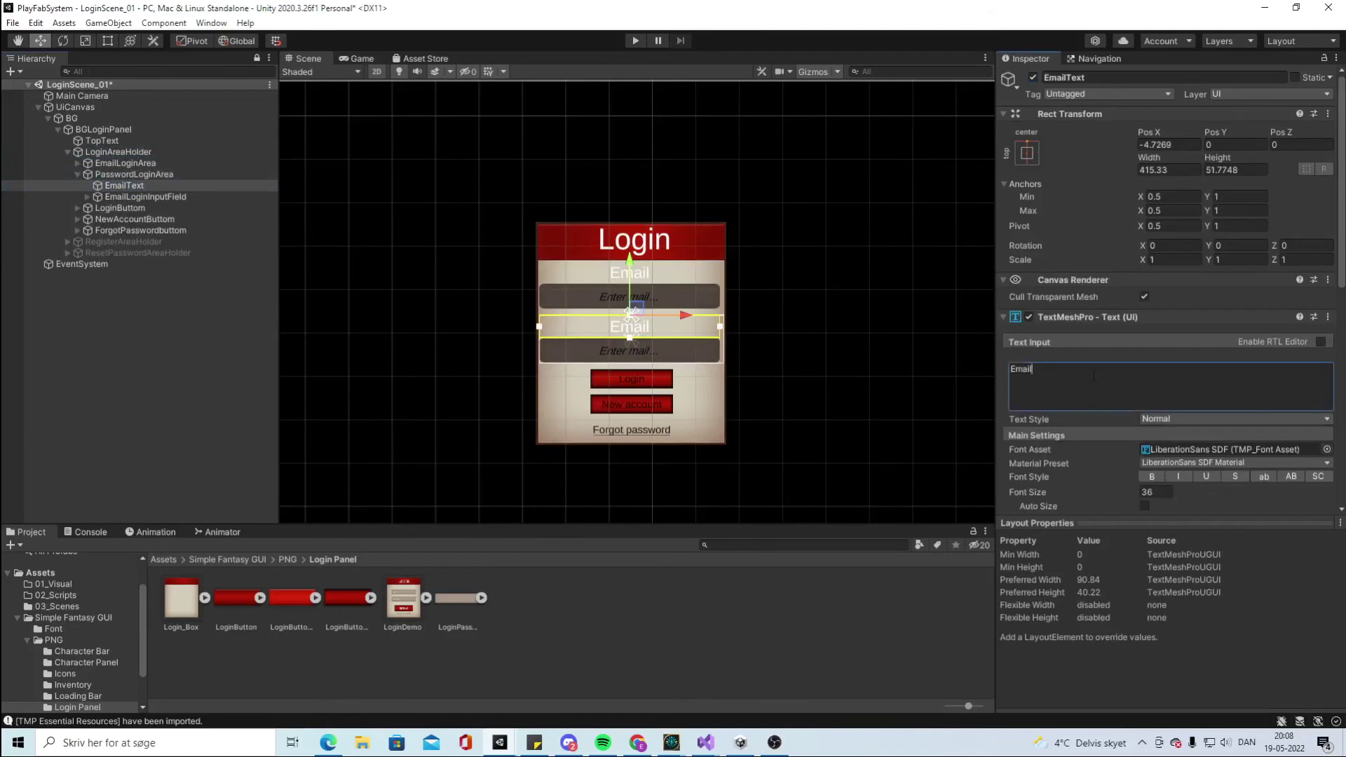
type("Password")
Rename EmailText inside PasswordLoginArea as PasswordText
right_click(126, 174)
left_click(133, 185)
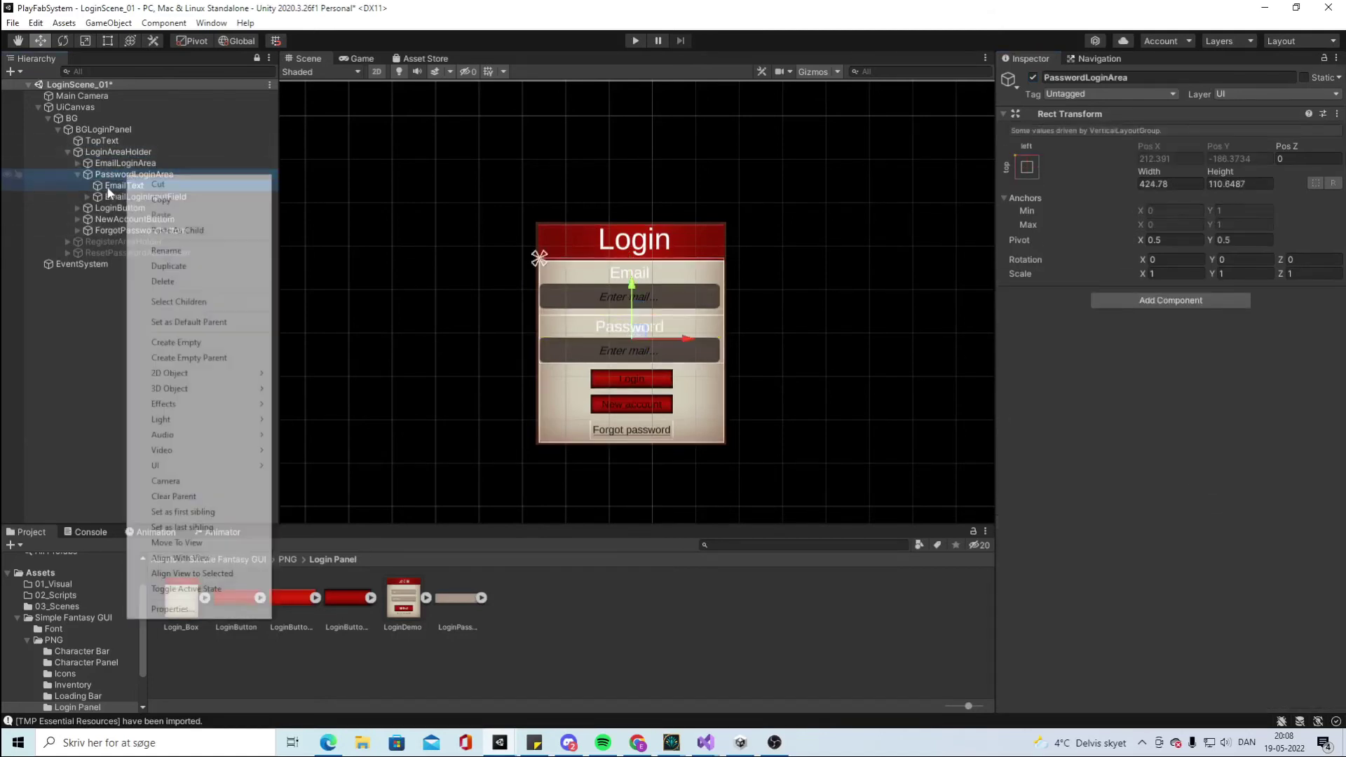
right_click(157, 189)
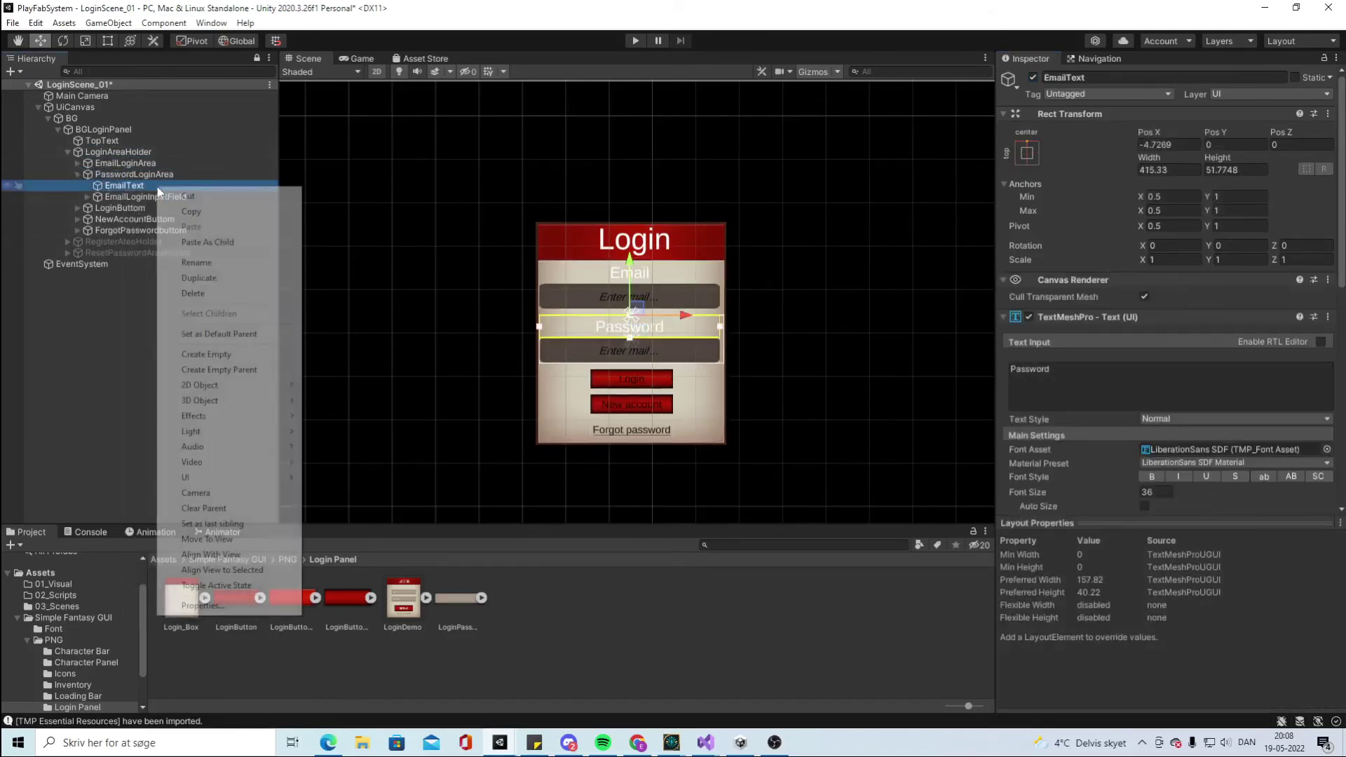
left_click(229, 263)
type("PasswordText")
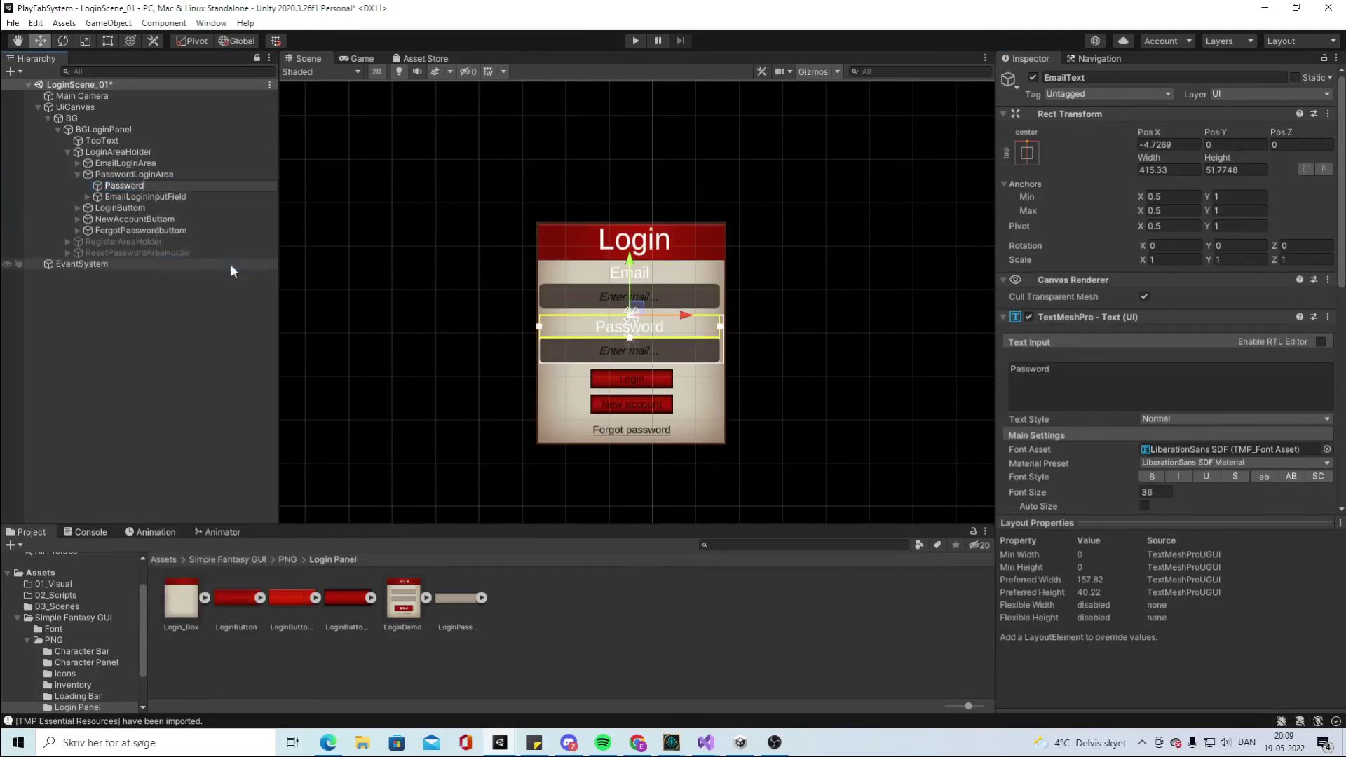
key("Return")
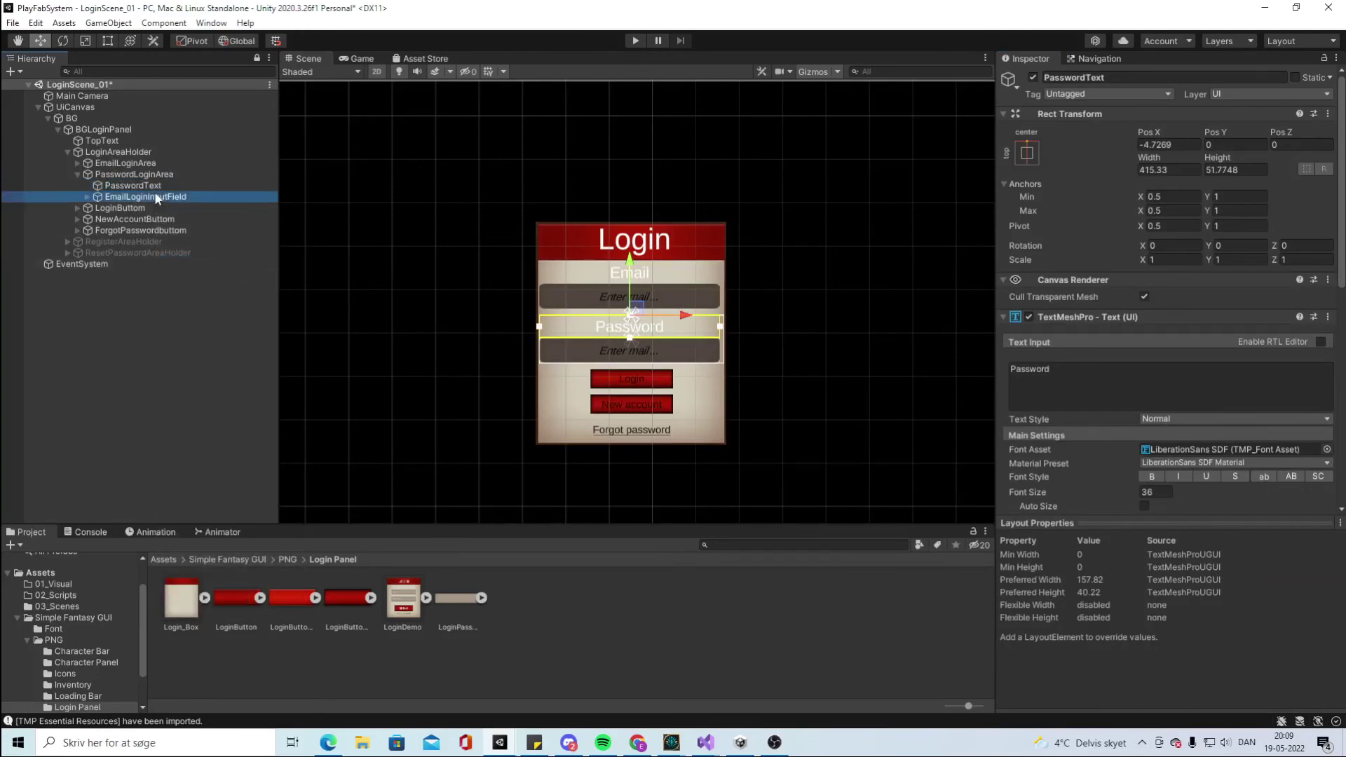
Rename EmailLoginInputField inside PasswordLoginArea as PasswordLoginInputfield
left_click(156, 195)
right_click(156, 195)
left_click(234, 269)
type("PasswordLoginINpu")
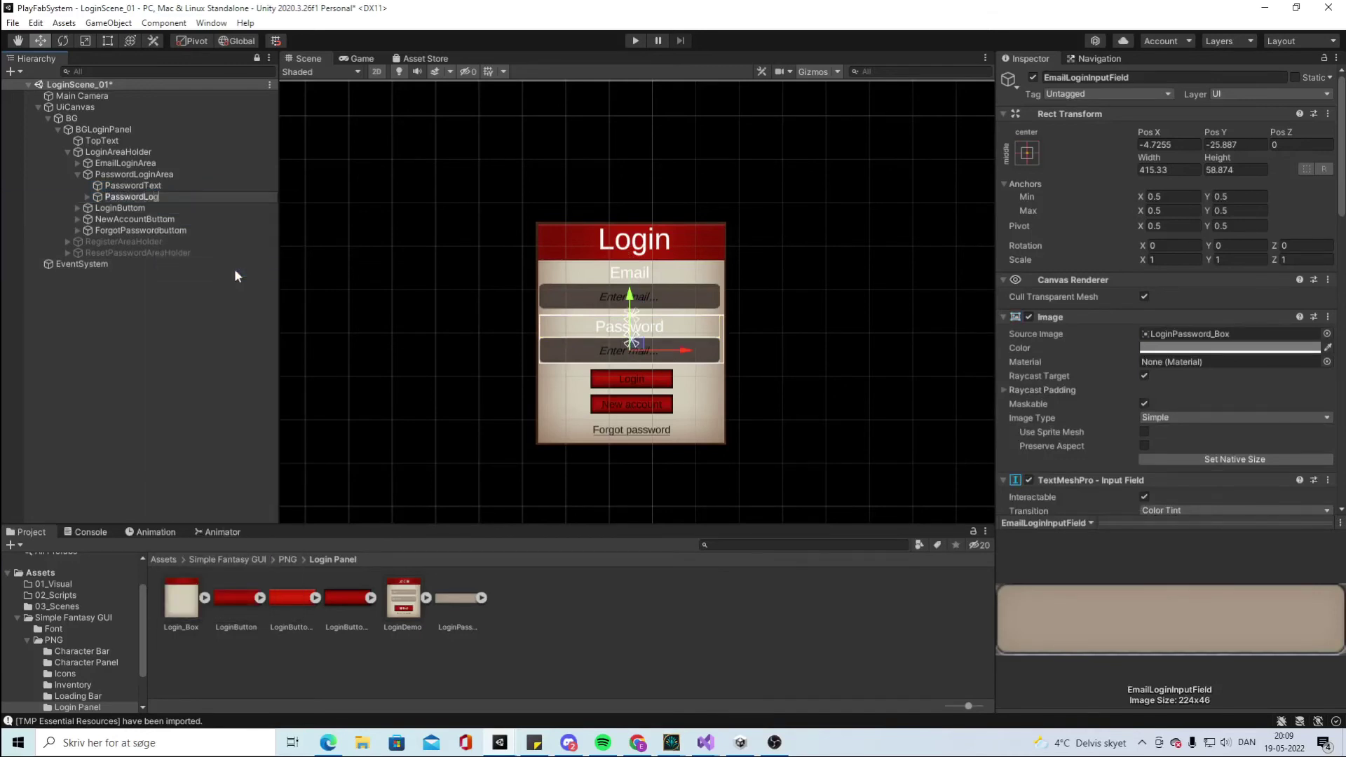
key("BackSpace")
key("BackSpace")
key("BackSpace")
type("nputfield")
key("Return")
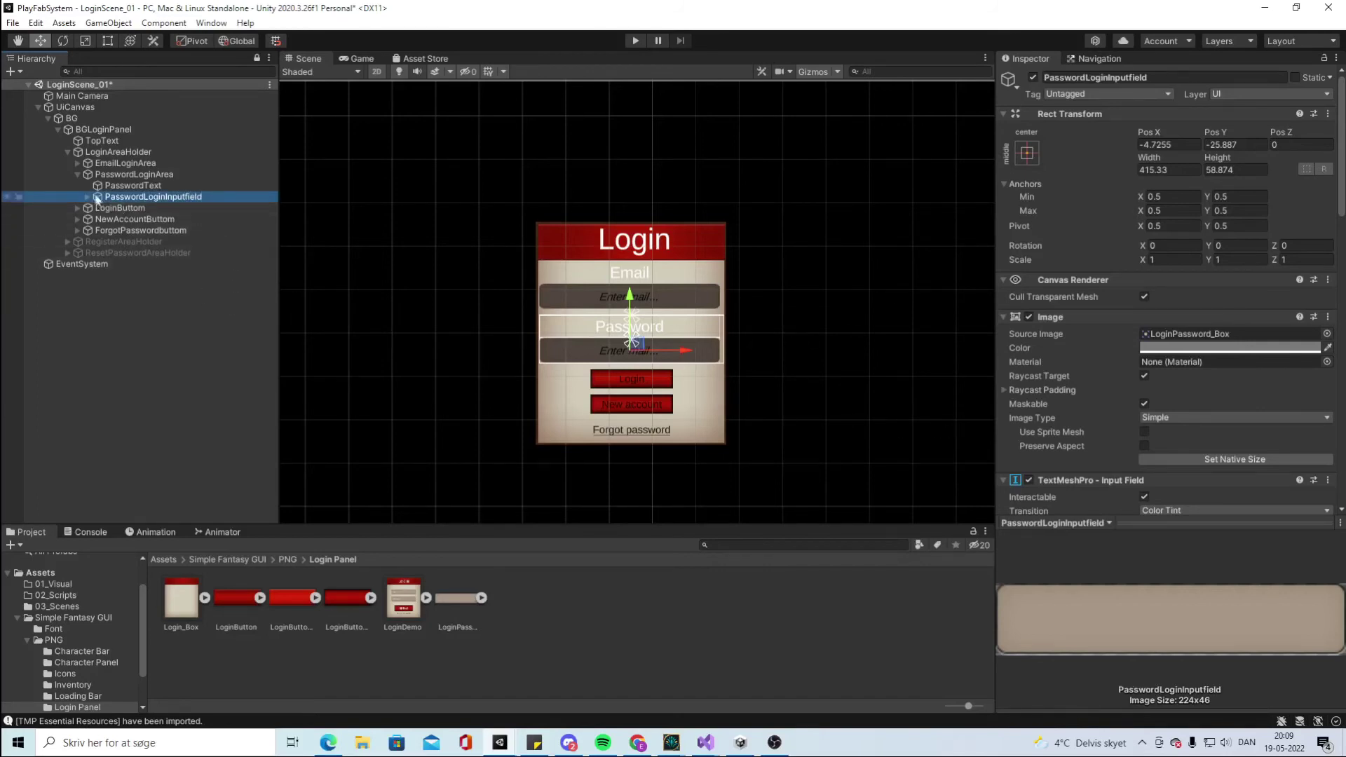
Change the placeholder text of PasswordLoginInputfield to "Enter password..."
left_click(89, 197)
left_click(96, 209)
left_click(129, 220)
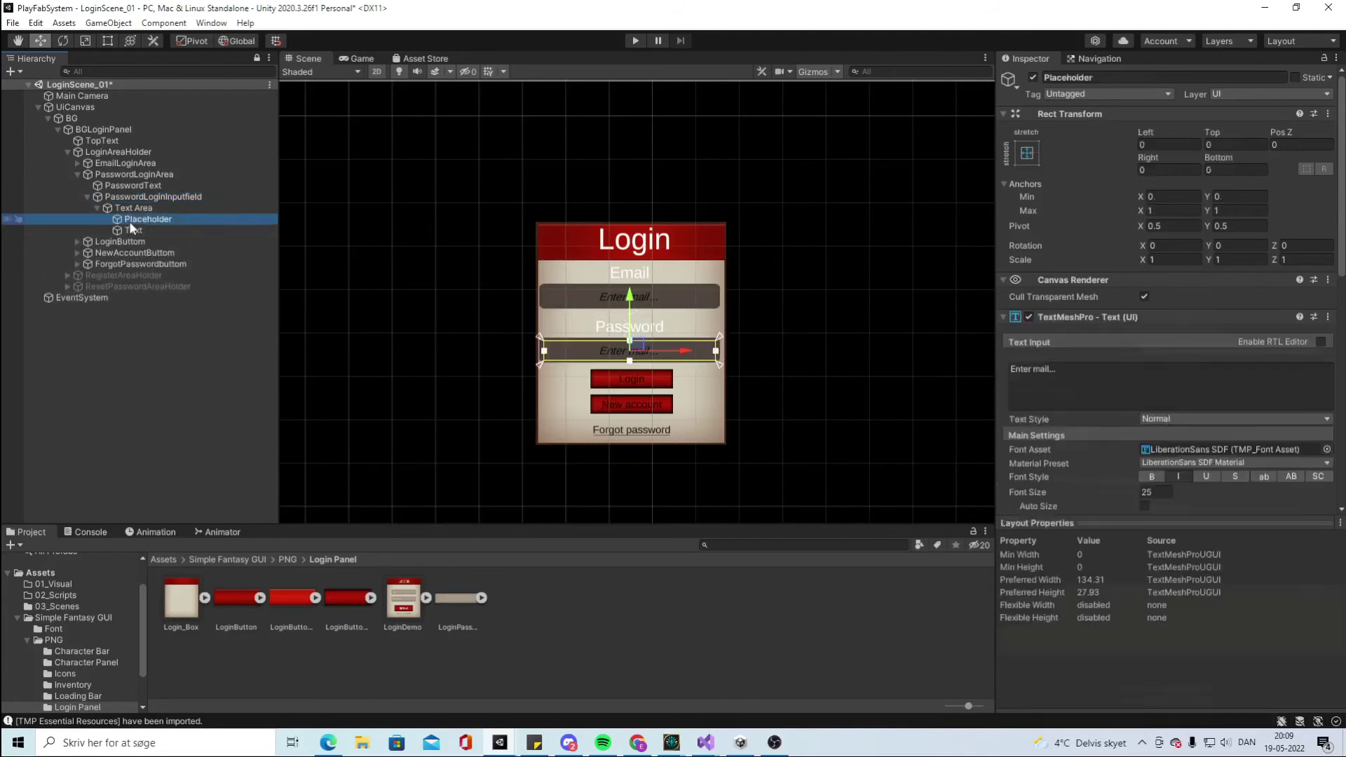
double_click(1042, 369)
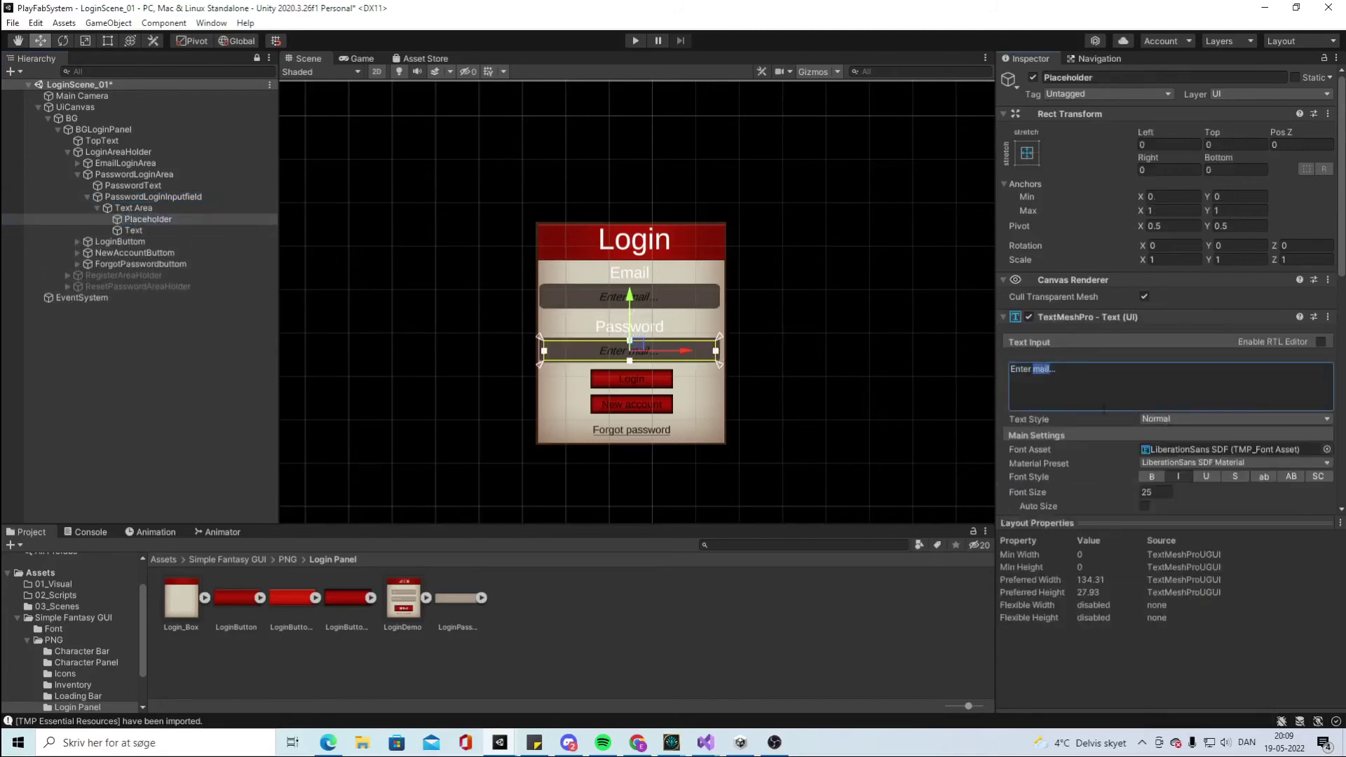
type("password")
left_click(94, 326)
Deactivate and collapse LoginAreaHolder, and activate RegisterAreaHolder in its place
left_click(105, 153)
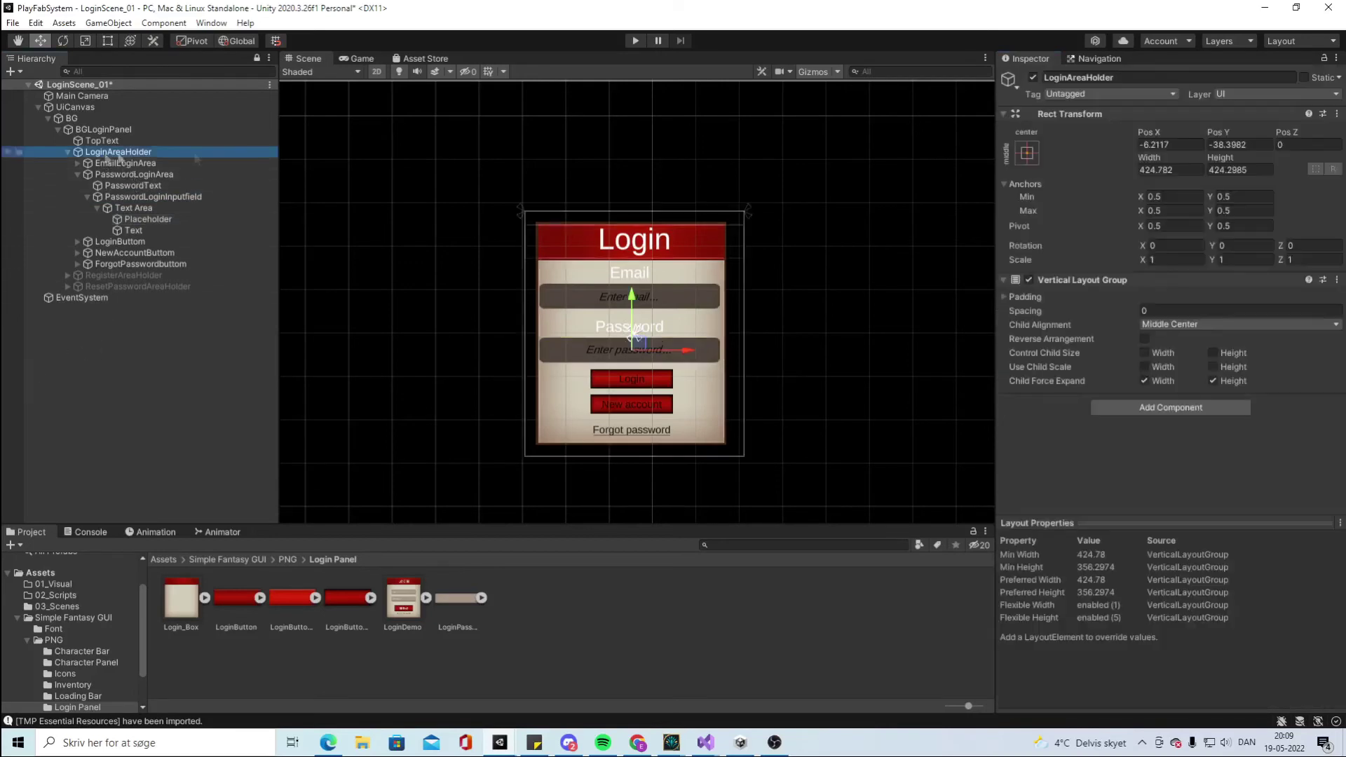
left_click(1031, 77)
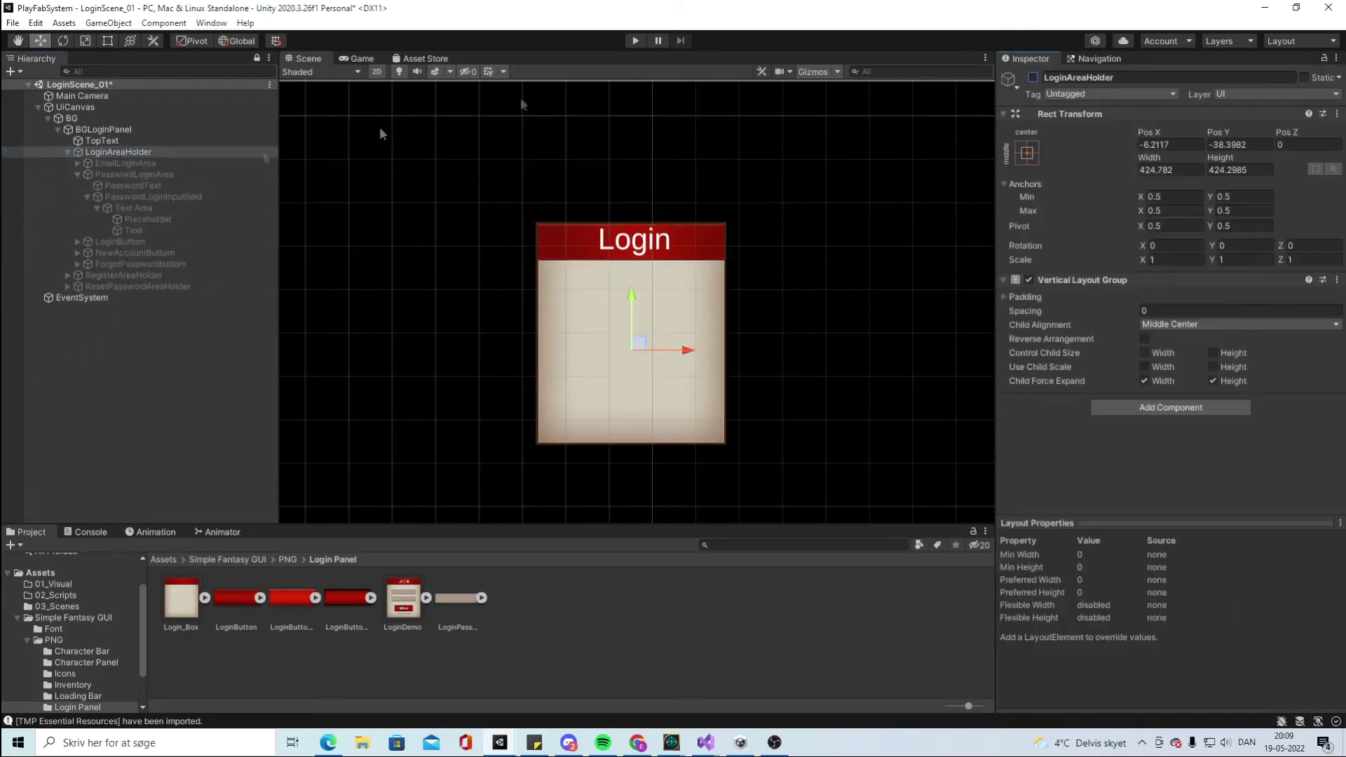
left_click(106, 174)
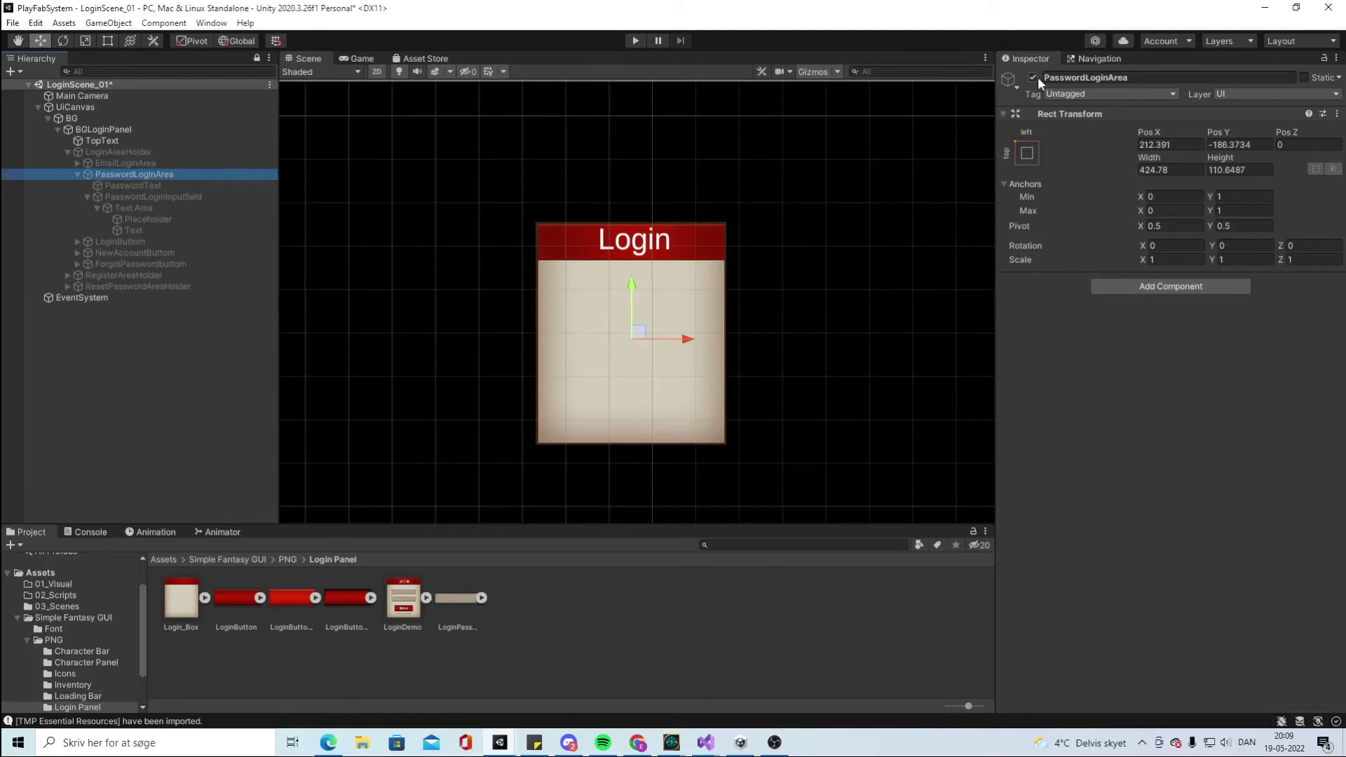
left_click(77, 174)
left_click(118, 152)
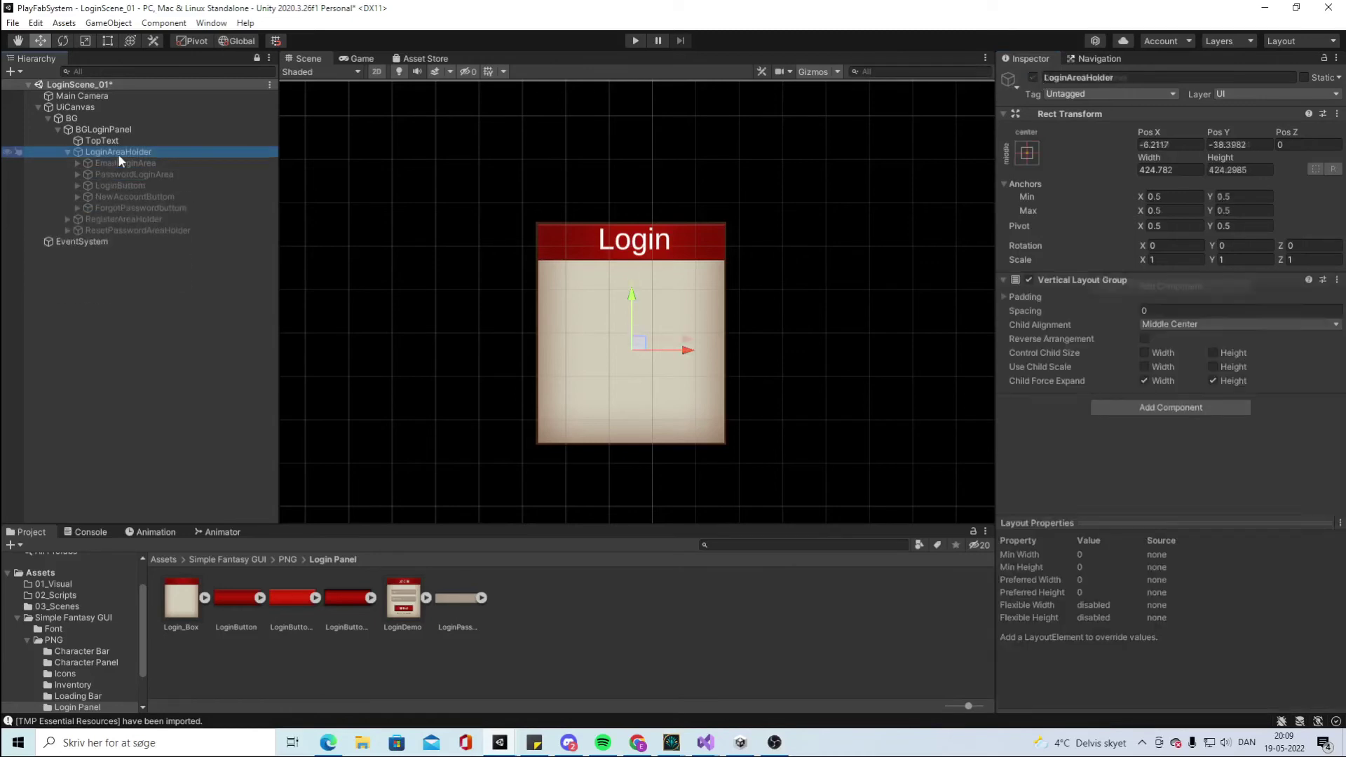
left_click(67, 152)
left_click(124, 163)
left_click(1033, 78)
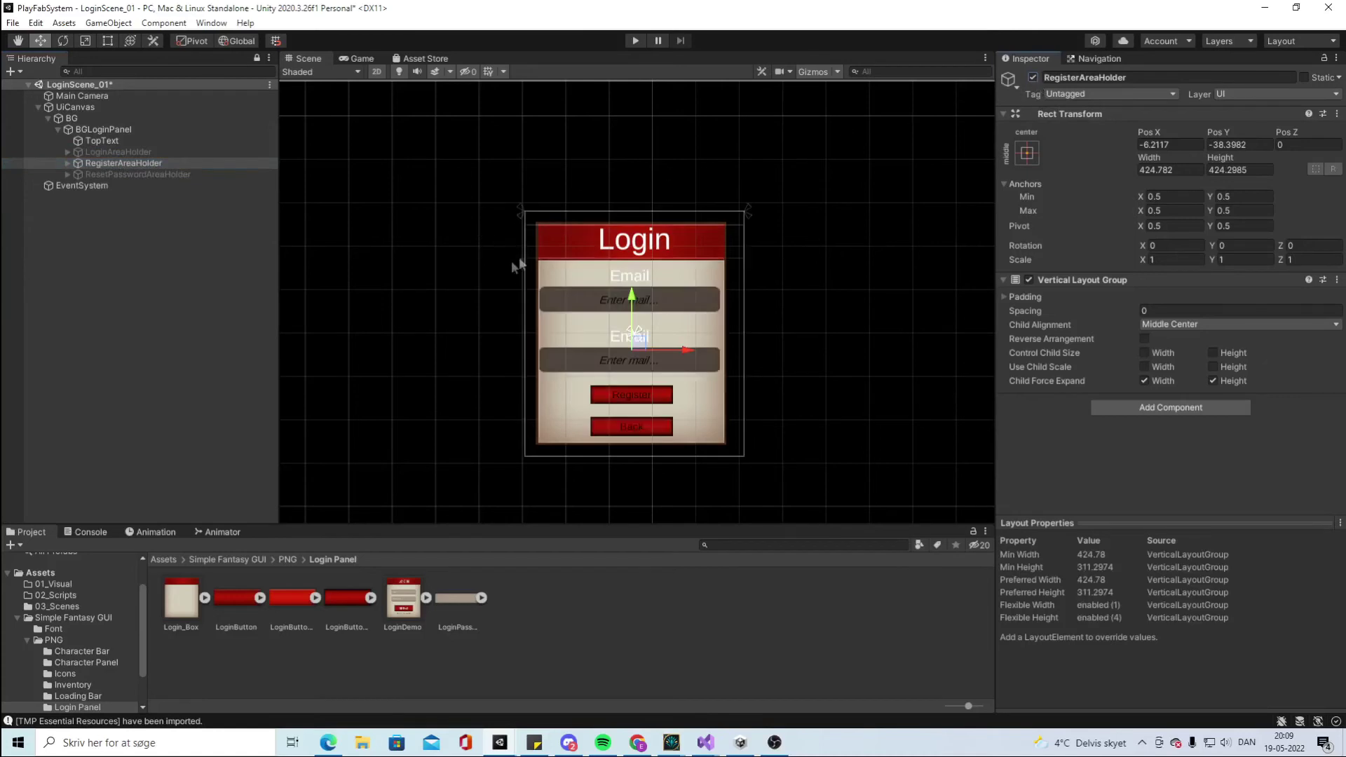
Change the label text of EmailText inside PasswordRegisterArea to "Password"
left_click(67, 163)
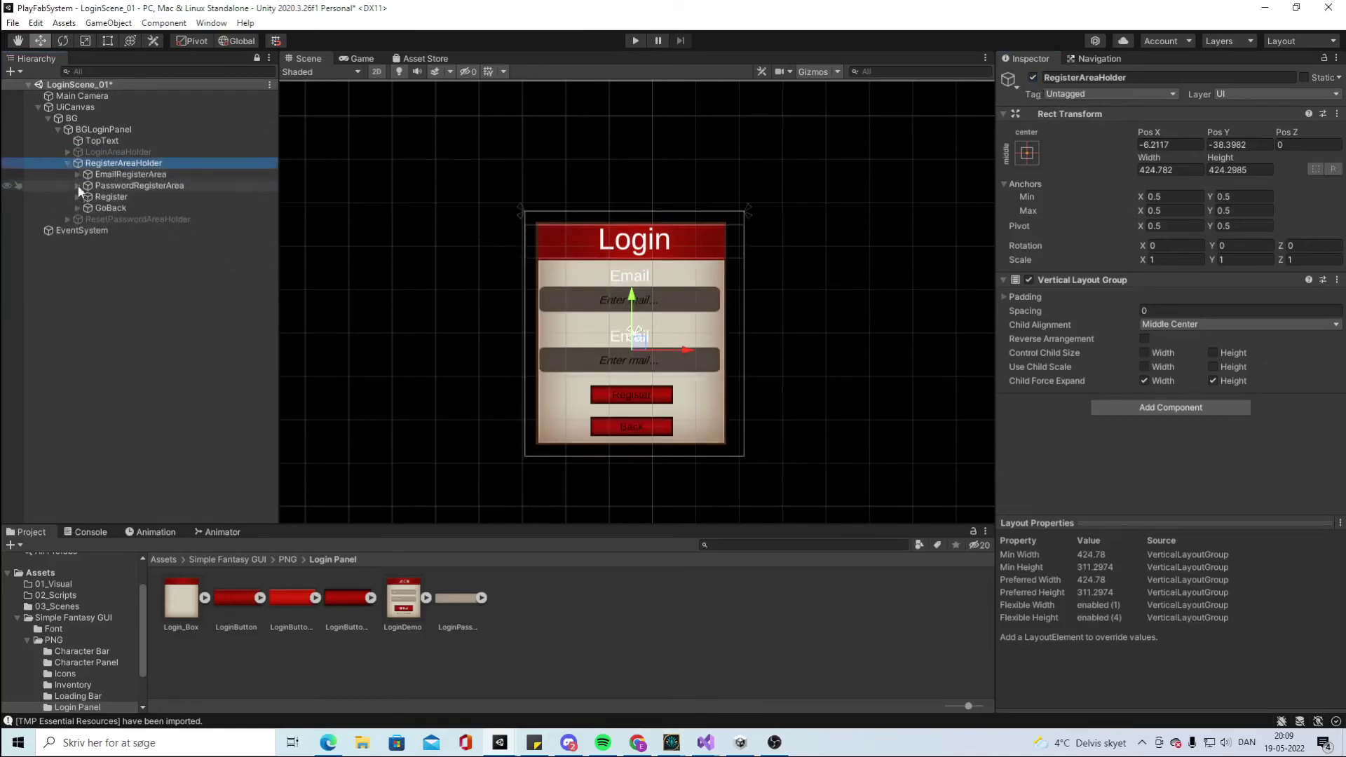
left_click(78, 186)
left_click(124, 196)
left_click(1076, 373)
type("Password")
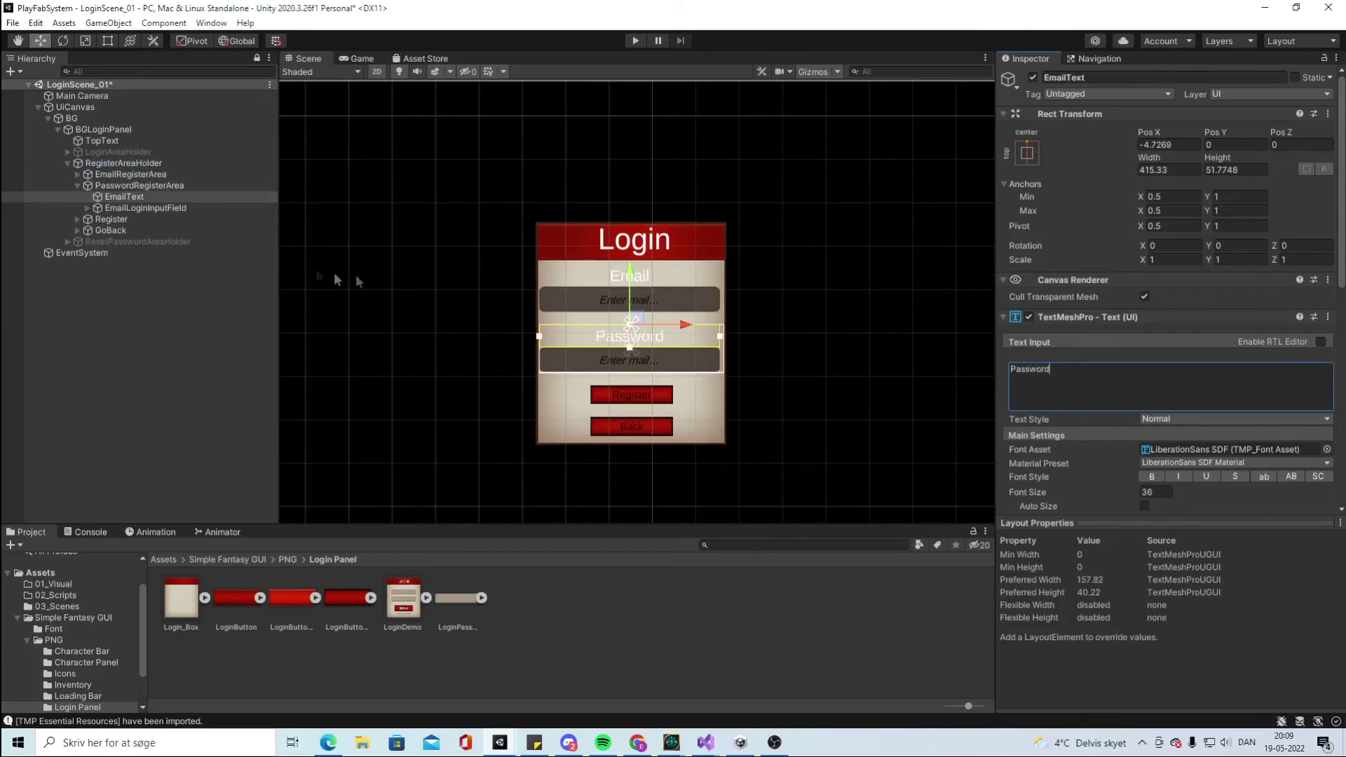
Rename EmailText inside PasswordRegisterArea as PasswordText
right_click(106, 197)
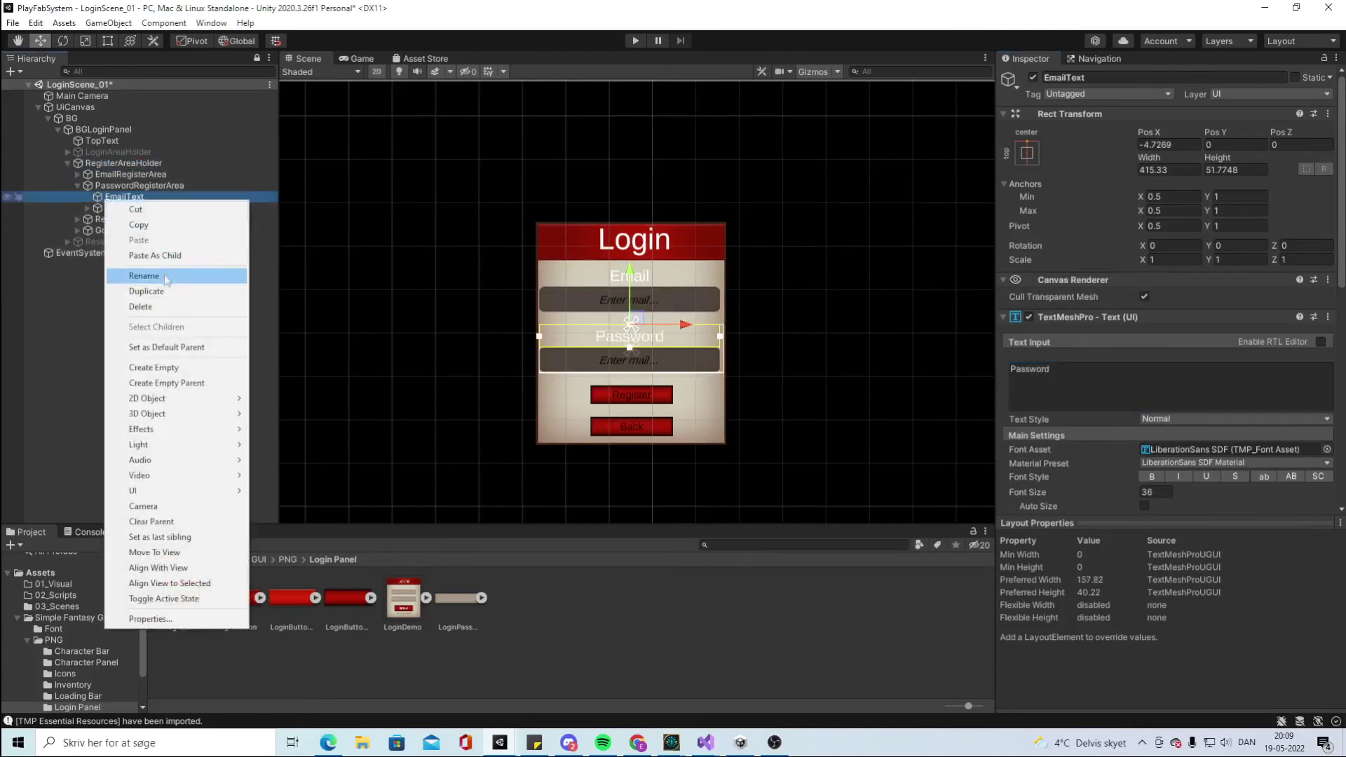
left_click(166, 277)
type("PasswordText")
key("Return")
Rename EmailLoginInputField inside PasswordRegisterArea as PasswordRegisterInput
left_click(198, 212)
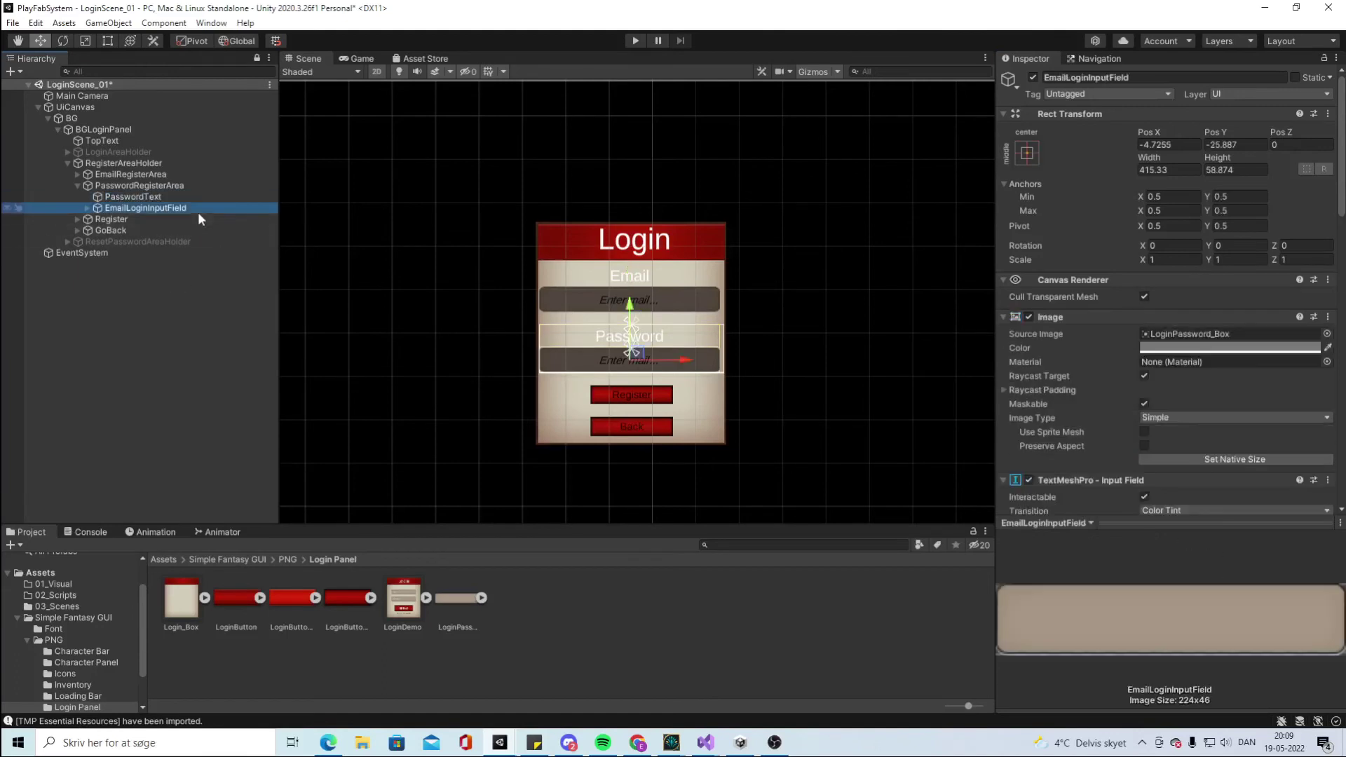
right_click(197, 212)
left_click(275, 283)
type("PasswordRegisterInput")
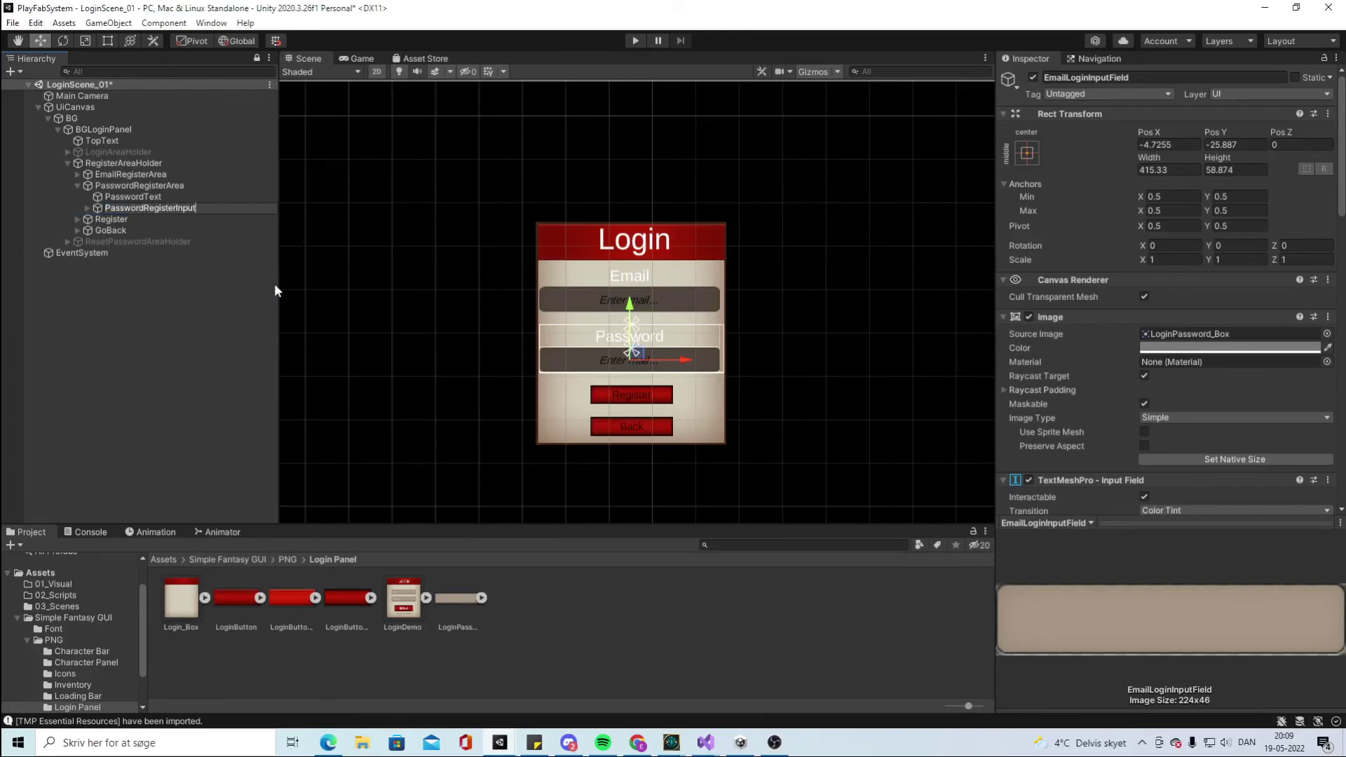
key("Return")
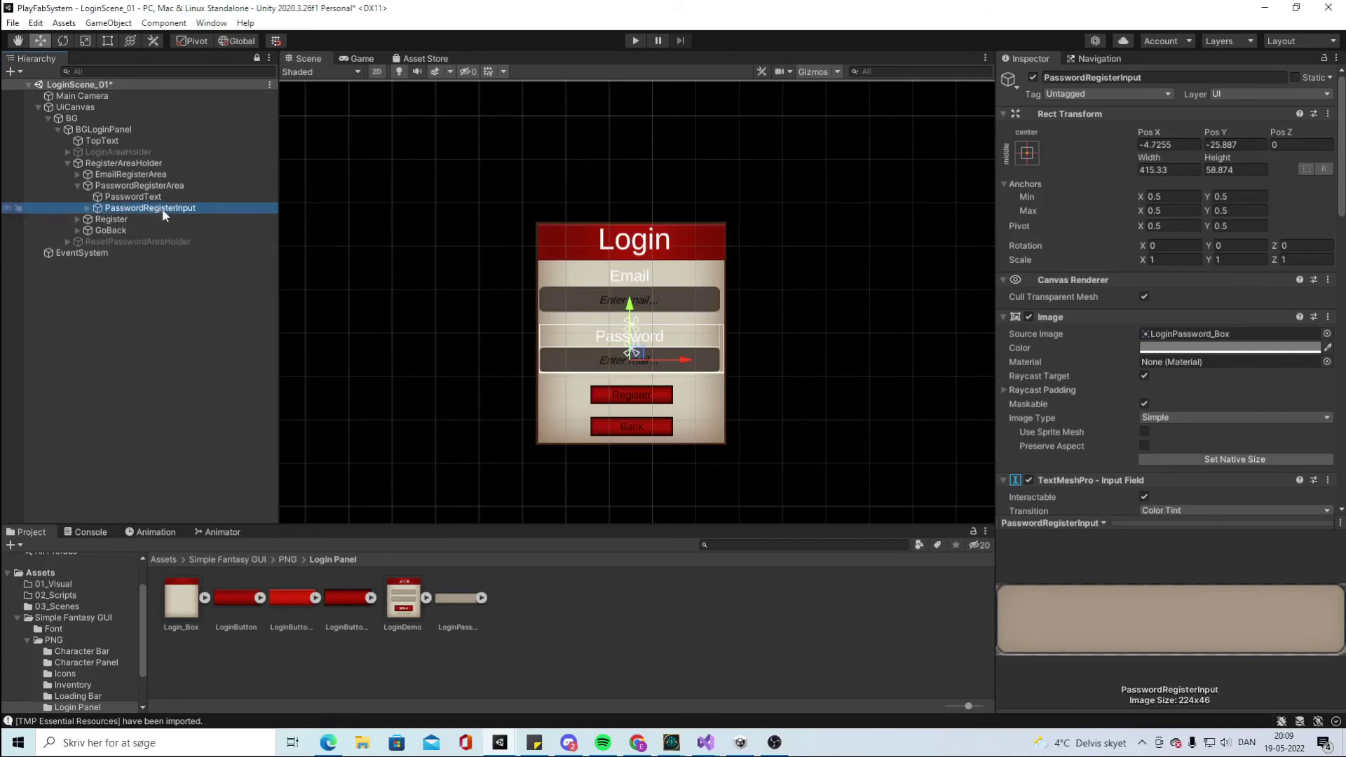
Rename EmailLoginInputField inside EmailRegisterArea as EmailRegisterInput
left_click(78, 174)
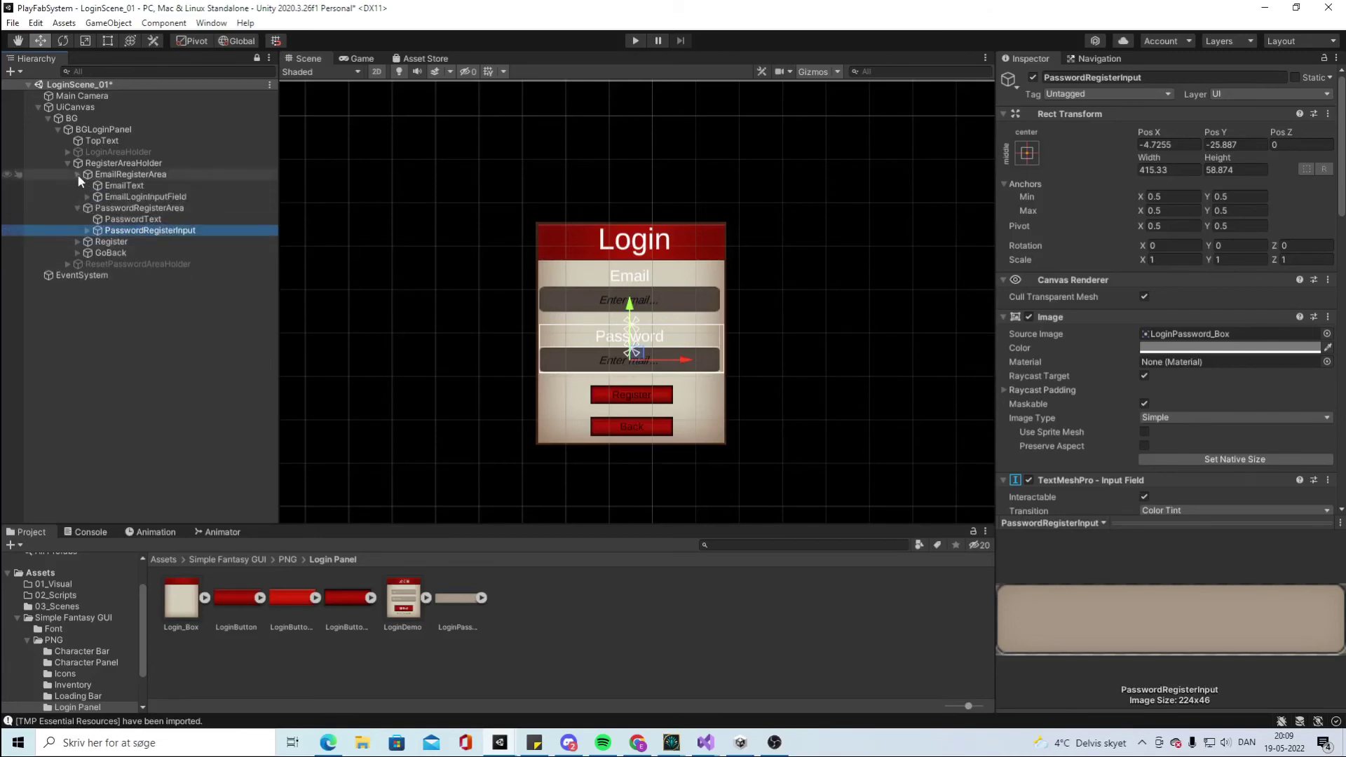
left_click(110, 198)
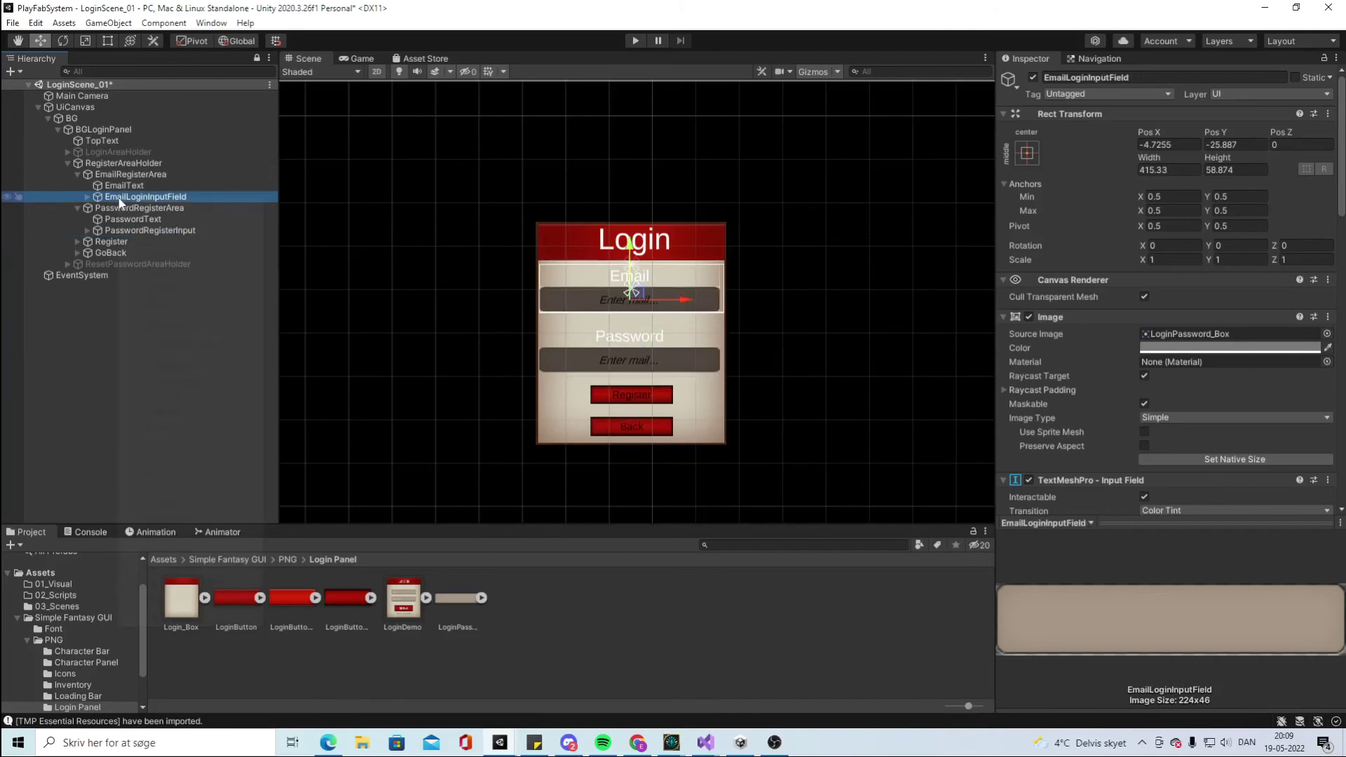
right_click(118, 197)
left_click(183, 276)
type("Em")
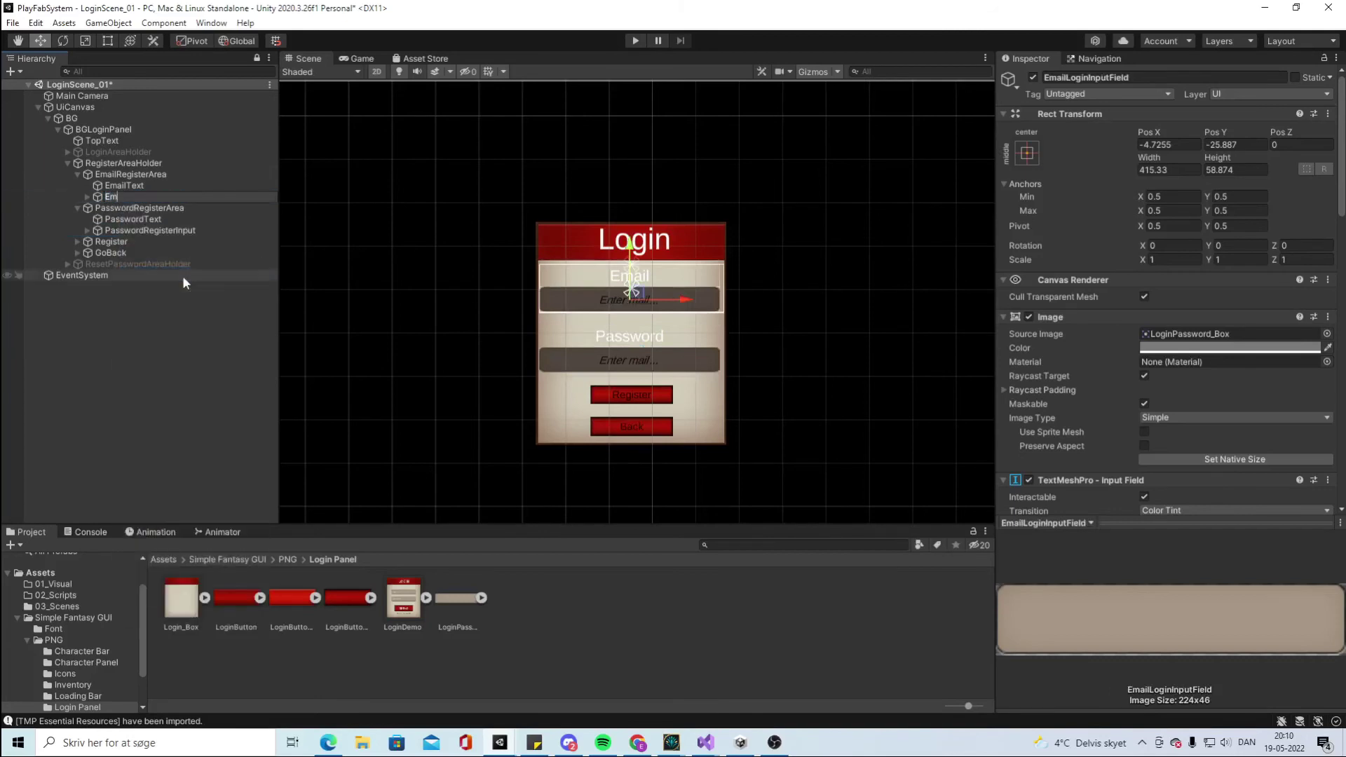
type("ailRegisterInput")
key("Return")
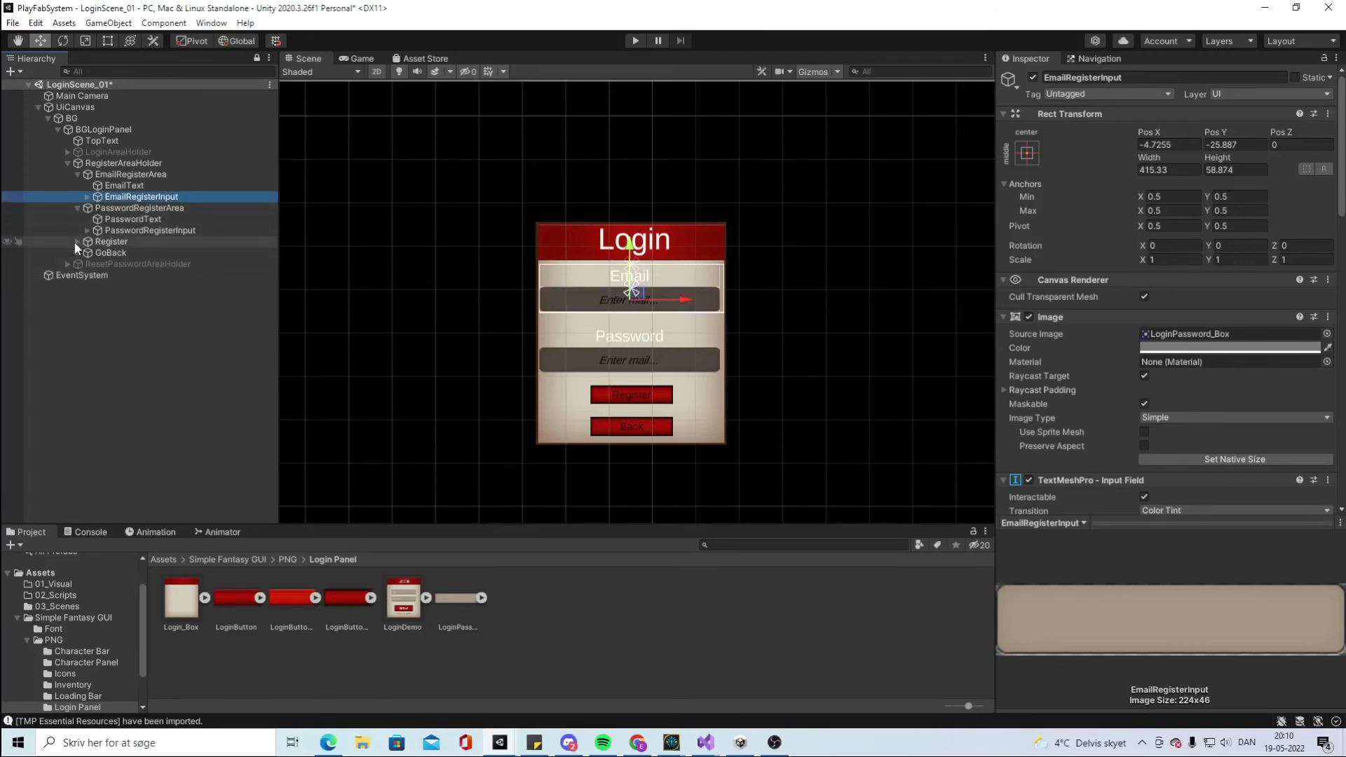
Duplicate the collapsed EmailRegisterArea and move the copy above the original as the first child of RegisterAreaHolder
left_click(78, 208)
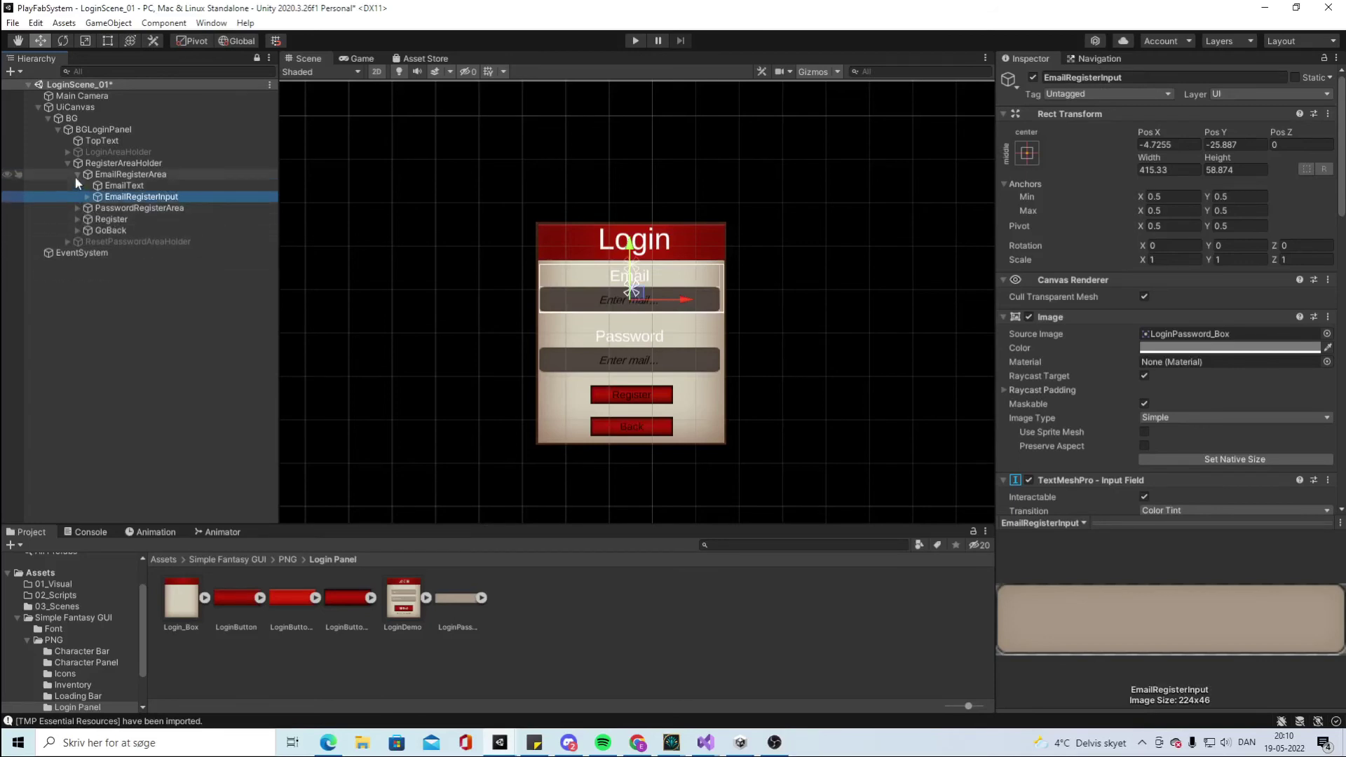
left_click(78, 175)
left_click(132, 177)
key("ctrl+d")
mouse_move(131, 185)
left_mouse_down()
mouse_move(142, 221)
mouse_move(149, 174)
left_mouse_up()
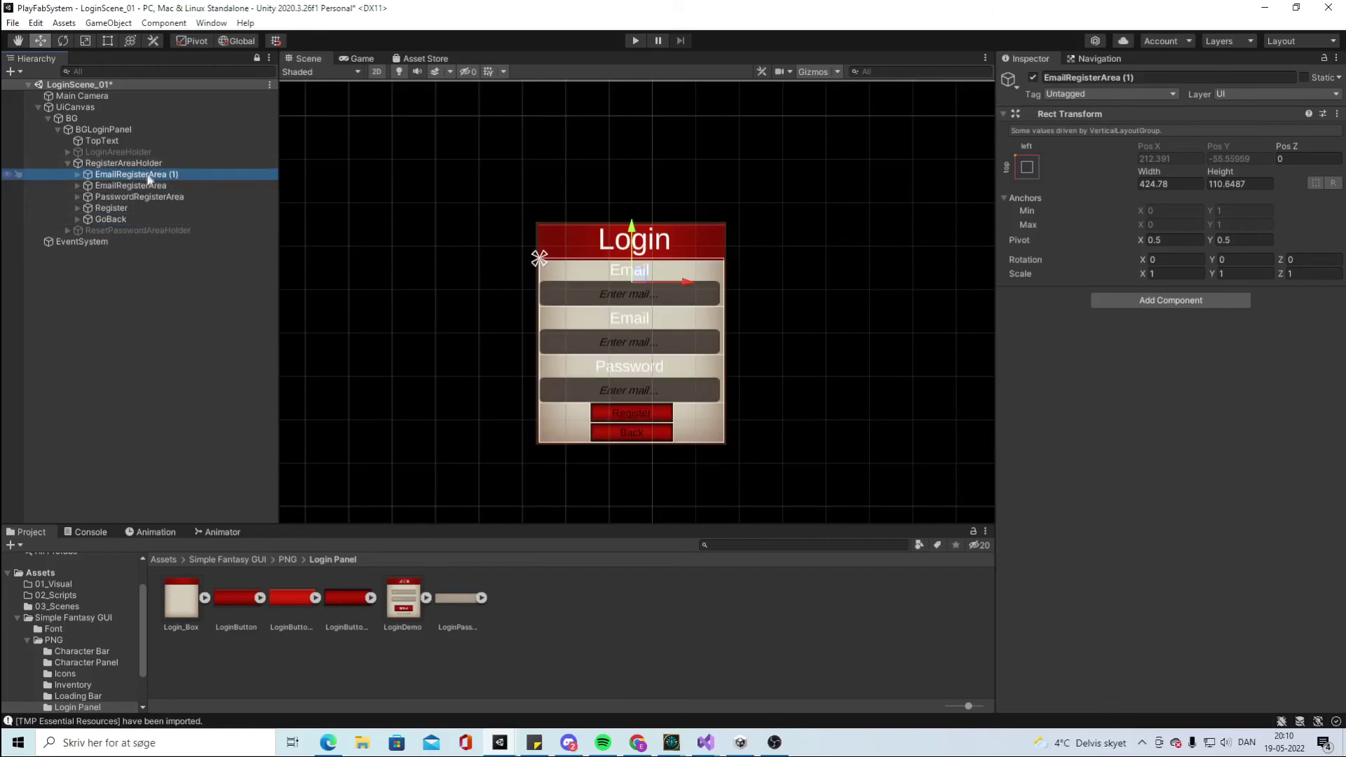
Rename the duplicated email area at the start of RegisterAreaHolder as UsernameRegisterArea
right_click(148, 174)
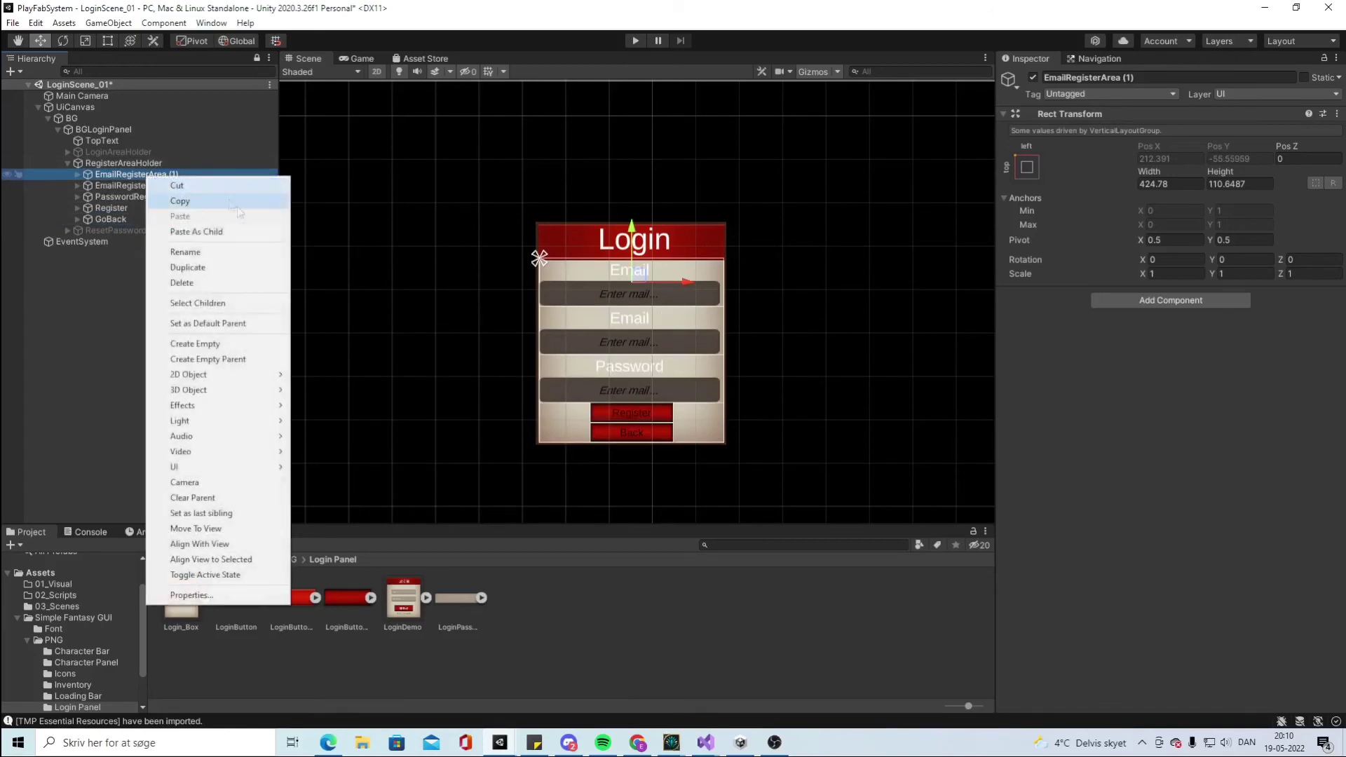
left_click(207, 252)
type("Username")
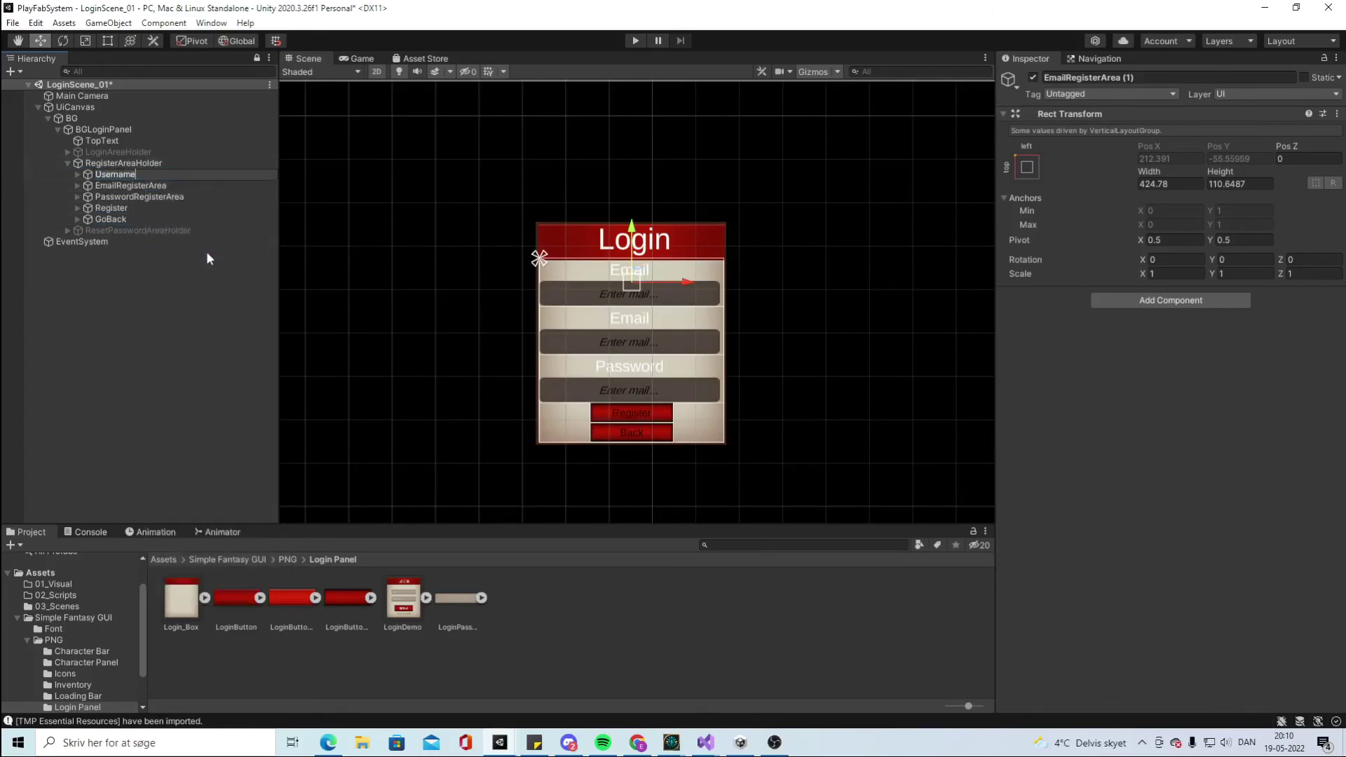
type("RegisterArea")
key("Return")
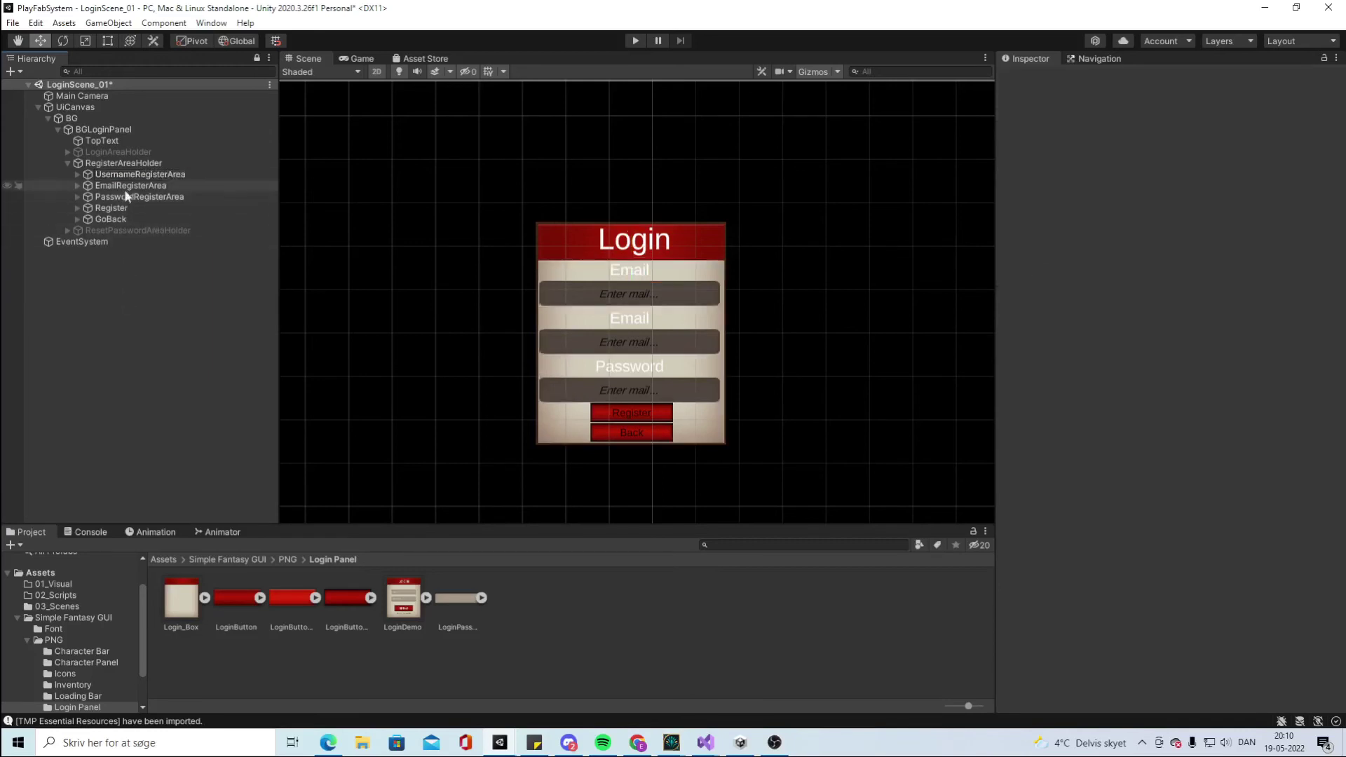
Rename the EmailText object inside UsernameRegisterArea as UsernameText
left_click(101, 178)
left_click(77, 175)
left_click(140, 185)
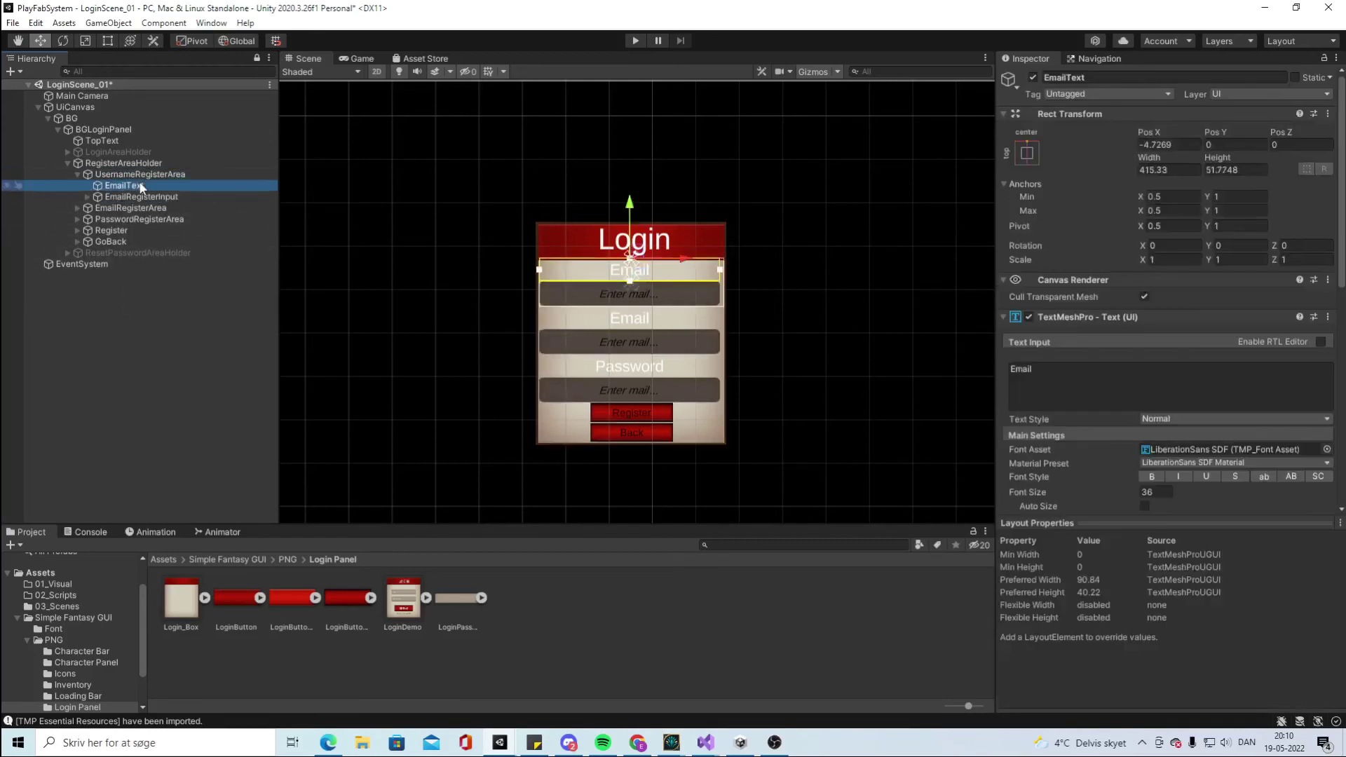
right_click(123, 190)
left_click(179, 256)
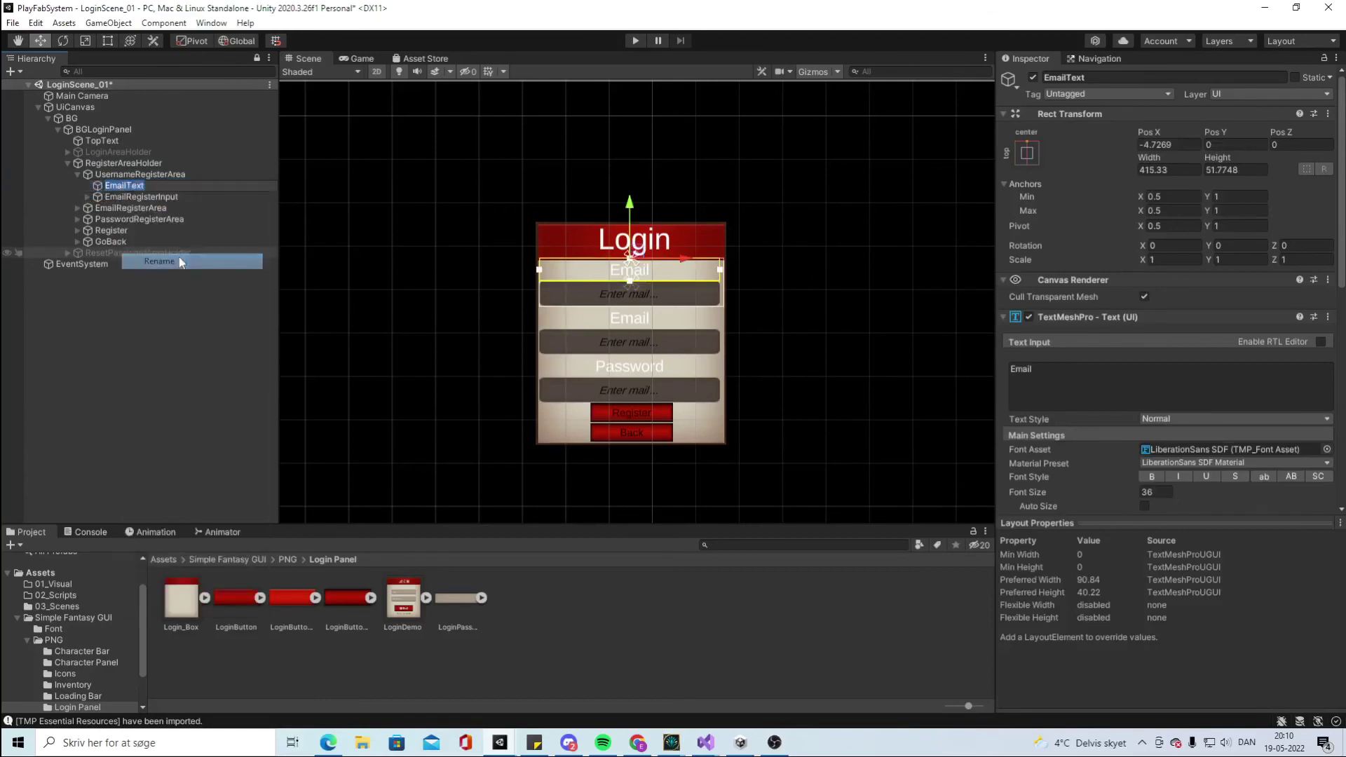
type("UsernameText")
key("Return")
Change the displayed text of the UsernameText label to "Username"
double_click(1021, 369)
type("USernam")
key("BackSpace")
key("BackSpace")
key("BackSpace")
key("BackSpace")
key("BackSpace")
key("BackSpace")
type("sername")
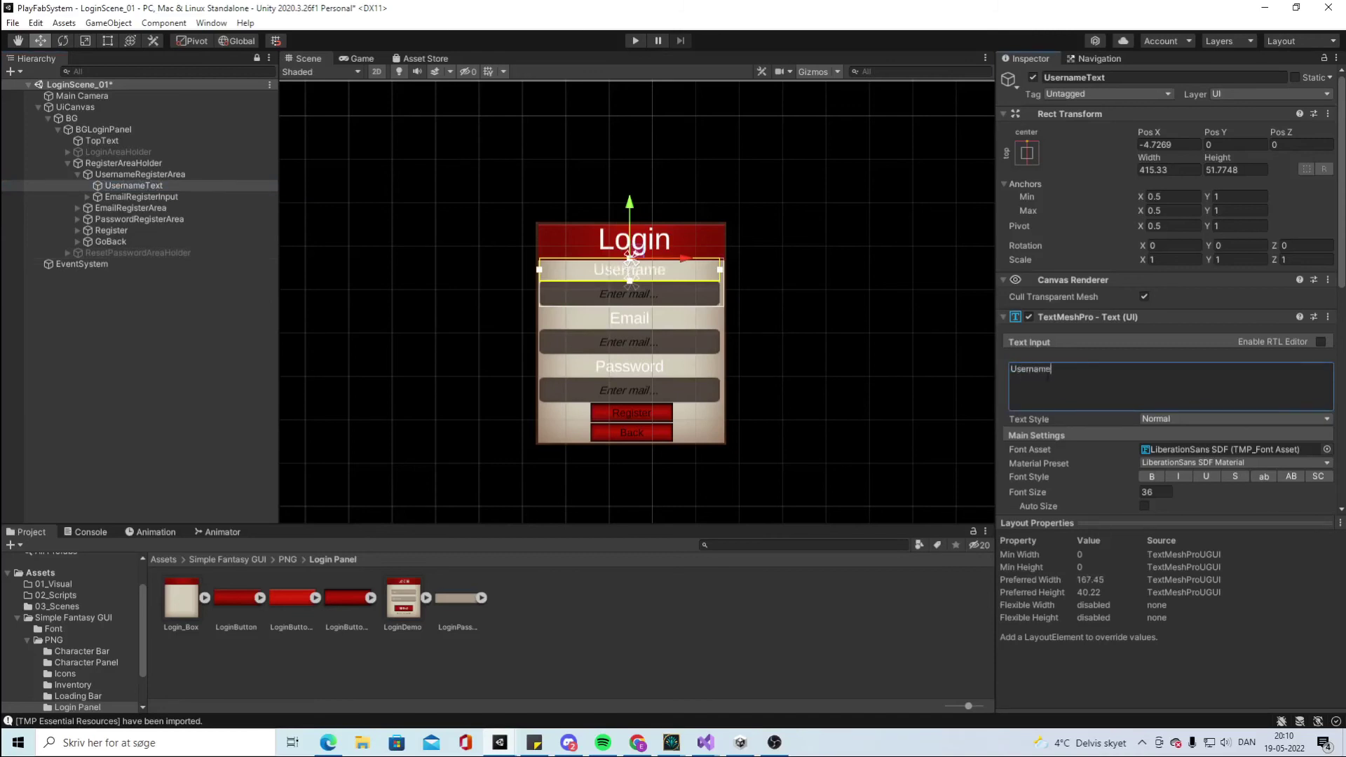
Rename EmailRegisterInput inside UsernameRegisterArea as UsernameRegisterInput
left_click(88, 197)
right_click(130, 199)
left_click(202, 273)
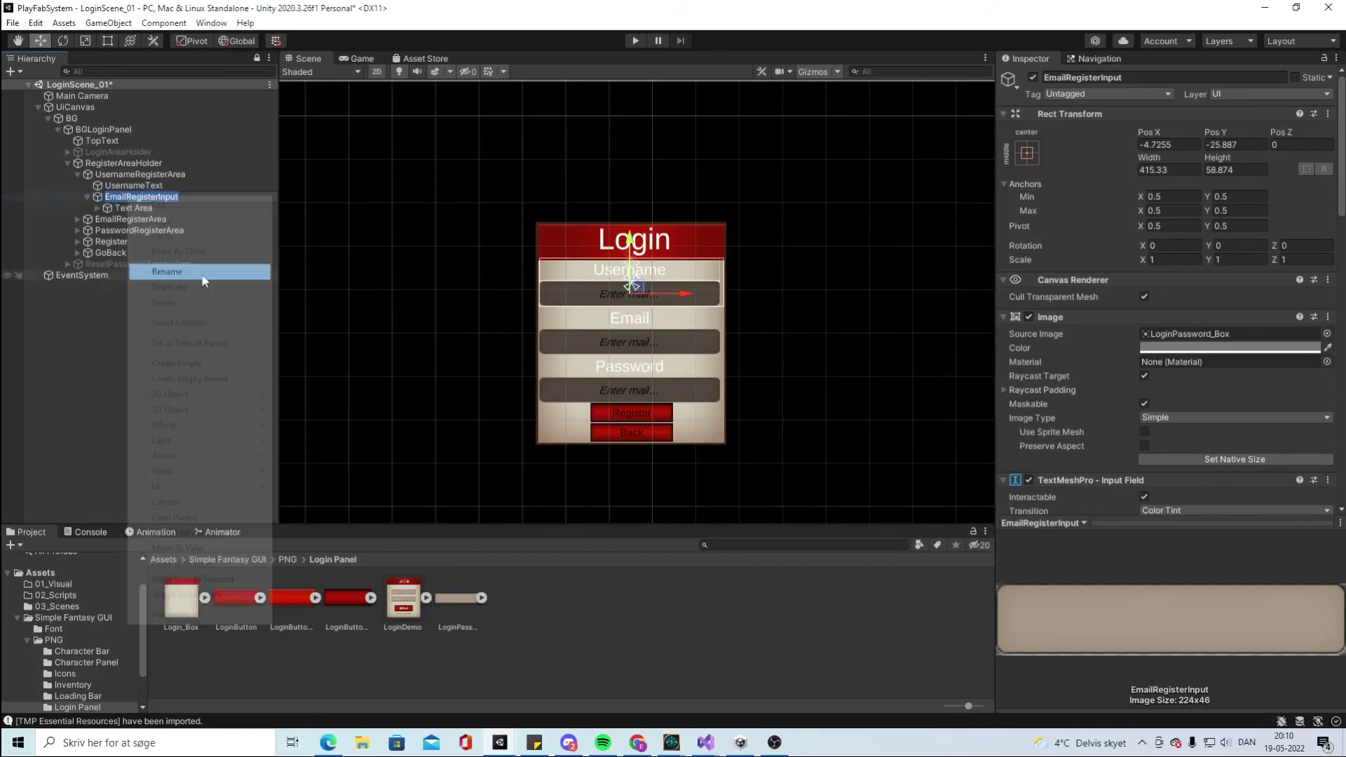
type("UsermameRegister")
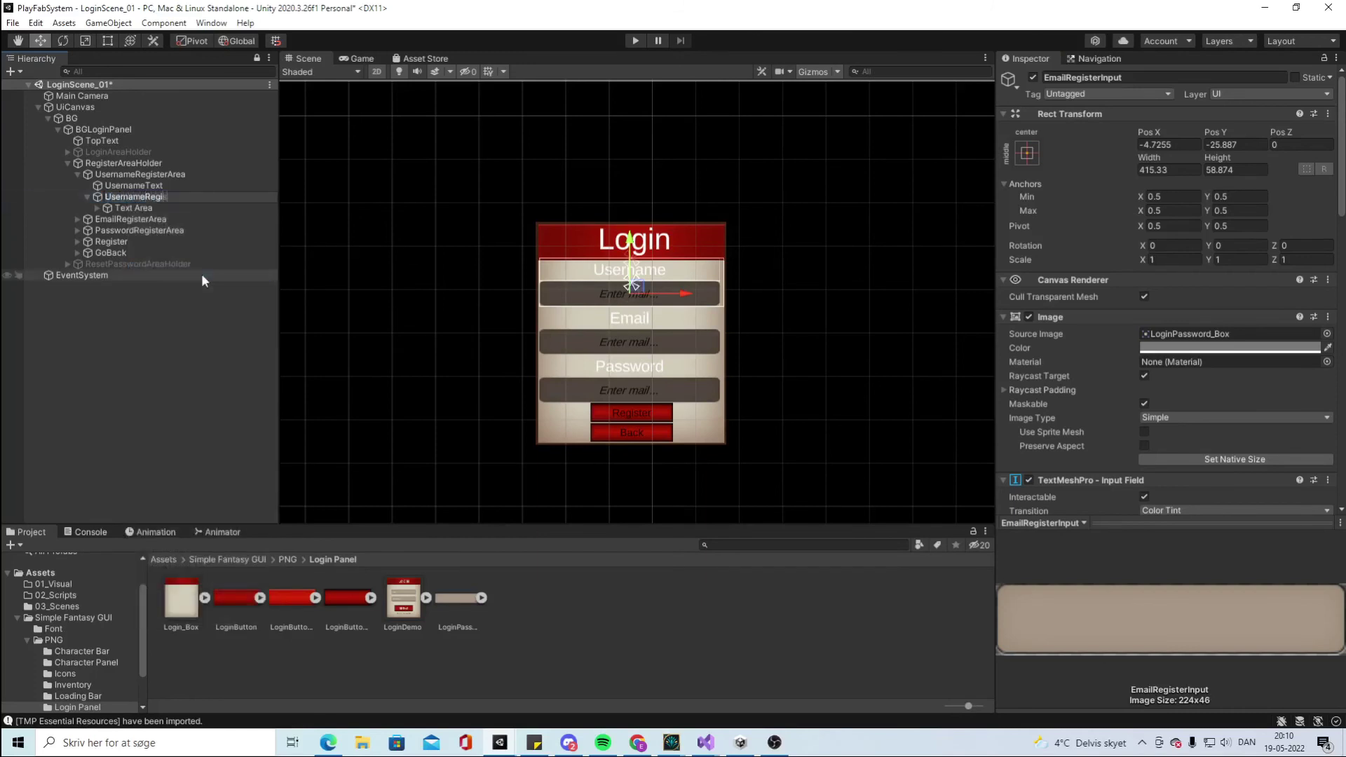
type("Input")
key("Return")
Set the placeholder text of UsernameRegisterInput to "Enter username..."
left_click(170, 208)
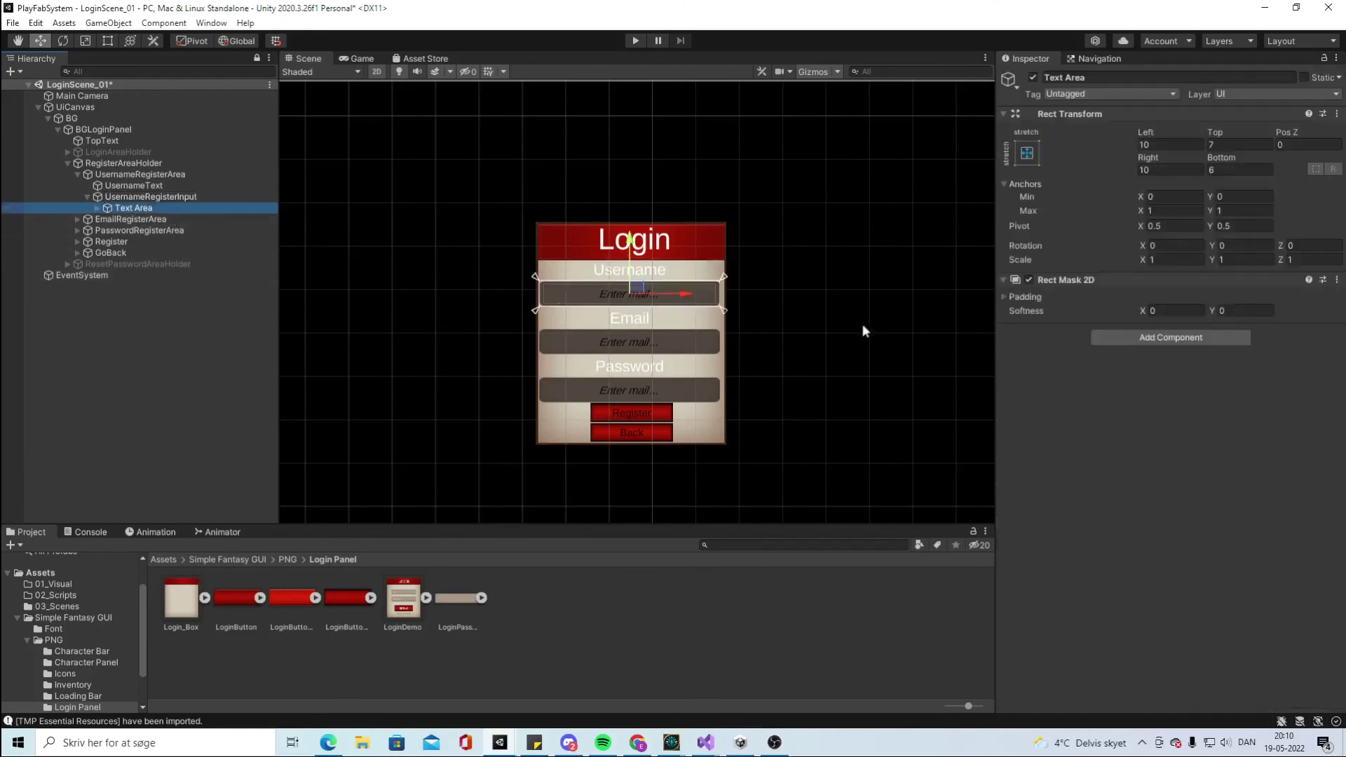
left_click(97, 208)
left_click(145, 219)
double_click(1042, 369)
type("username")
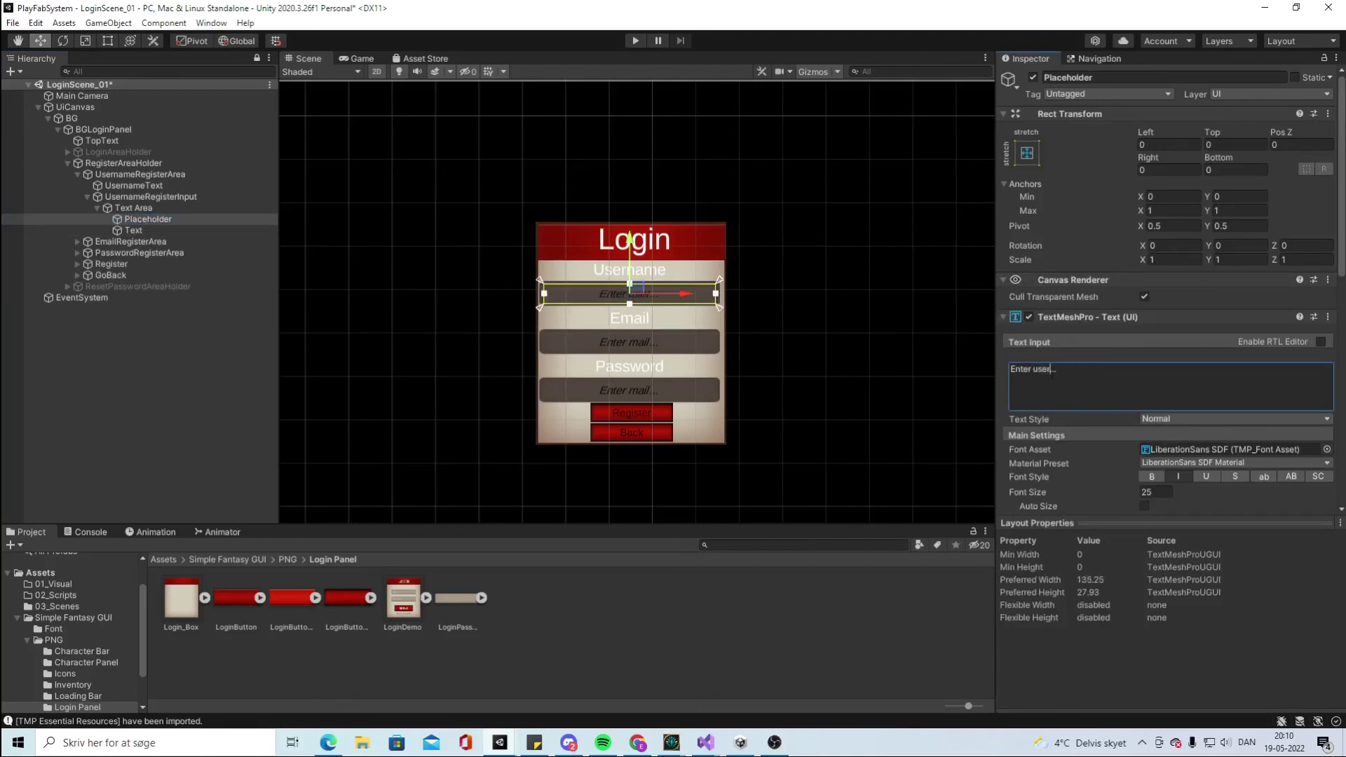
left_click(112, 373)
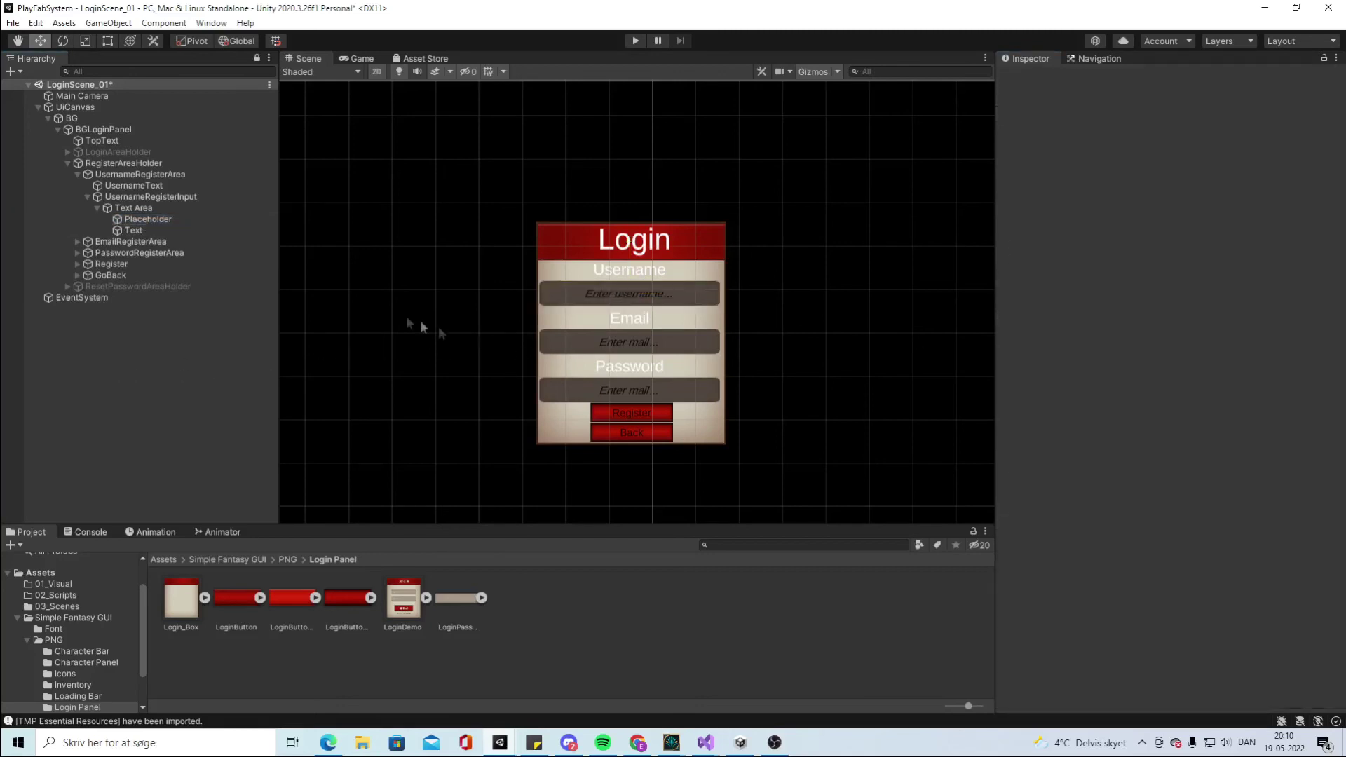
Set the placeholder text of PasswordRegisterInput in PasswordRegisterArea to "Enter password..."
left_click(88, 196)
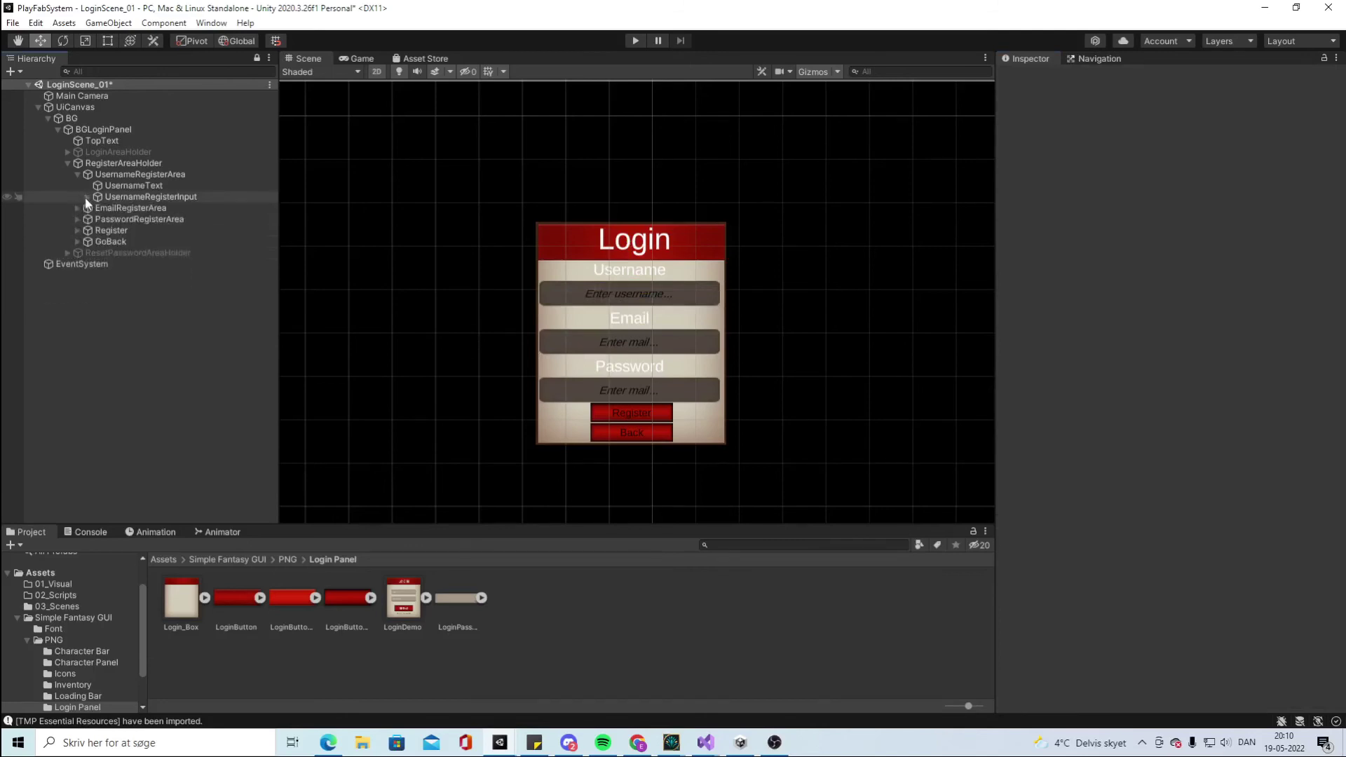
left_click(77, 220)
left_click(87, 242)
left_click(96, 253)
left_click(124, 265)
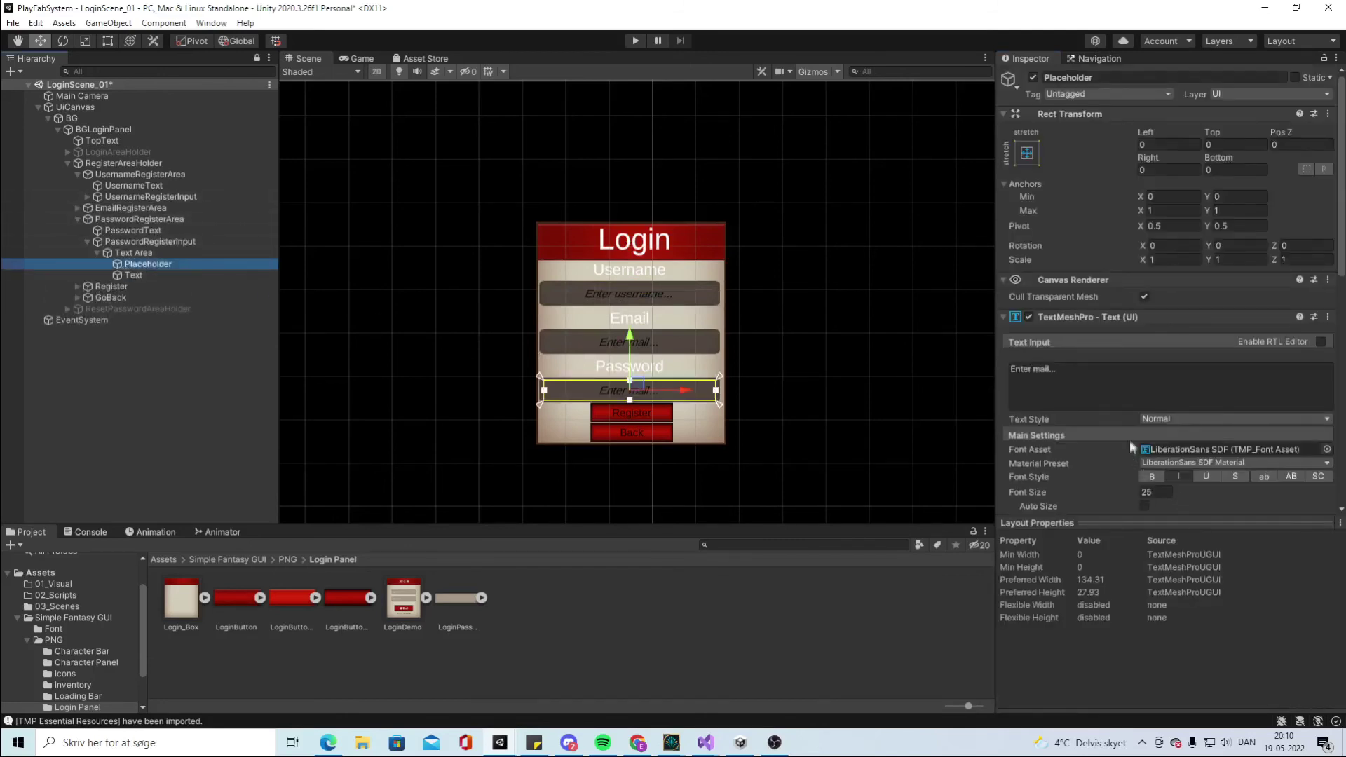
double_click(1040, 369)
type("password")
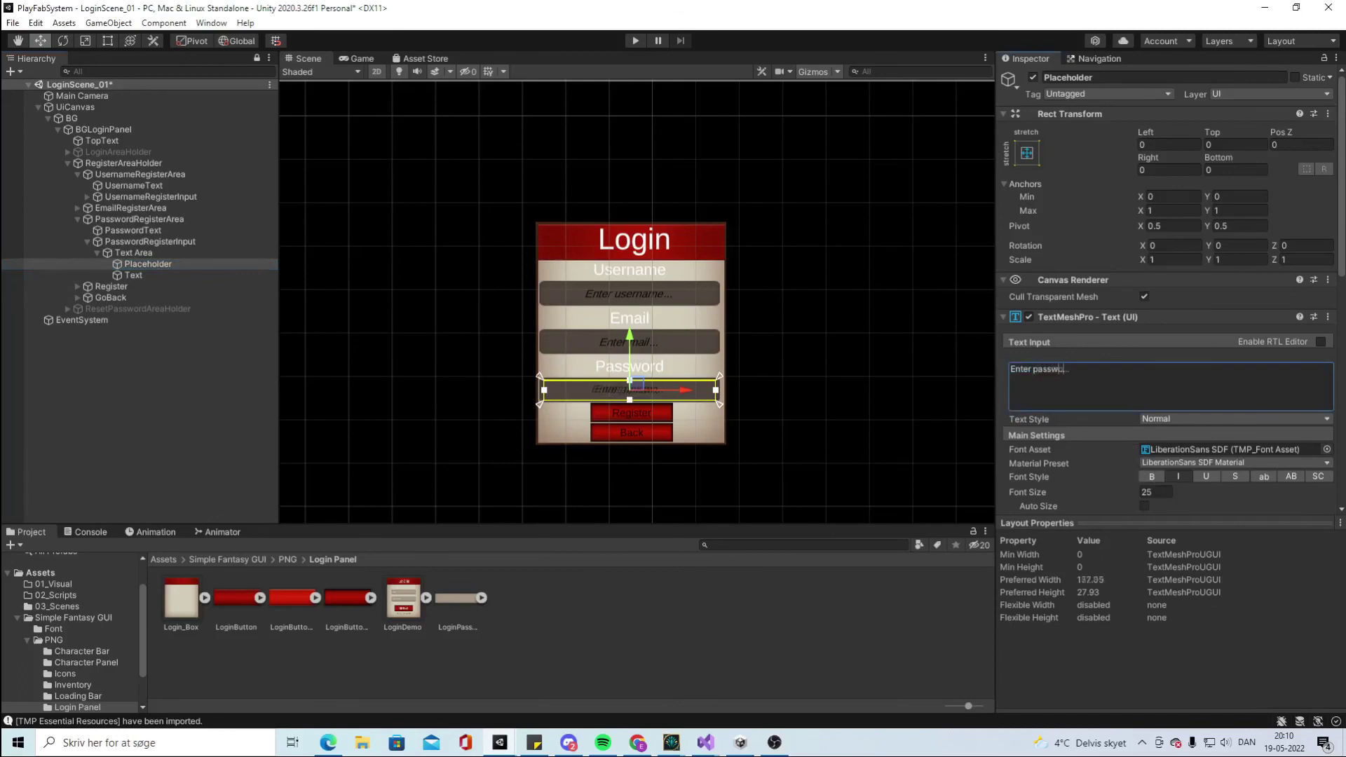
left_click(115, 396)
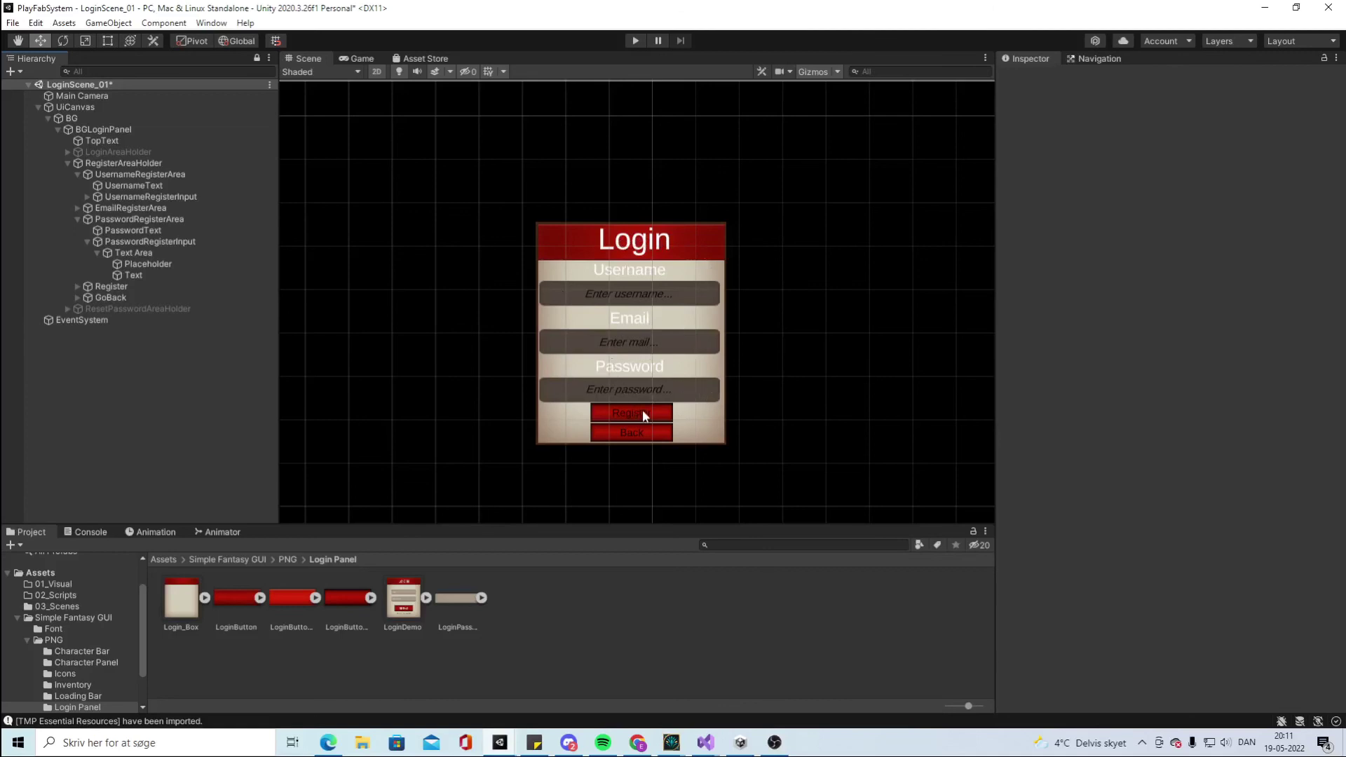
Collapse and deactivate RegisterAreaHolder, and activate ResetPasswordAreaHolder in its place
left_click(77, 220)
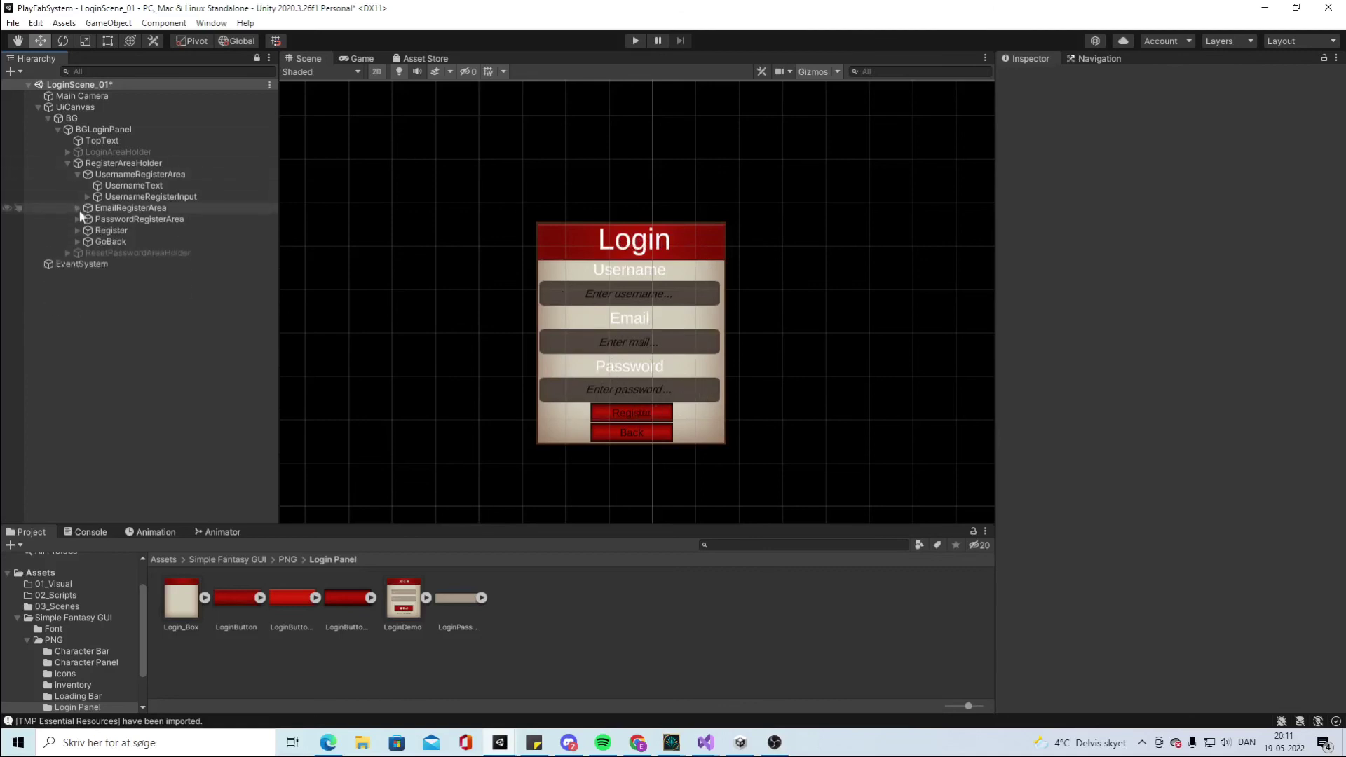
left_click(67, 163)
left_click(104, 164)
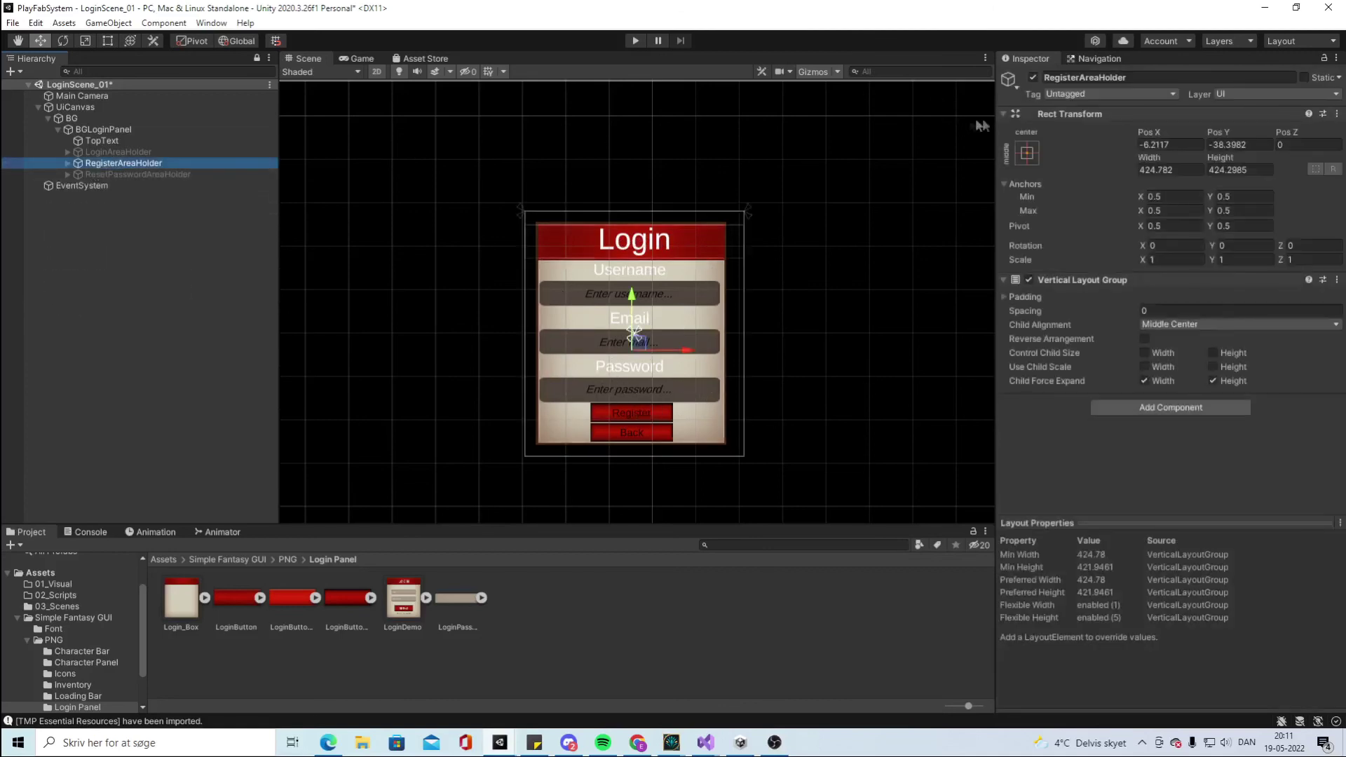
left_click(1032, 77)
left_click(102, 175)
left_click(1032, 78)
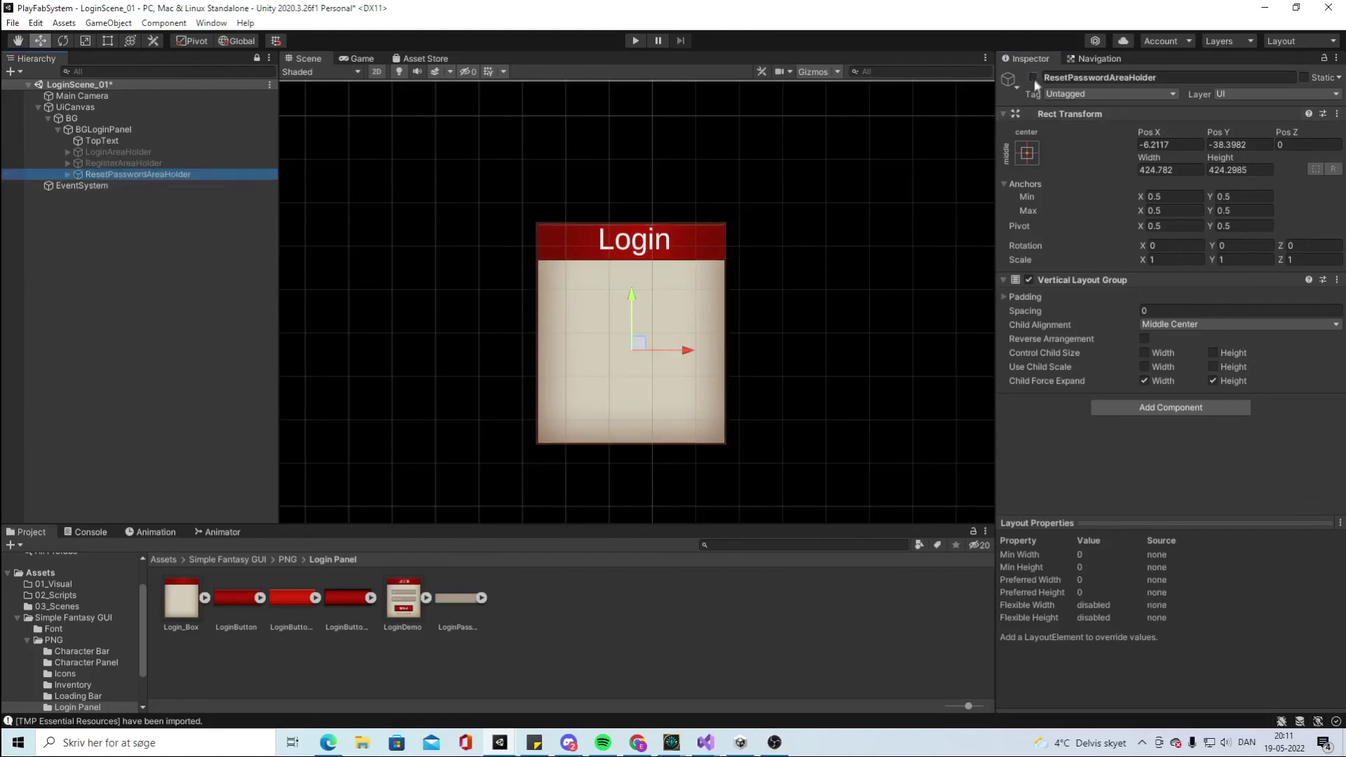
Delete PasswordLoginArea from ResetPasswordAreaHolder
left_click(67, 174)
left_click(162, 186)
left_click(162, 198)
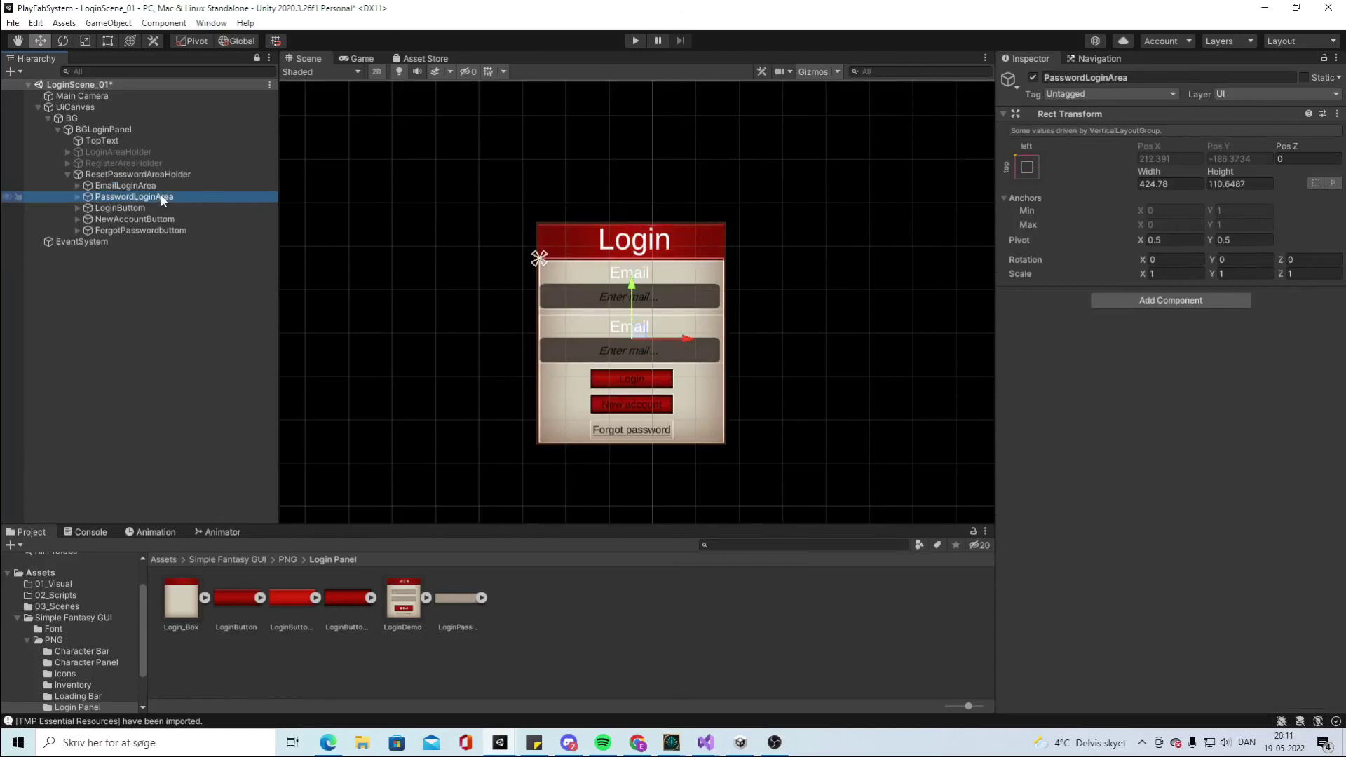
key("Delete")
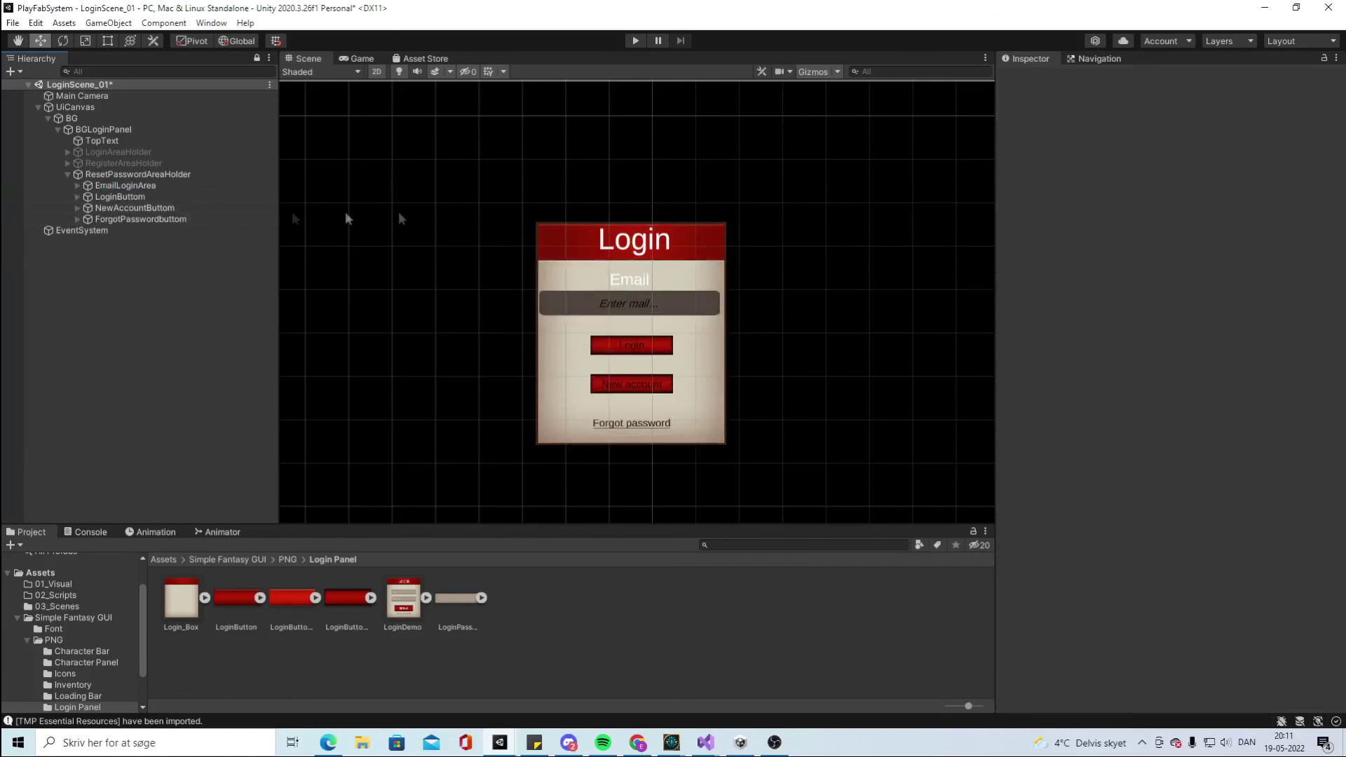
Rename LoginButtom inside ResetPasswordAreaHolder as ResetPasswordButtom
right_click(132, 197)
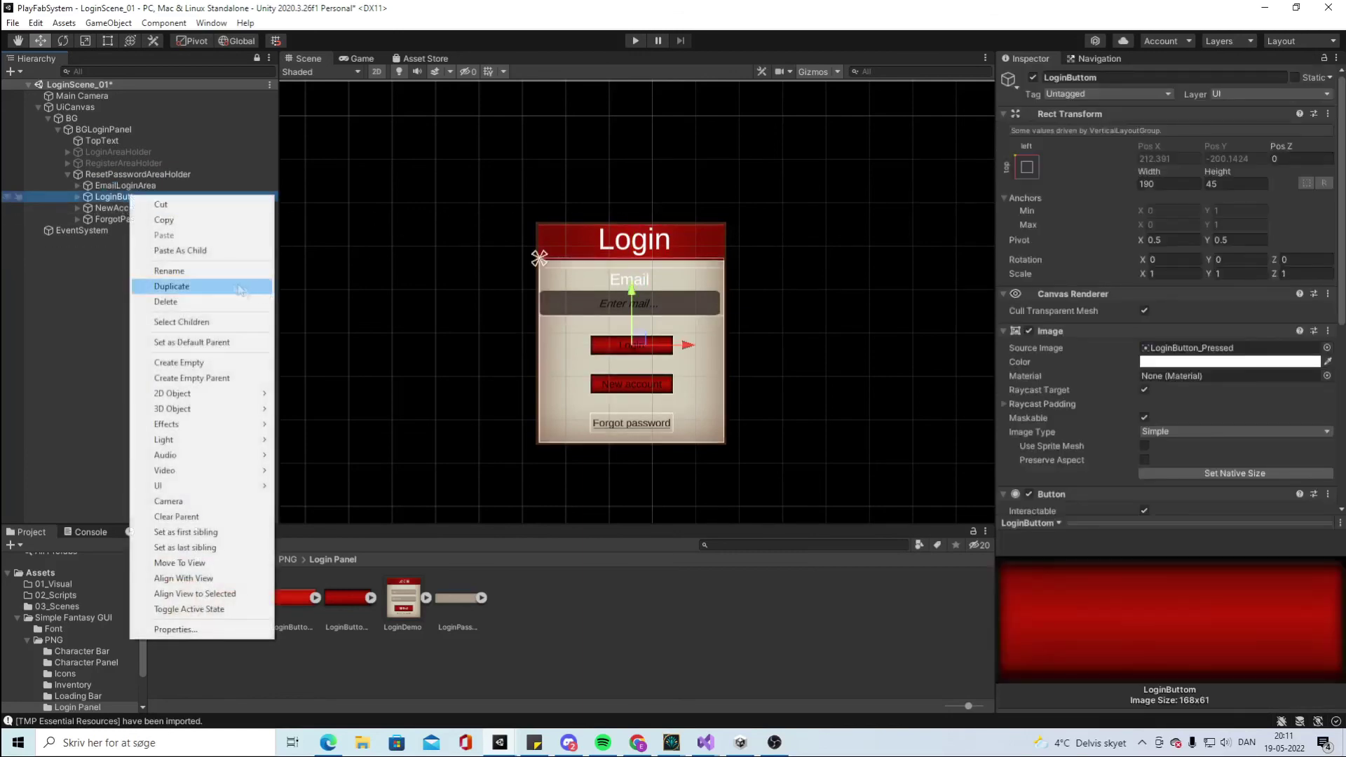
left_click(222, 272)
type("ResetPasswordButtom")
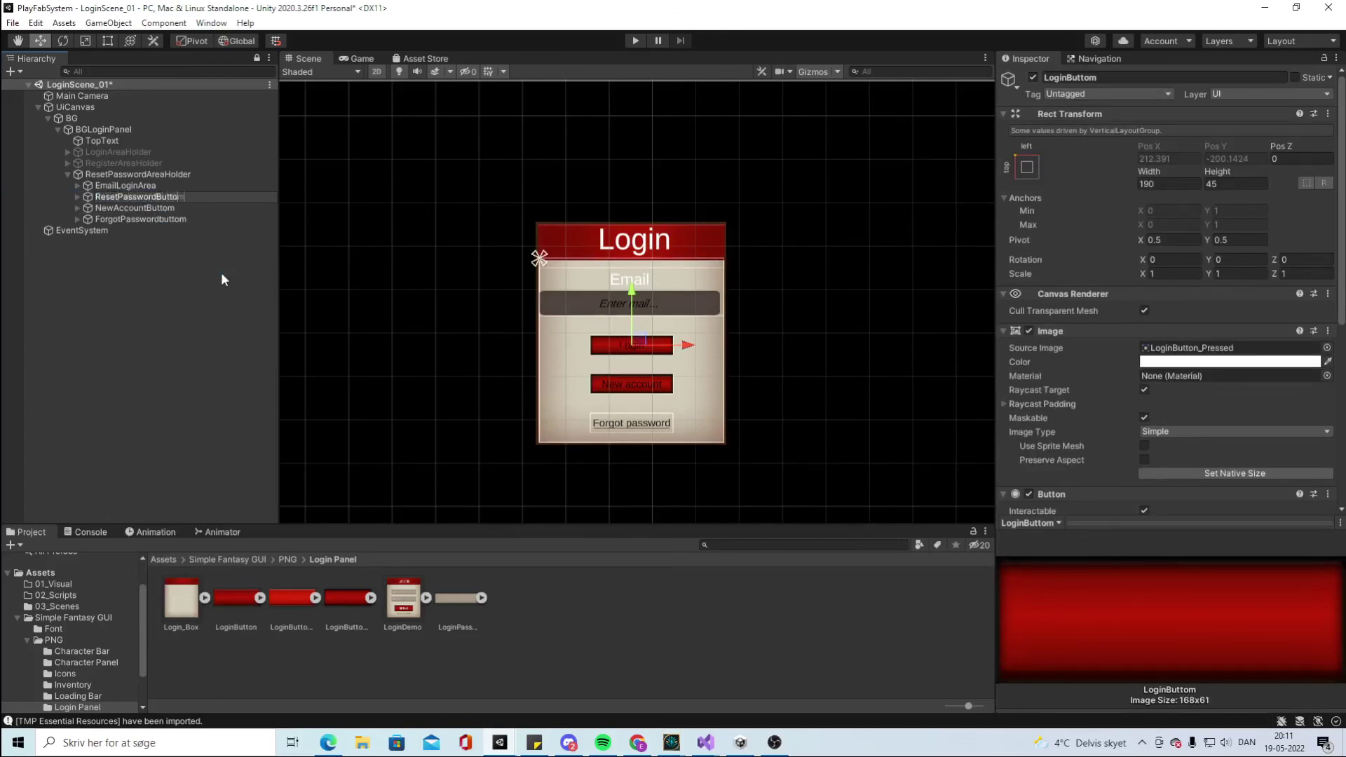
key("Return")
Change the label text of ResetPasswordButtom to "Recover"
left_click(77, 197)
left_click(126, 207)
double_click(1063, 394)
type("Recover")
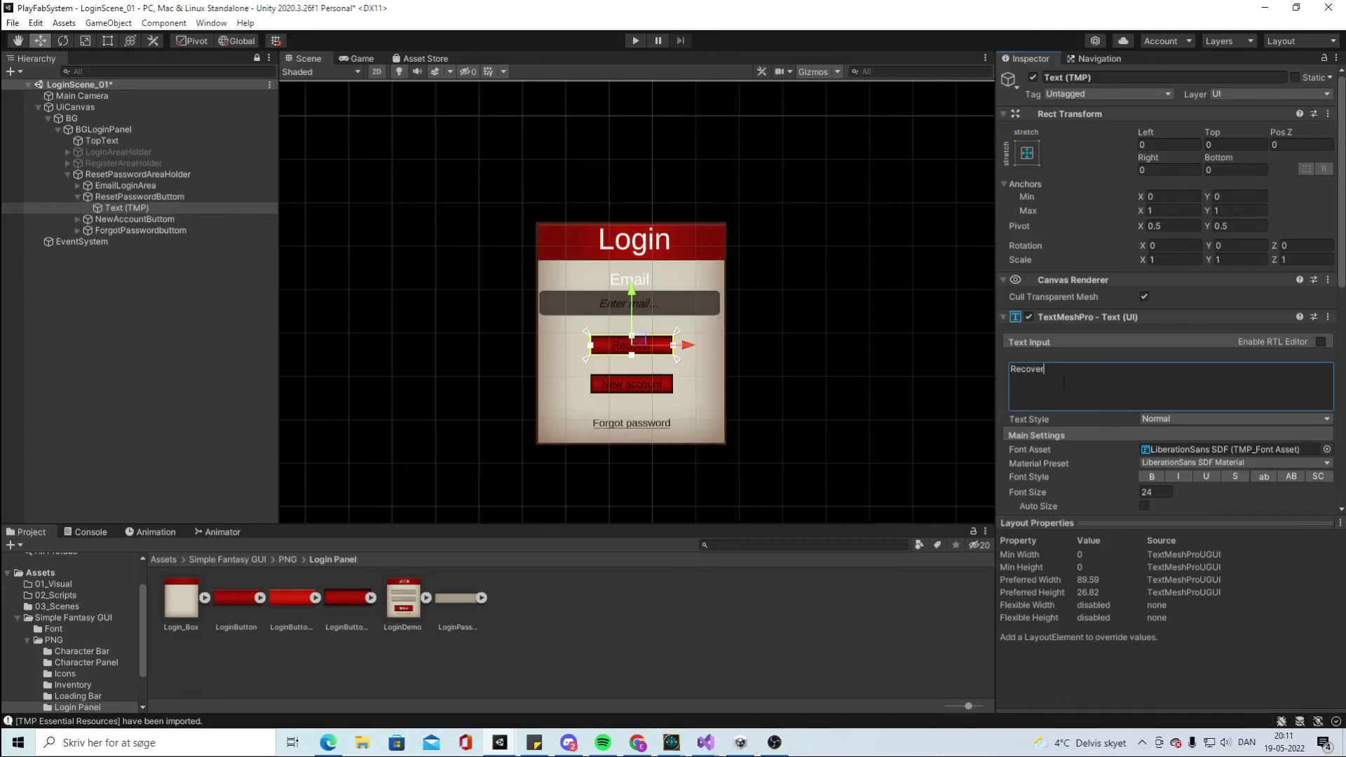
left_click(78, 196)
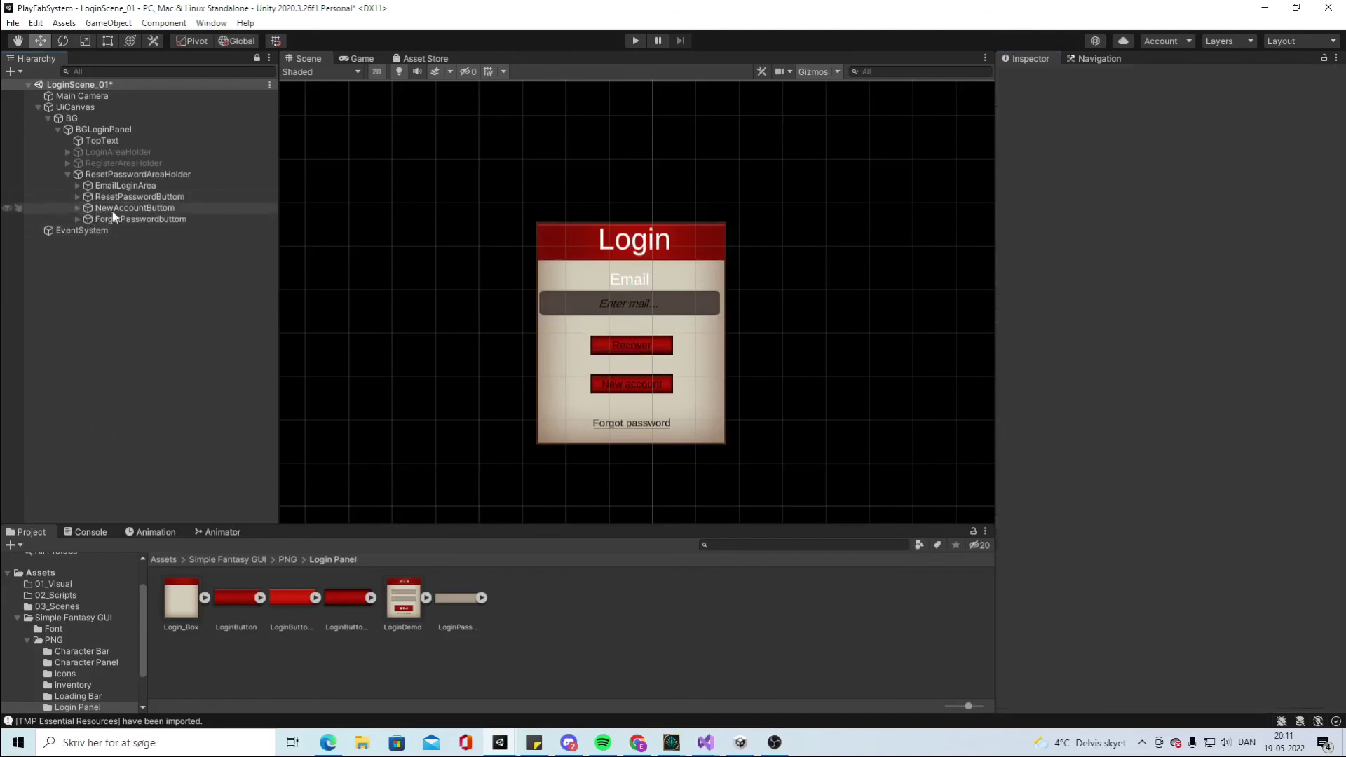
left_click(113, 210)
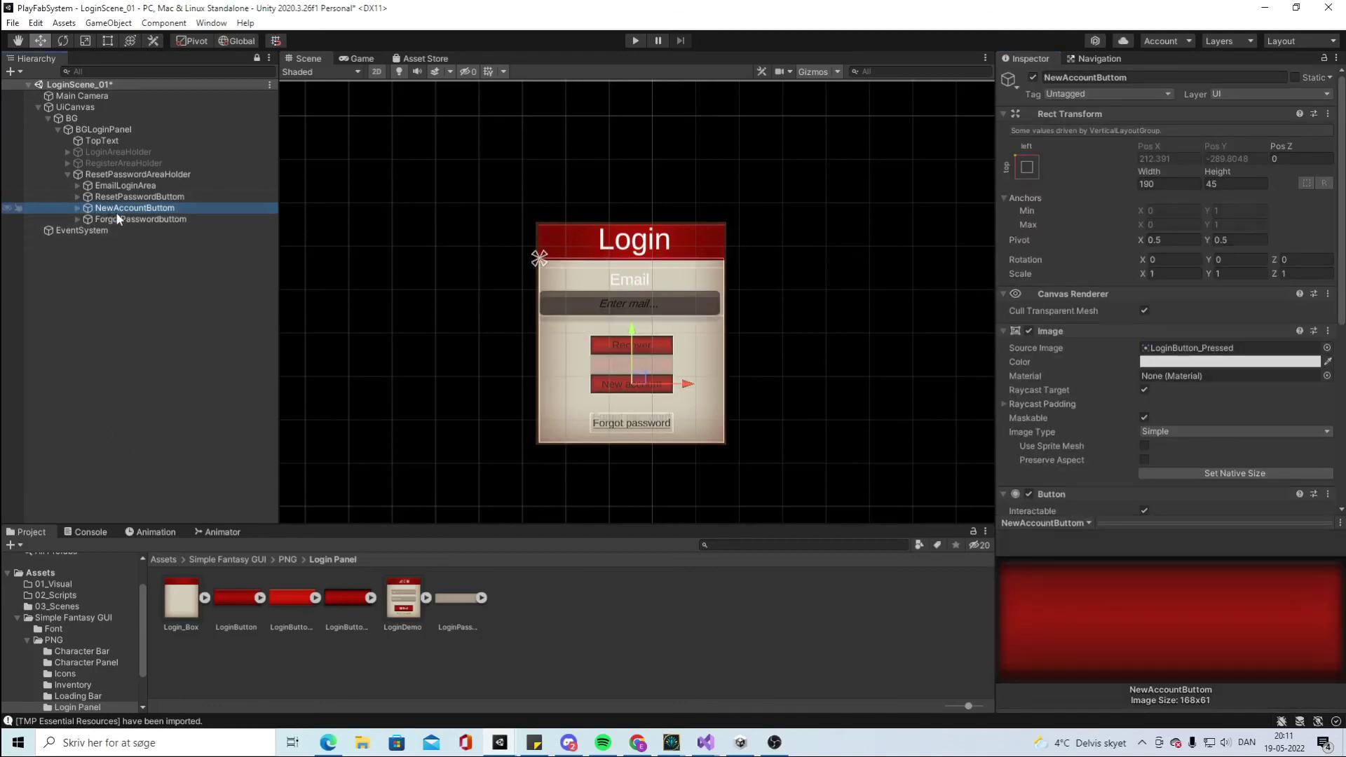
key("Delete")
key("ctrl+z")
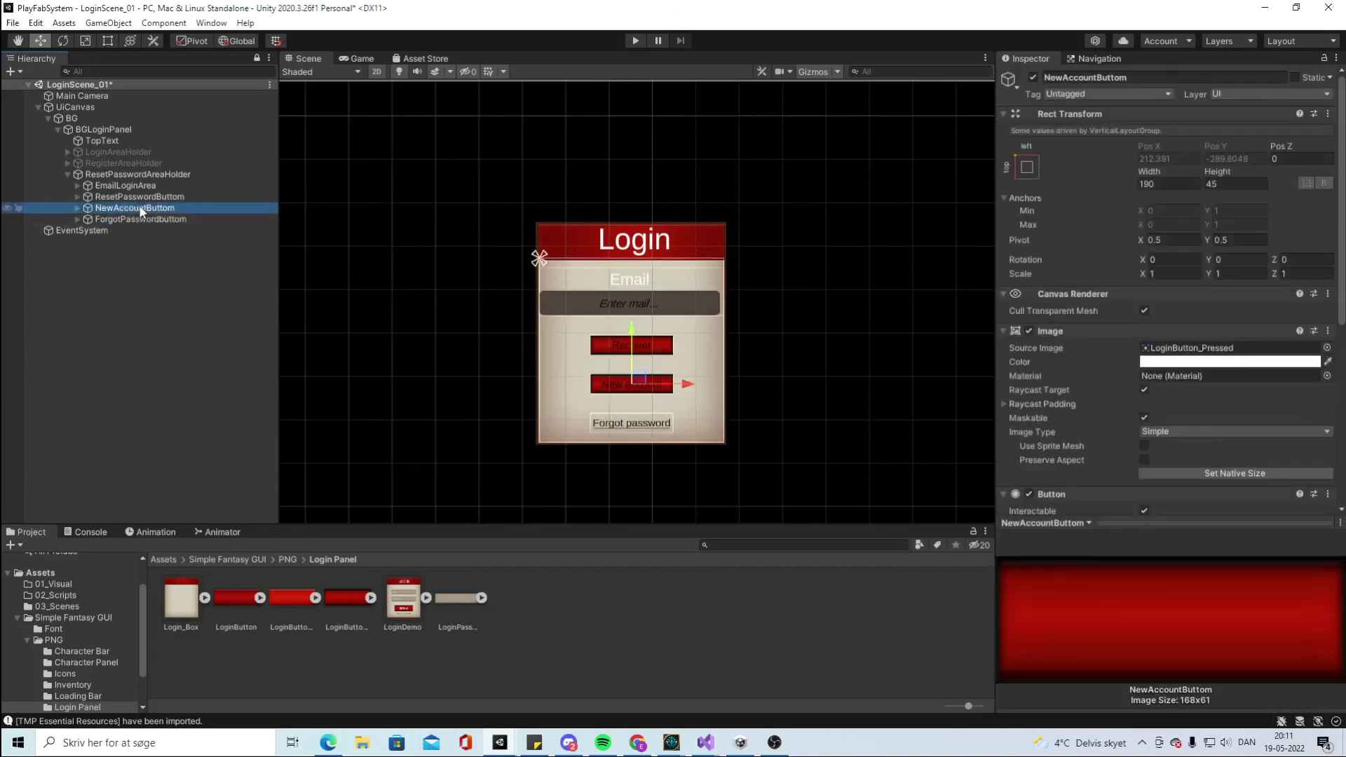
Rename NewAccountButtom inside ResetPasswordAreaHolder as GoBackButtom
left_click(142, 211)
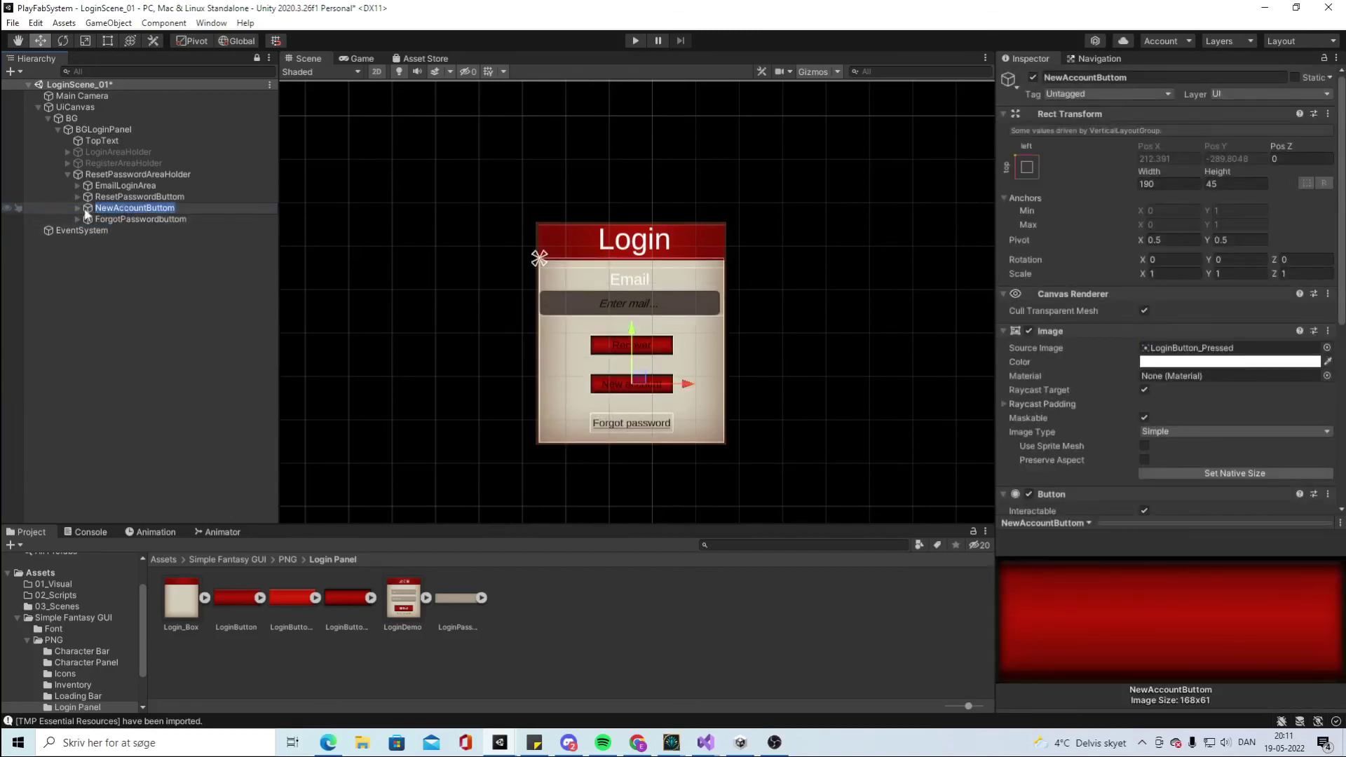
type("GoBack")
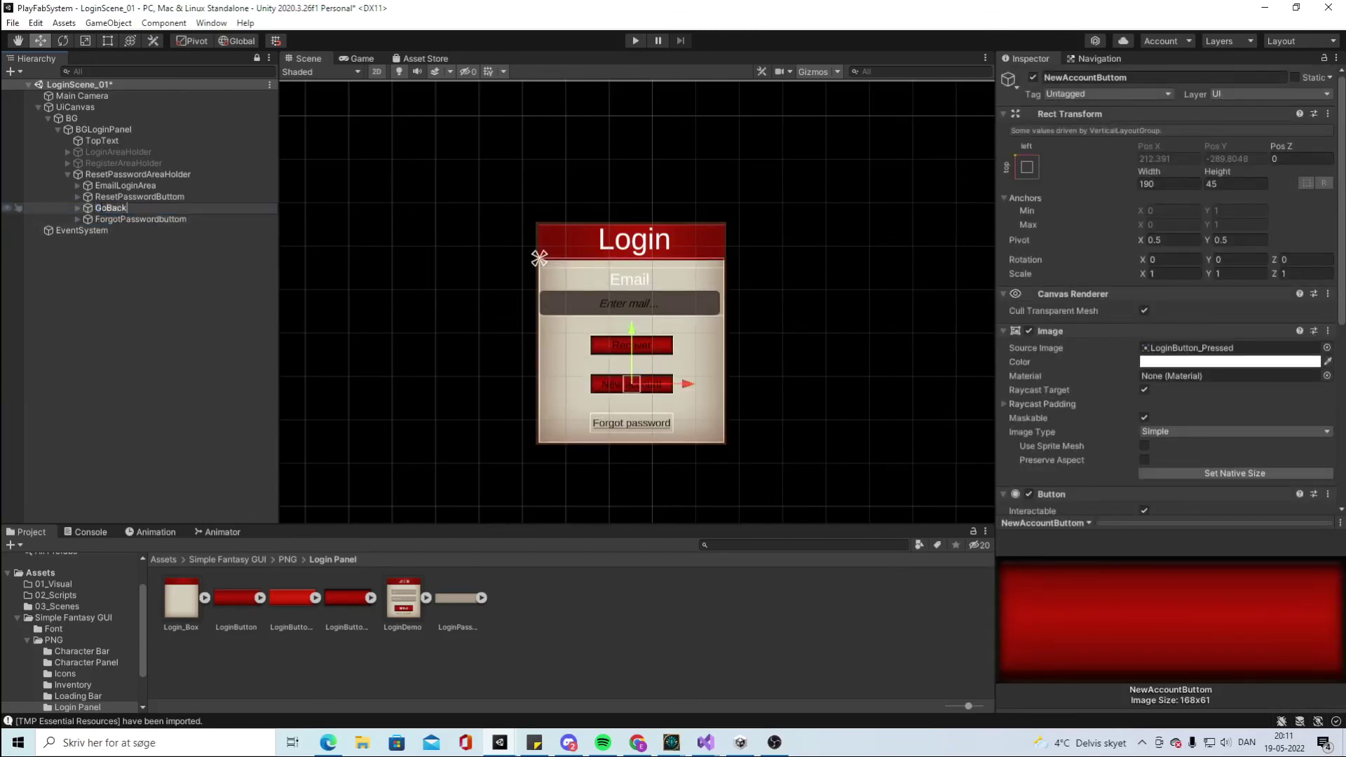
type("Buttom")
key("Return")
Change the label text of GoBackButtom to "Back"
left_click(78, 208)
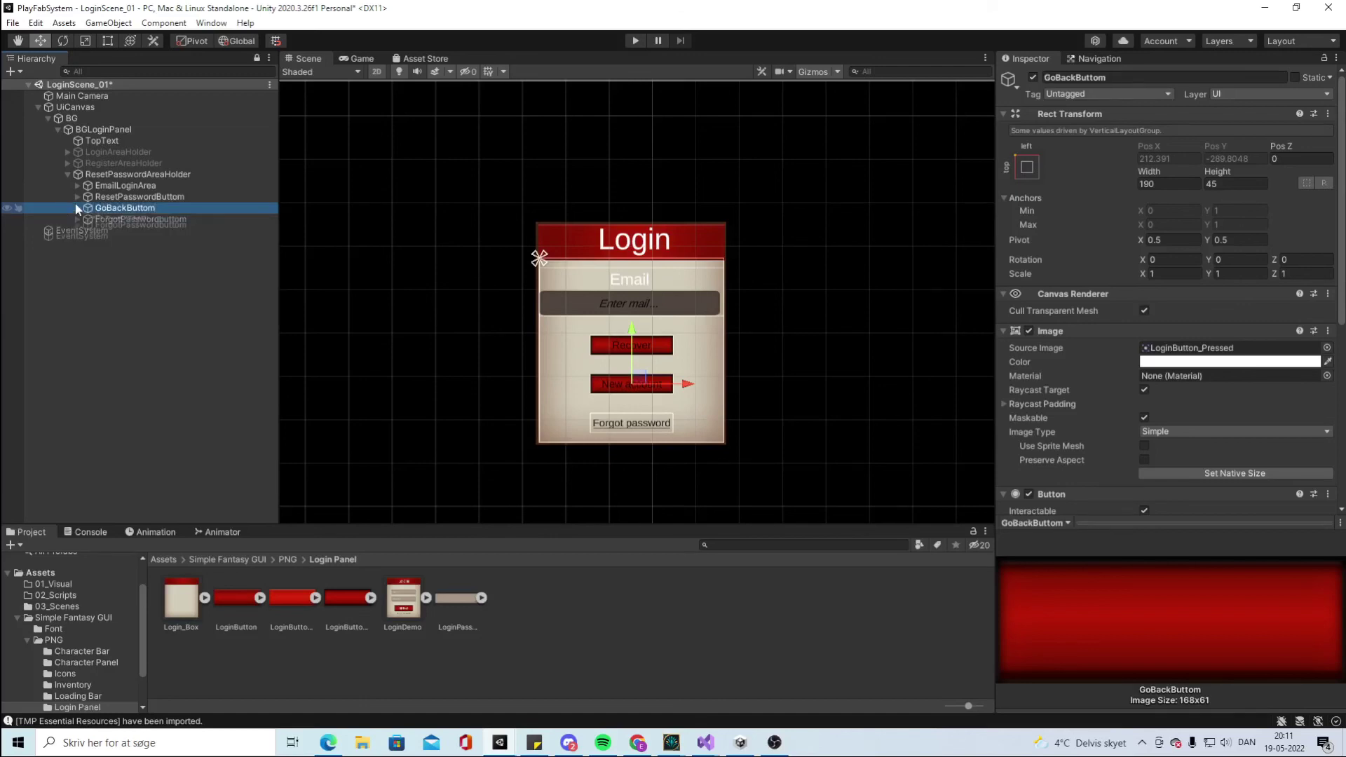
left_click(126, 218)
left_click(1075, 382)
type("Back")
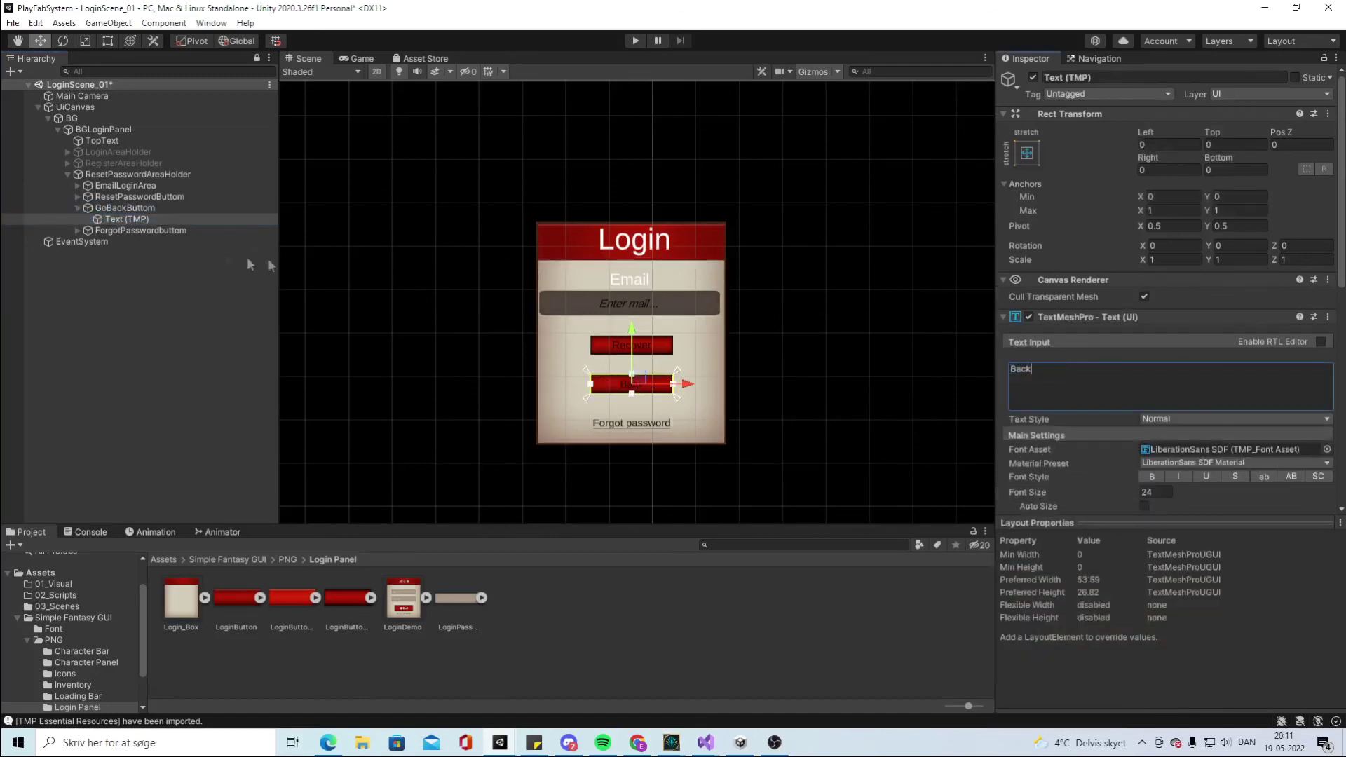
Delete ForgotPasswordbuttom from ResetPasswordAreaHolder and collapse GoBackButtom
left_click(122, 231)
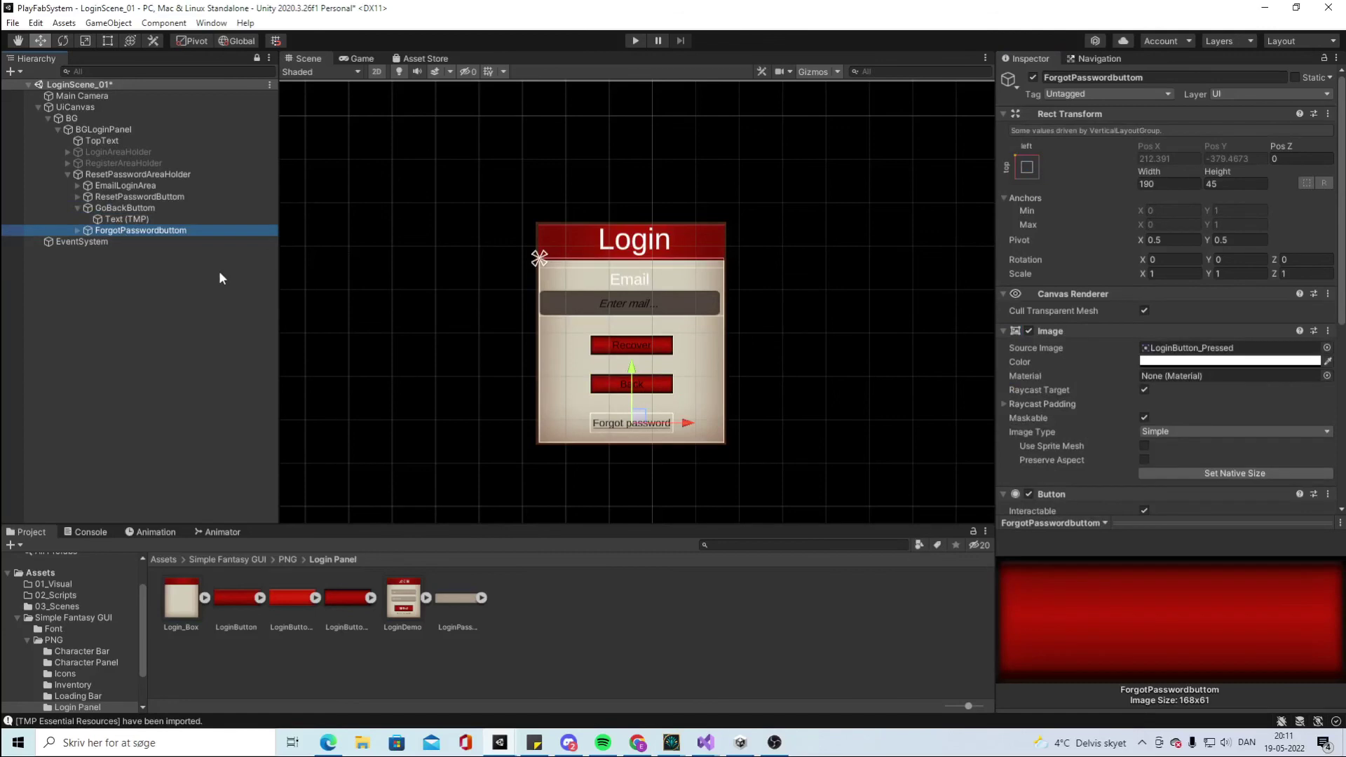
key("Delete")
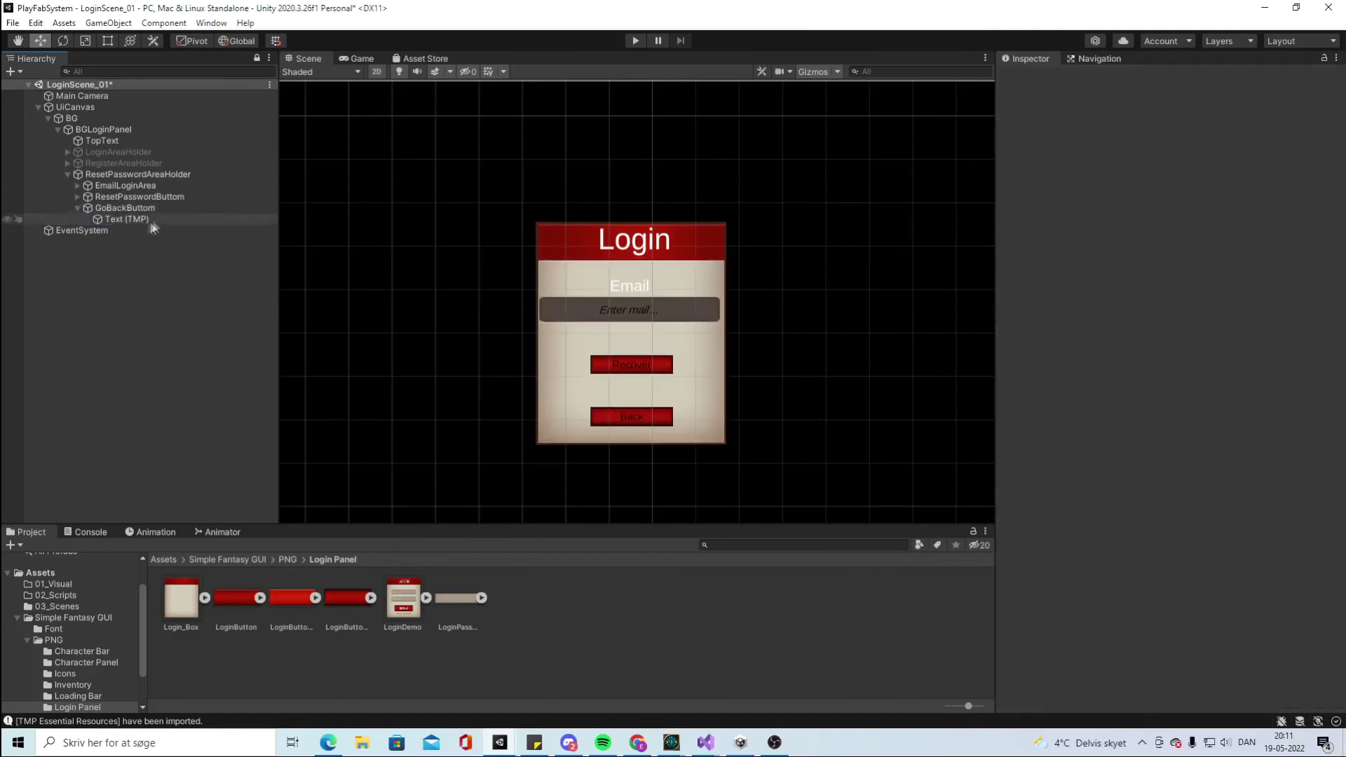
left_click(77, 209)
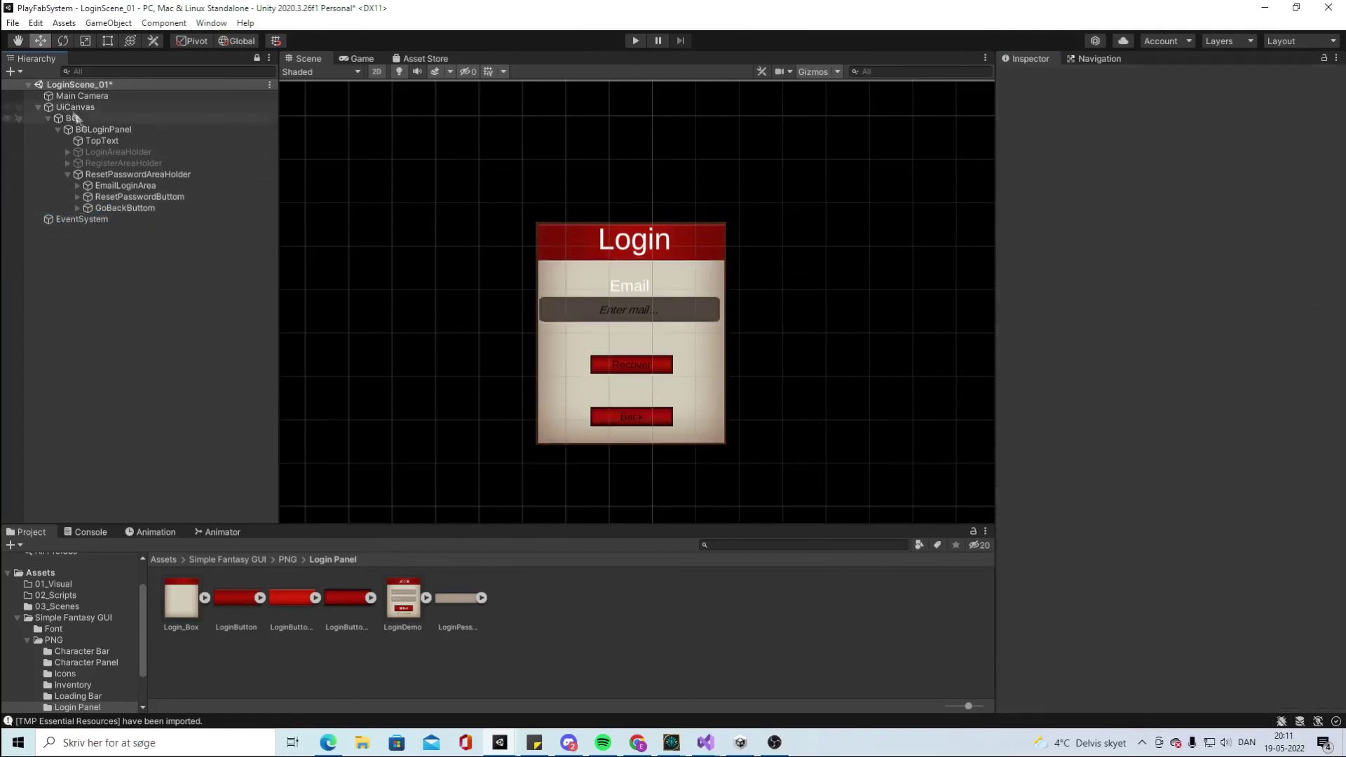
Rename EmailLoginArea inside ResetPasswordAreaHolder as EmailRecover
right_click(98, 188)
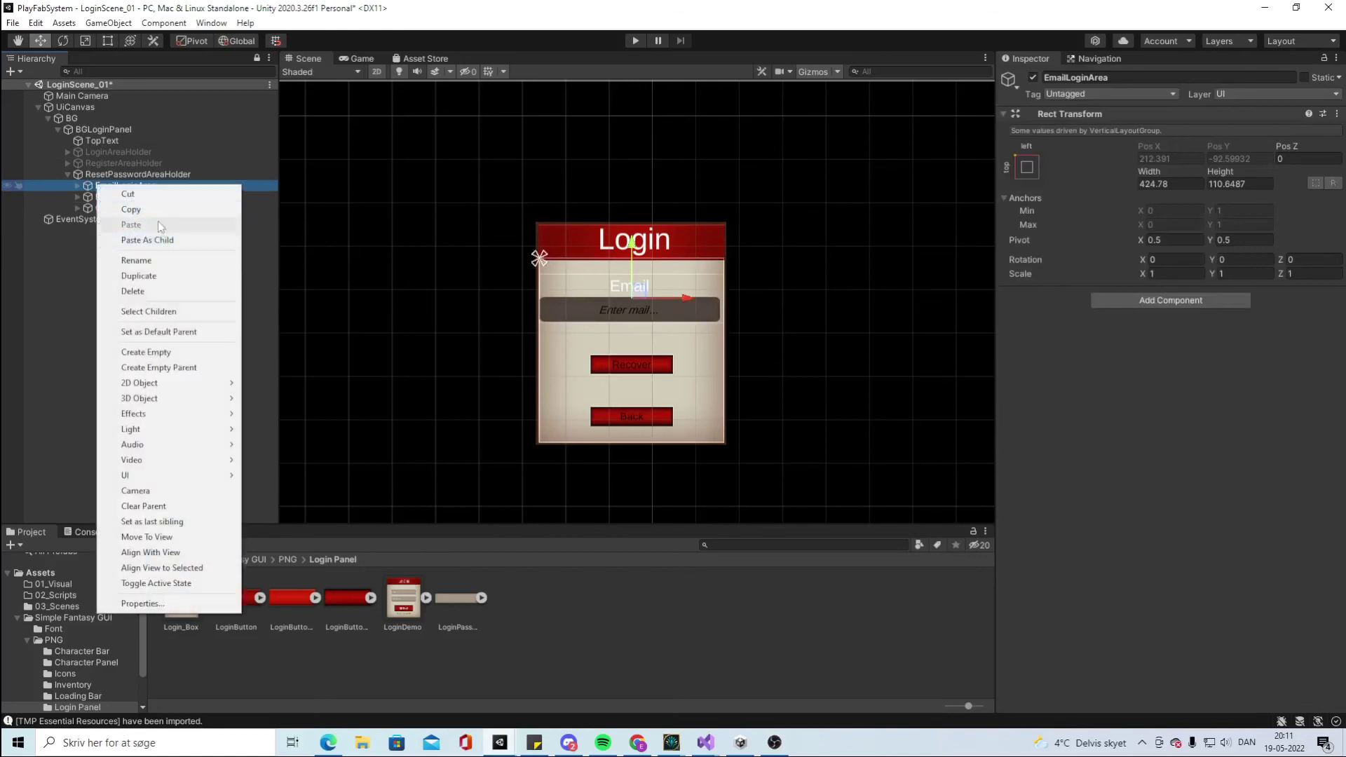
left_click(158, 257)
type("Email")
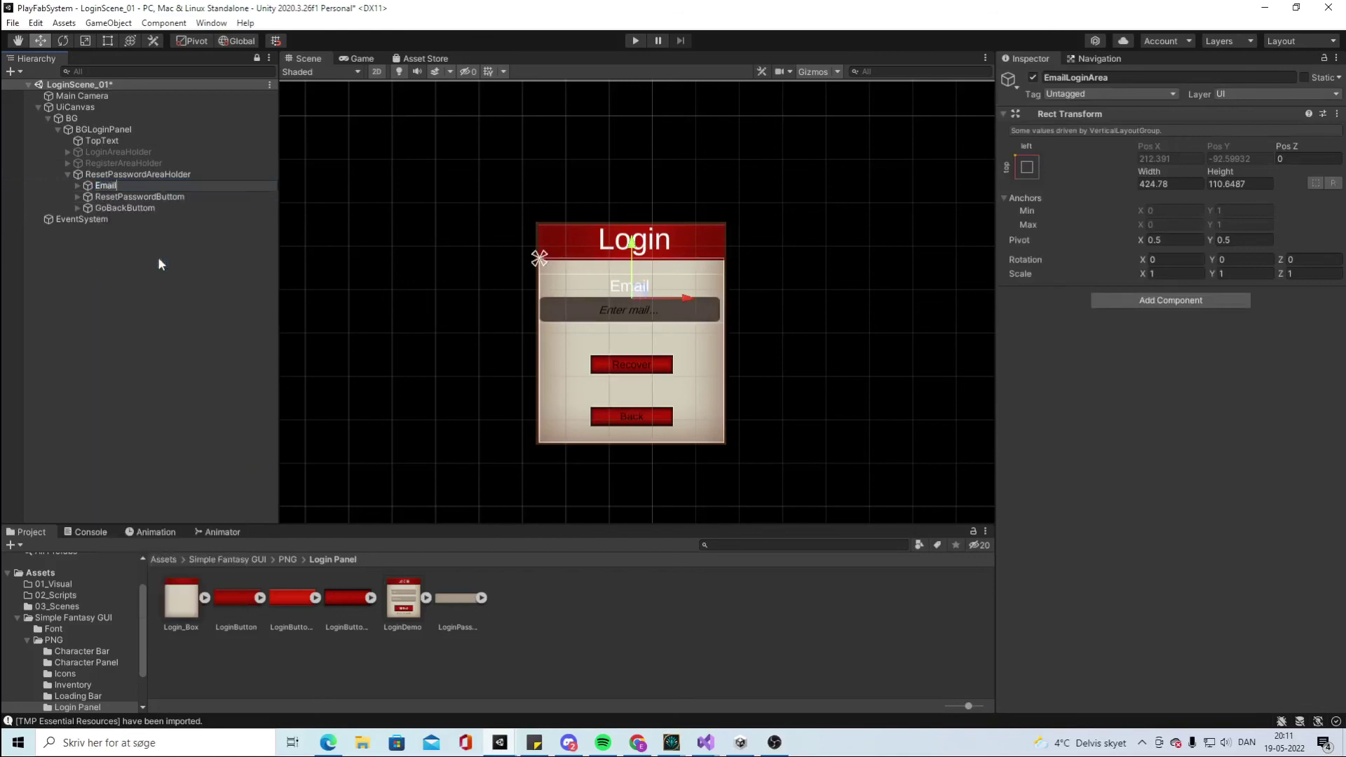
type("Recovery")
key("BackSpace")
key("Return")
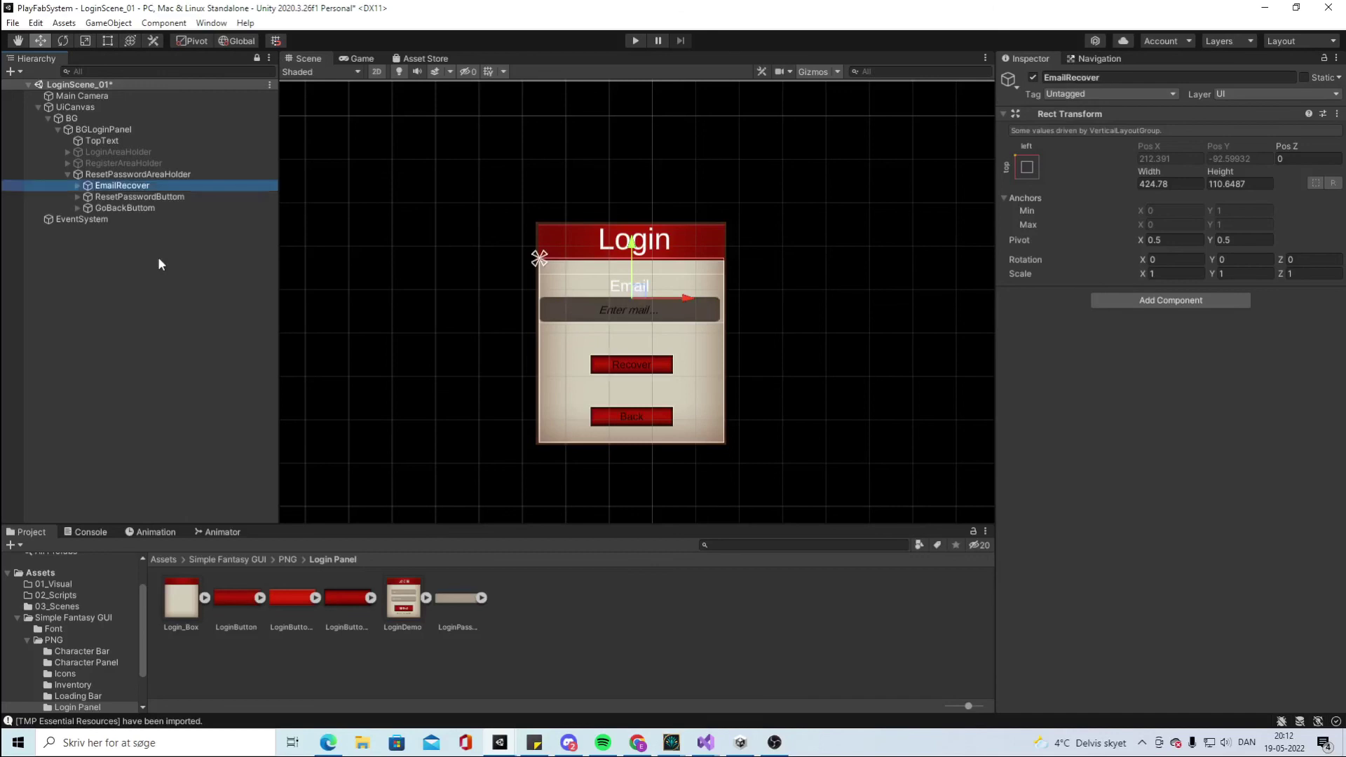
Rename EmailLoginInputField inside EmailRecover as EmailRecoverInput
left_click(76, 186)
left_click(86, 208)
right_click(130, 210)
left_click(203, 287)
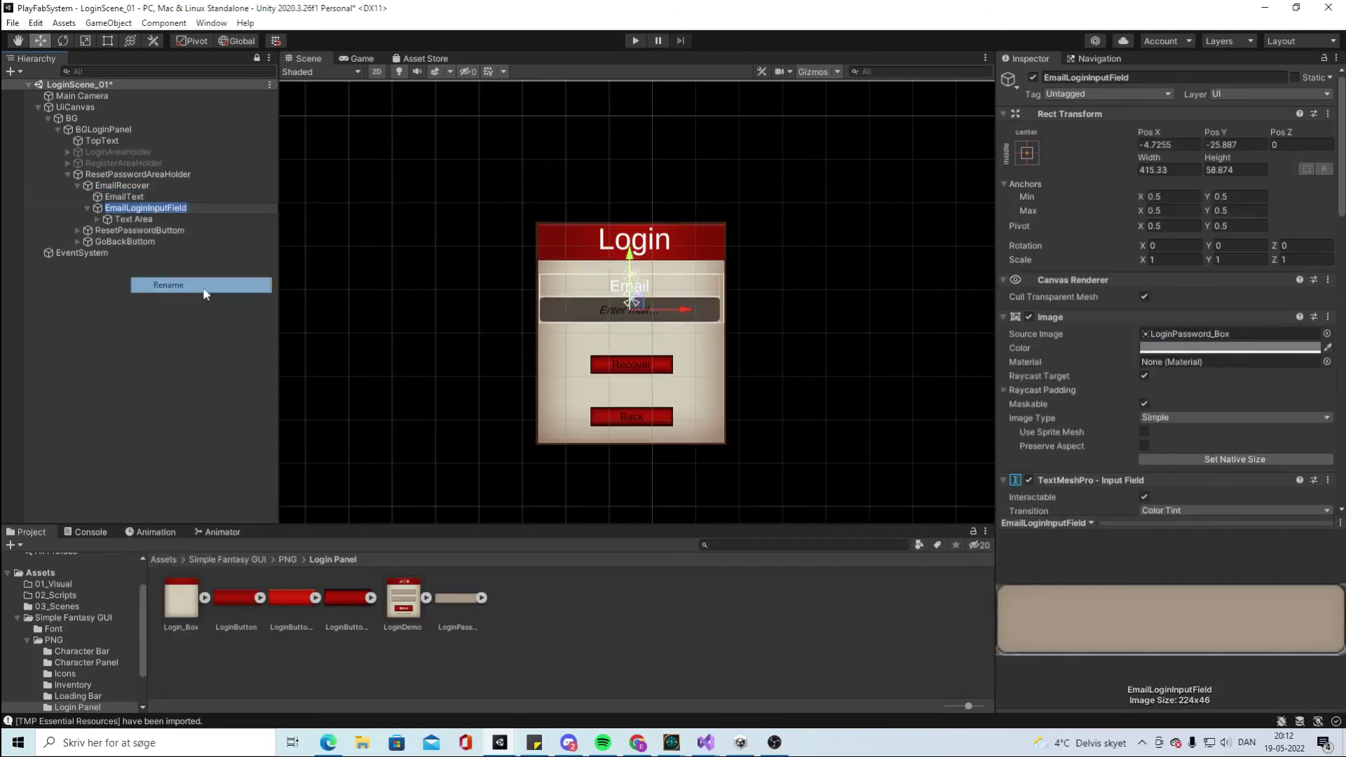
type("EmailRe")
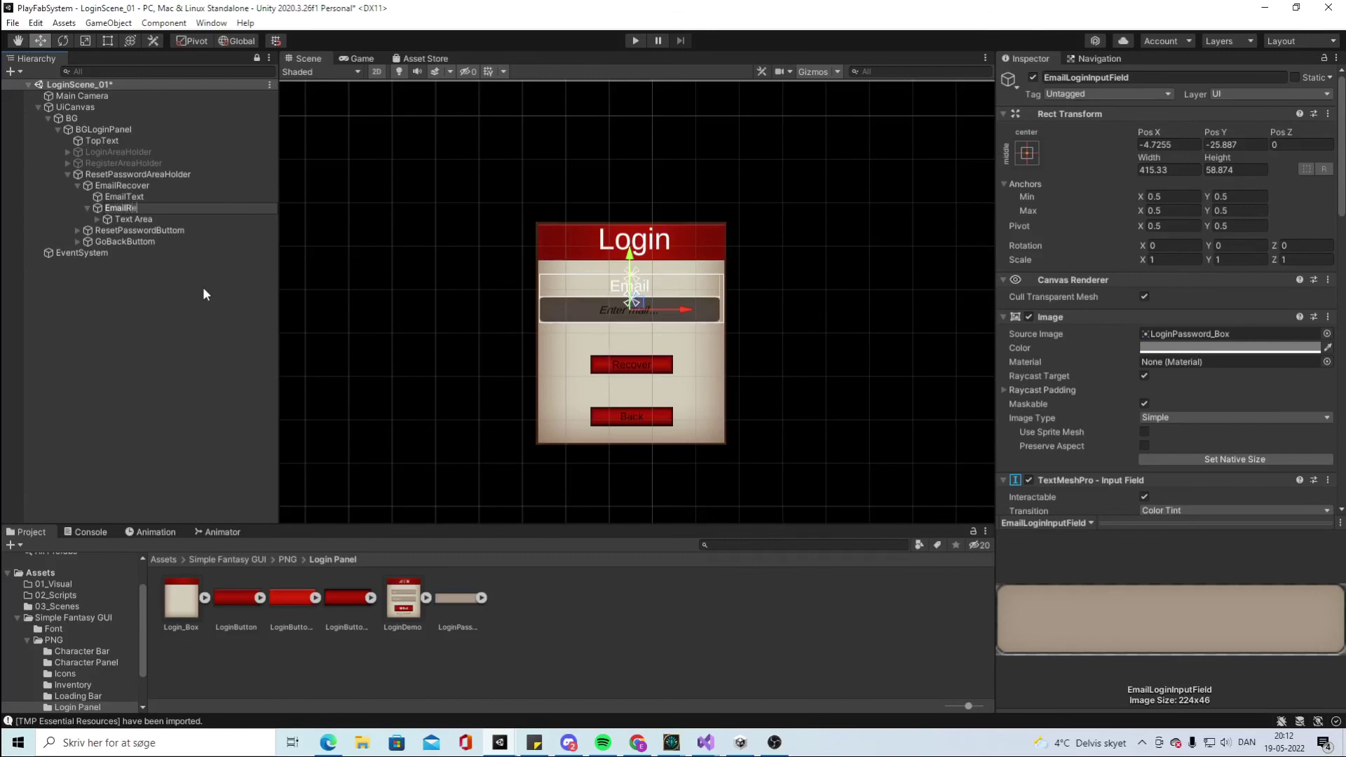
type("coverInput")
key("Return")
Collapse ResetPasswordAreaHolder, activate LoginAreaHolder, and select ResetPasswordAreaHolder
left_click(68, 174)
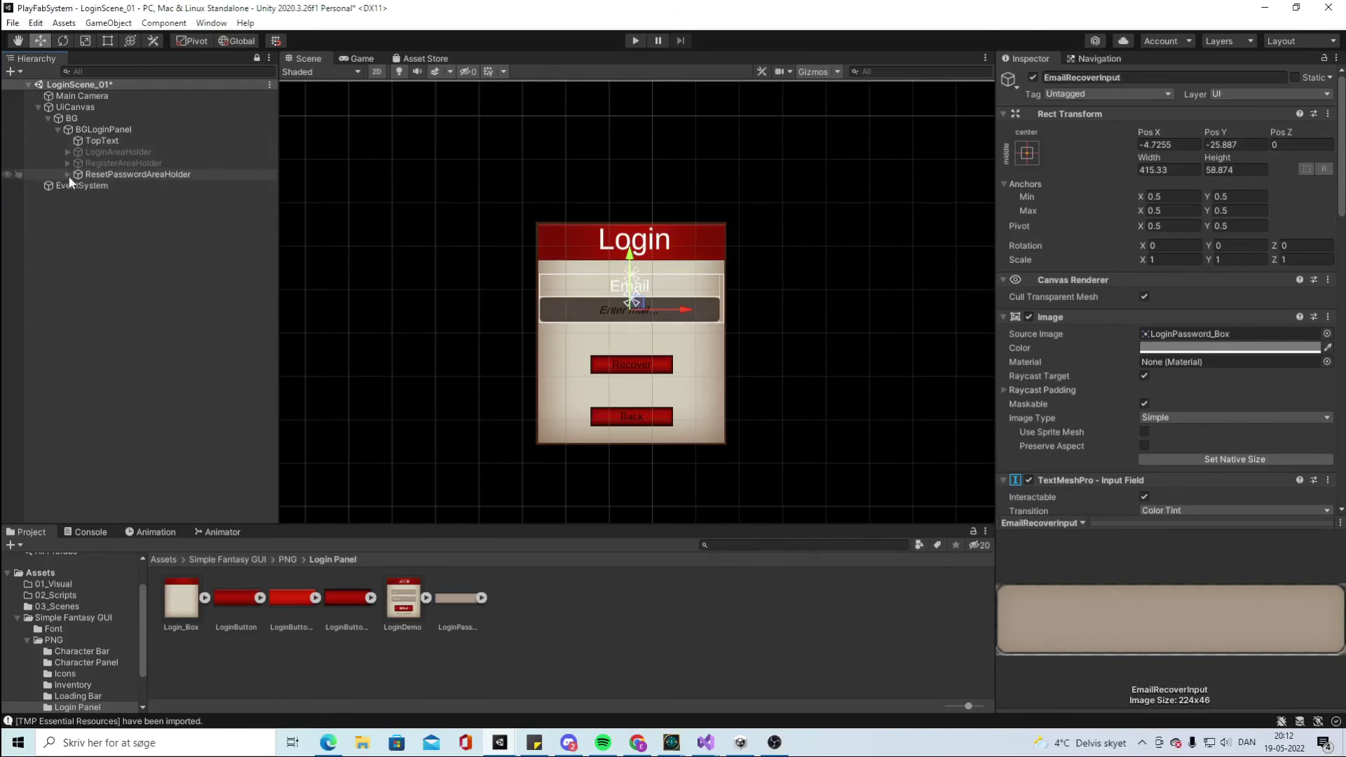
left_click(93, 152)
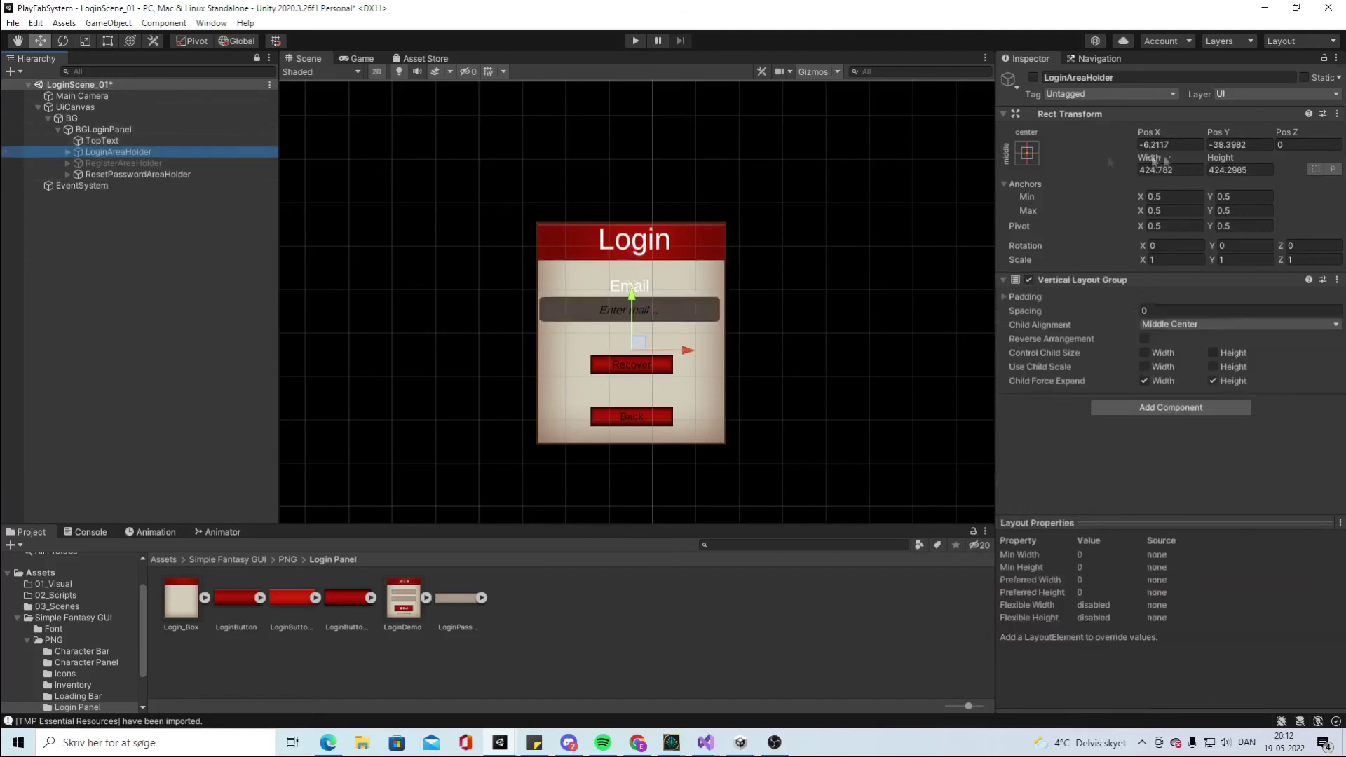
left_click(180, 173)
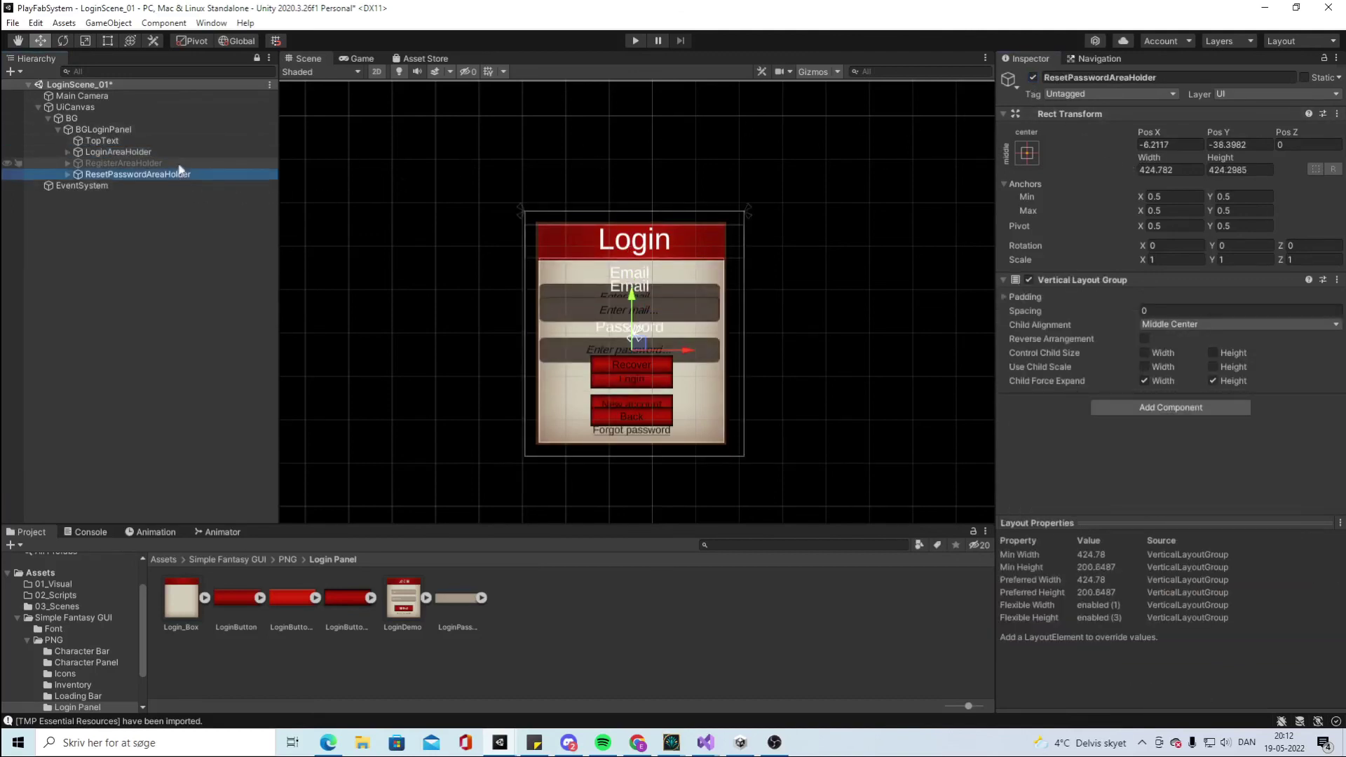